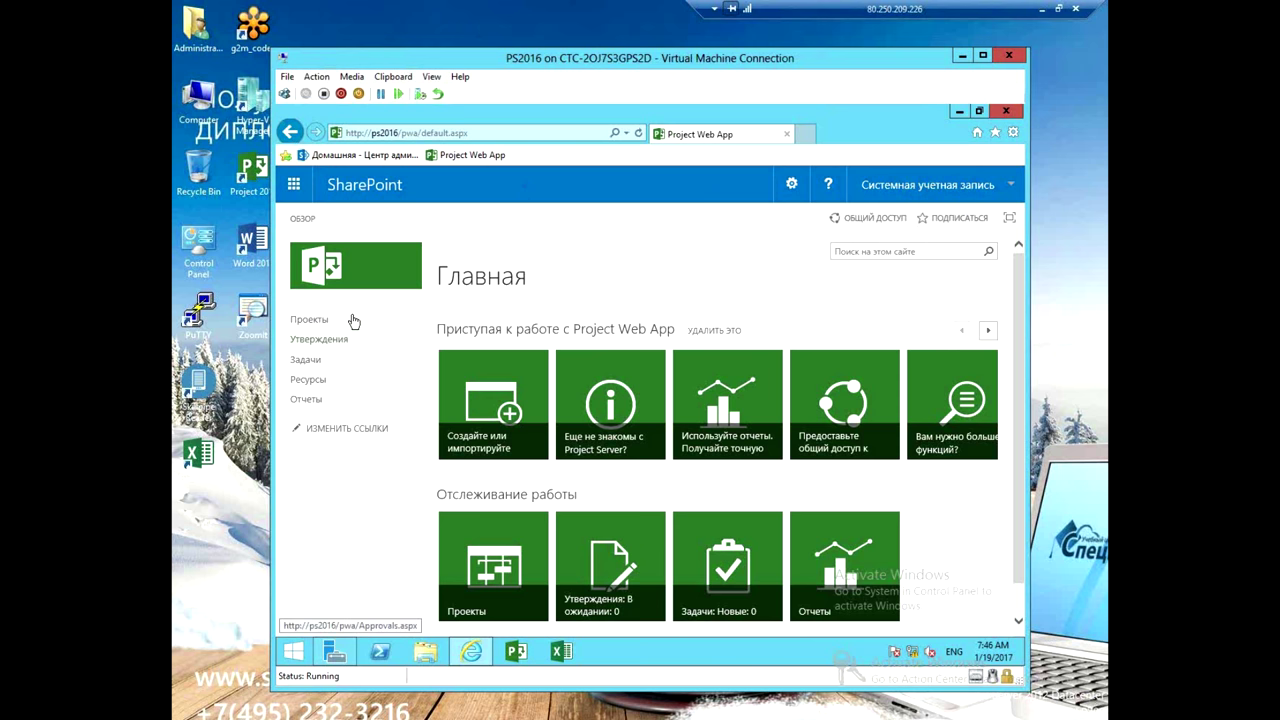
- View the project list, open the Resource Center, and examine which listed resources are marked as generic
{"action": "left_click", "coordinate": [318, 320]}
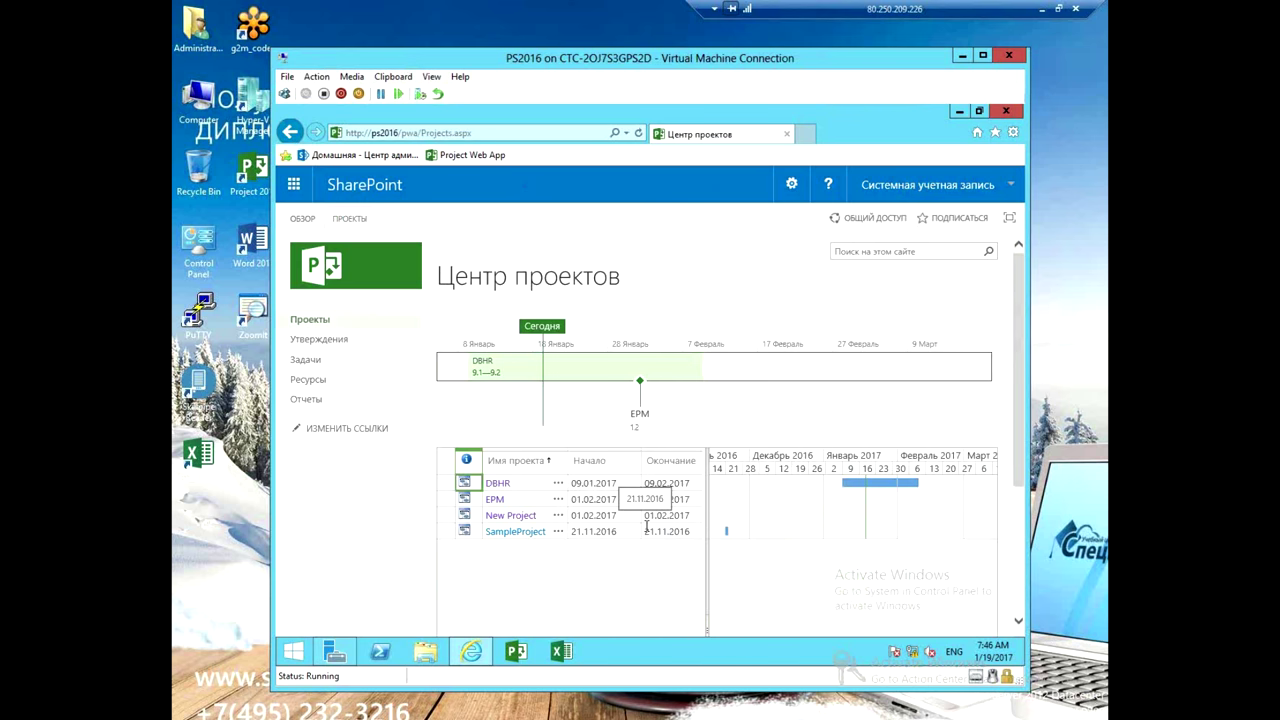
{"action": "left_click", "coordinate": [318, 379]}
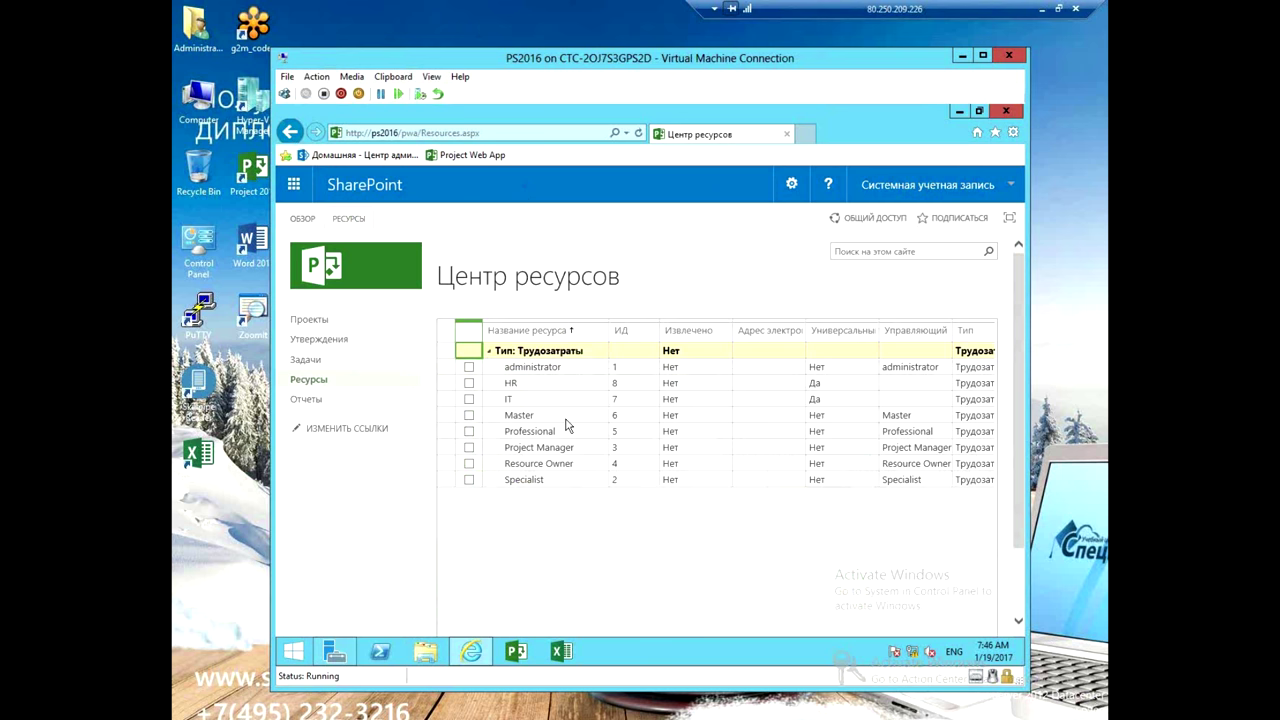
{"action": "left_click_drag", "start_coordinate": [565, 420], "coordinate": [570, 486]}
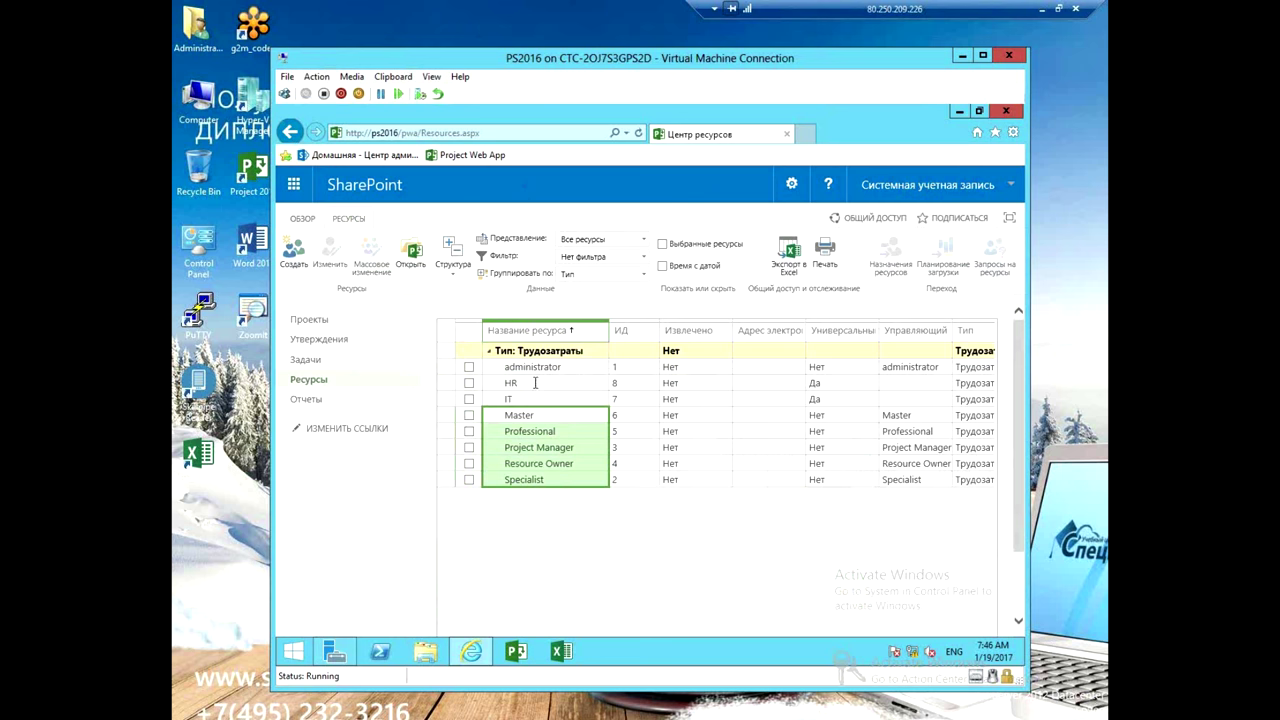
{"action": "left_click_drag", "start_coordinate": [533, 384], "coordinate": [535, 400]}
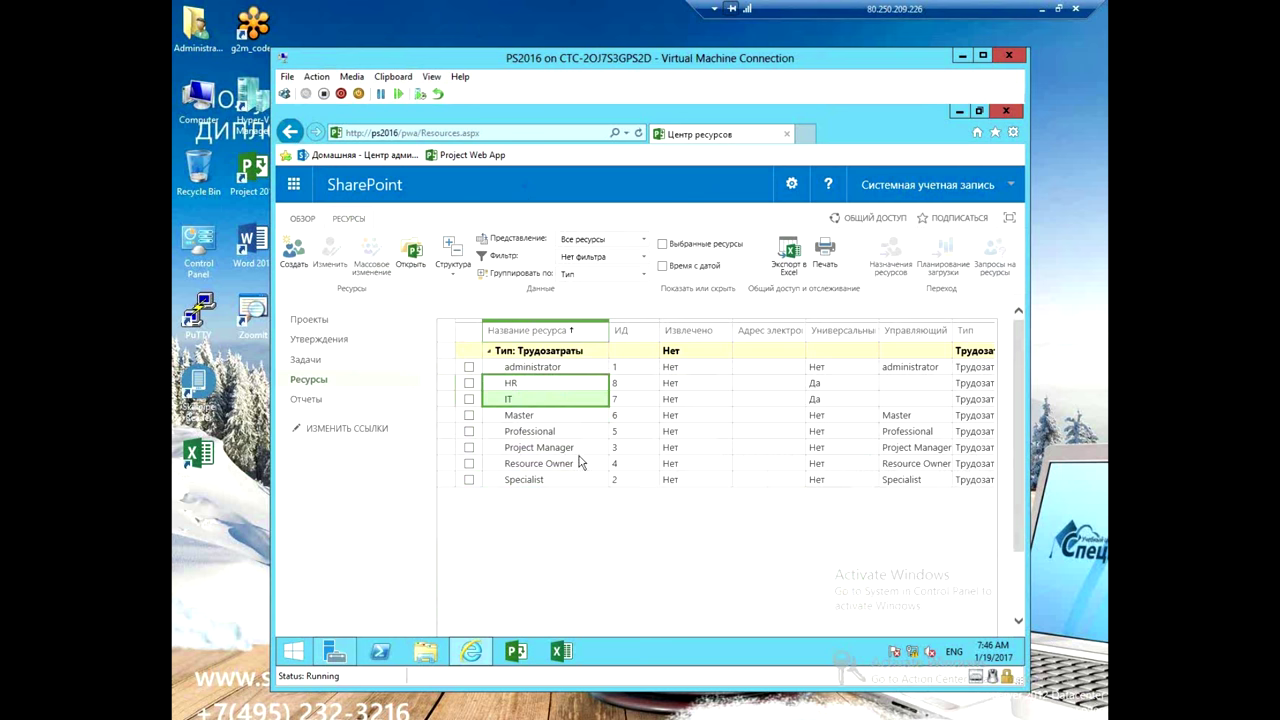
{"action": "left_click_drag", "start_coordinate": [830, 386], "coordinate": [830, 399]}
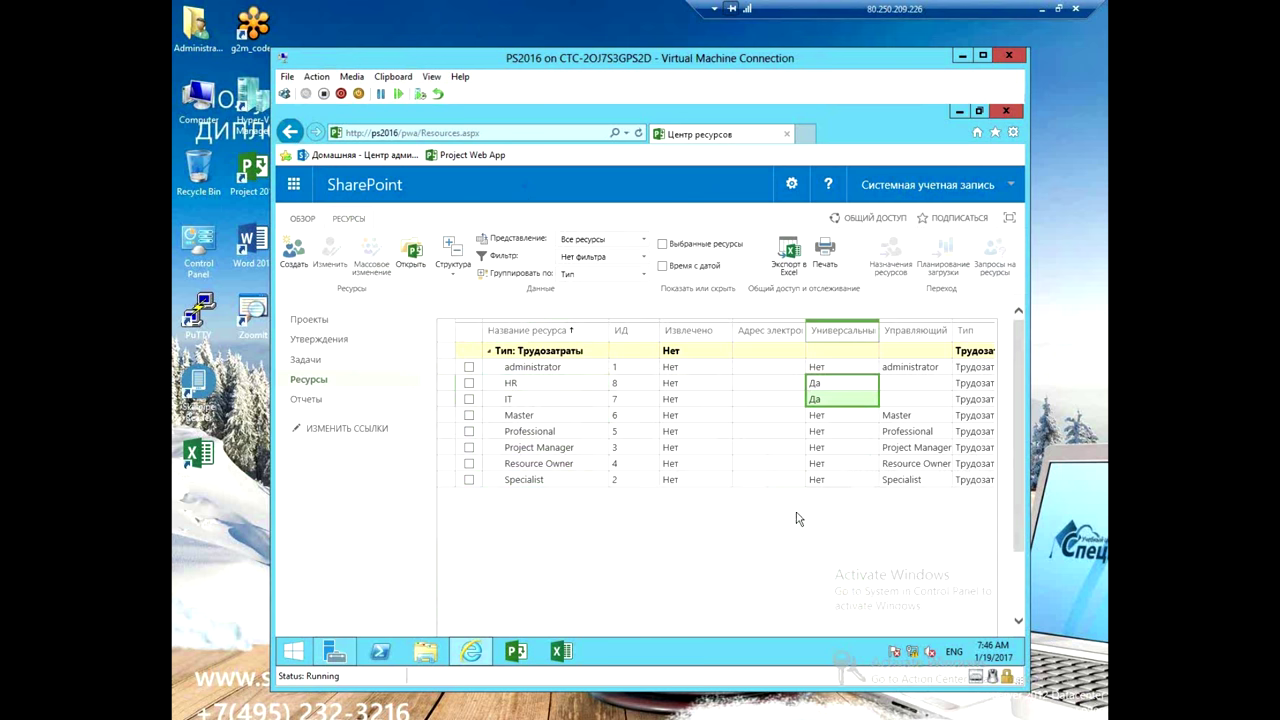
- Switch to the PowerPoint presentation, highlight the bullet "Настройка утверждений", and return to the remote session
{"action": "left_click", "coordinate": [1043, 9]}
{"action": "mouse_move", "coordinate": [432, 290]}
{"action": "left_mouse_down"}
{"action": "mouse_move", "coordinate": [418, 290]}
{"action": "mouse_move", "coordinate": [715, 292]}
{"action": "left_mouse_up"}
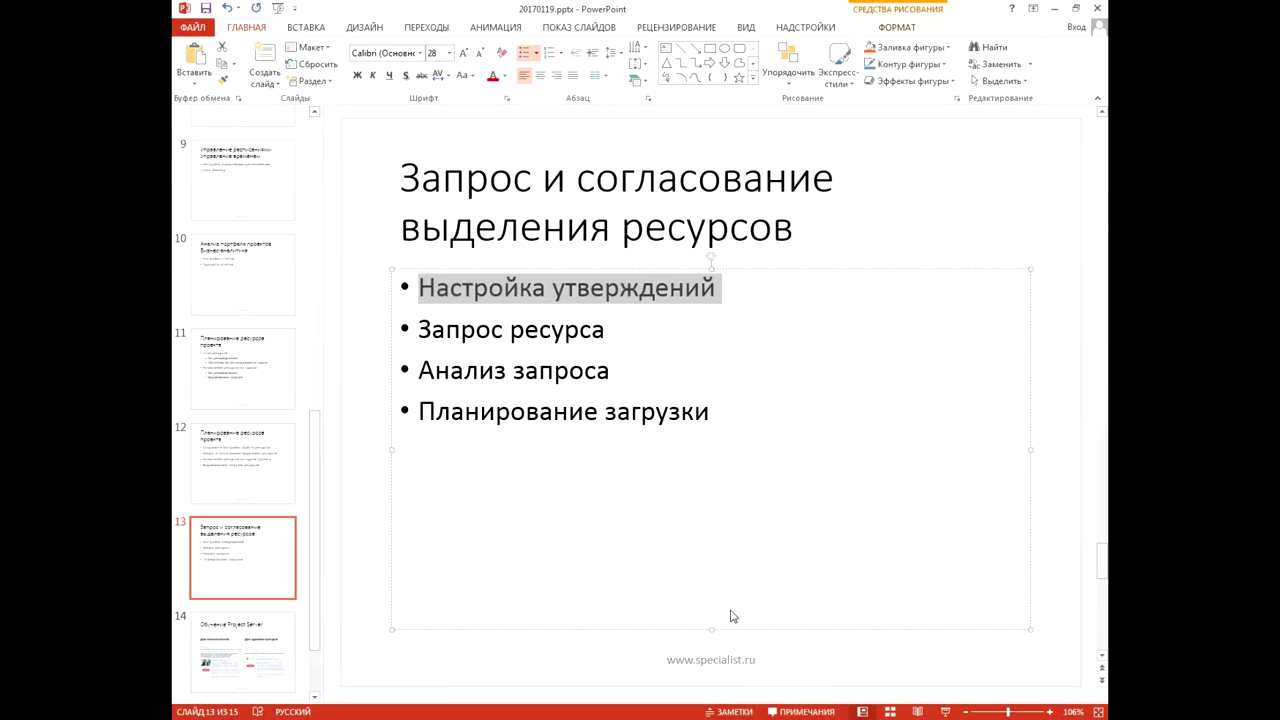
{"action": "key", "text": "alt+Tab"}
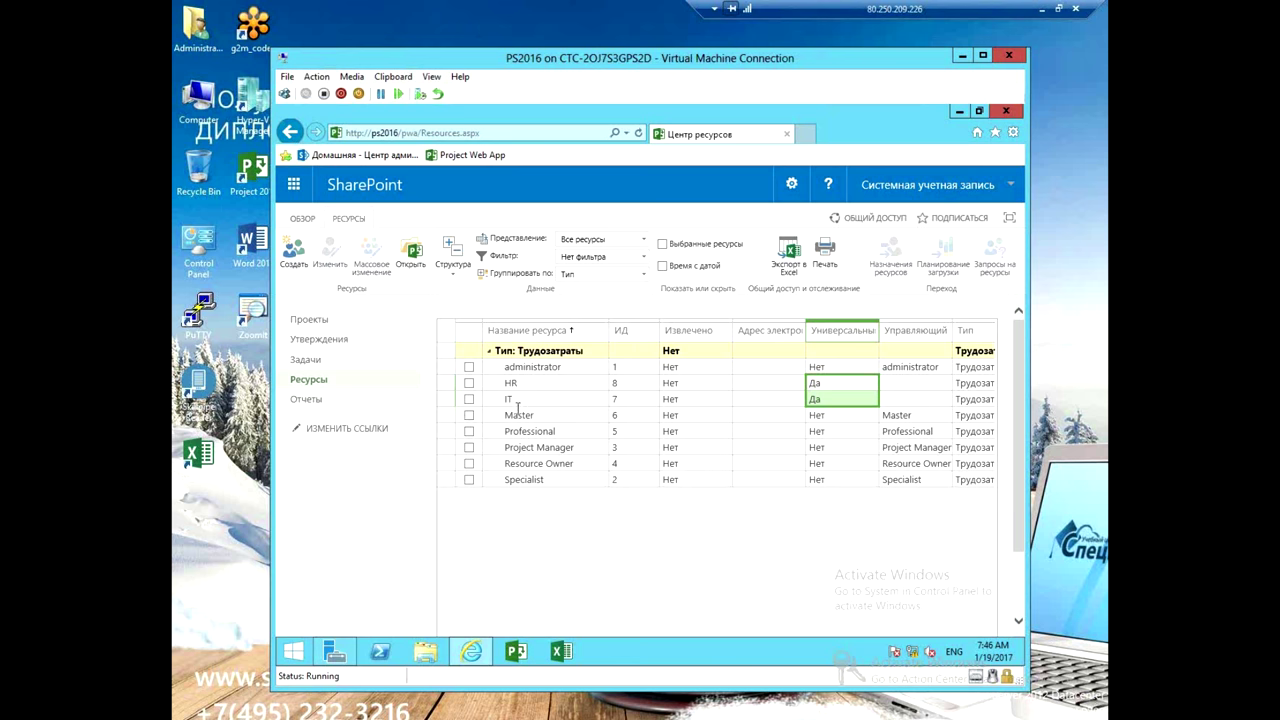
- Open the Professional resource for editing, review its approval requirement under assignment attributes, and leave without saving
{"action": "left_click", "coordinate": [781, 432]}
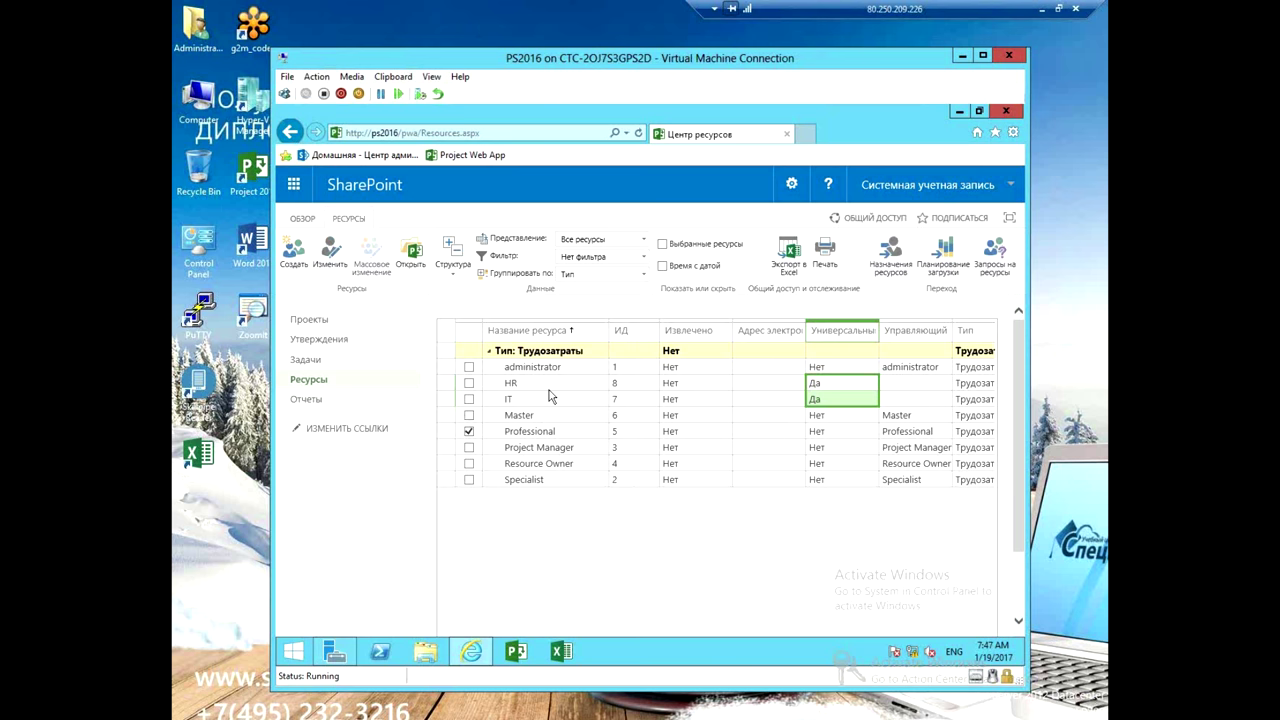
{"action": "left_click", "coordinate": [340, 272]}
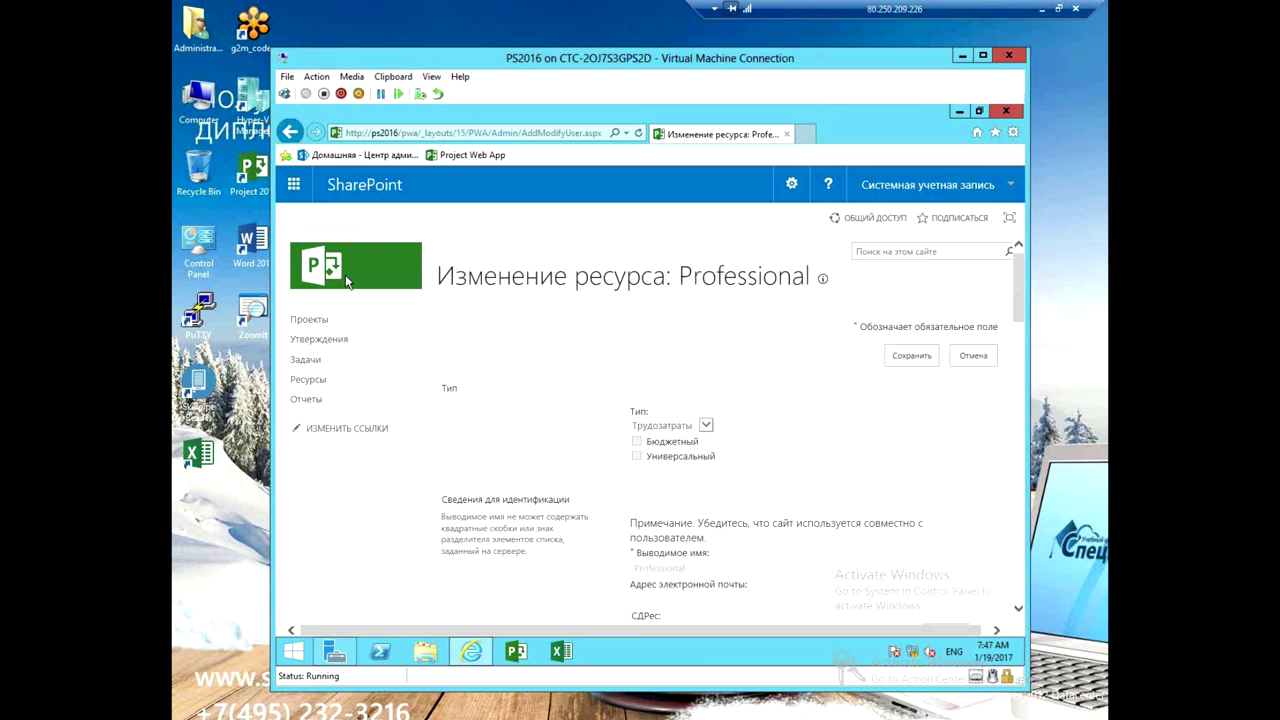
{"action": "double_click", "coordinate": [740, 281]}
{"action": "scroll", "coordinate": [799, 413], "scroll_direction": "down", "scroll_amount": 2}
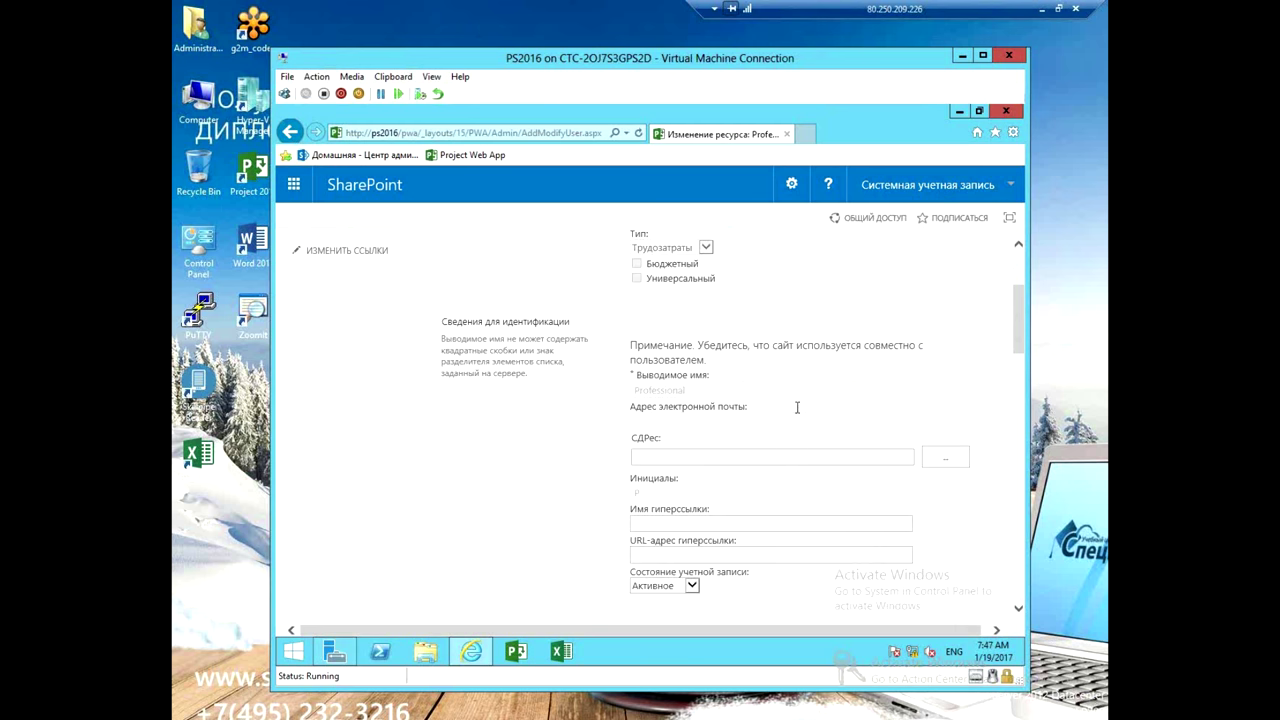
{"action": "scroll", "coordinate": [794, 410], "scroll_direction": "down", "scroll_amount": 4}
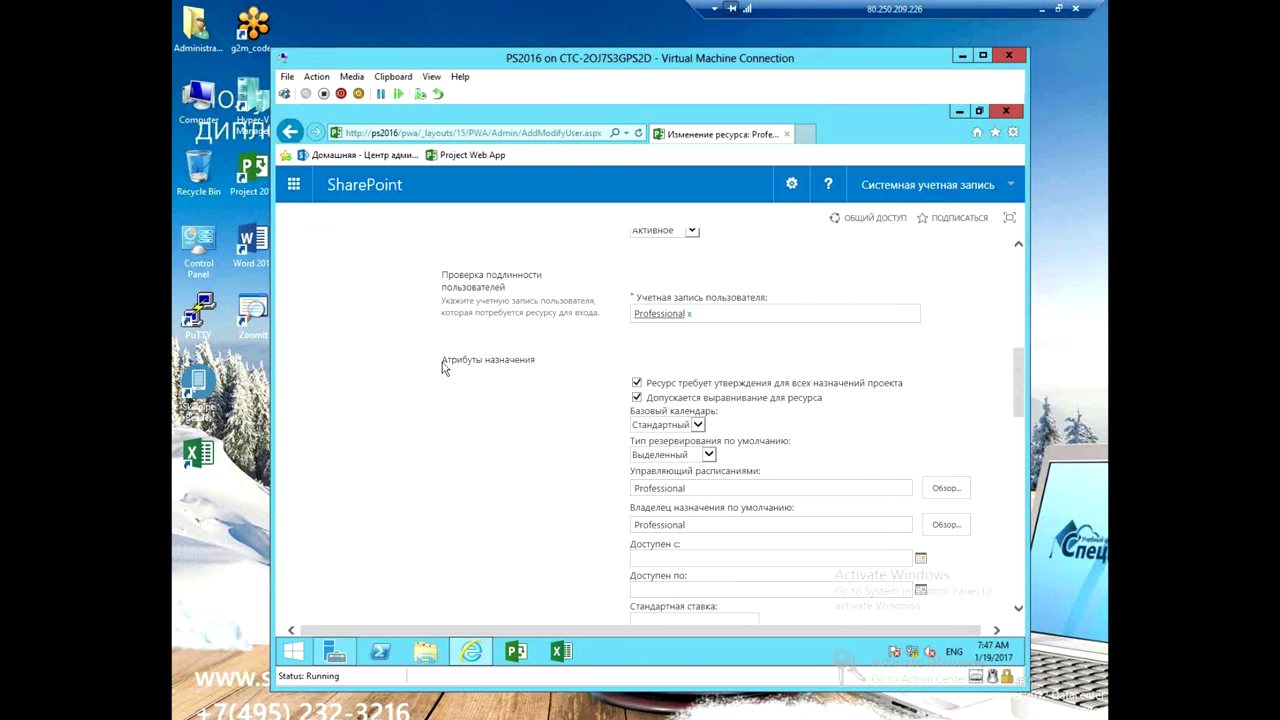
{"action": "triple_click", "coordinate": [684, 393]}
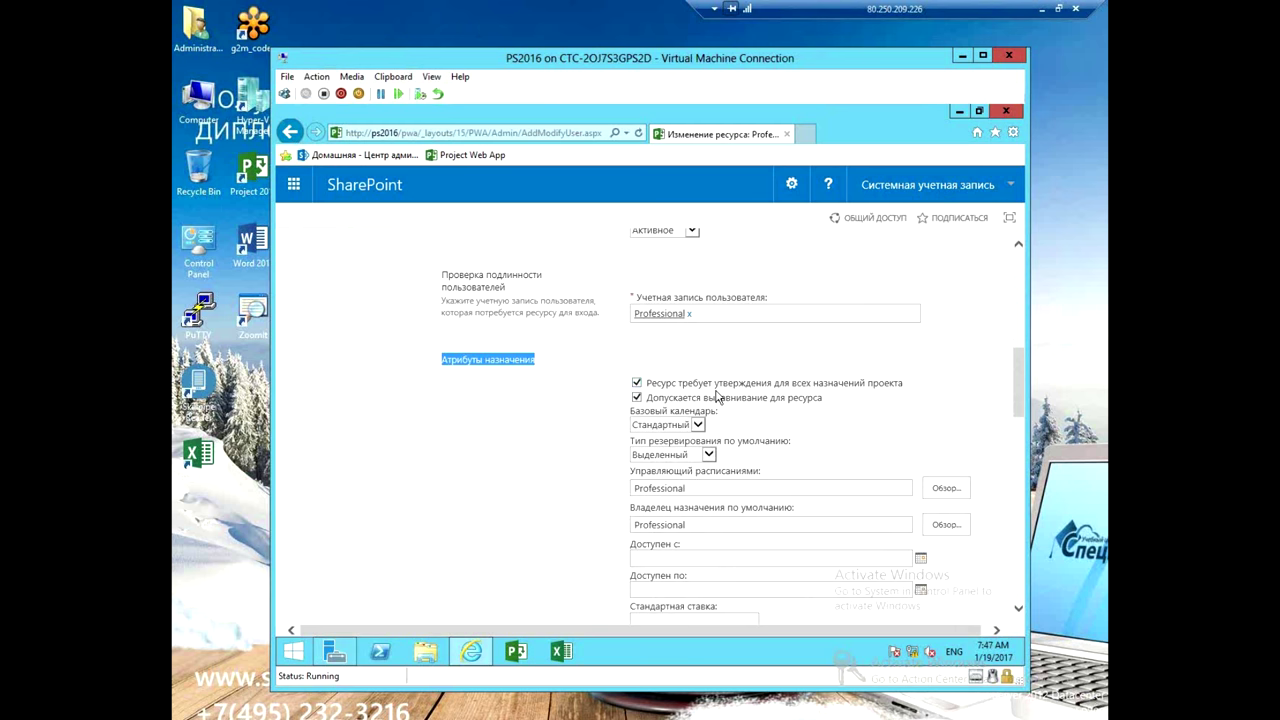
{"action": "scroll", "coordinate": [789, 429], "scroll_direction": "up", "scroll_amount": 5}
{"action": "left_click", "coordinate": [960, 300]}
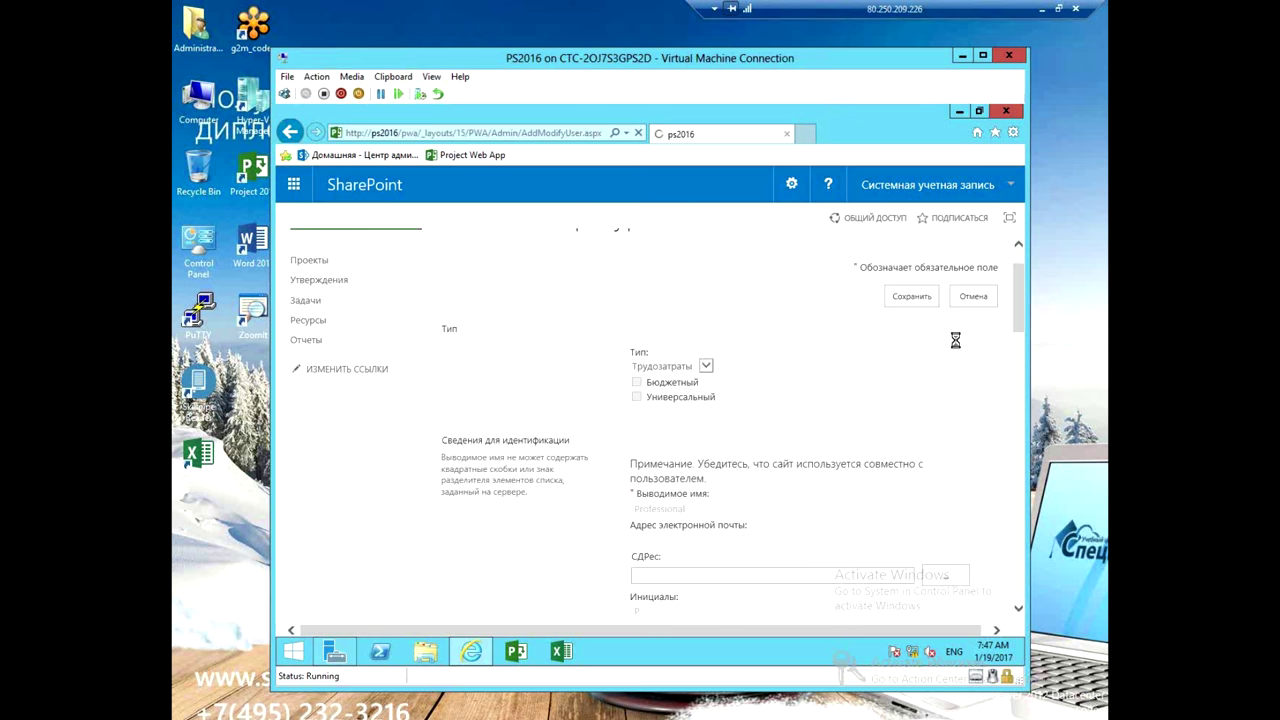
- Open the Master resource for editing, check its approval requirement under assignment attributes, and leave without saving
{"action": "left_click", "coordinate": [469, 415]}
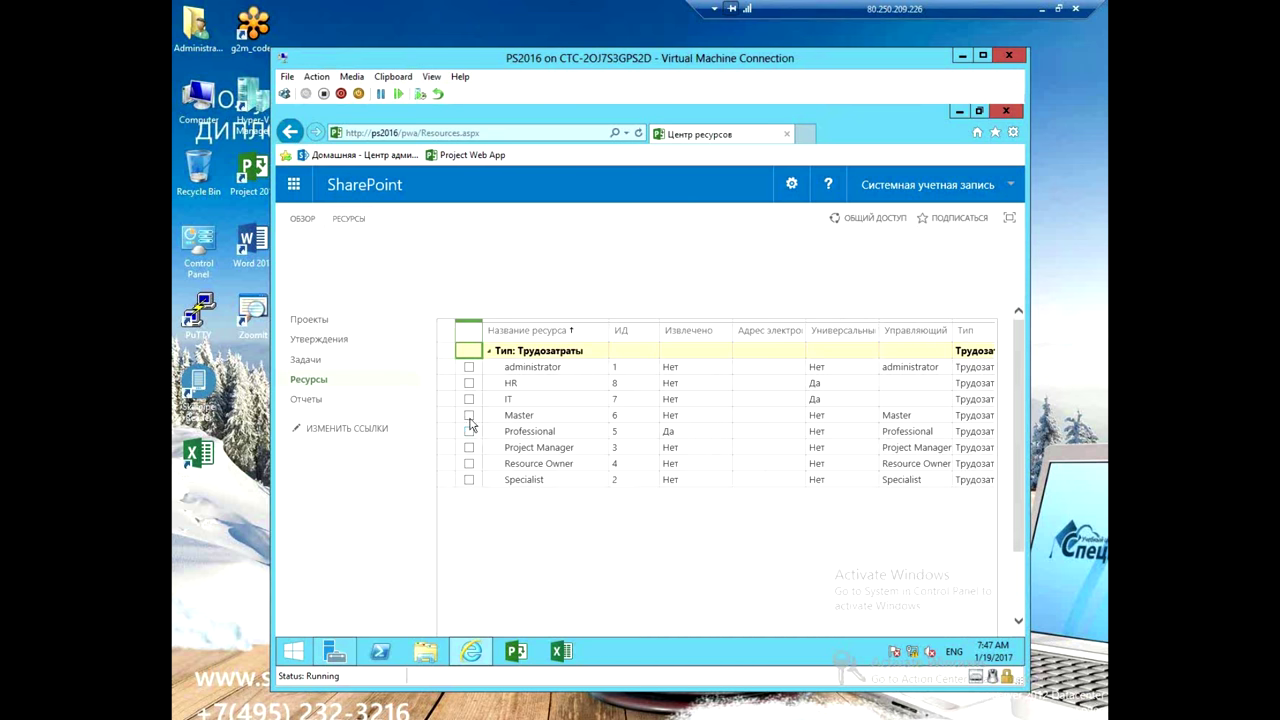
{"action": "left_click", "coordinate": [330, 250]}
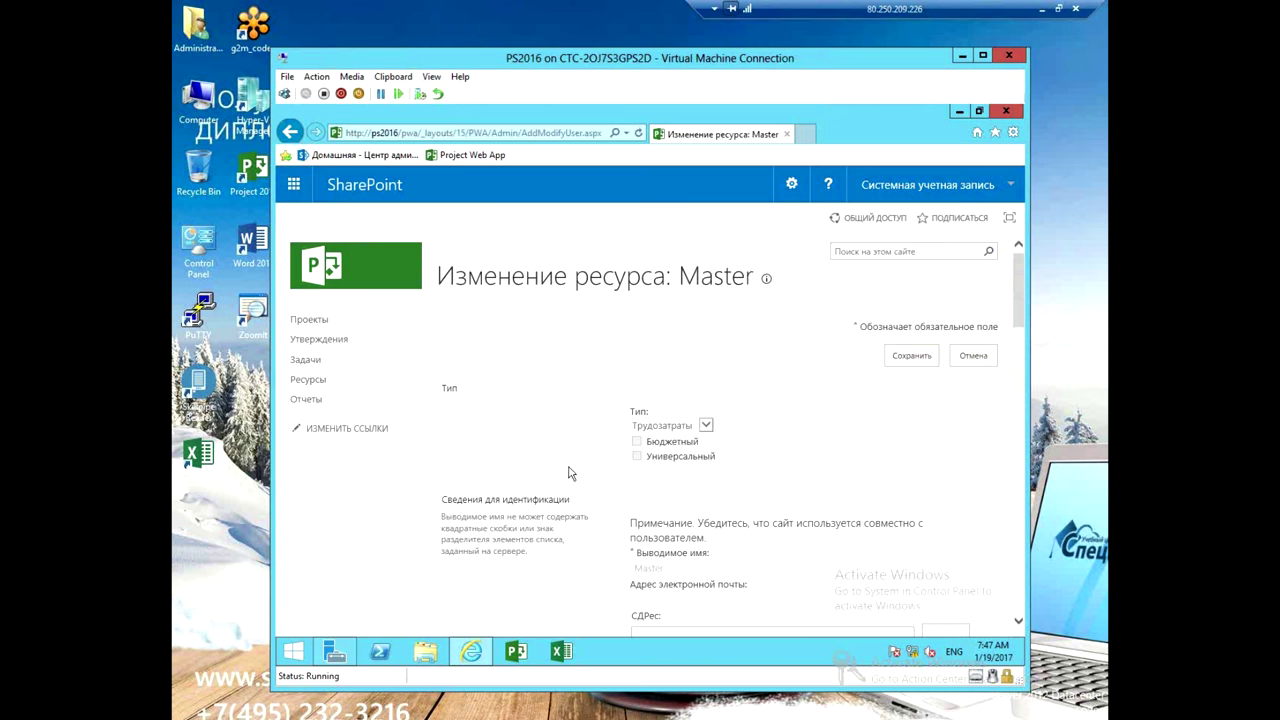
{"action": "scroll", "coordinate": [603, 440], "scroll_direction": "down", "scroll_amount": 6}
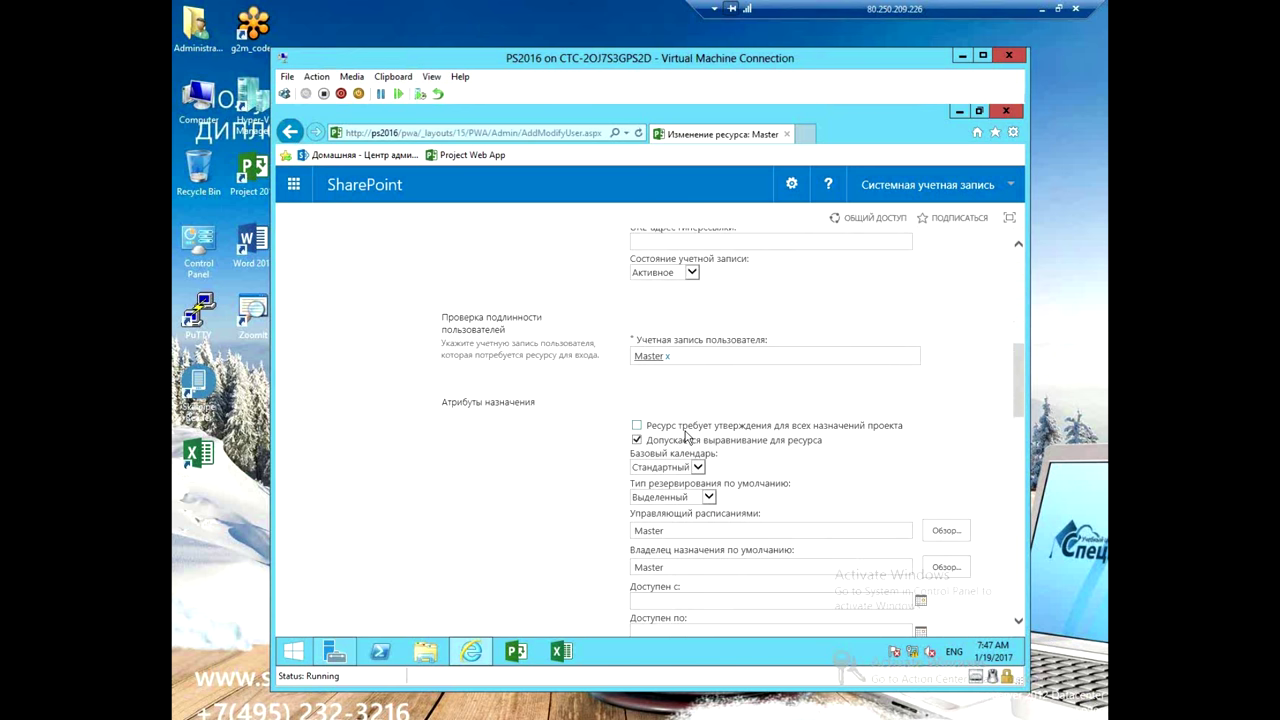
{"action": "scroll", "coordinate": [830, 360], "scroll_direction": "up", "scroll_amount": 6}
{"action": "scroll", "coordinate": [915, 357], "scroll_direction": "down", "scroll_amount": 1}
{"action": "left_click", "coordinate": [975, 300]}
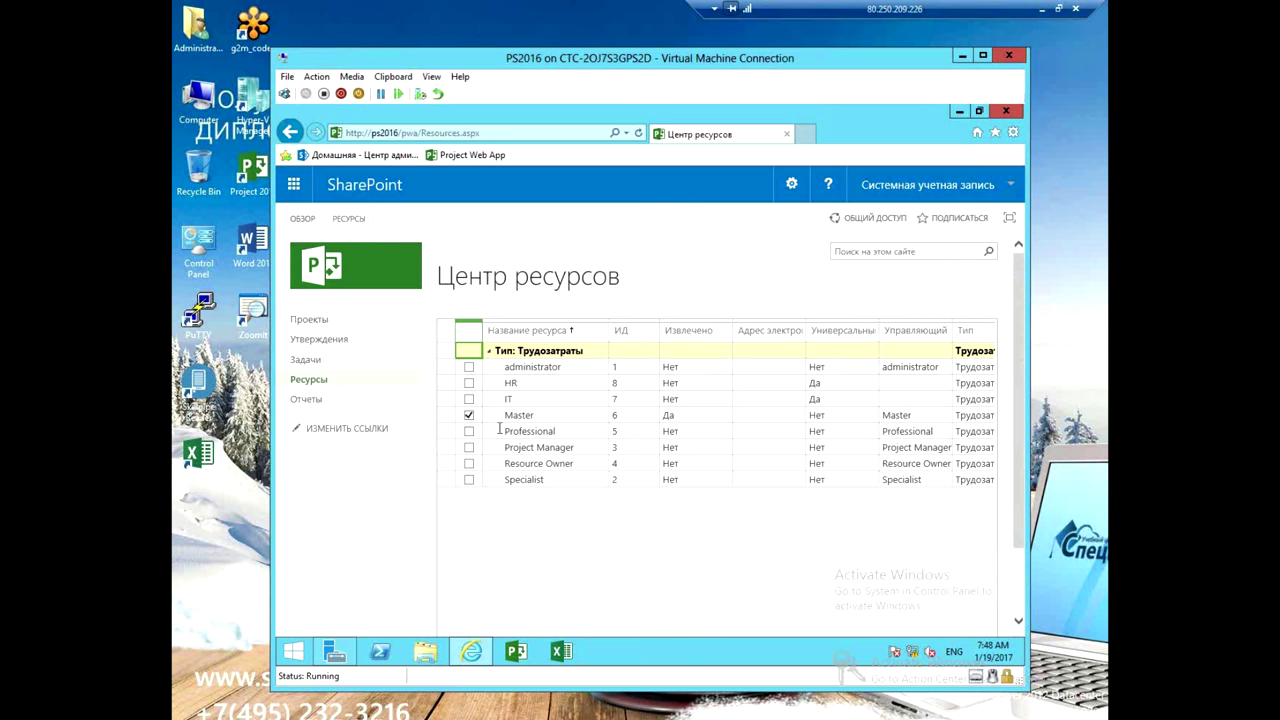
- Compare the Professional, Specialist and Master entries in the resource list, including the Specialist's timesheet manager
{"action": "left_click", "coordinate": [567, 434]}
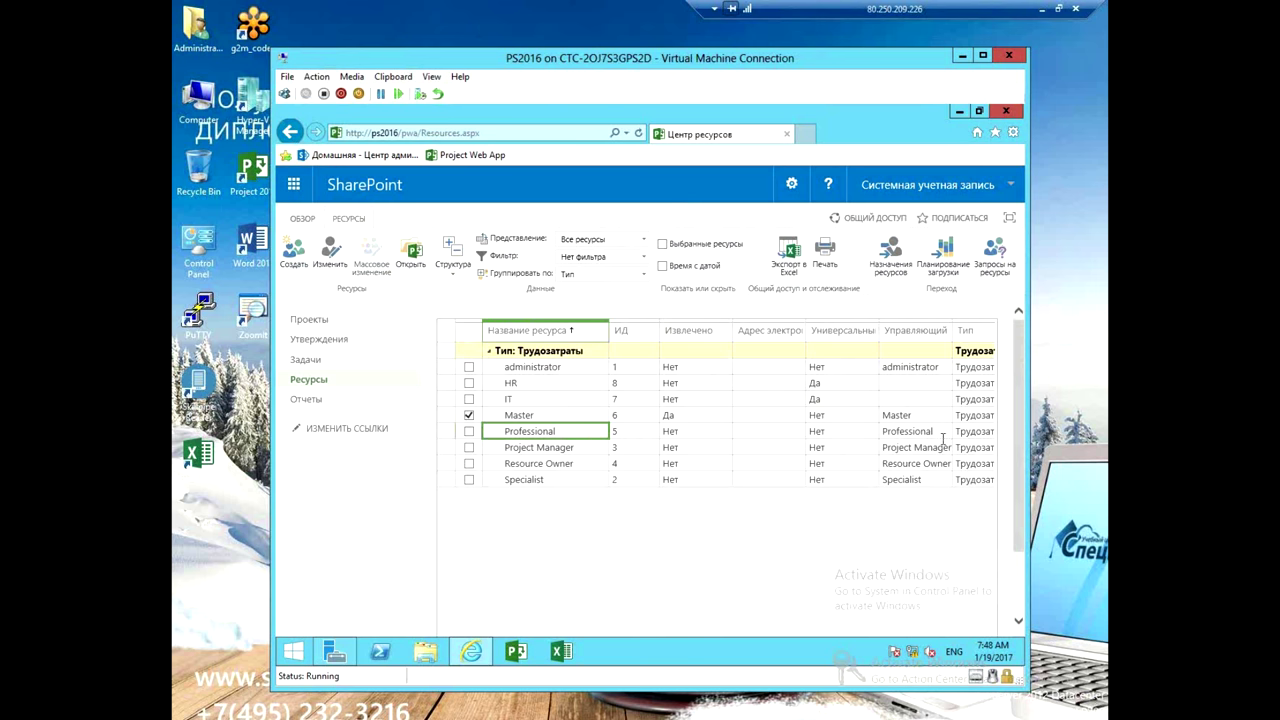
{"action": "left_click", "coordinate": [575, 480]}
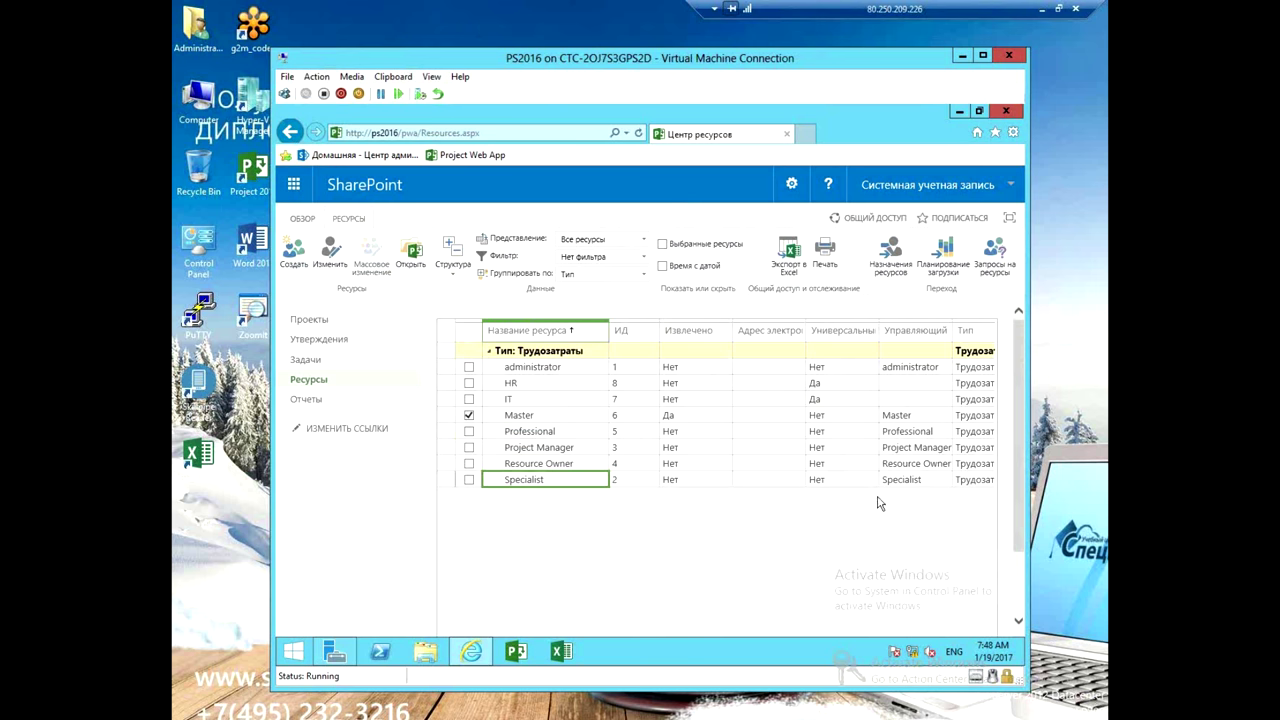
{"action": "left_click", "coordinate": [930, 614]}
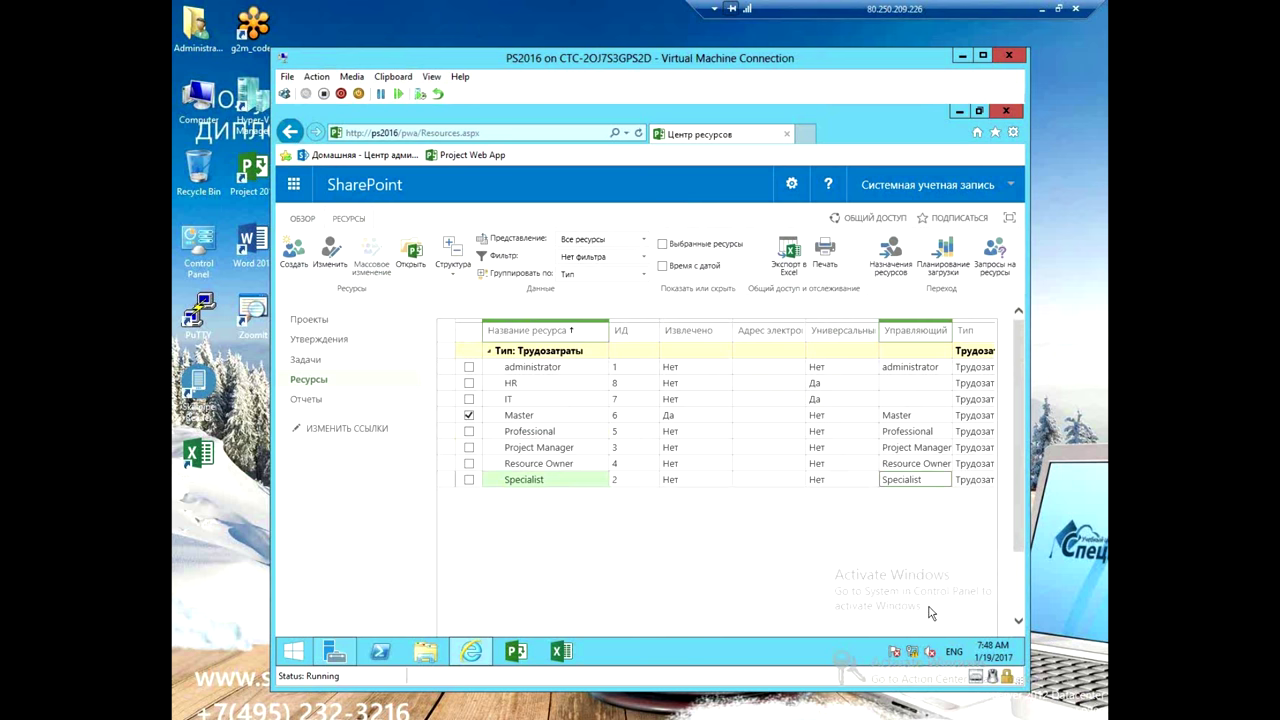
{"action": "left_click", "coordinate": [467, 415]}
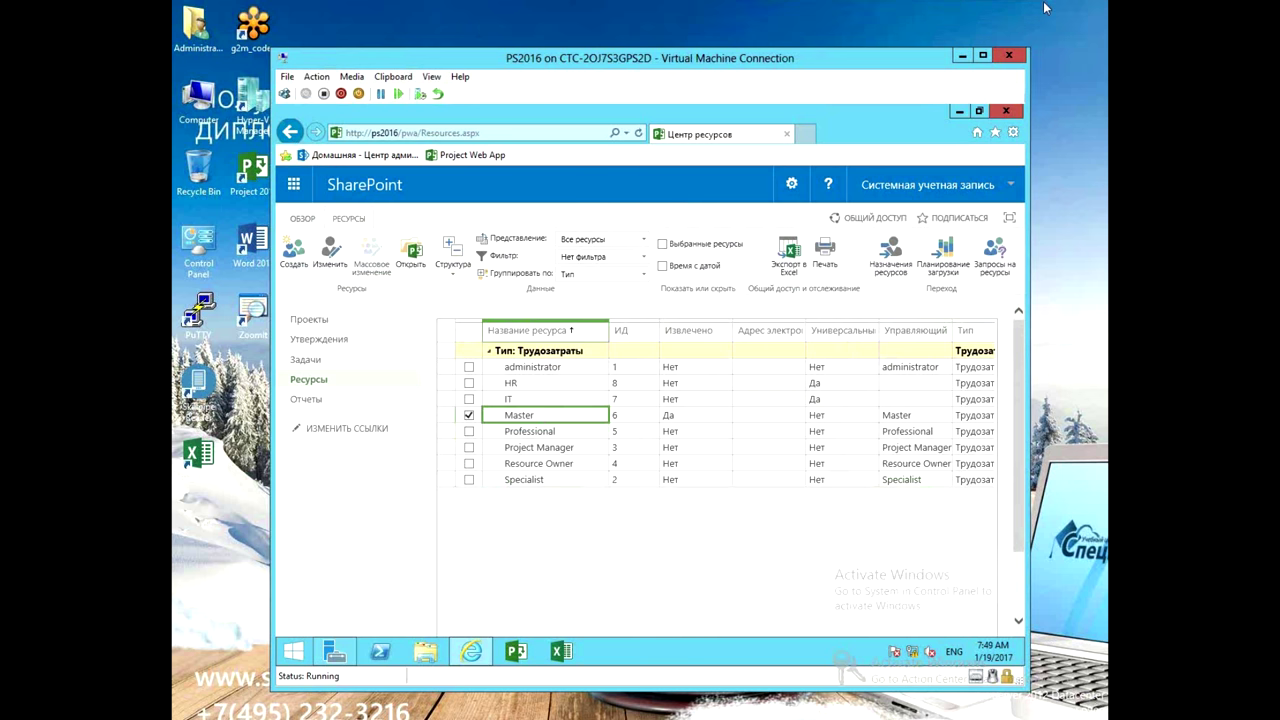
- Switch to the PowerPoint presentation and highlight the bullet "Запрос ресурса"
{"action": "key", "text": "alt+Tab"}
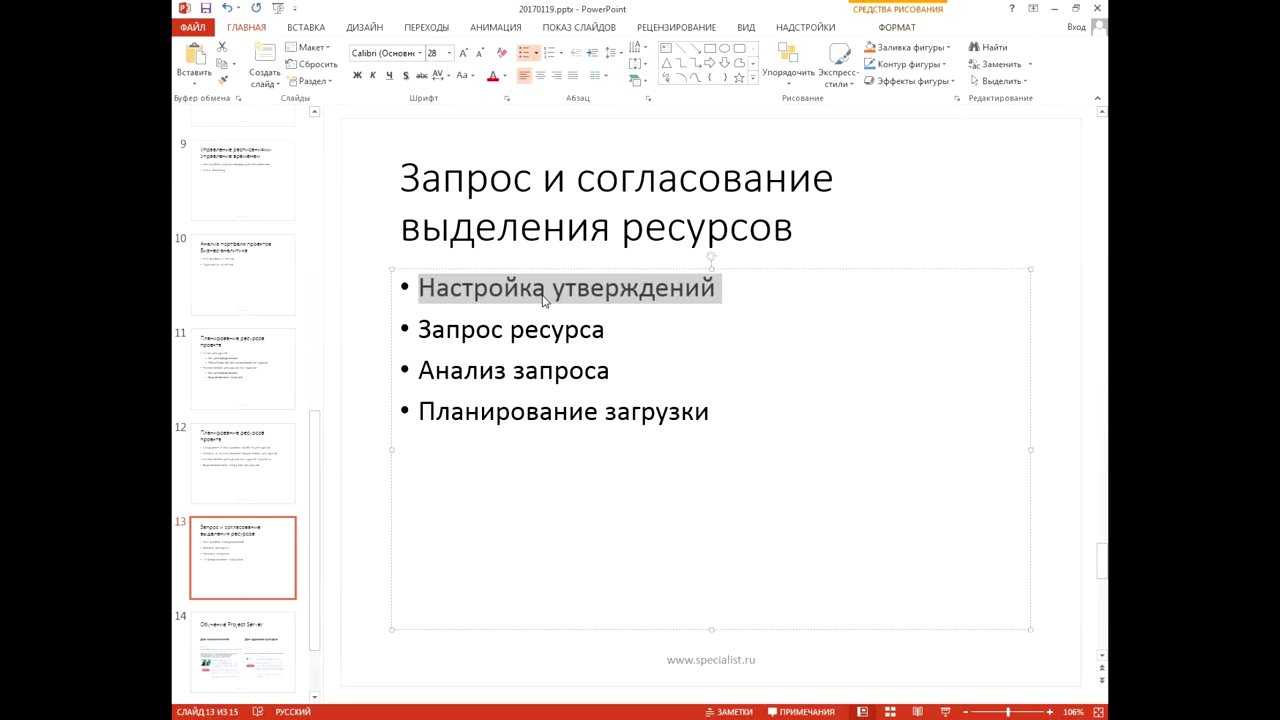
{"action": "left_click_drag", "start_coordinate": [418, 331], "coordinate": [610, 331]}
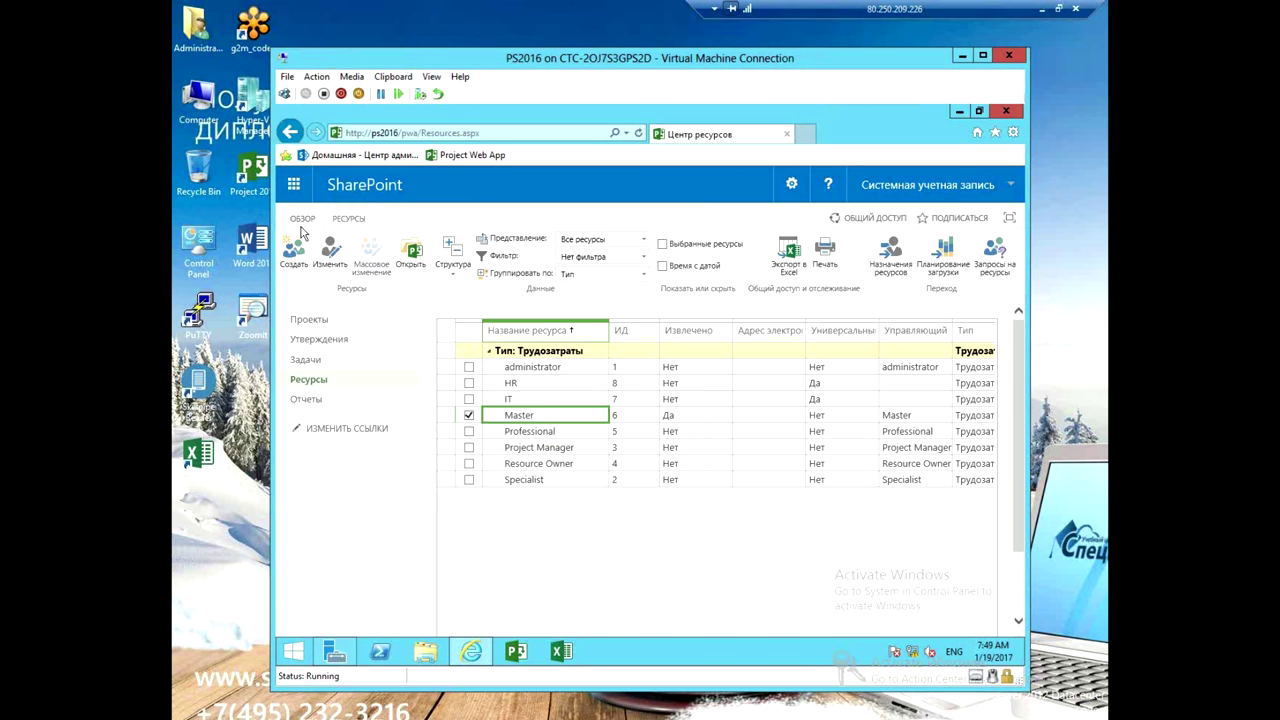
- Switch users in the PS2016 virtual machine and sign in to the pm account with the account password
{"action": "left_click", "coordinate": [284, 93]}
{"action": "left_click", "coordinate": [620, 285]}
{"action": "left_click", "coordinate": [284, 93]}
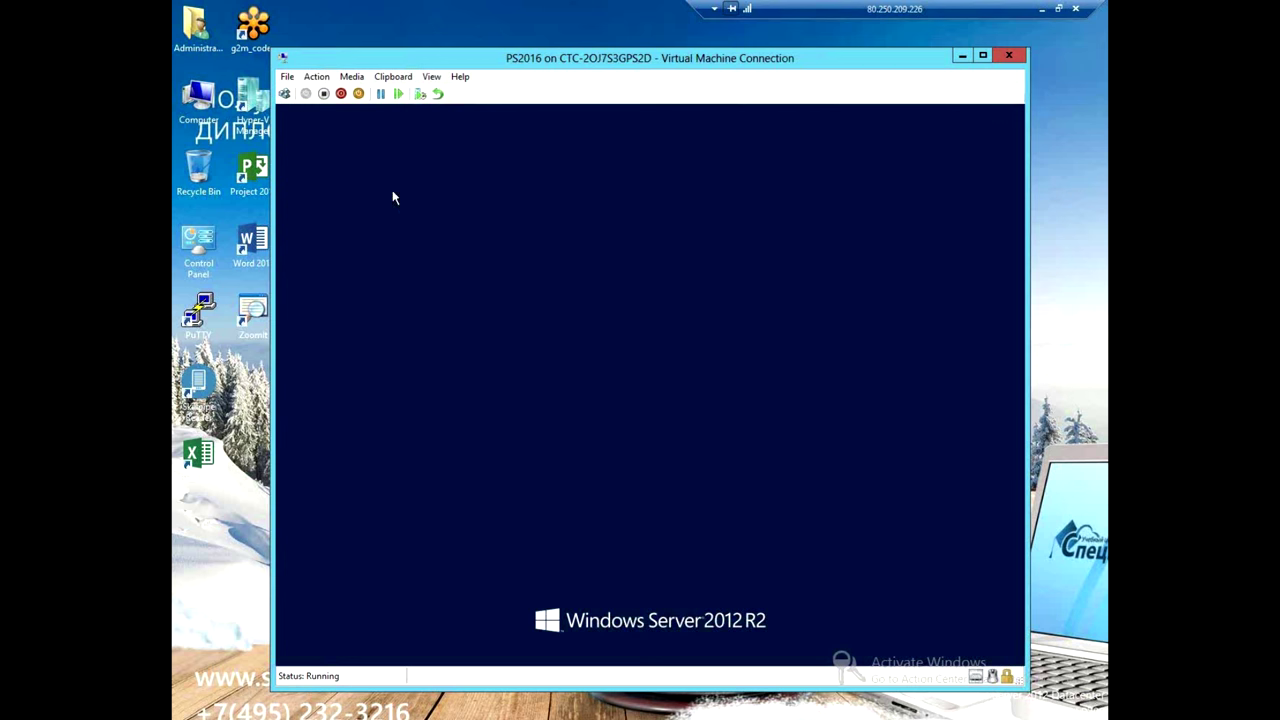
{"action": "left_click", "coordinate": [697, 306]}
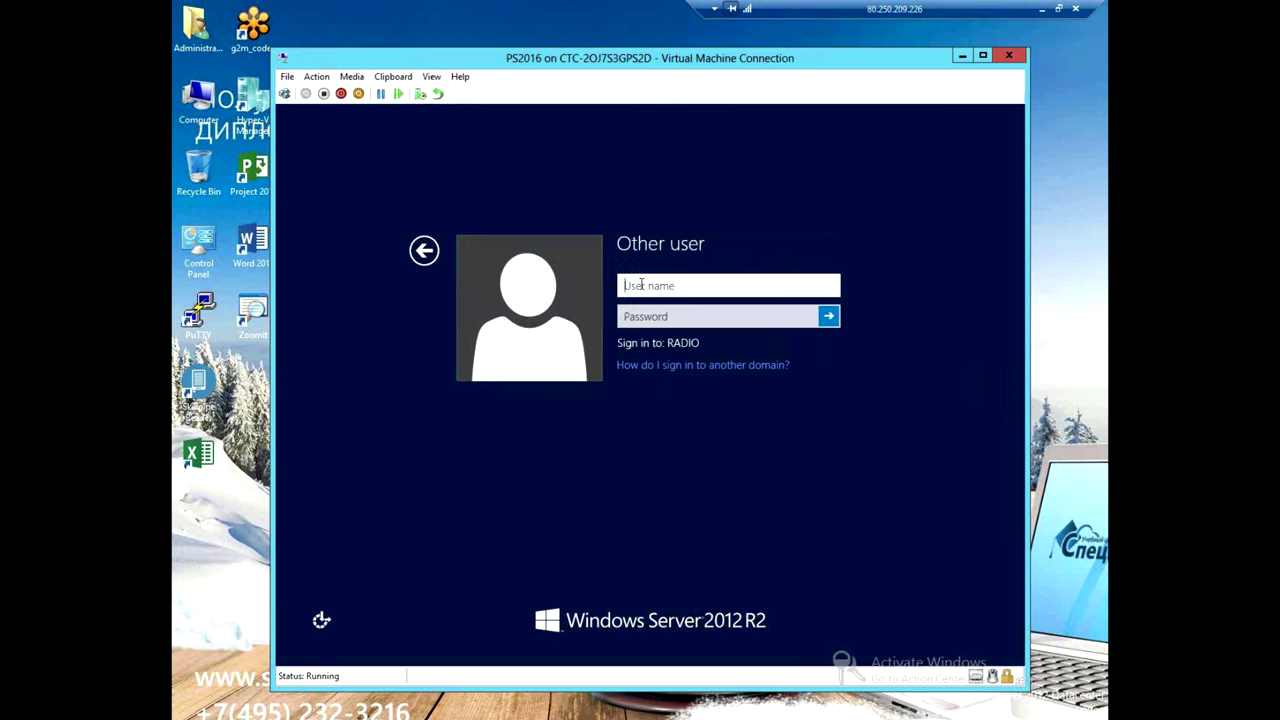
{"action": "type", "text": "pm"}
{"action": "key", "text": "Tab"}
{"action": "type", "text": "********"}
{"action": "key", "text": "Return"}
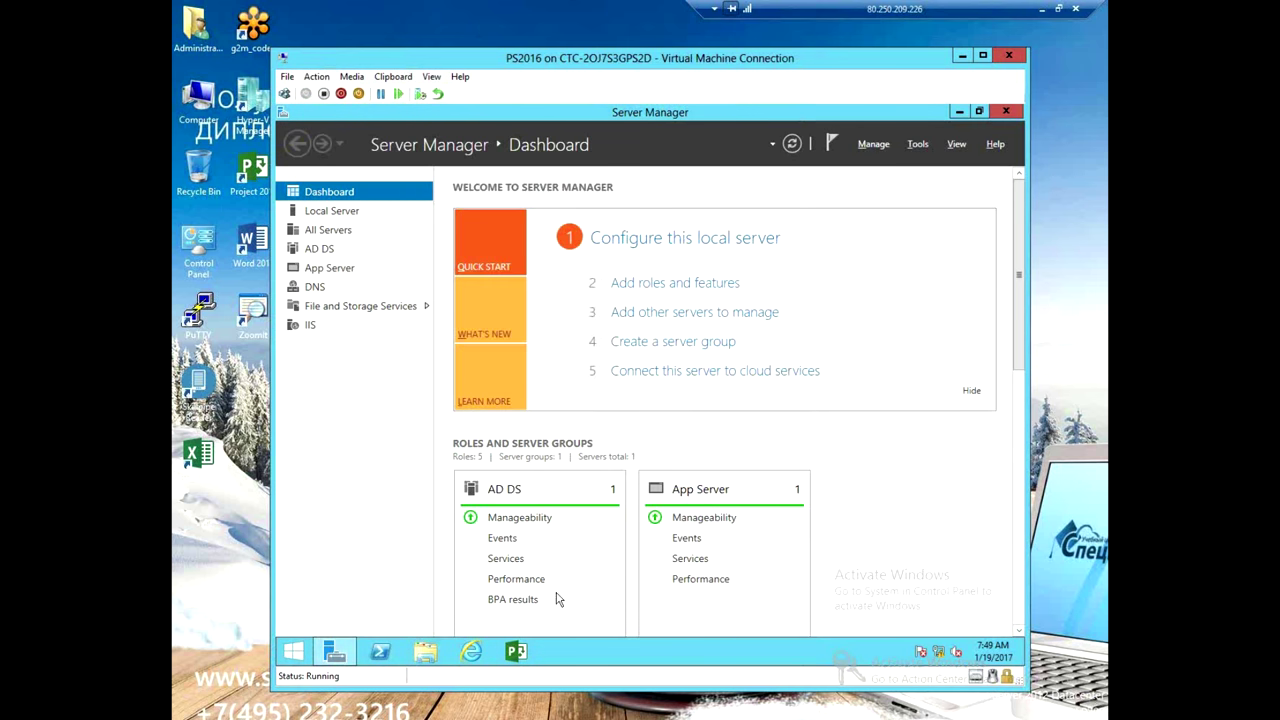
- Open Project Web App in Internet Explorer and maximize the browser window
{"action": "left_click", "coordinate": [471, 651]}
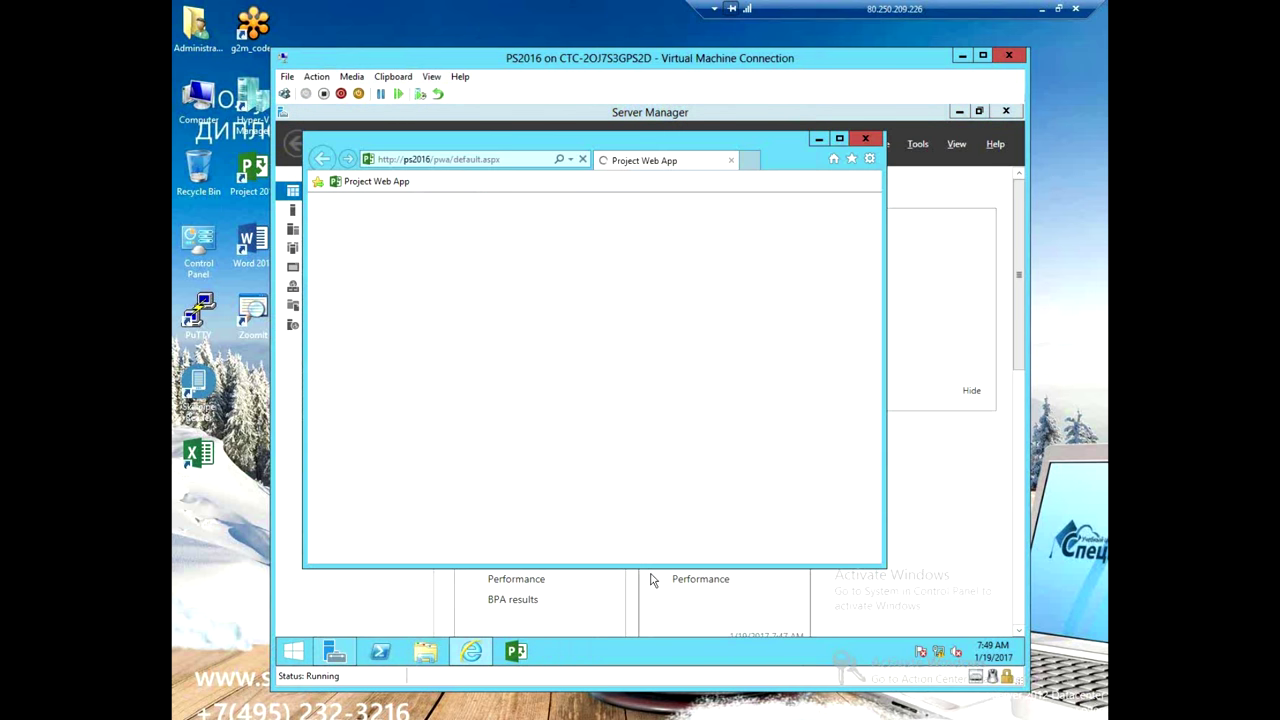
{"action": "left_click", "coordinate": [839, 138]}
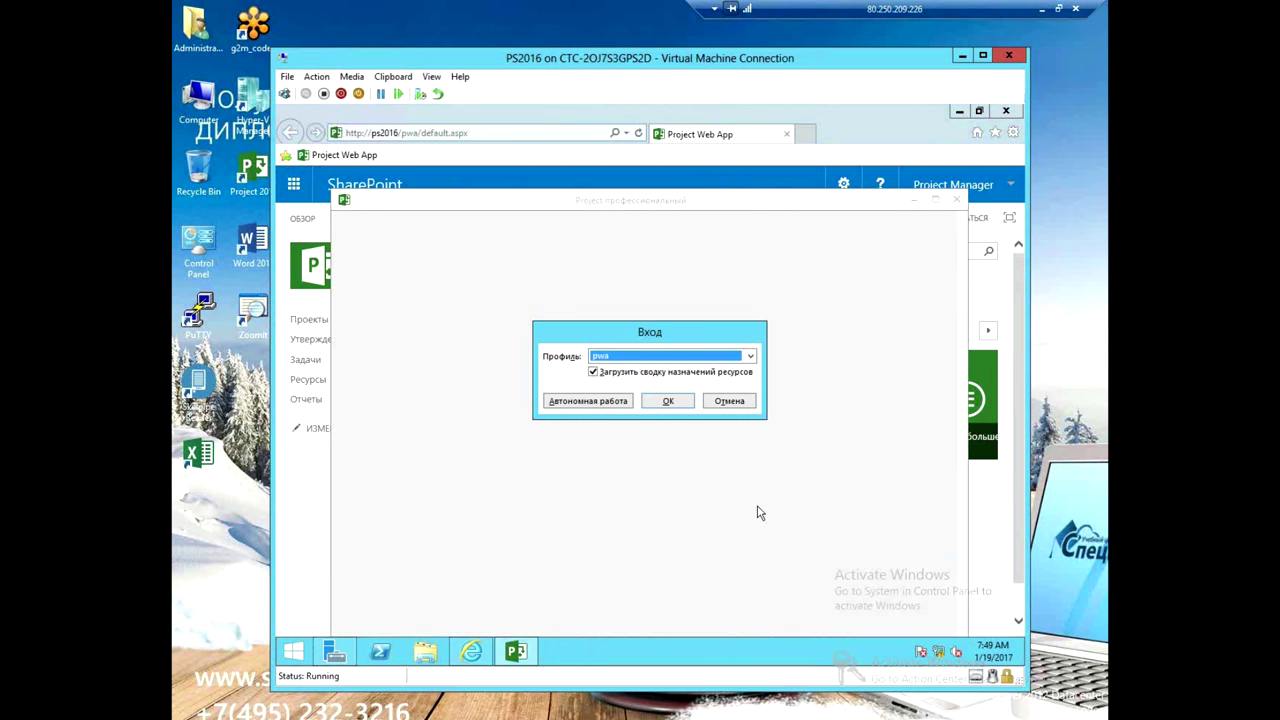
- Start Project Professional connected to the pwa profile, maximize it, and create a blank project
{"action": "left_click", "coordinate": [668, 401]}
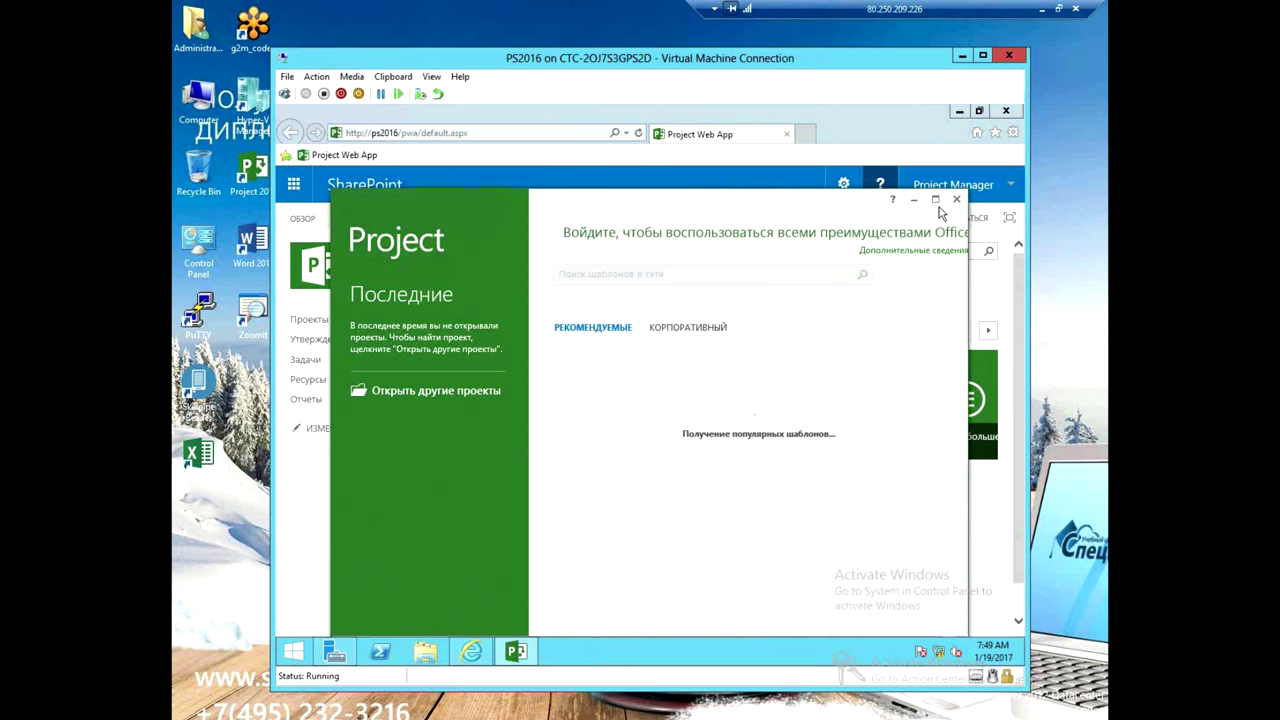
{"action": "left_click", "coordinate": [937, 200]}
{"action": "left_click", "coordinate": [620, 331]}
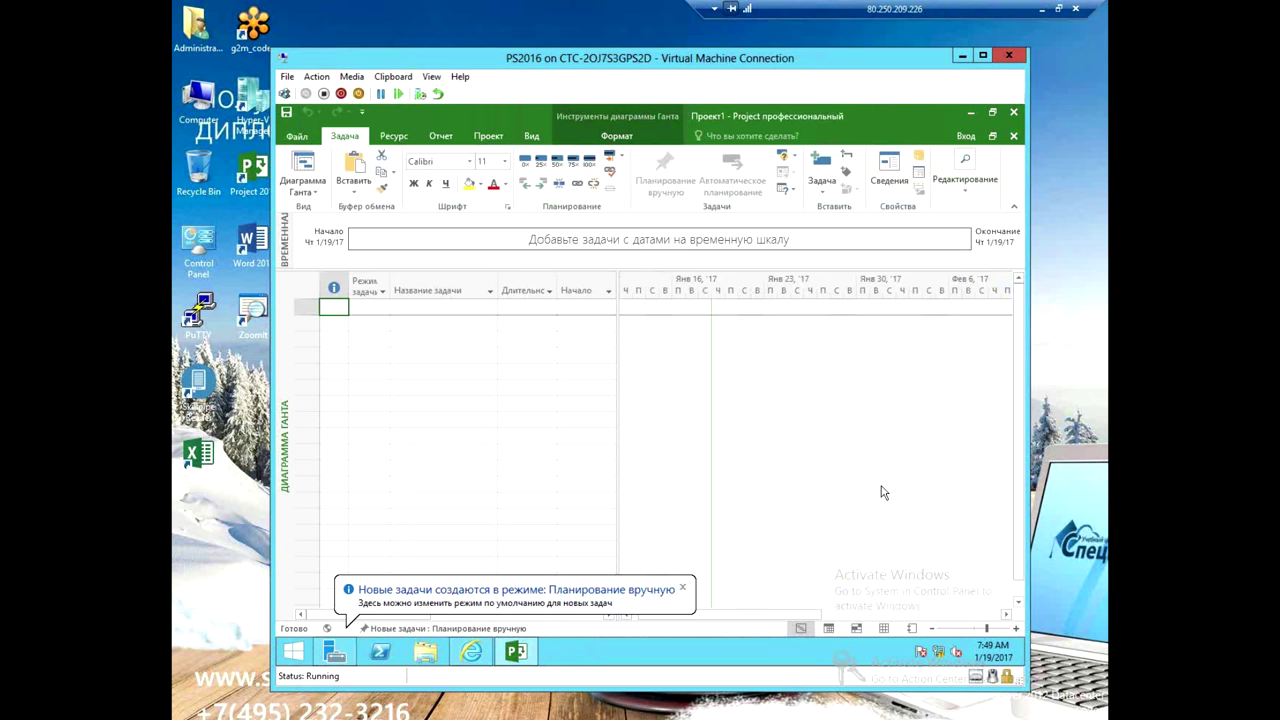
- Set the project's start date to 2/1/17 in the project information
{"action": "left_click", "coordinate": [487, 136]}
{"action": "left_click", "coordinate": [458, 175]}
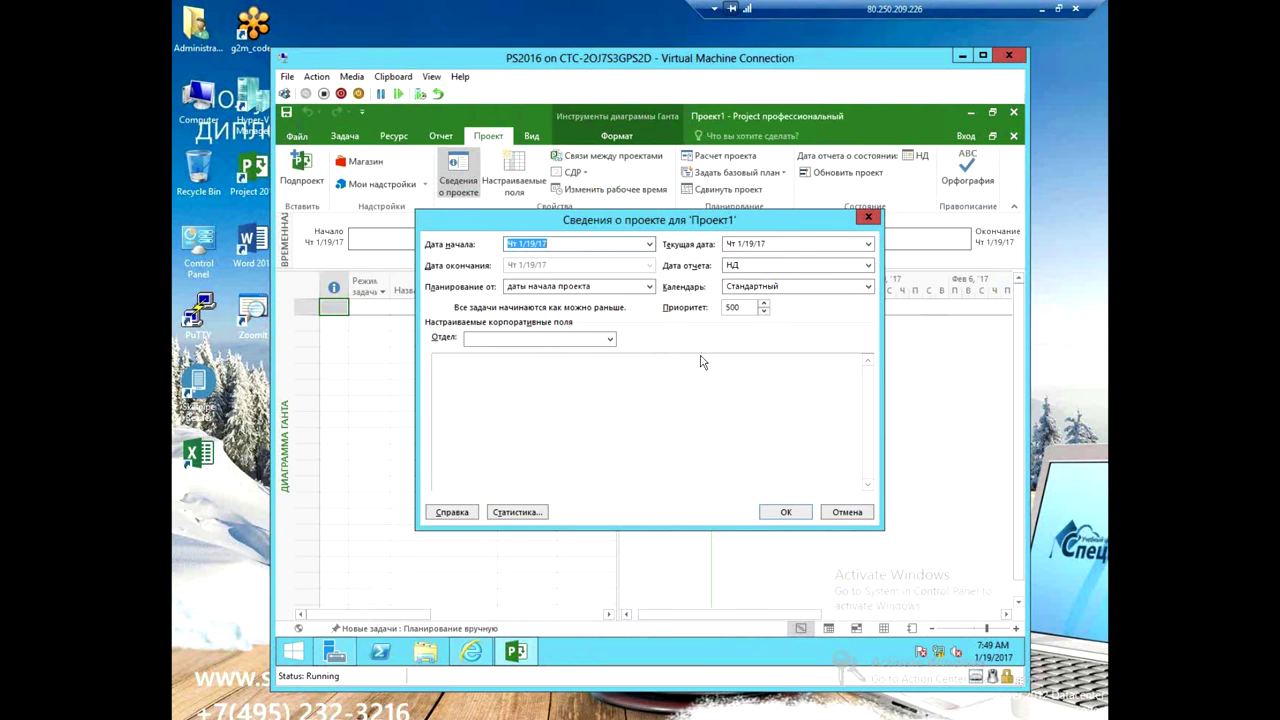
{"action": "left_click", "coordinate": [650, 245]}
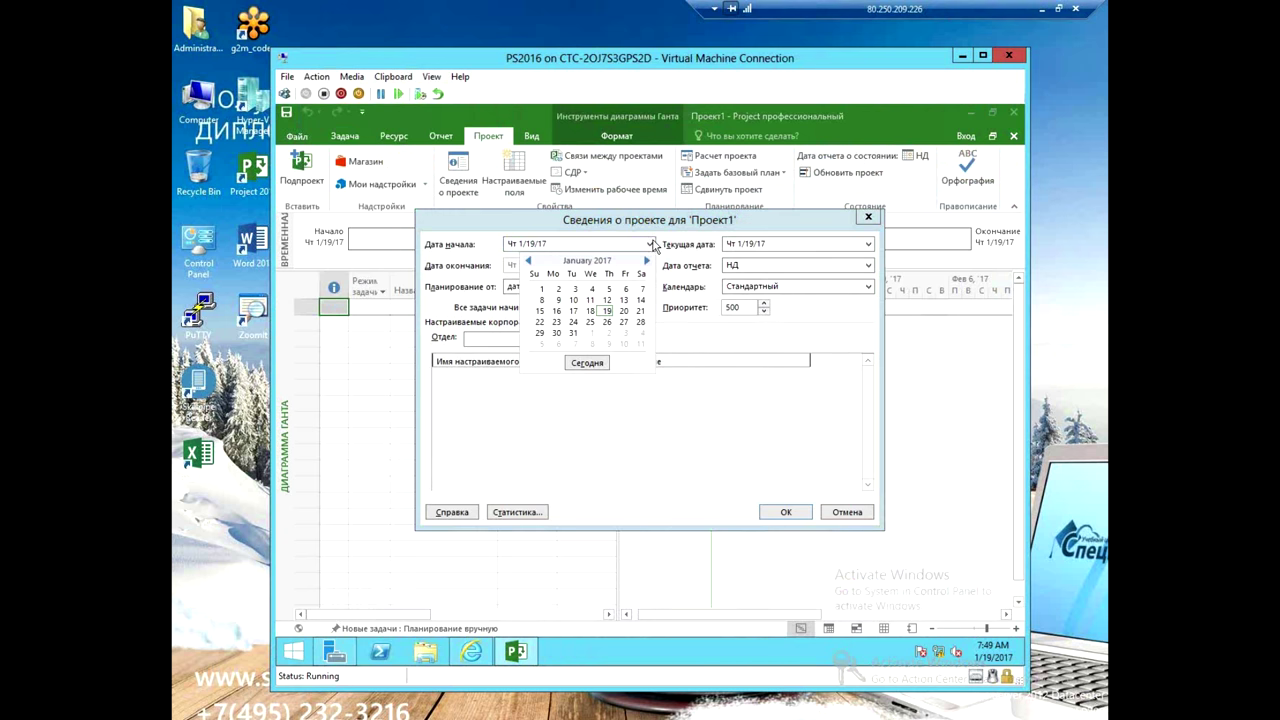
{"action": "left_click", "coordinate": [605, 352]}
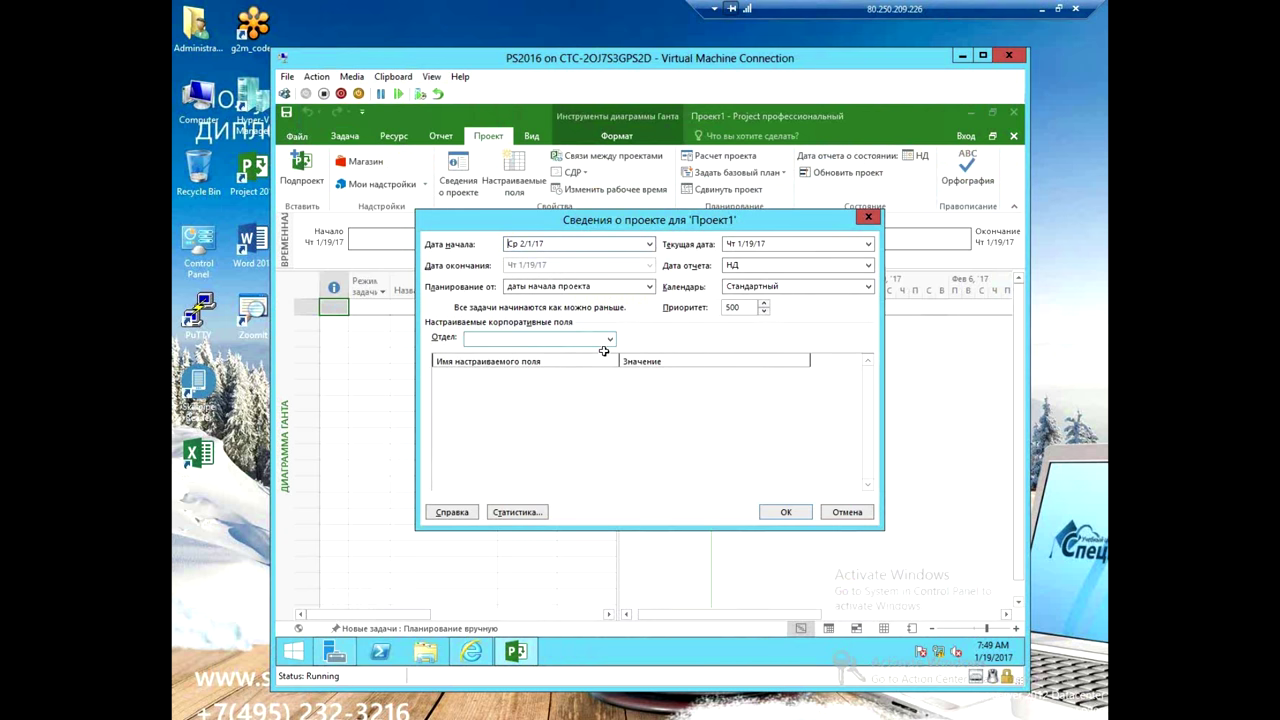
{"action": "left_click", "coordinate": [800, 513]}
- Save the new project to Project Web App under the name ERP
{"action": "left_click", "coordinate": [287, 112]}
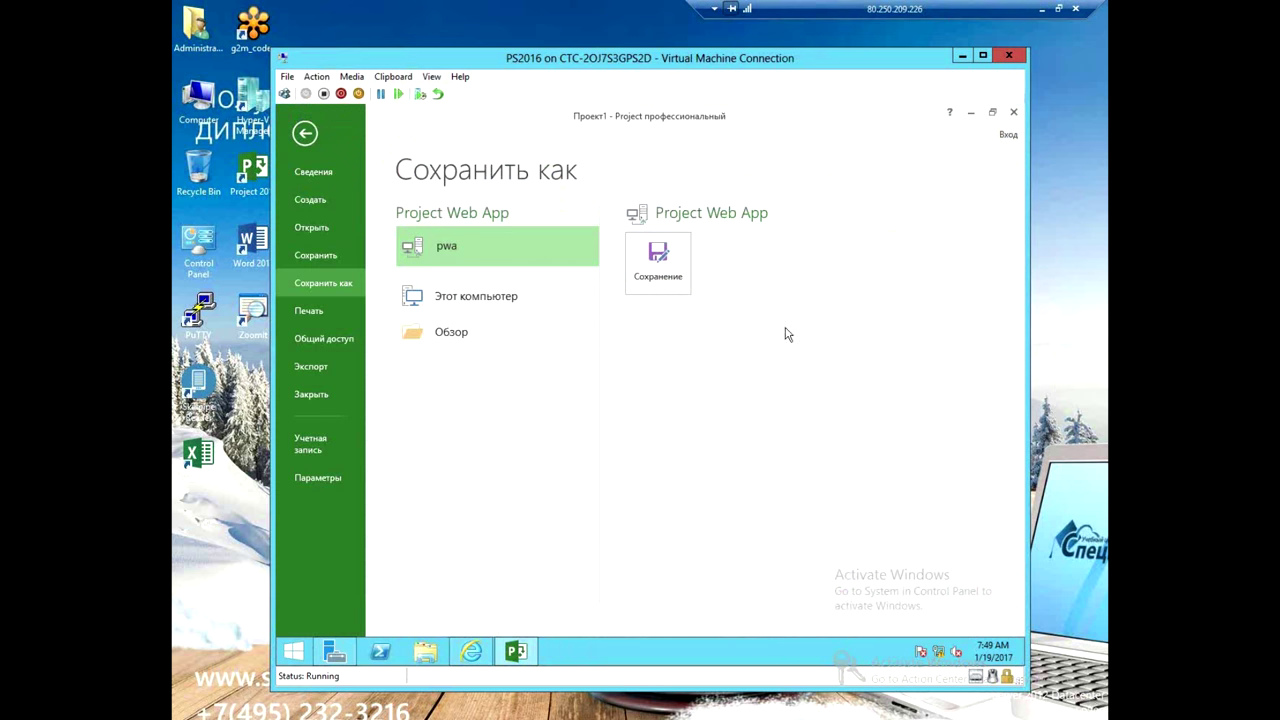
{"action": "left_click", "coordinate": [658, 265]}
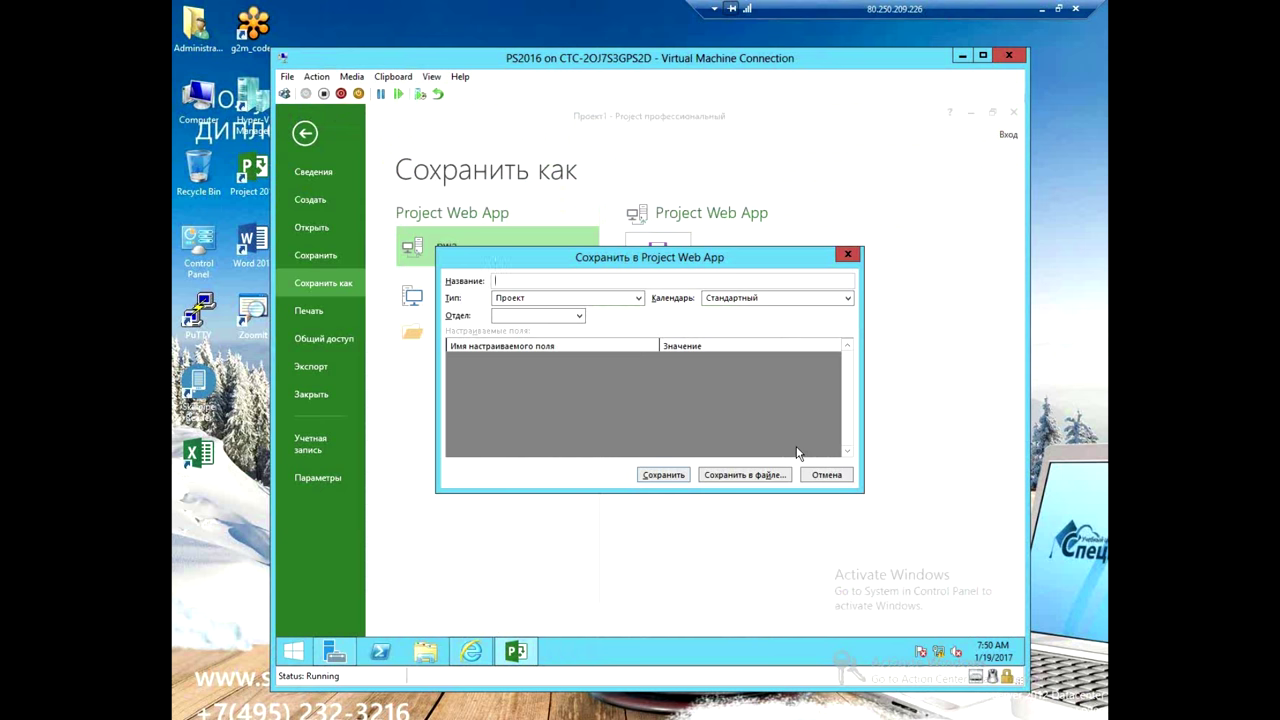
{"action": "type", "text": "E"}
{"action": "left_click", "coordinate": [656, 476]}
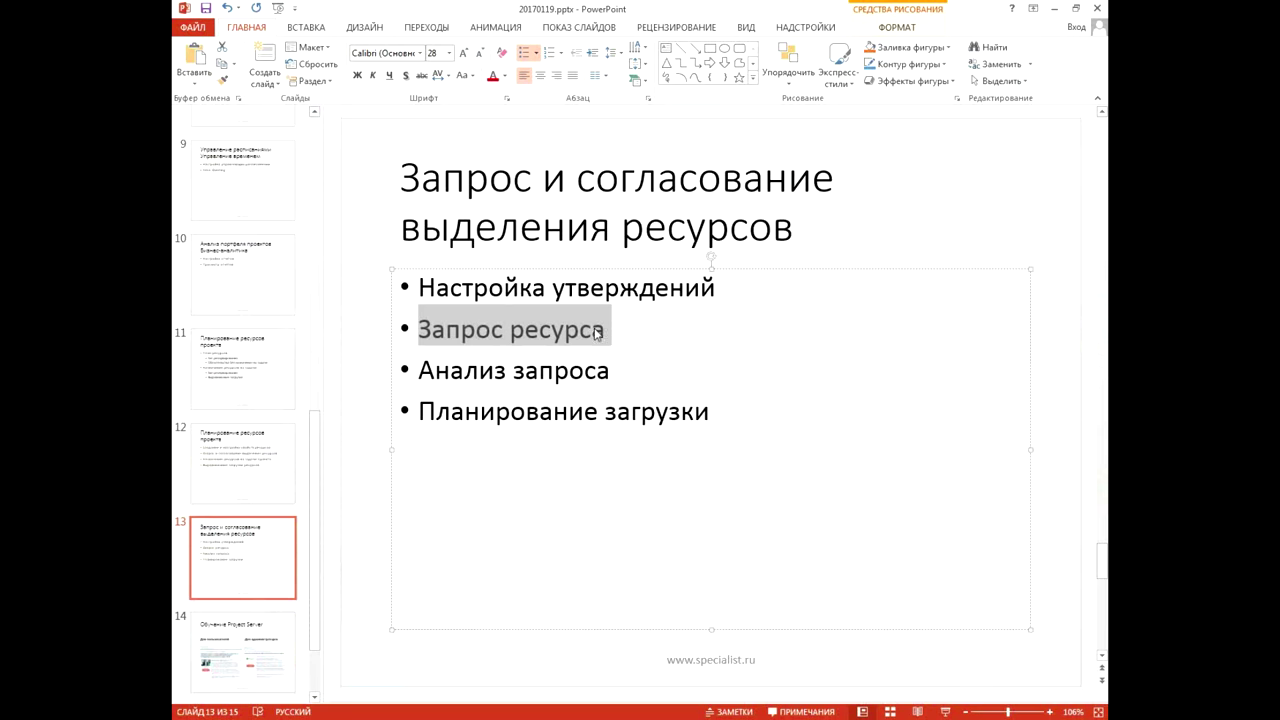
- Highlight the bullet about commitments without task assignment on slide 11 of the PowerPoint deck, and return to the remote desktop session
{"action": "left_click", "coordinate": [238, 360]}
{"action": "left_click_drag", "start_coordinate": [453, 354], "coordinate": [780, 355]}
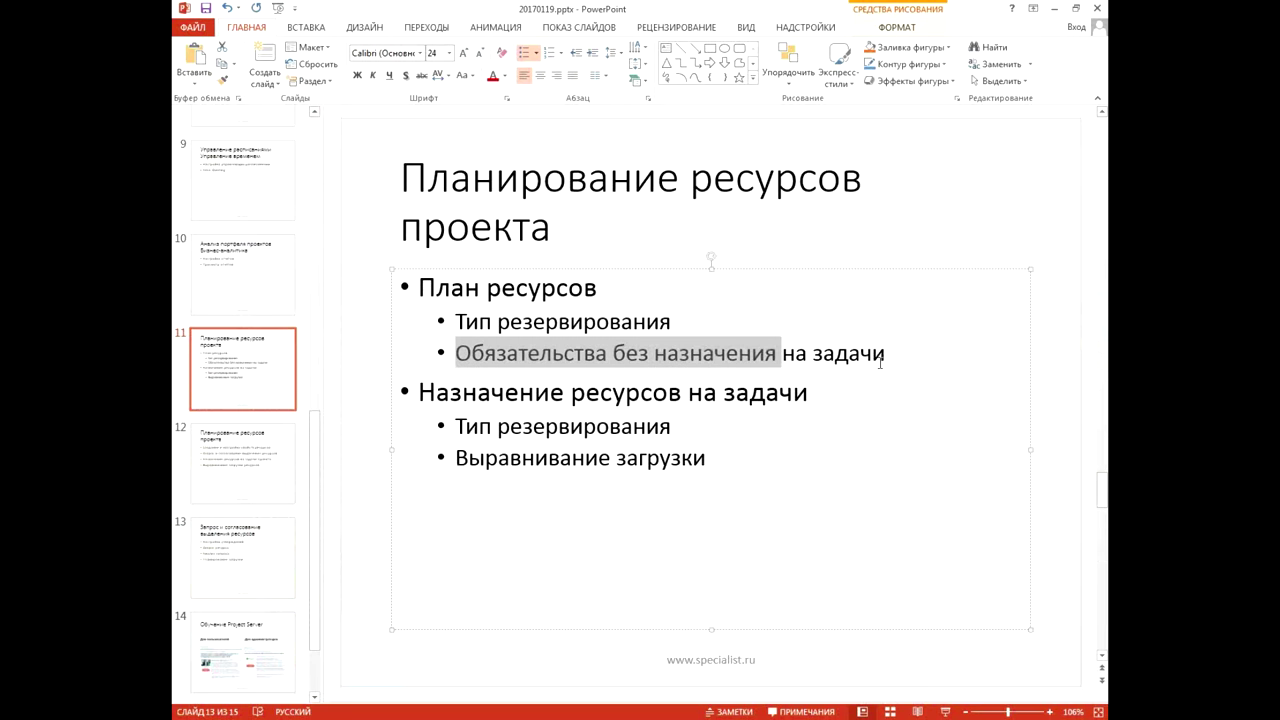
{"action": "left_click_drag", "start_coordinate": [880, 364], "coordinate": [887, 356]}
{"action": "mouse_move", "coordinate": [565, 705]}
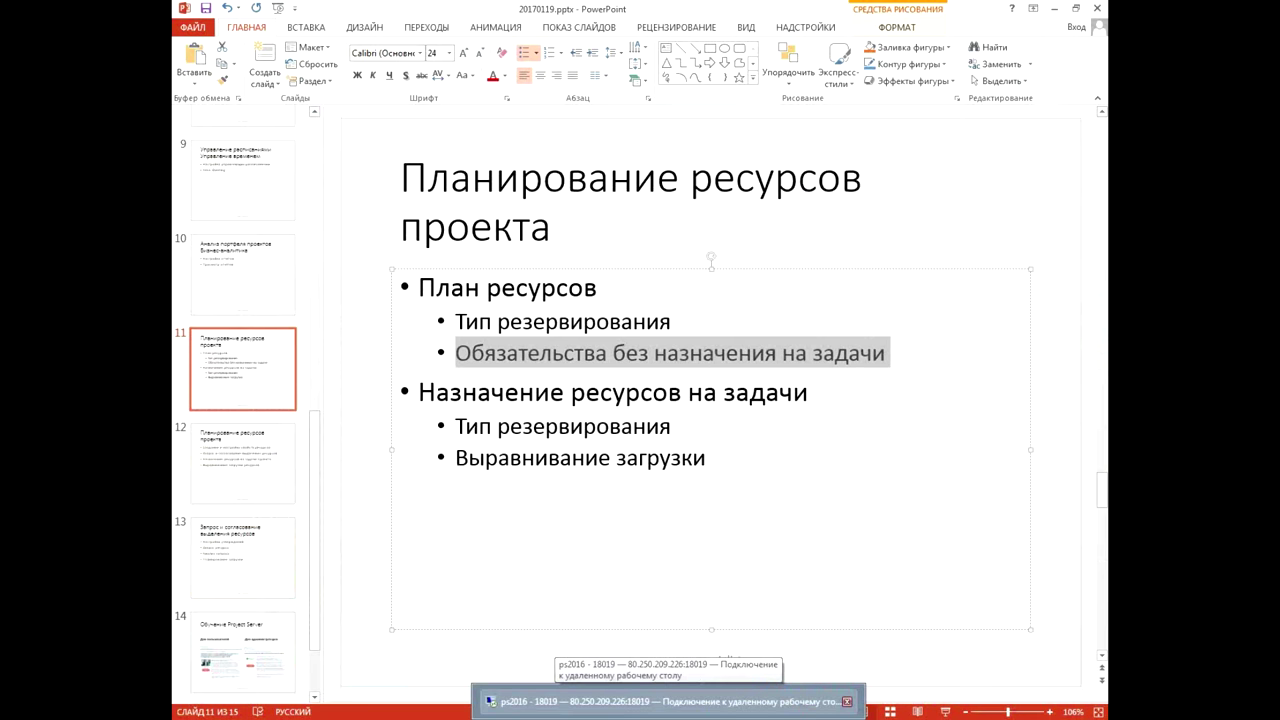
{"action": "left_click", "coordinate": [565, 703]}
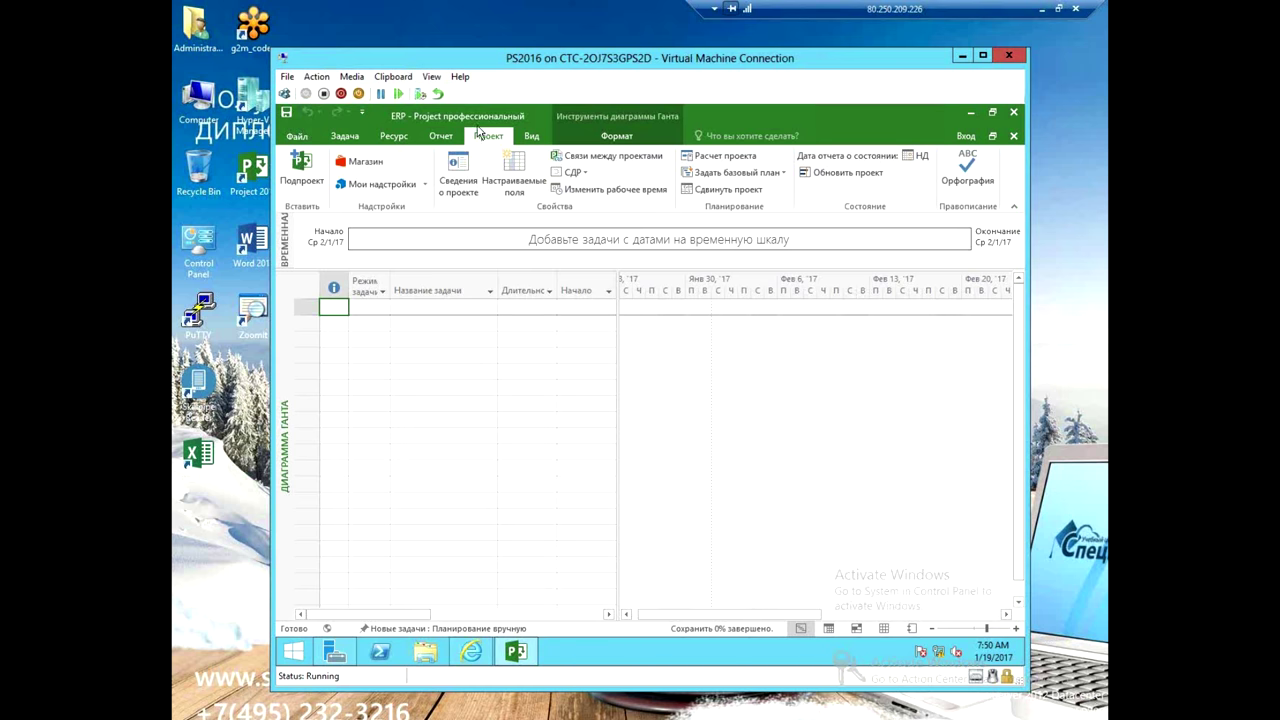
- Locate the Resource Plan command on the Projects page of Project Web App in Internet Explorer, and return to Project Professional
{"action": "left_click", "coordinate": [531, 137]}
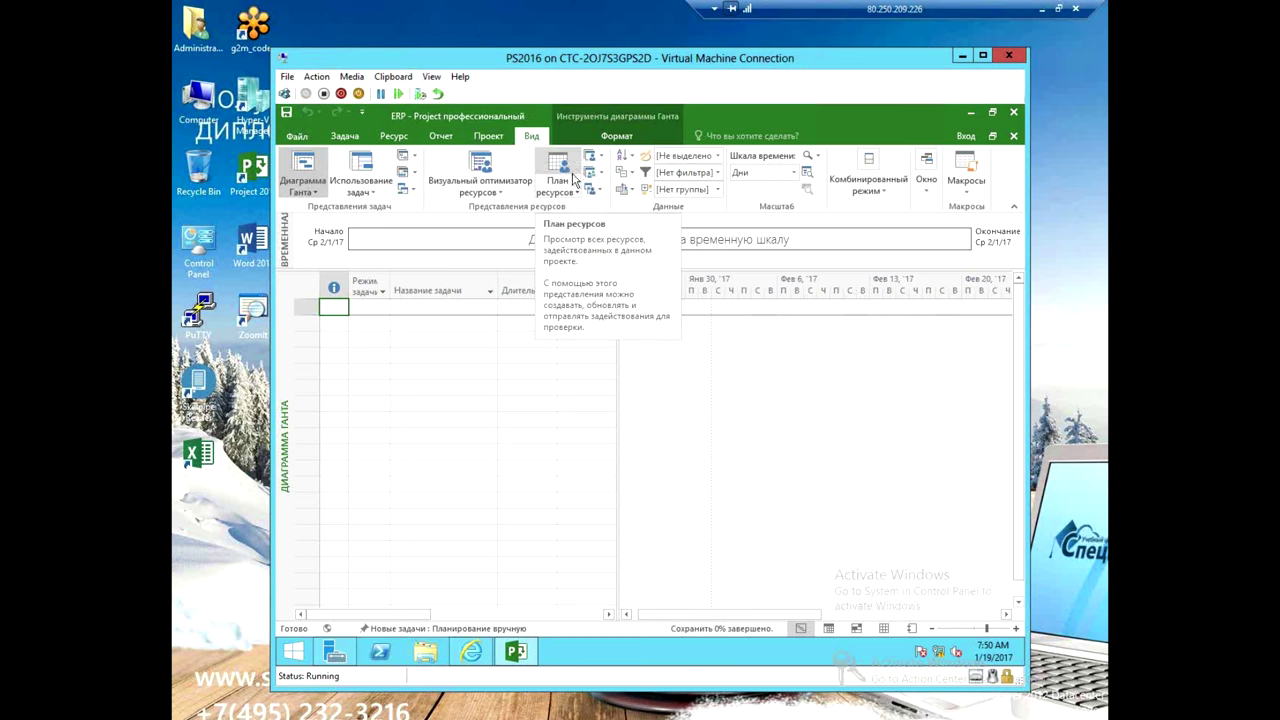
{"action": "left_click", "coordinate": [471, 652]}
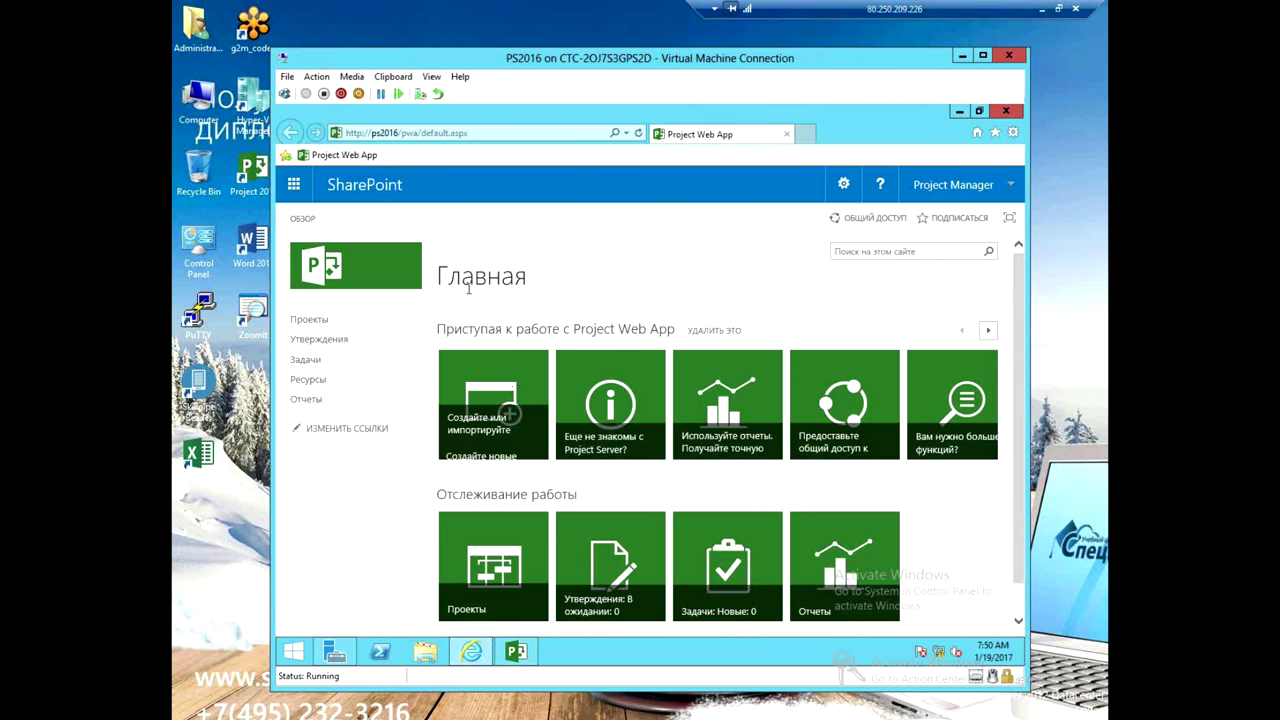
{"action": "left_click", "coordinate": [320, 321]}
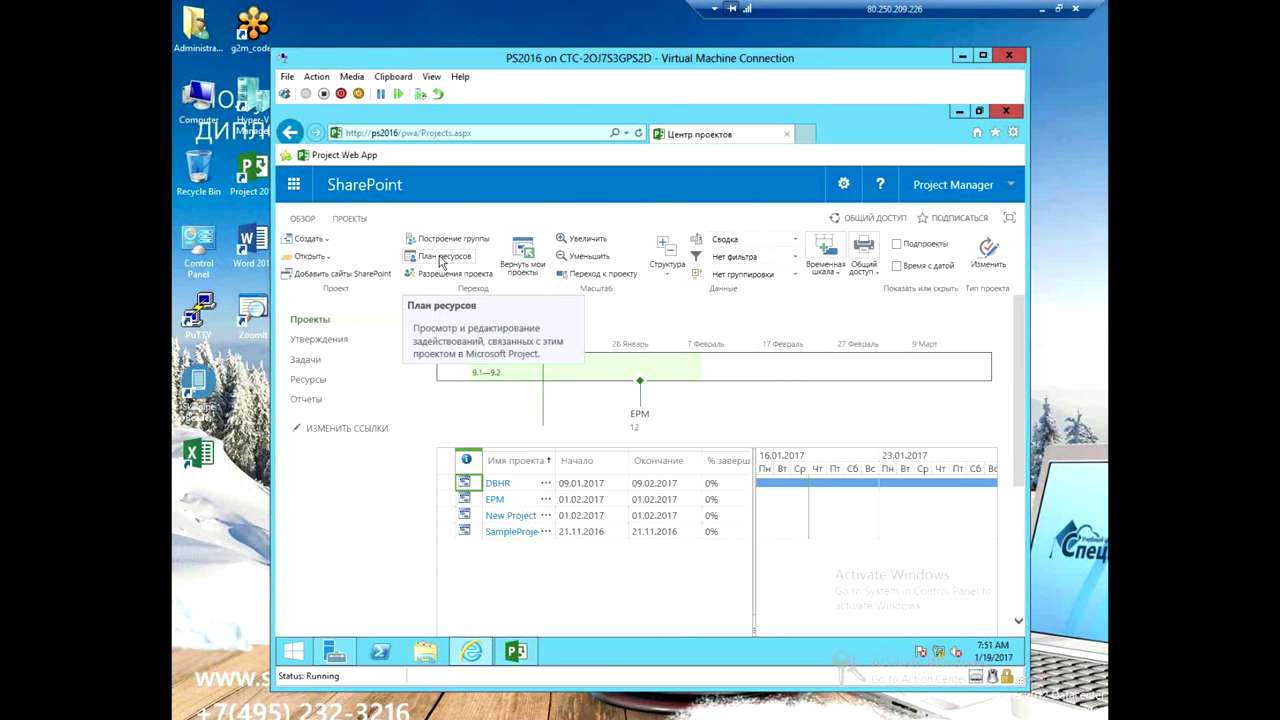
{"action": "left_click", "coordinate": [516, 651]}
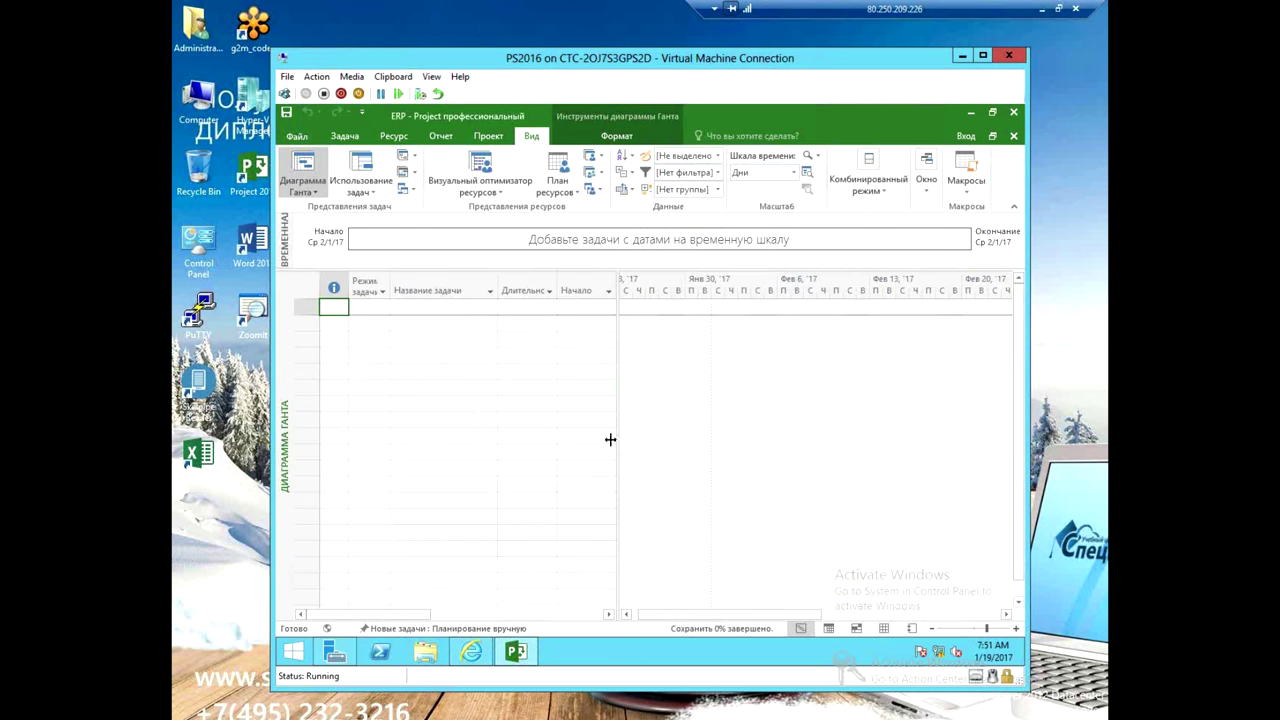
- Switch the ERP project to the Resource Plan view and adjust the table split and the width of the Details column
{"action": "left_click", "coordinate": [563, 170]}
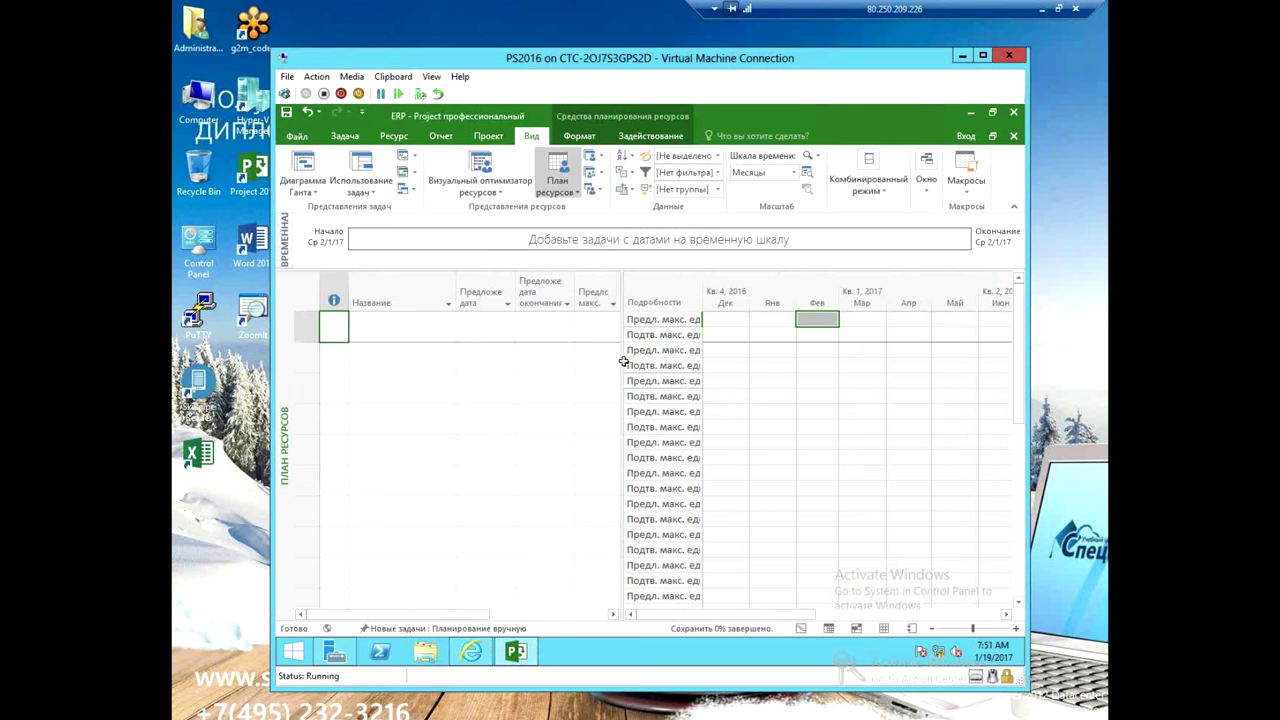
{"action": "left_click_drag", "start_coordinate": [621, 361], "coordinate": [738, 361]}
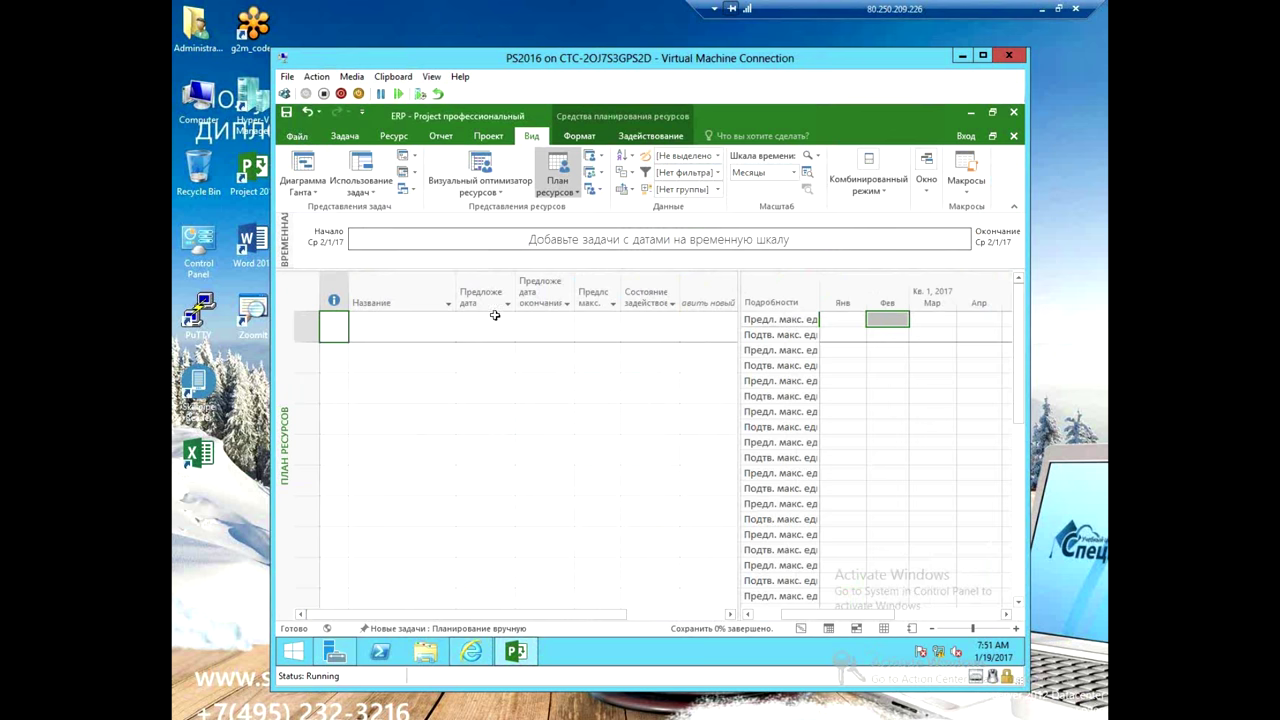
{"action": "left_click_drag", "start_coordinate": [408, 292], "coordinate": [675, 292]}
{"action": "left_click_drag", "start_coordinate": [739, 362], "coordinate": [616, 362]}
{"action": "left_click", "coordinate": [685, 364]}
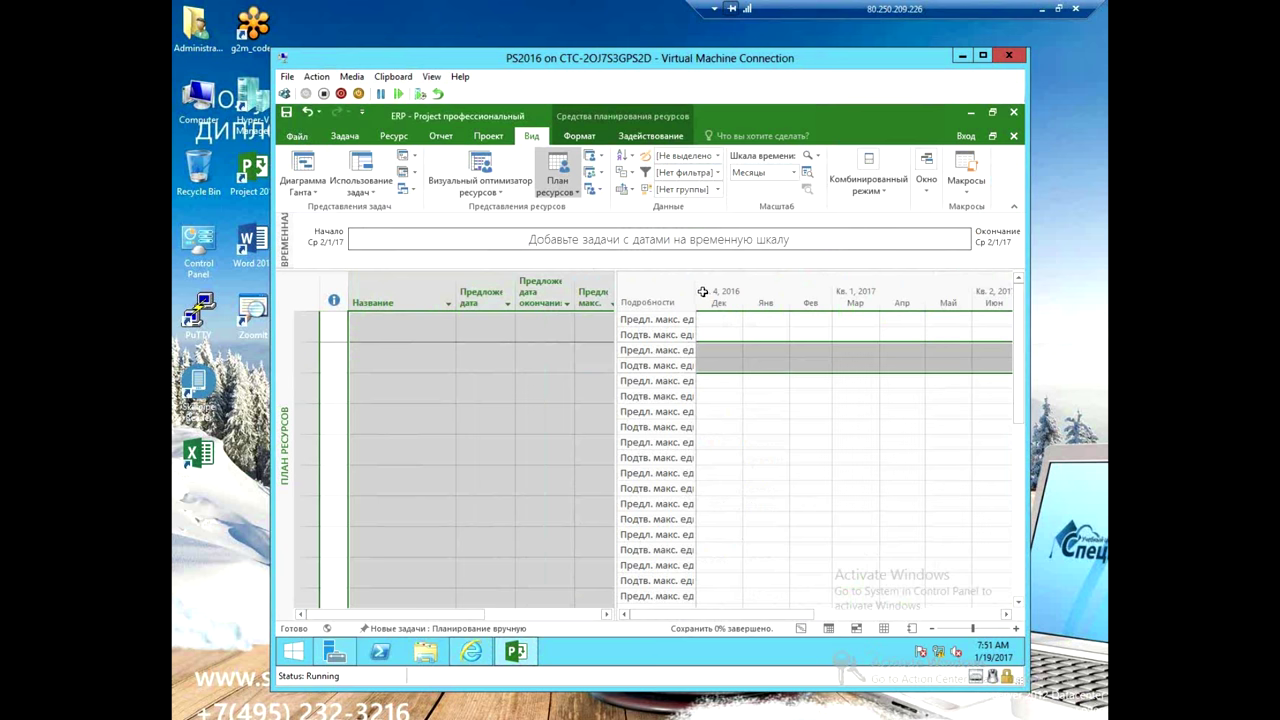
{"action": "left_click_drag", "start_coordinate": [696, 291], "coordinate": [770, 291]}
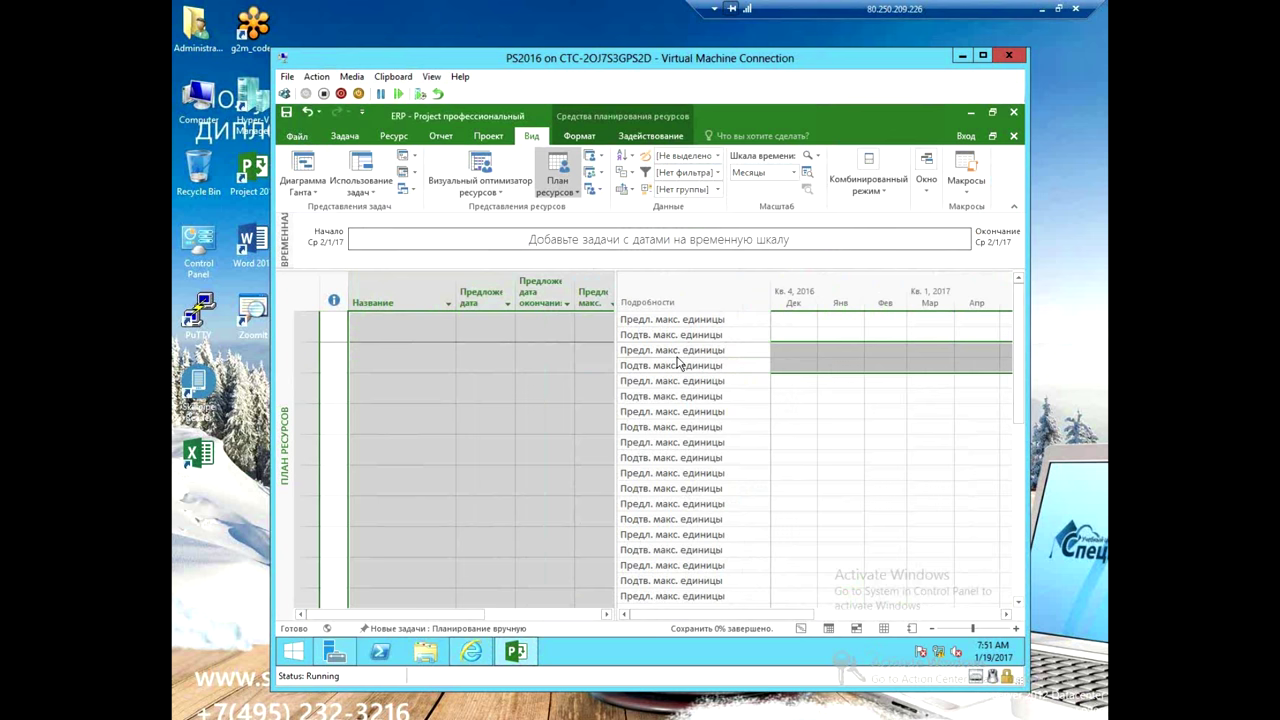
{"action": "left_click_drag", "start_coordinate": [770, 296], "coordinate": [712, 296]}
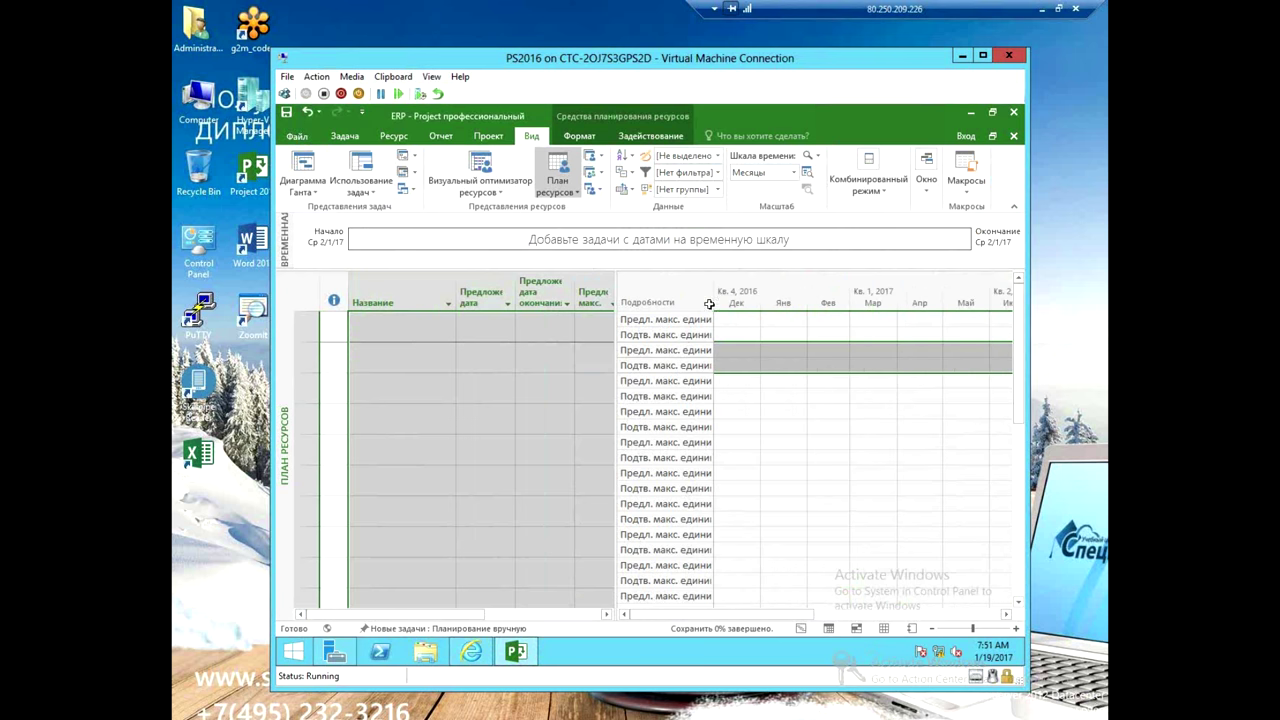
- Build the project team from the enterprise pool by adding the resources Master, Professional and Specialist
{"action": "left_click", "coordinate": [409, 327]}
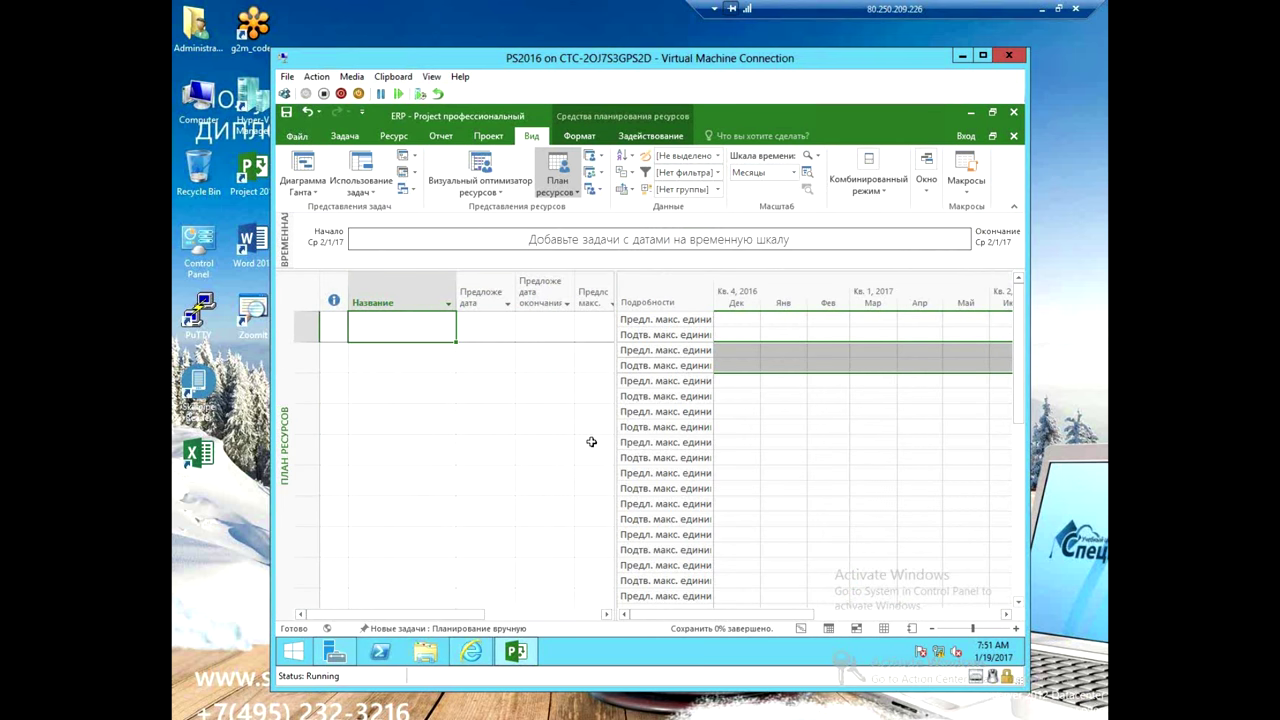
{"action": "left_click", "coordinate": [400, 138]}
{"action": "left_click", "coordinate": [580, 188]}
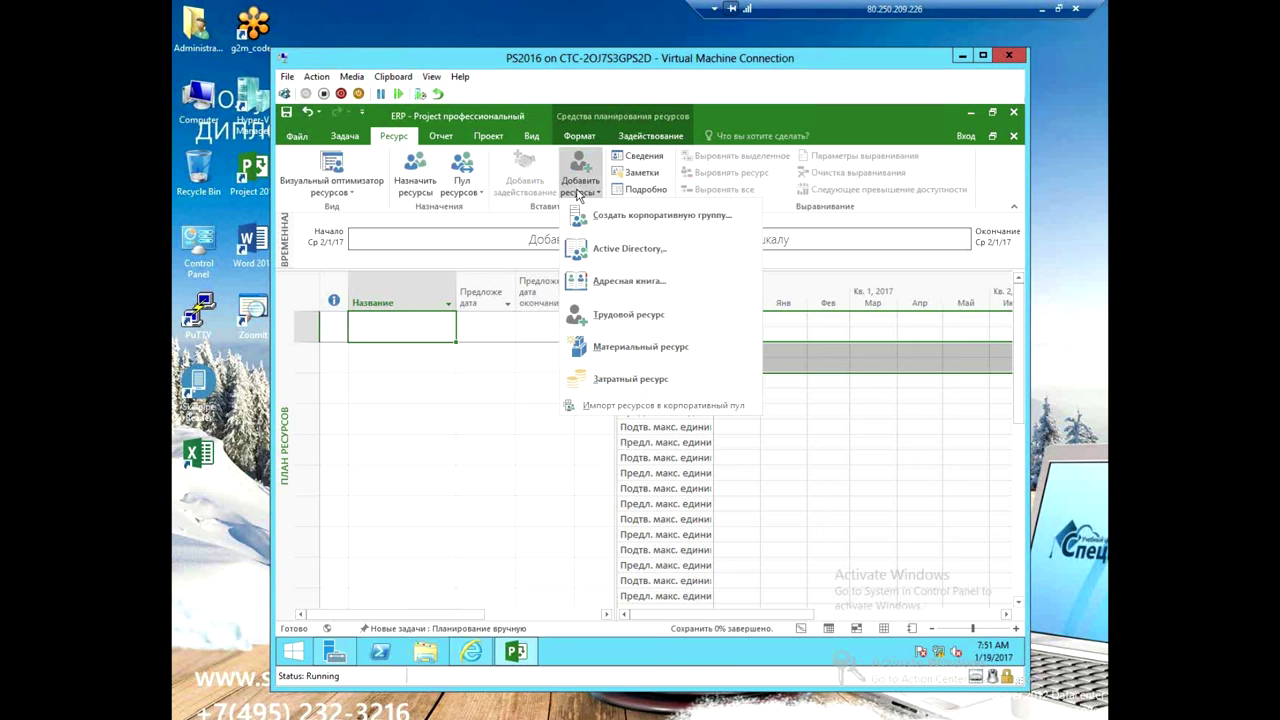
{"action": "left_click", "coordinate": [586, 212]}
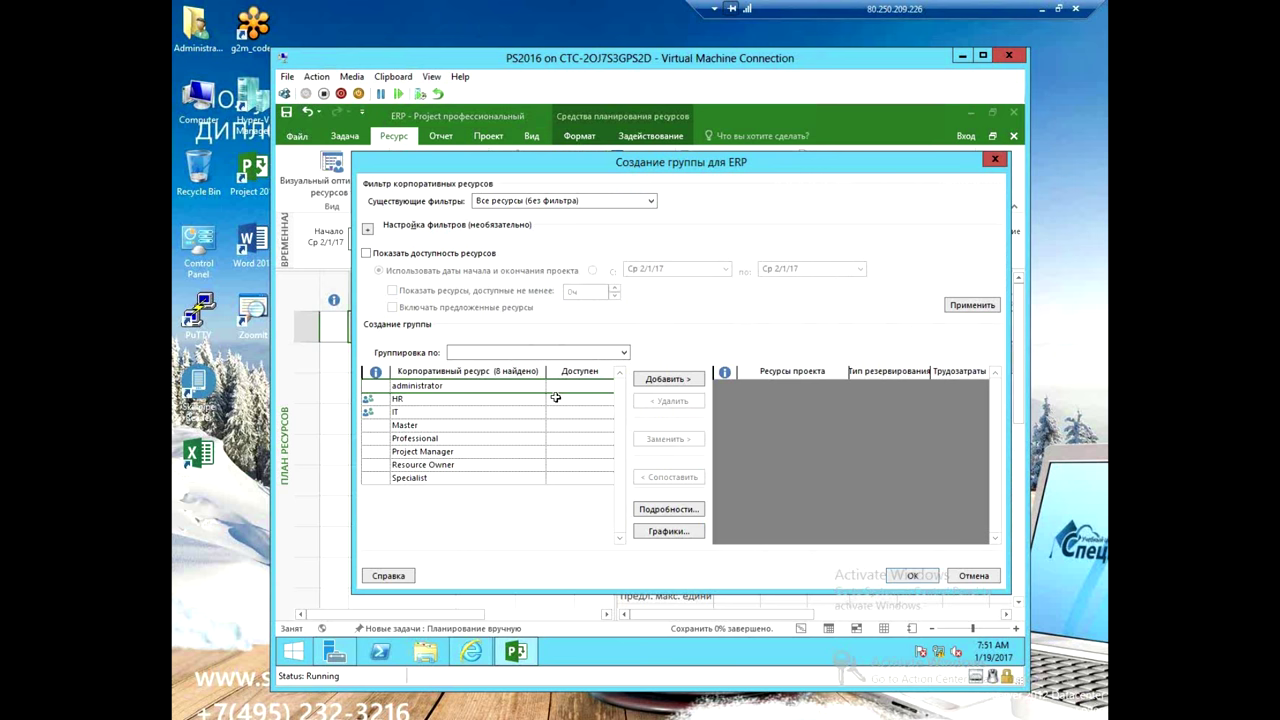
{"action": "left_click", "coordinate": [465, 426]}
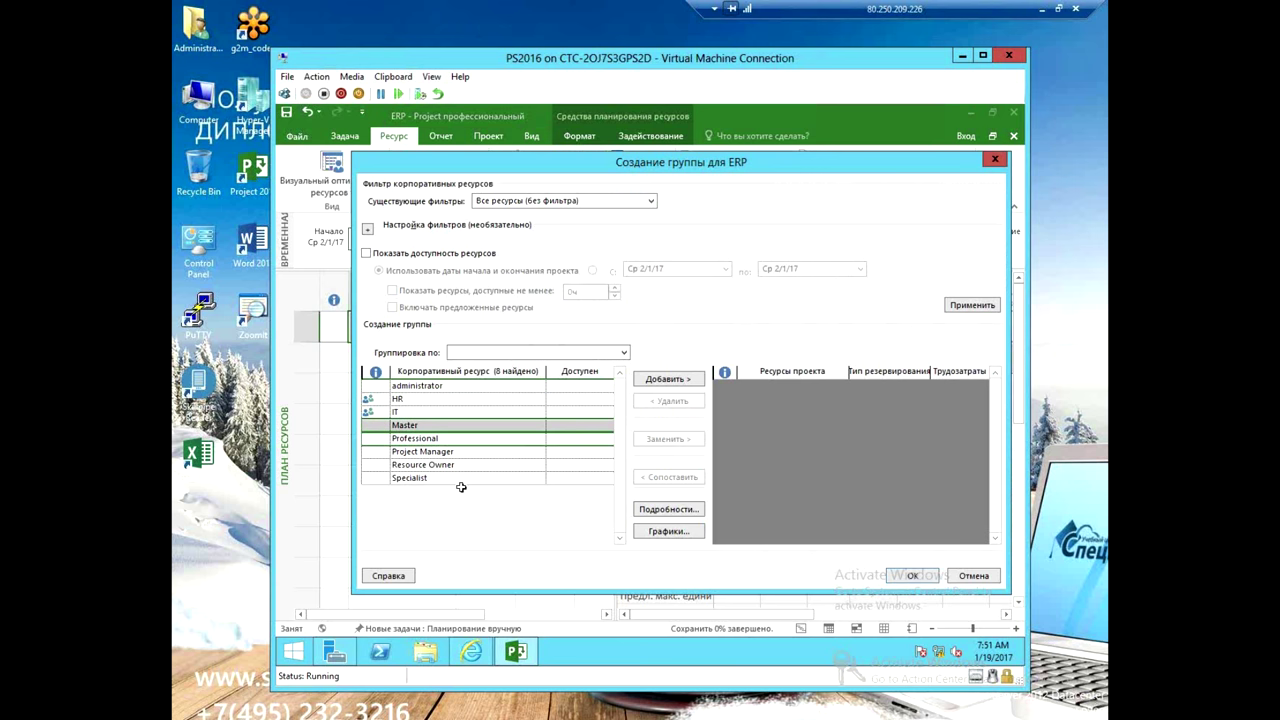
{"action": "left_click", "coordinate": [666, 379]}
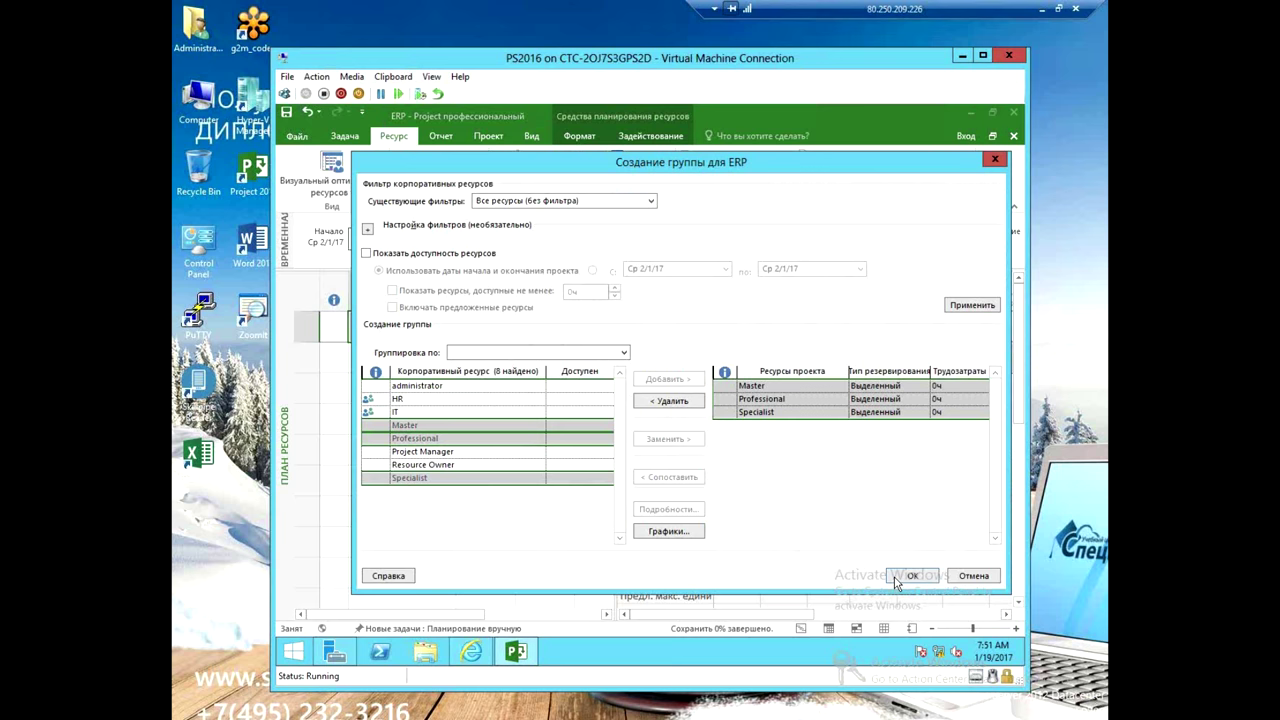
{"action": "left_click", "coordinate": [908, 576]}
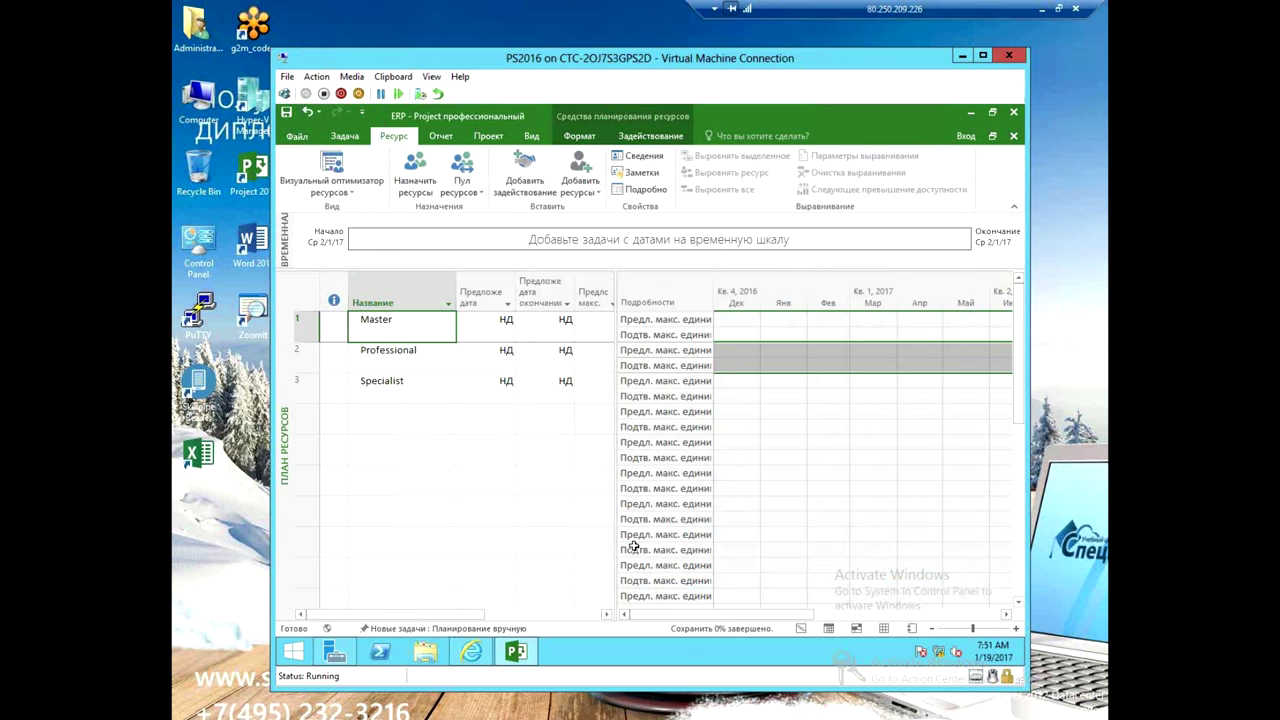
- Add the IT team resource from the enterprise pool to the ERP project team
{"action": "left_click", "coordinate": [419, 392]}
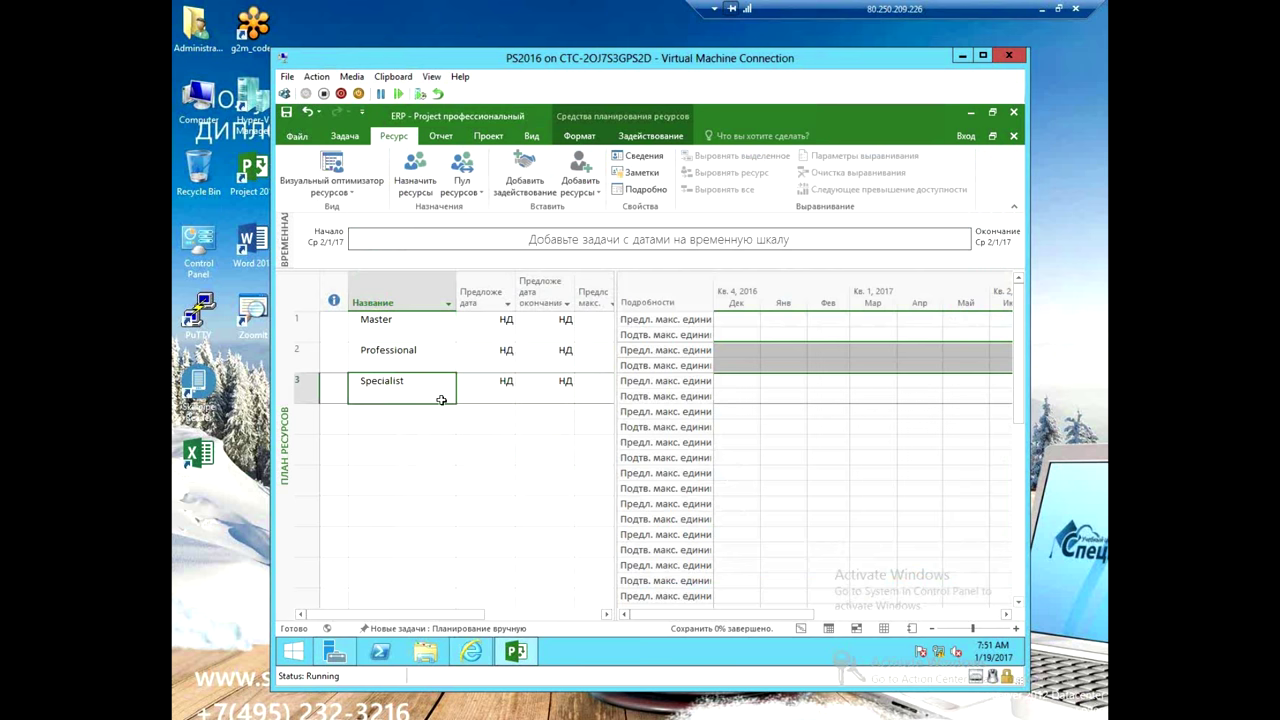
{"action": "left_click", "coordinate": [578, 180]}
{"action": "left_click", "coordinate": [585, 216]}
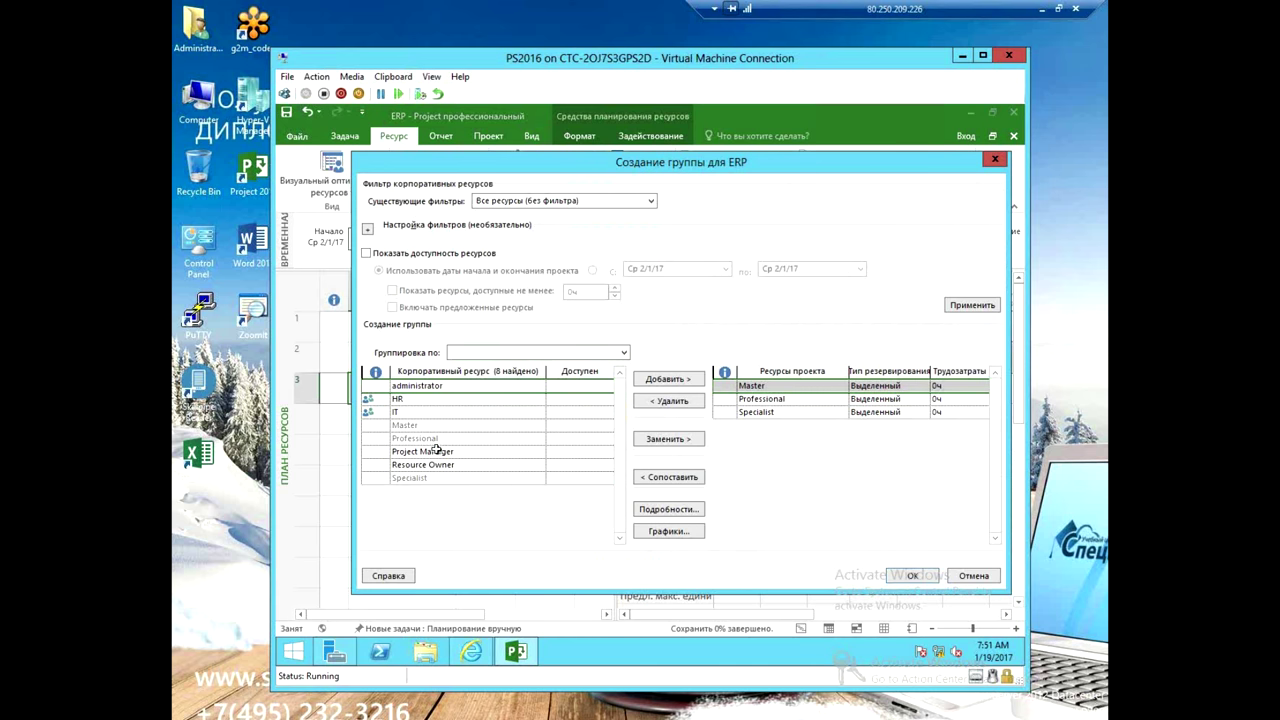
{"action": "left_click", "coordinate": [418, 412]}
{"action": "left_click", "coordinate": [660, 382]}
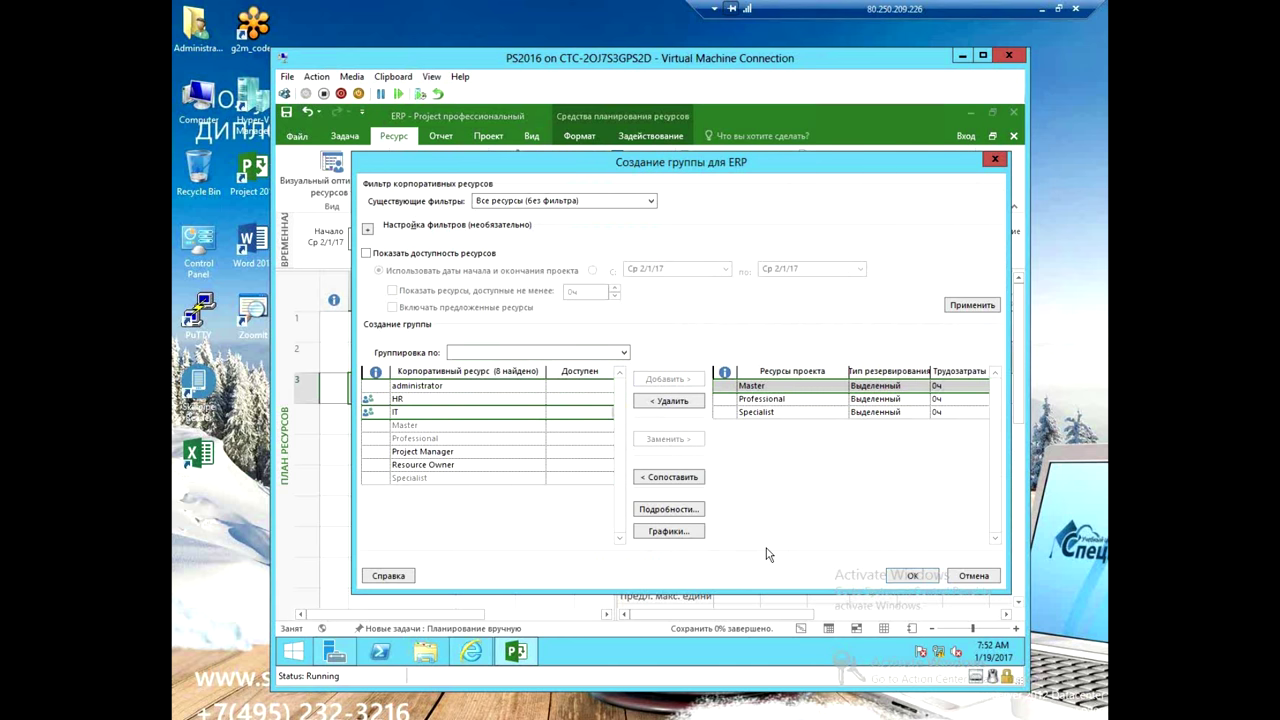
{"action": "left_click", "coordinate": [902, 574]}
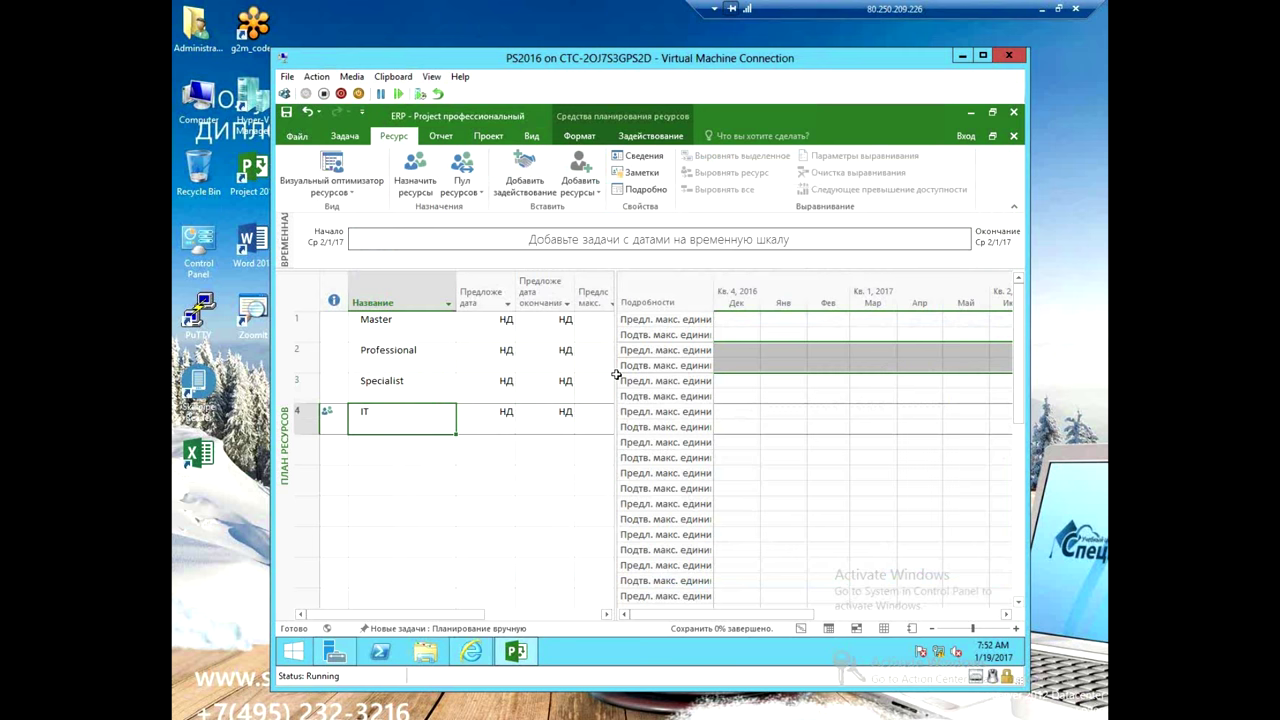
- Start a new engagement for the IT resource and enter Audit as its description
{"action": "left_click", "coordinate": [537, 180]}
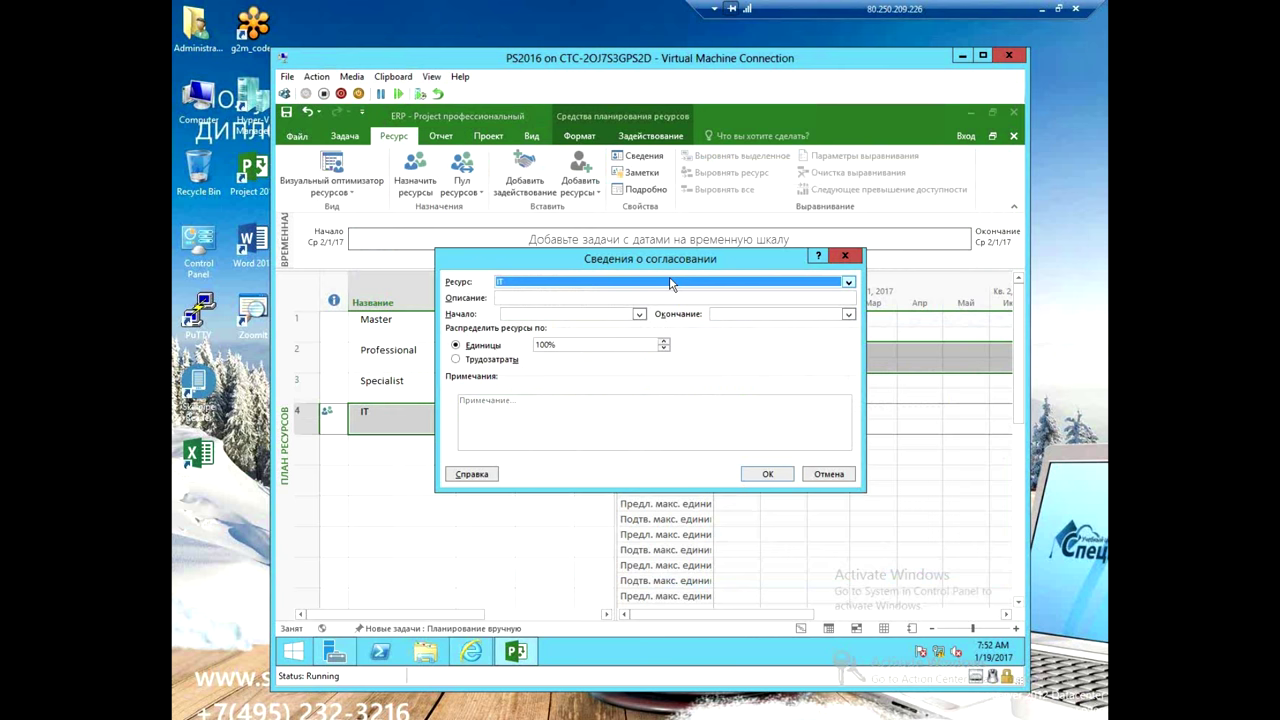
{"action": "left_click", "coordinate": [546, 286]}
{"action": "left_click", "coordinate": [546, 286]}
{"action": "left_click", "coordinate": [546, 286]}
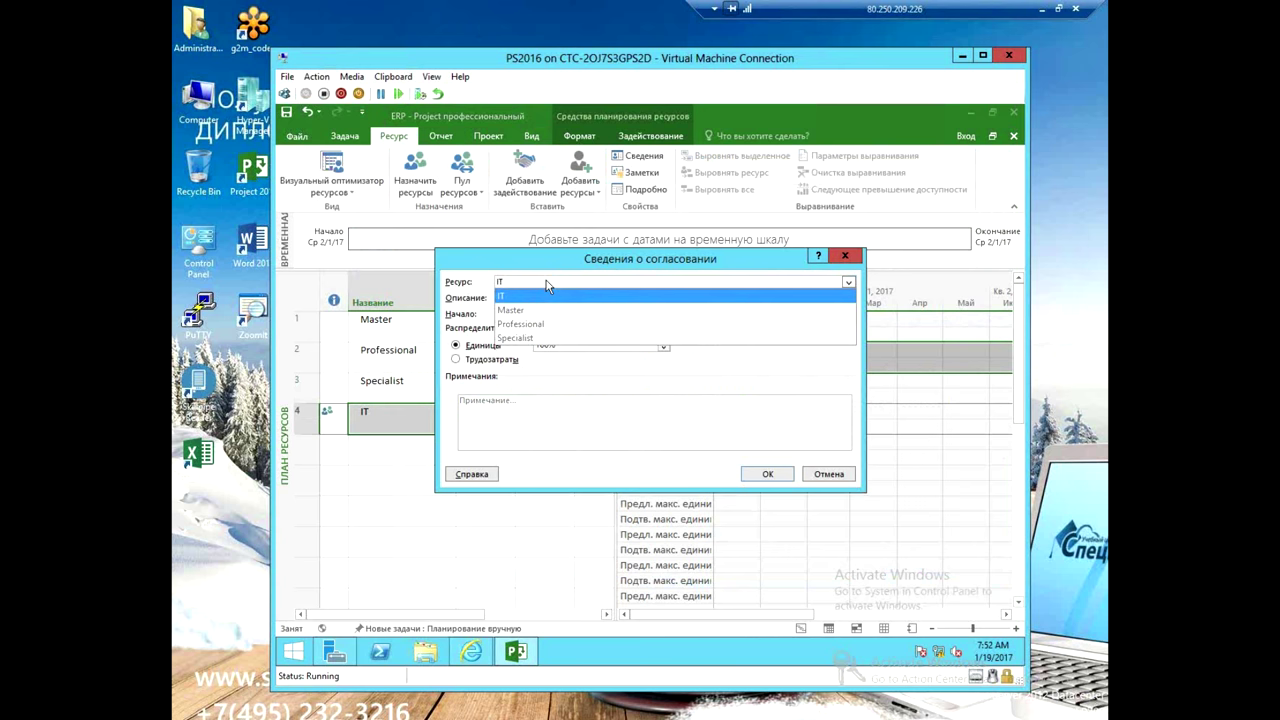
{"action": "left_click", "coordinate": [546, 286]}
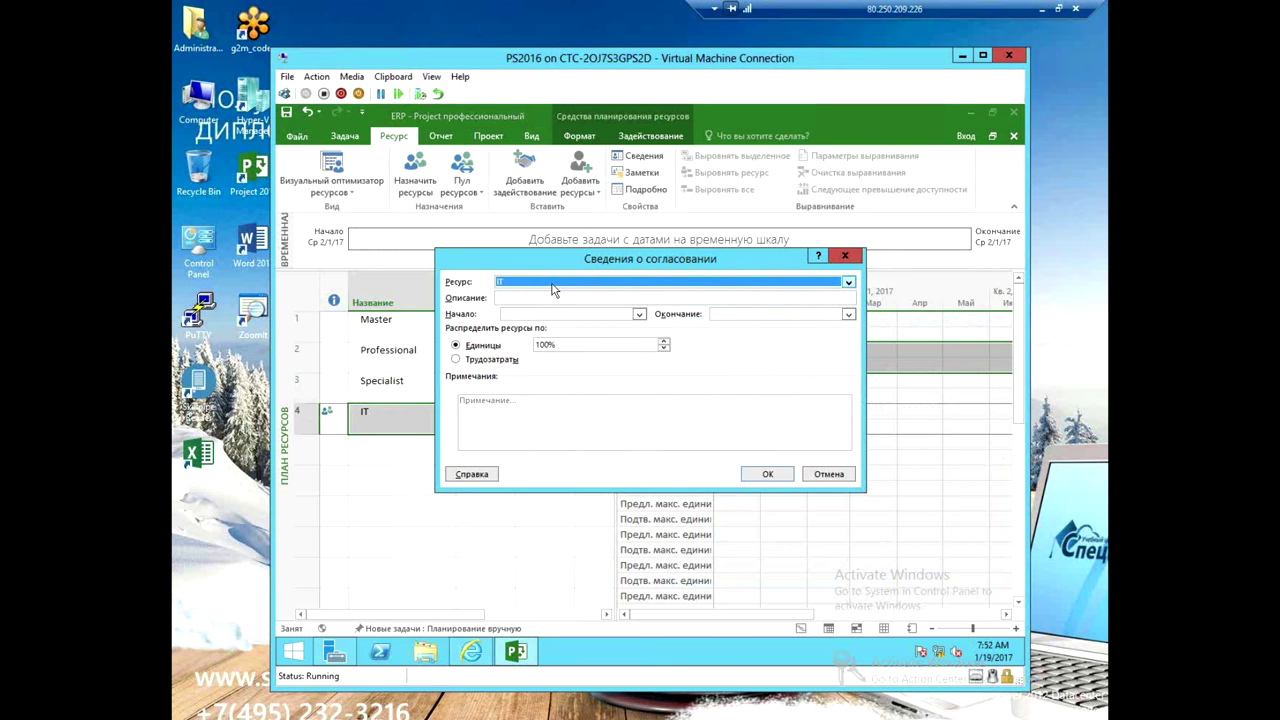
{"action": "left_click", "coordinate": [534, 297]}
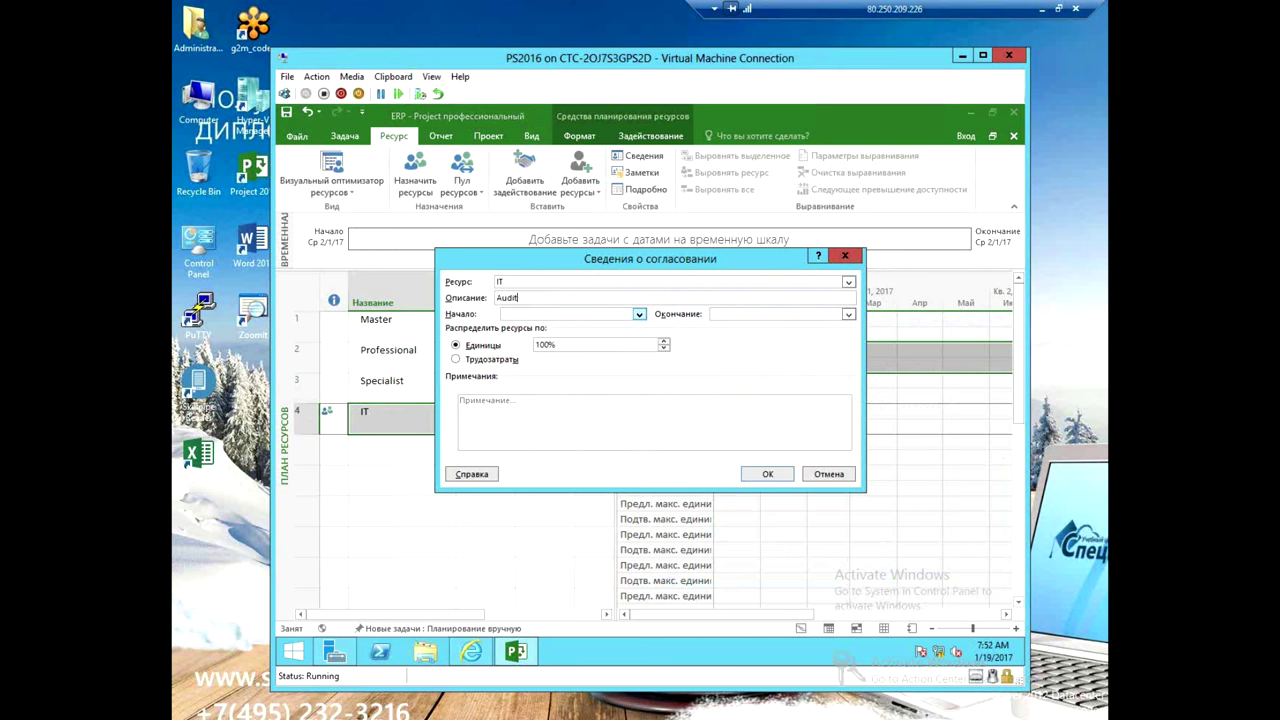
- Set the Audit engagement's start date to 2/6/17 and its finish date to 2/10/17
{"action": "left_click", "coordinate": [638, 315]}
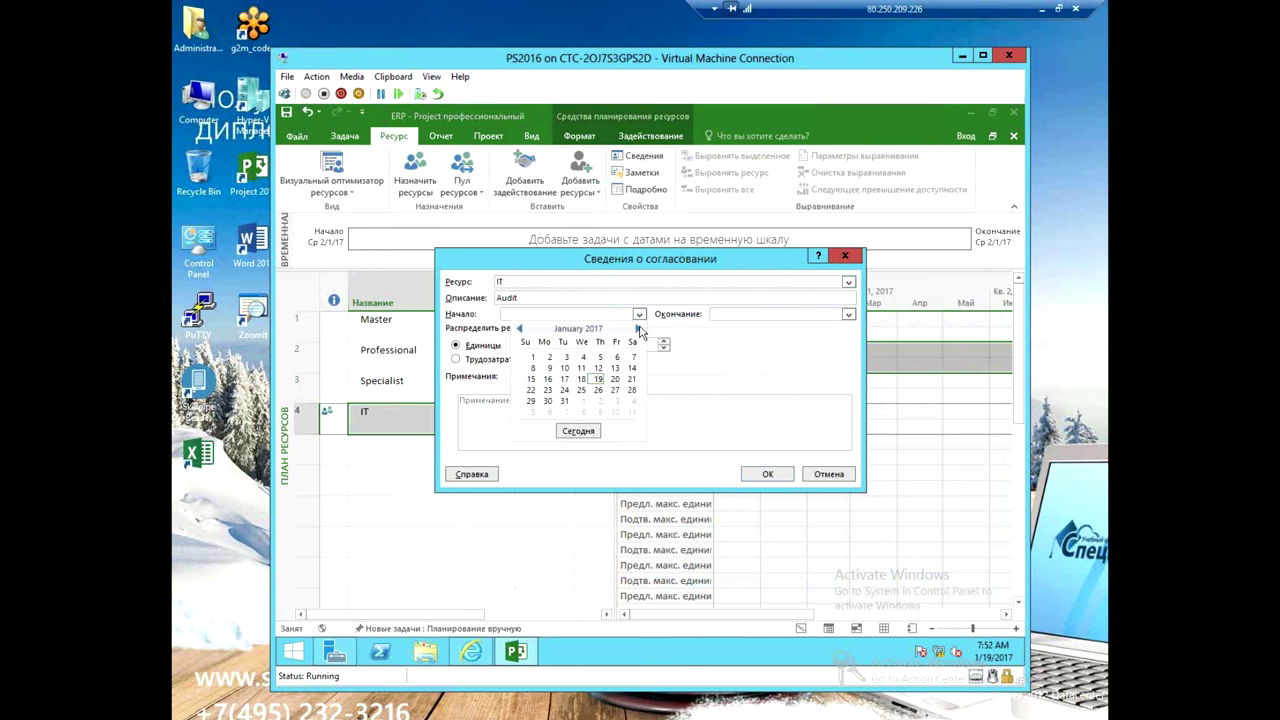
{"action": "left_click", "coordinate": [638, 329]}
{"action": "left_click", "coordinate": [548, 368]}
{"action": "left_click", "coordinate": [848, 314]}
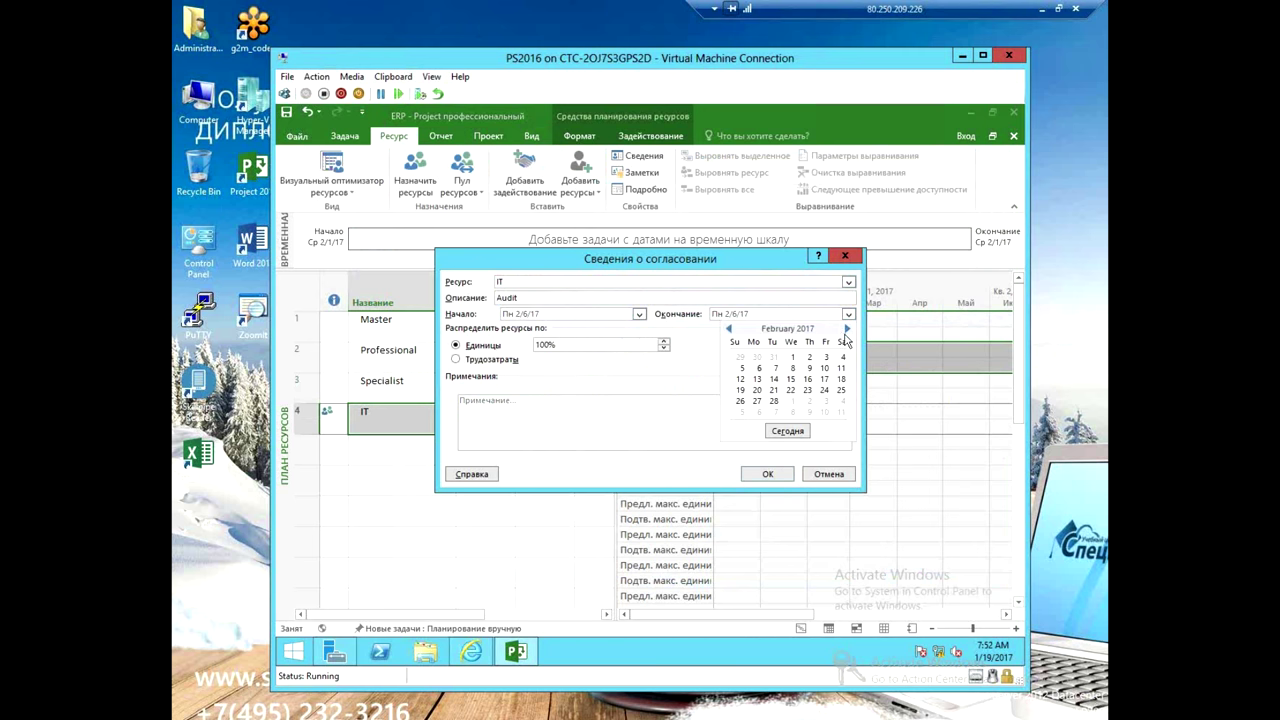
{"action": "left_click", "coordinate": [825, 368]}
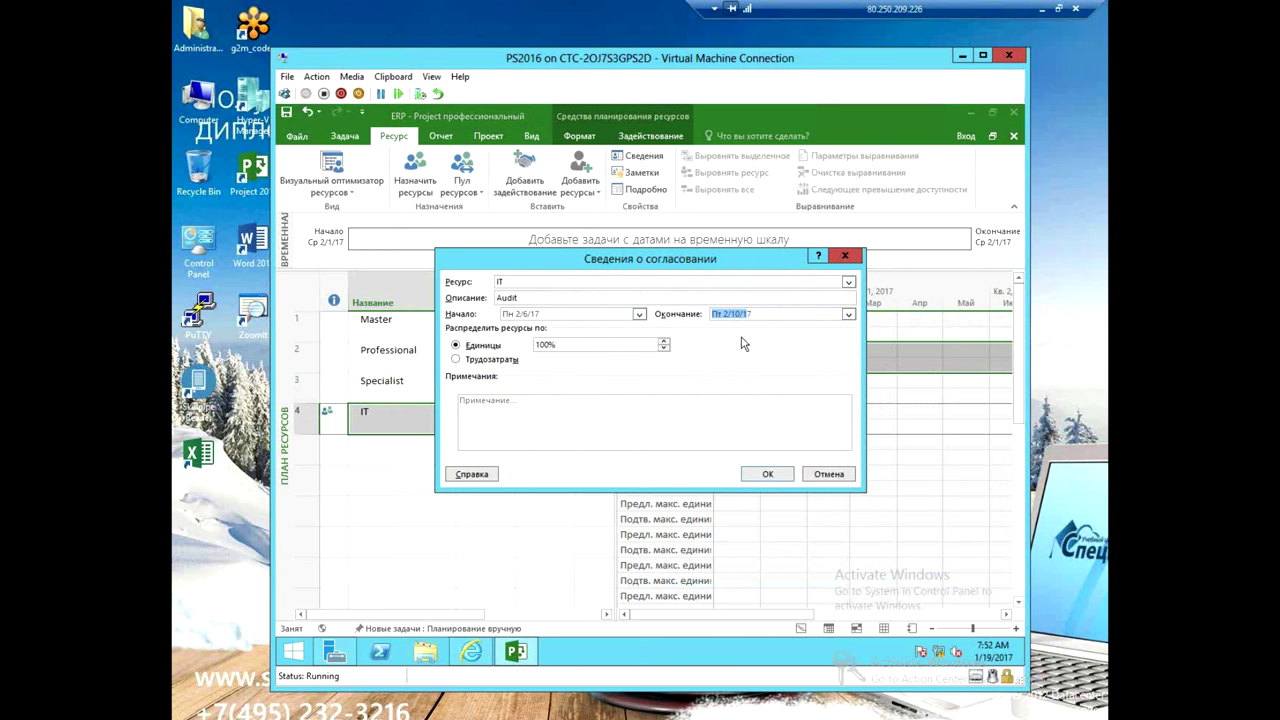
- Enter the note "Specialist" for the Audit engagement, save it, and select its proposed units for February
{"action": "left_click", "coordinate": [538, 411]}
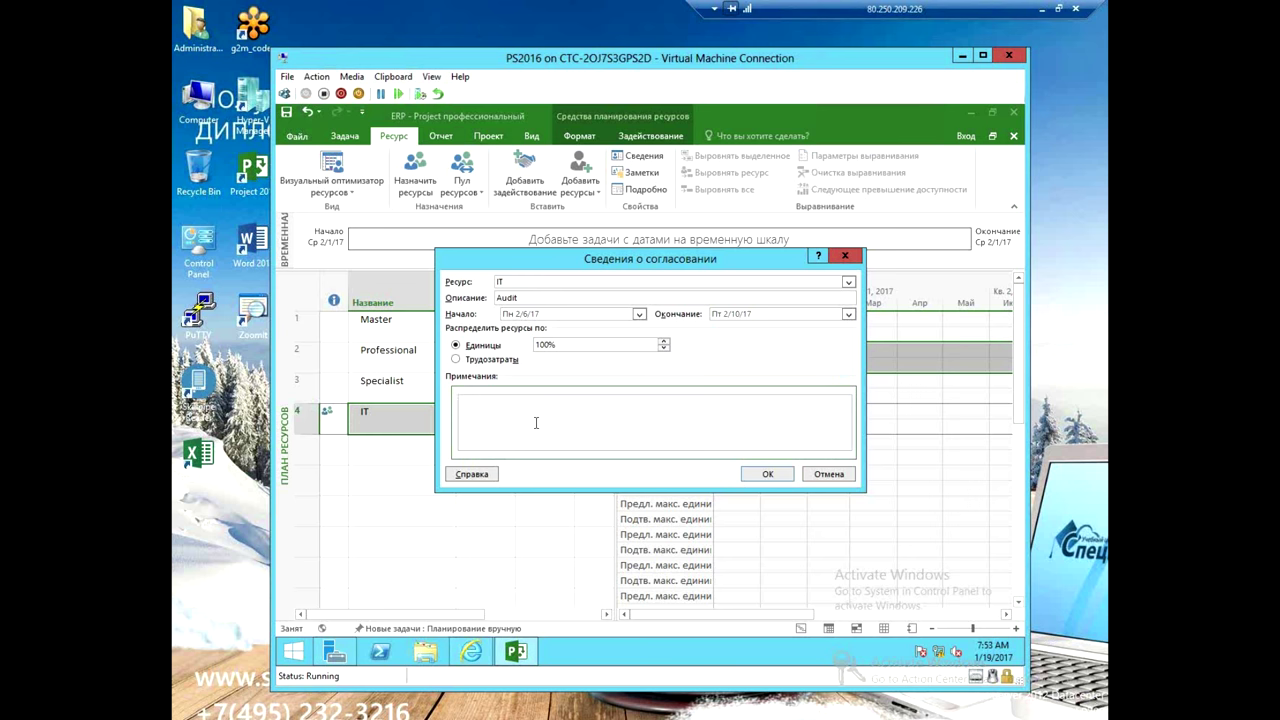
{"action": "type", "text": "Specialist"}
{"action": "left_click", "coordinate": [762, 476]}
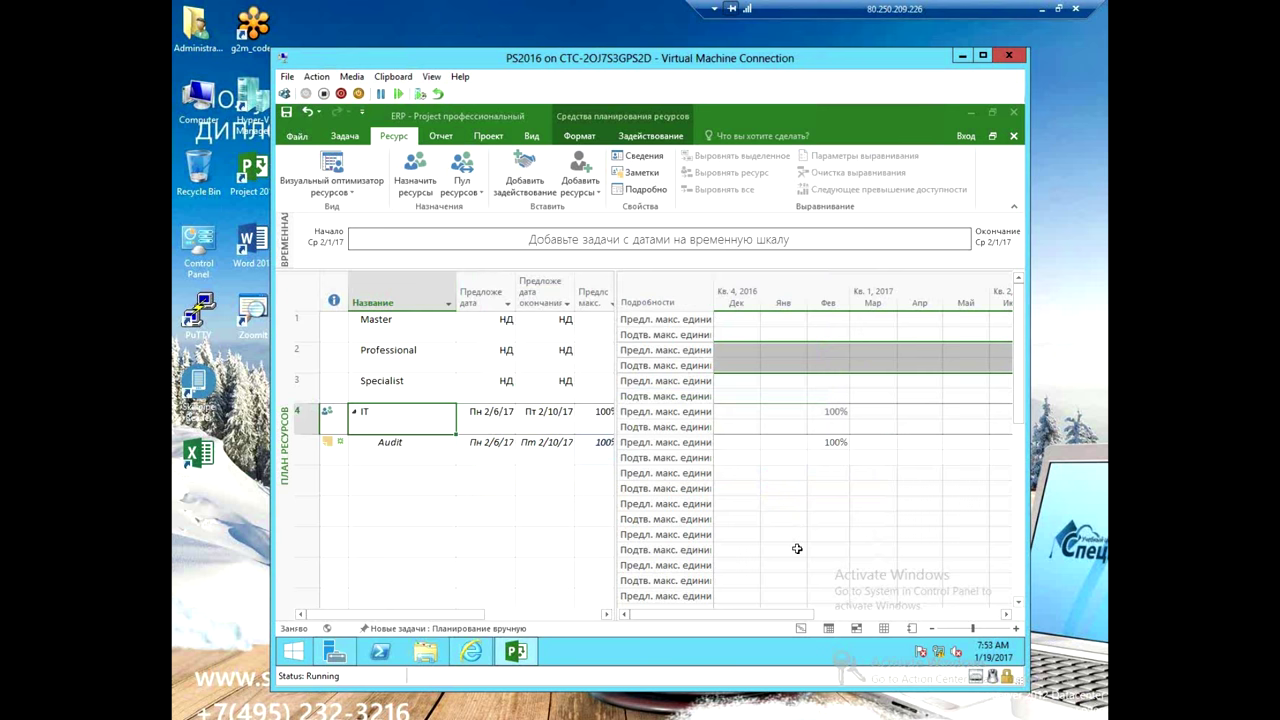
{"action": "left_click", "coordinate": [831, 444]}
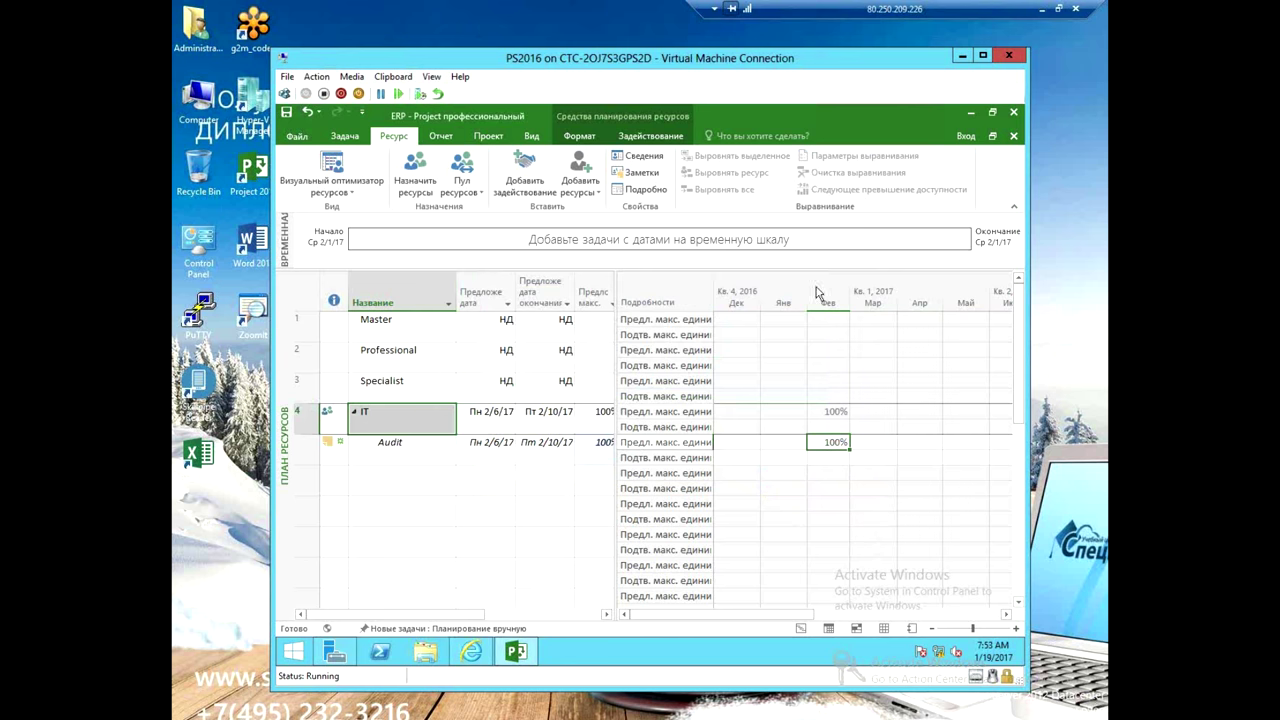
- Set the resource plan's timescale to weeks and select the Audit engagement's proposed units for the week of 2/6
{"action": "left_click", "coordinate": [531, 136]}
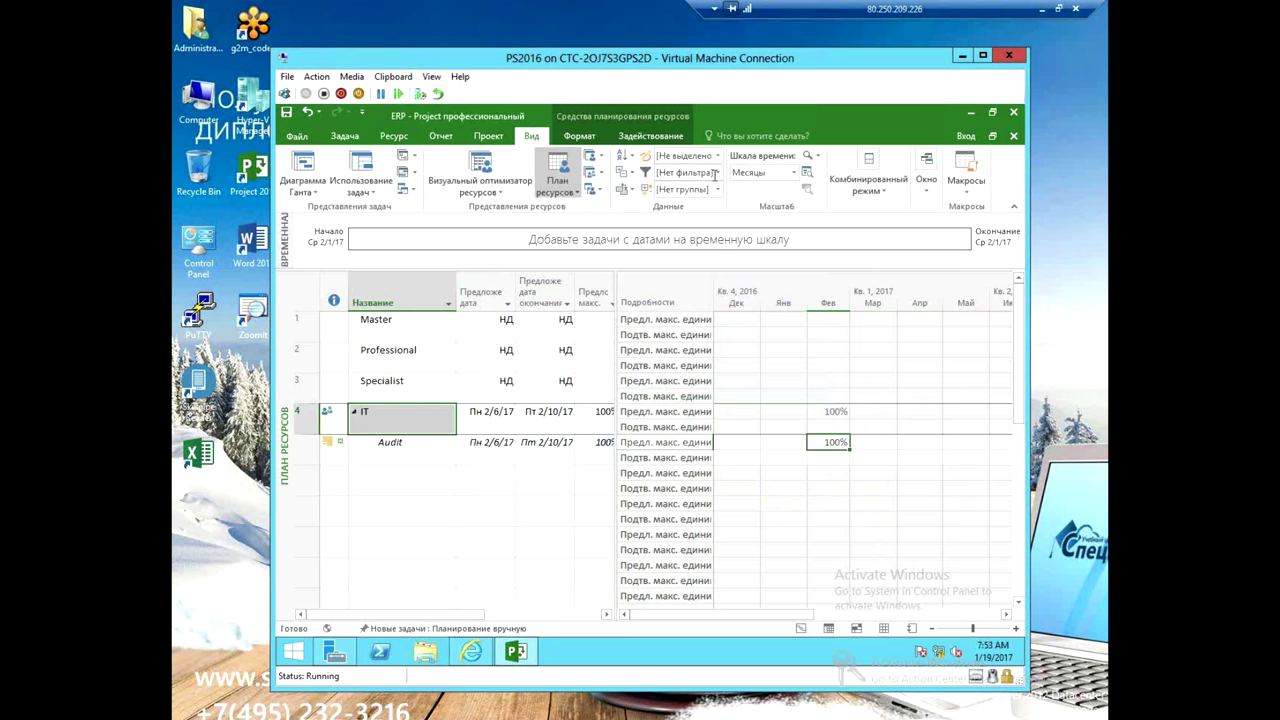
{"action": "left_click", "coordinate": [794, 172]}
{"action": "left_click", "coordinate": [767, 203]}
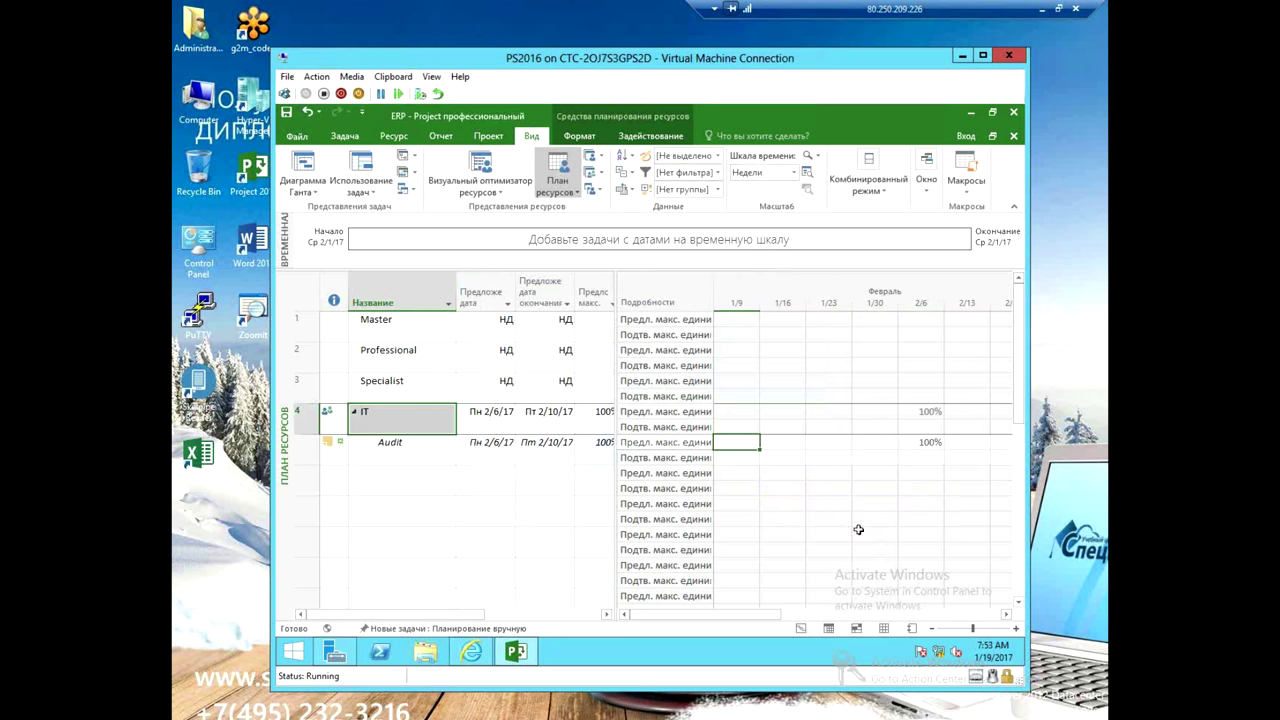
{"action": "left_click", "coordinate": [930, 441]}
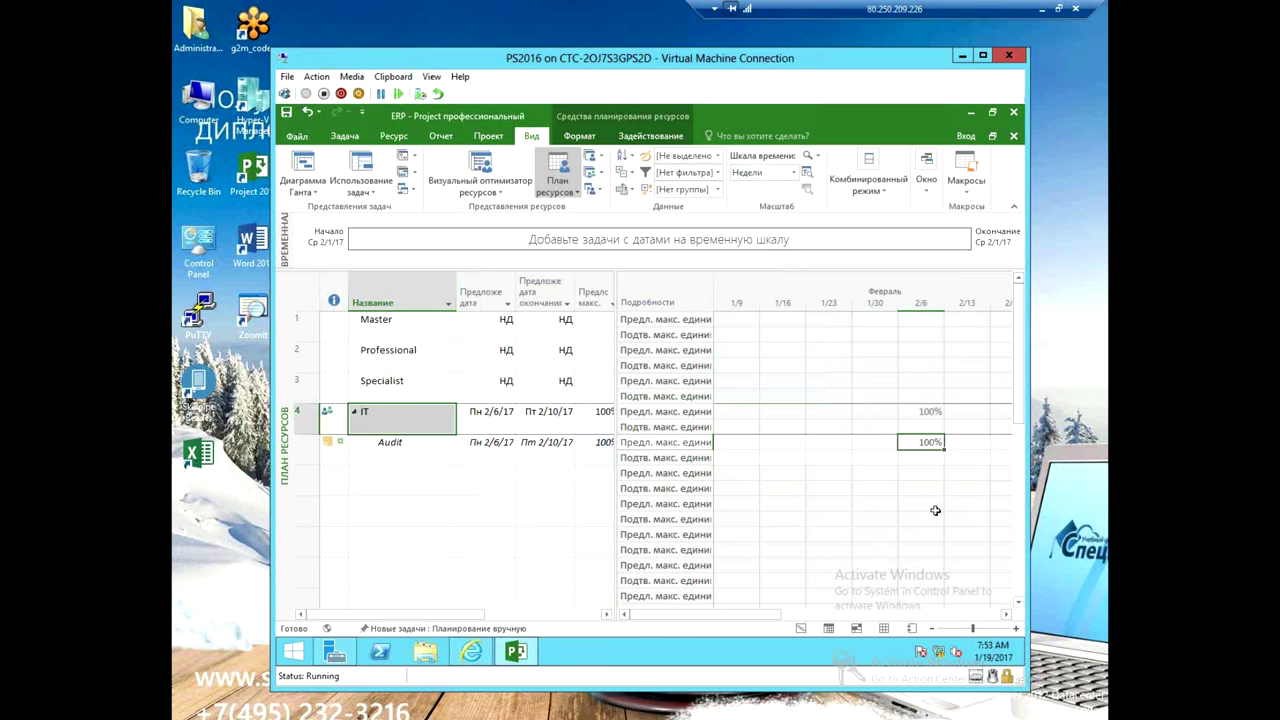
- Enlarge the resource plan's table area and widen the engagement status column to show its full heading
{"action": "left_click_drag", "start_coordinate": [620, 395], "coordinate": [833, 386]}
{"action": "left_click", "coordinate": [596, 446]}
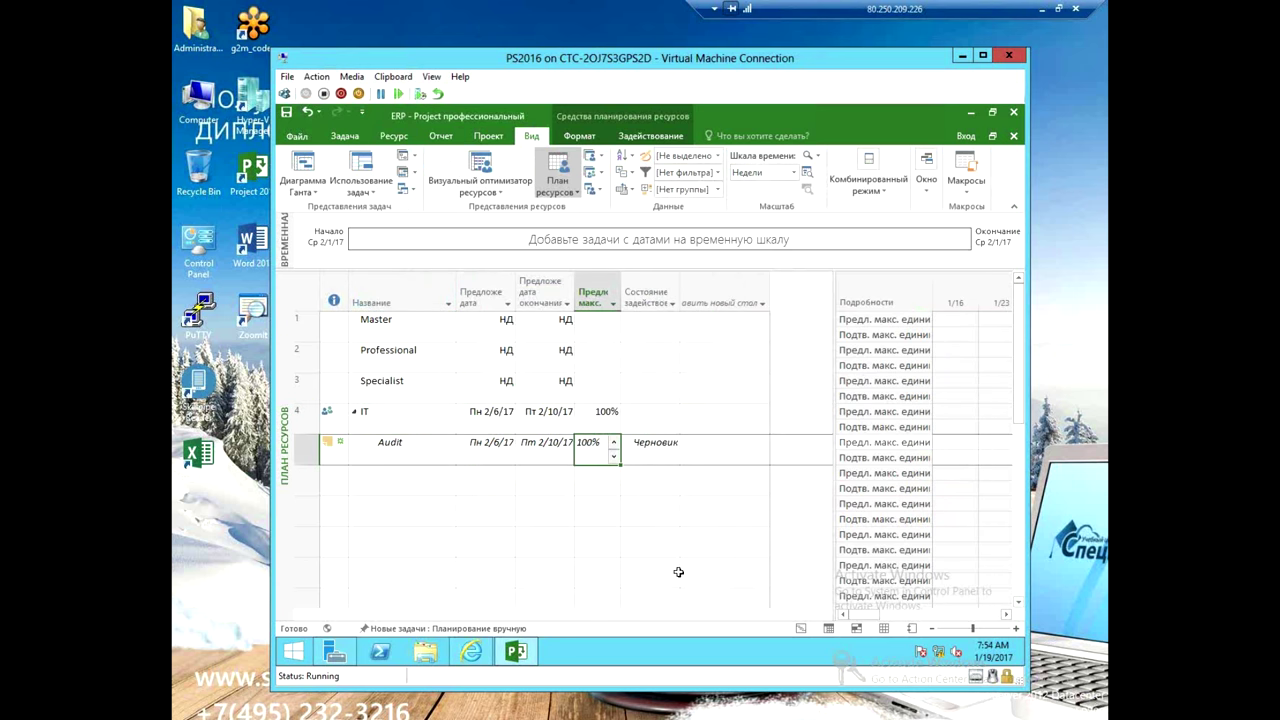
{"action": "left_click", "coordinate": [636, 443]}
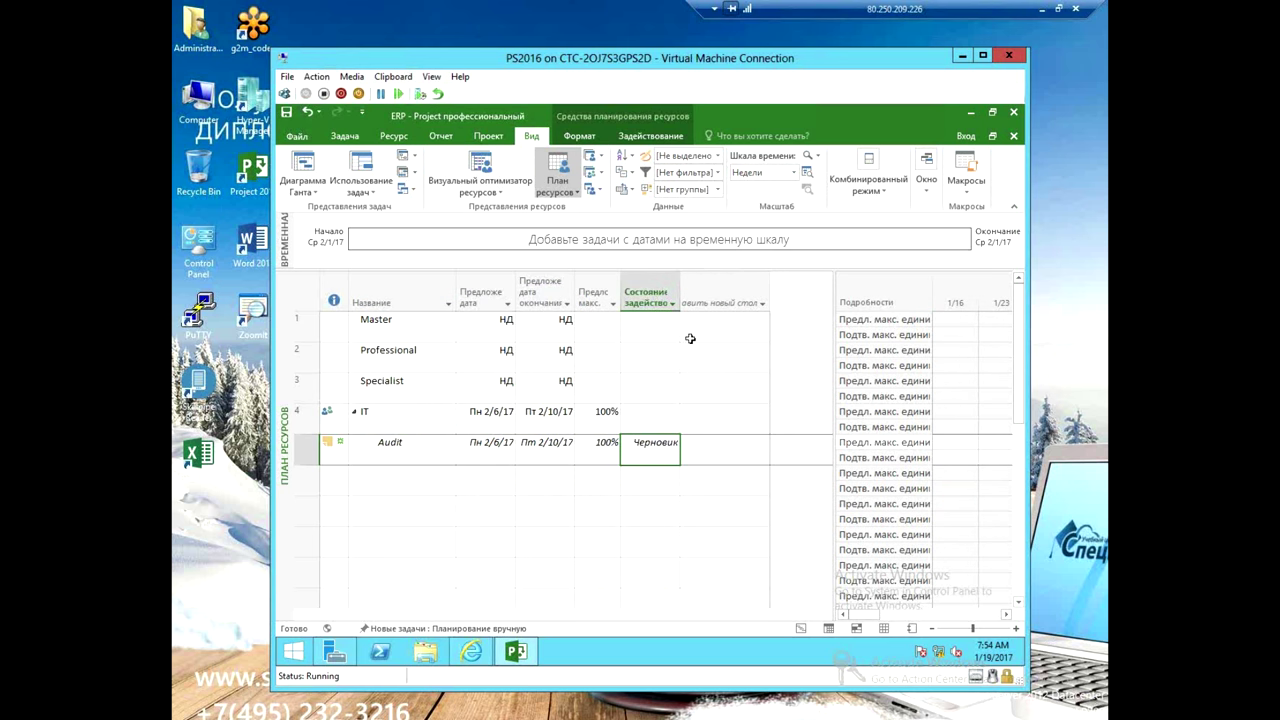
{"action": "left_click_drag", "start_coordinate": [680, 295], "coordinate": [715, 293]}
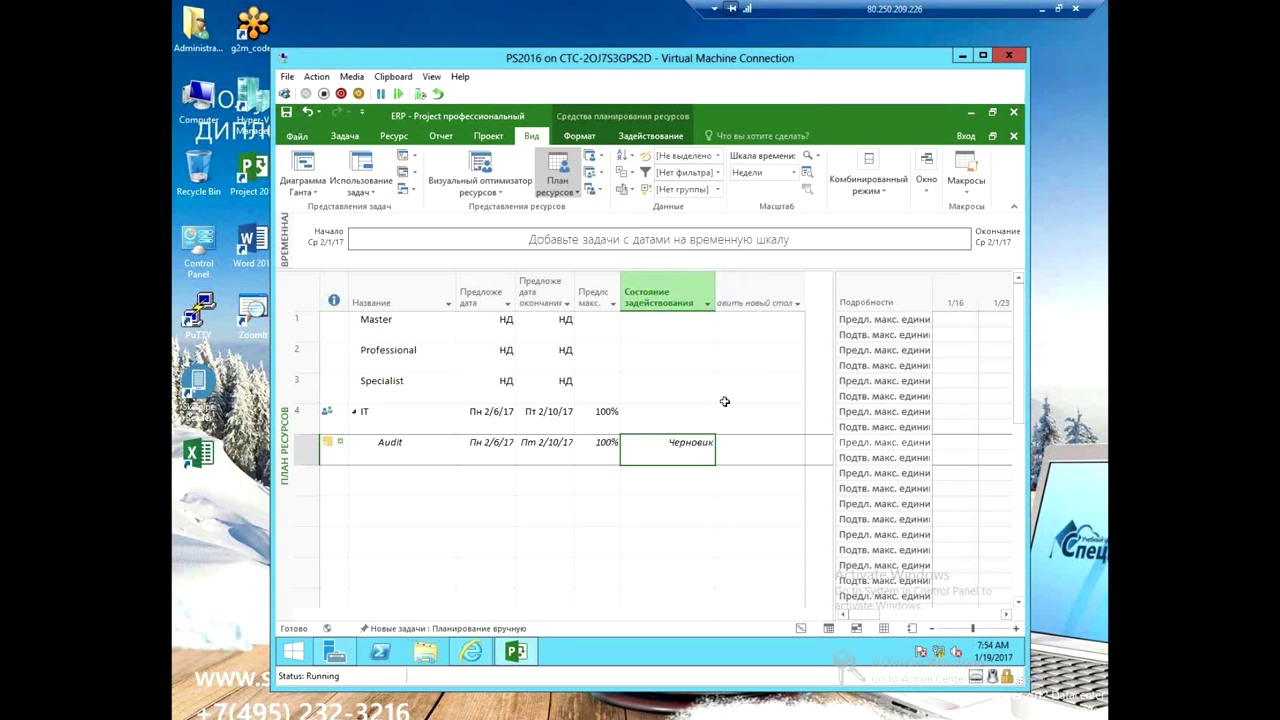
- Publish the ERP project to Project Server and select the Audit engagement in the resource plan
{"action": "left_click", "coordinate": [660, 137]}
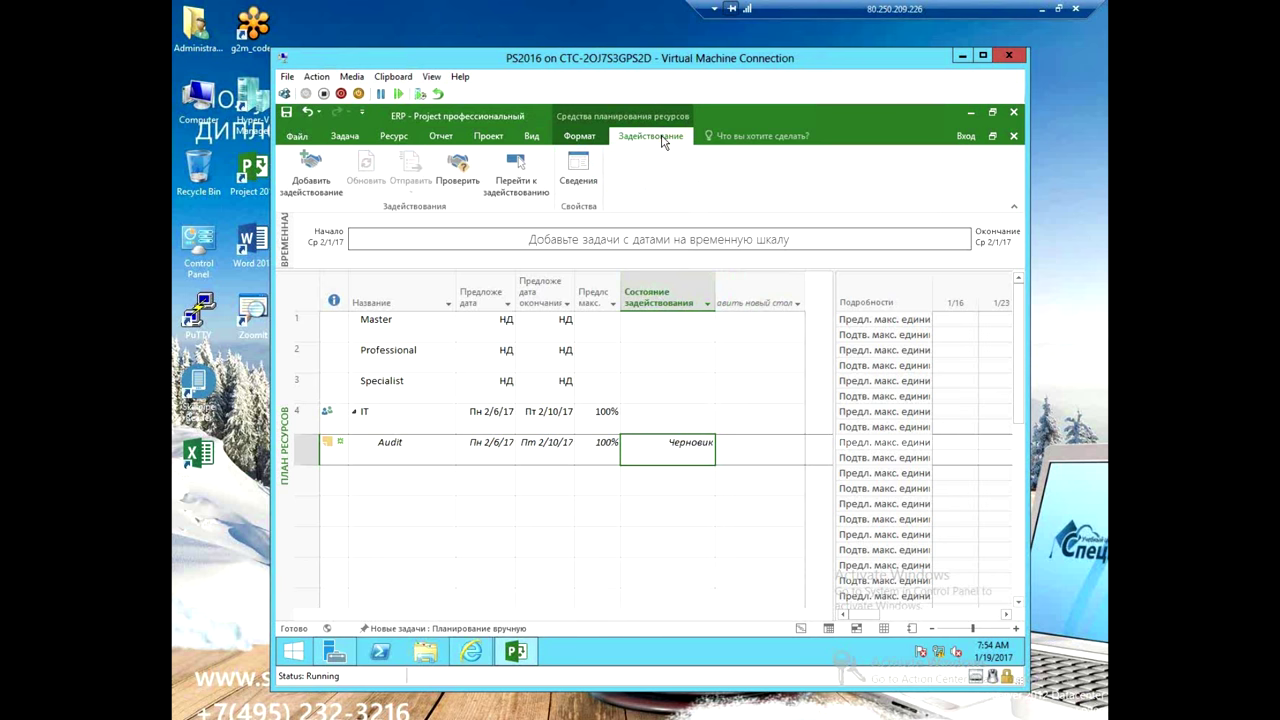
{"action": "left_click", "coordinate": [334, 324]}
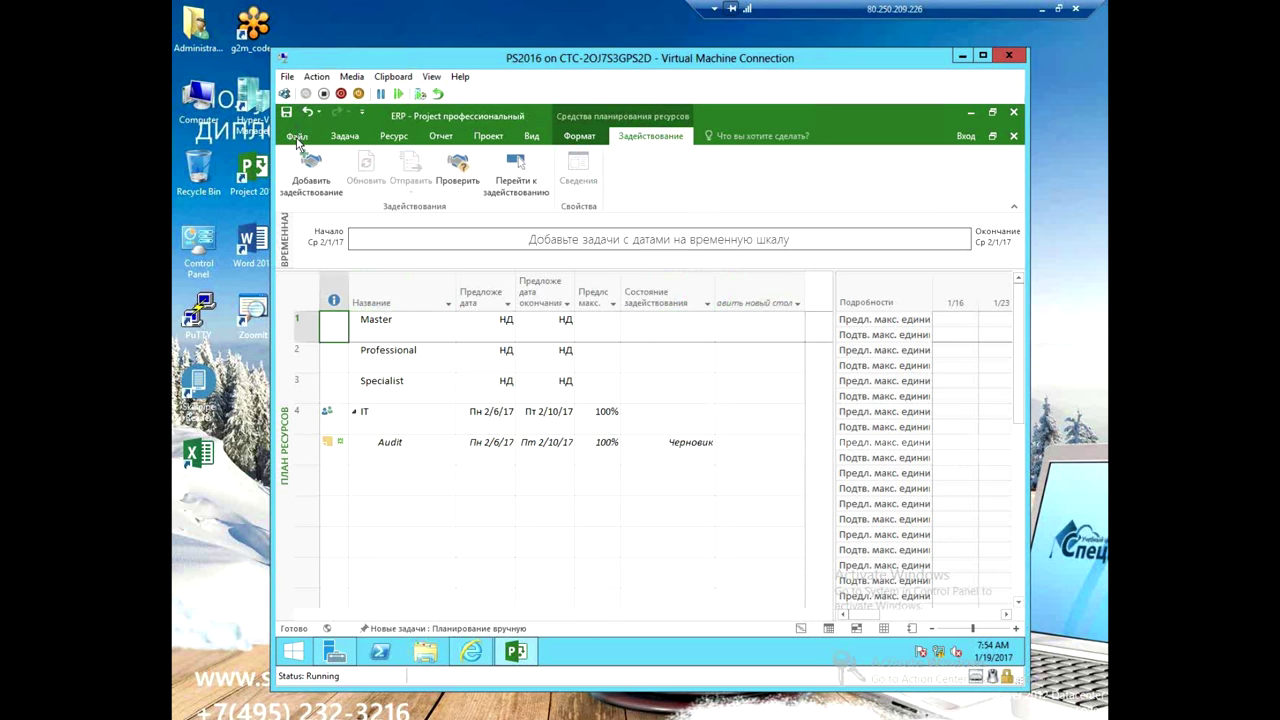
{"action": "left_click", "coordinate": [297, 137]}
{"action": "left_click", "coordinate": [438, 290]}
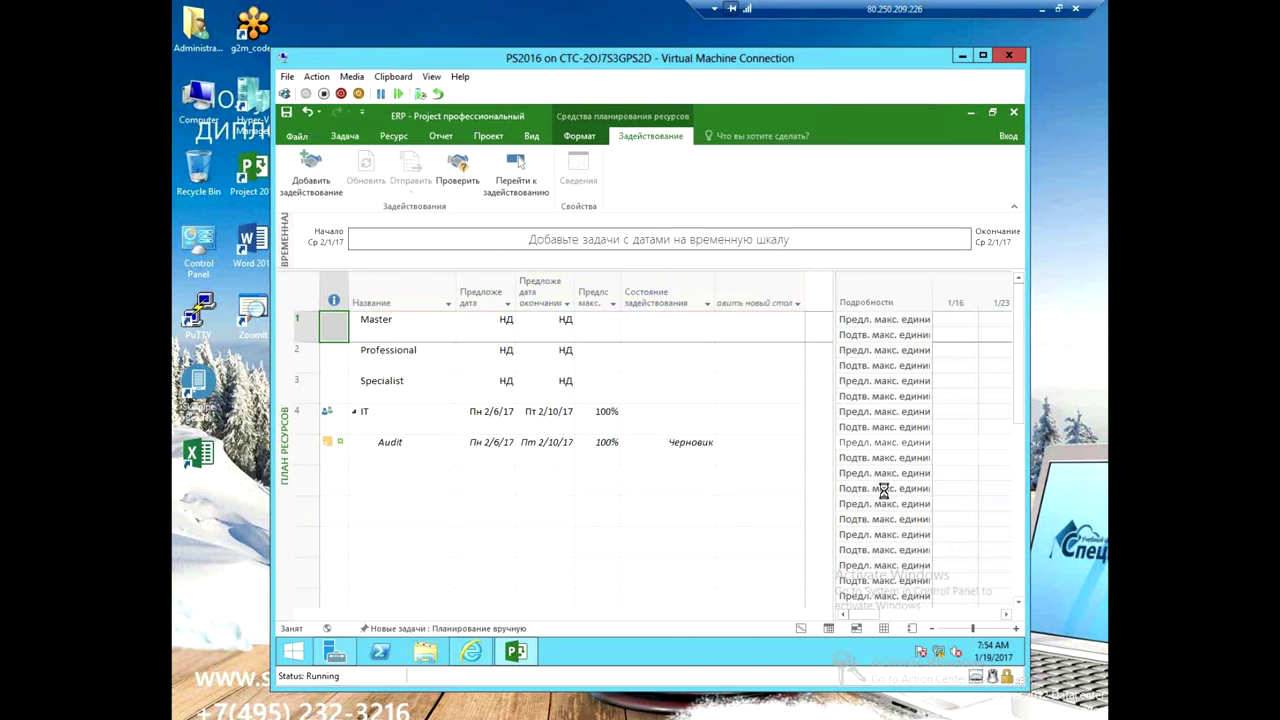
{"action": "left_click", "coordinate": [815, 443]}
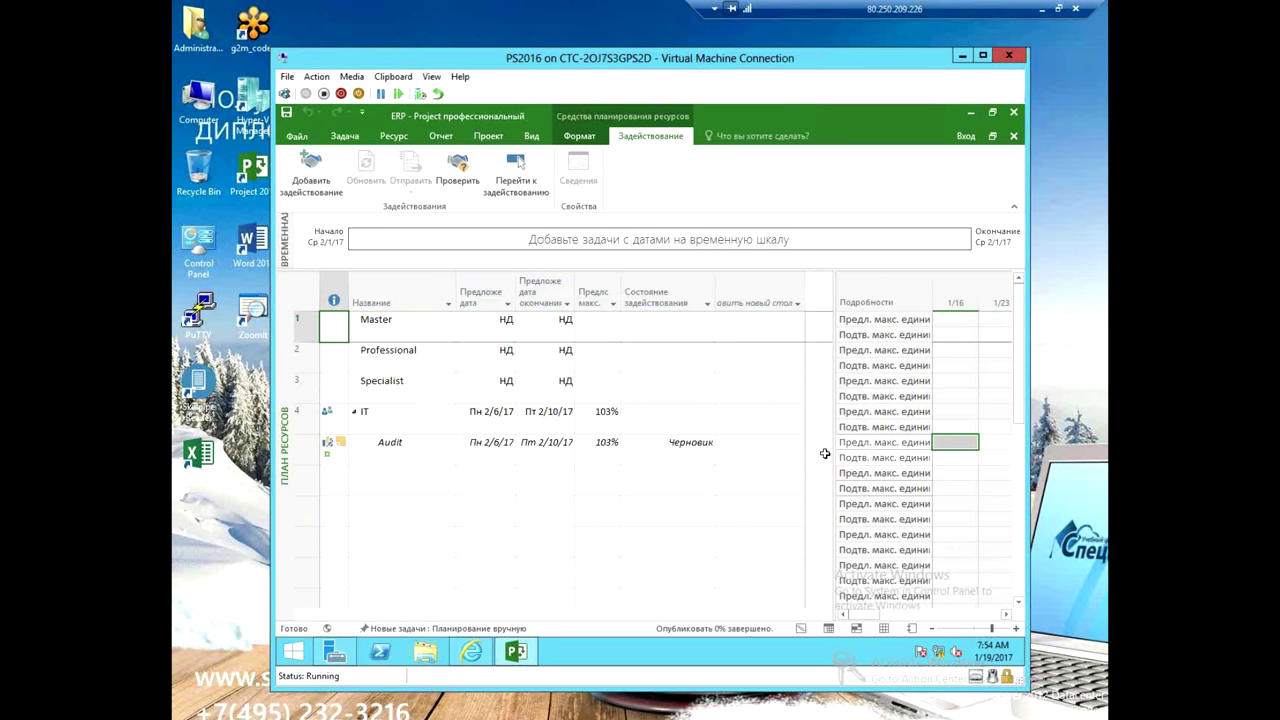
{"action": "left_click", "coordinate": [443, 443]}
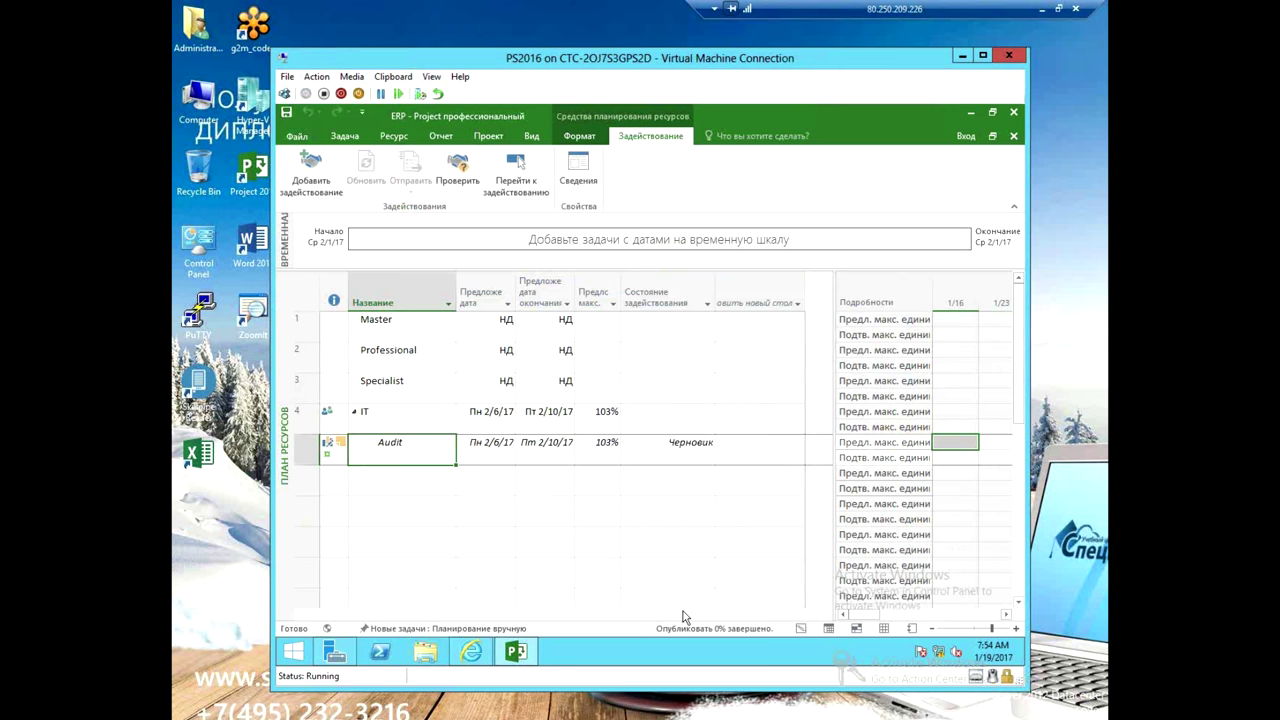
- Switch to Internet Explorer, reload the Project Center to check for the ERP project, and return to Project
{"action": "mouse_move", "coordinate": [476, 662]}
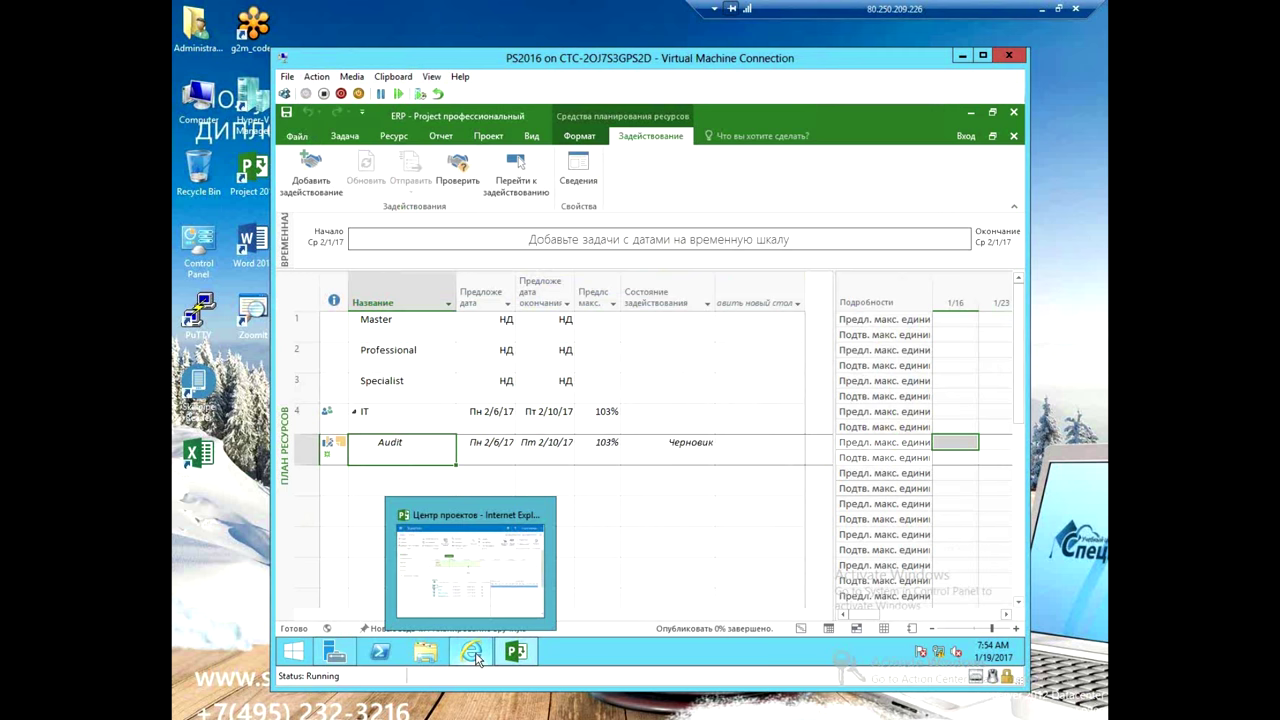
{"action": "left_click", "coordinate": [474, 656]}
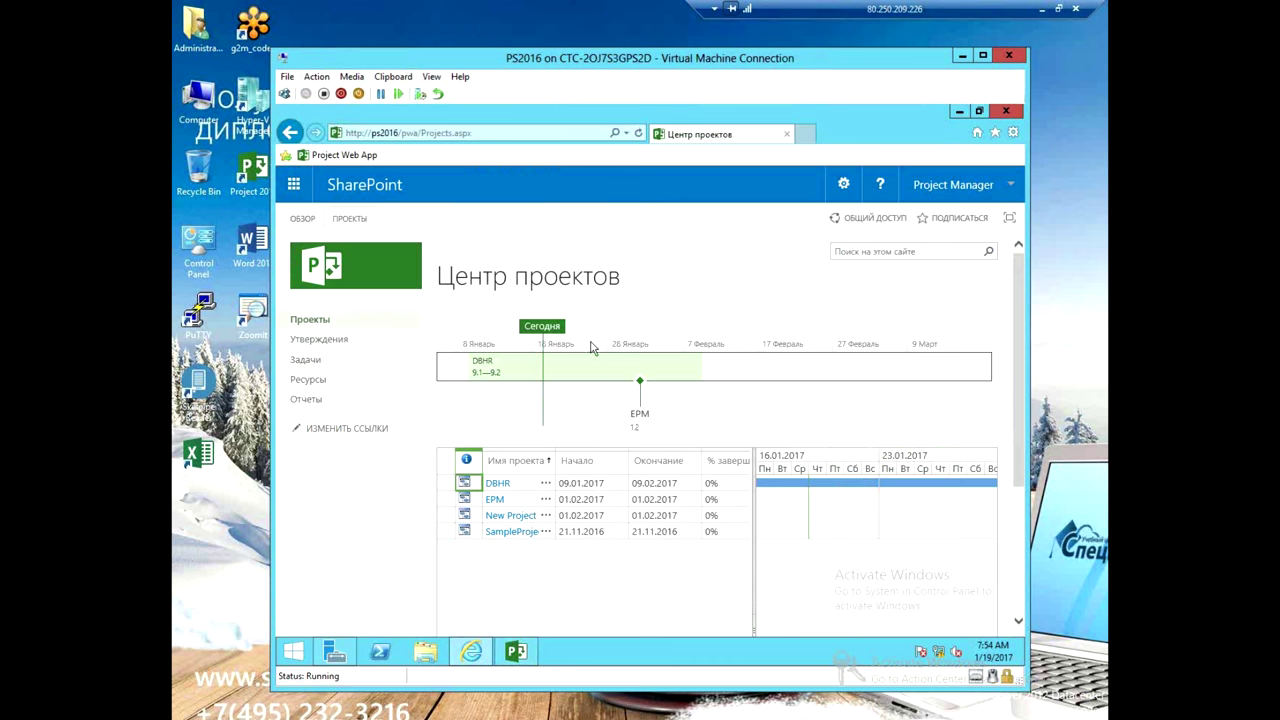
{"action": "left_click", "coordinate": [638, 133]}
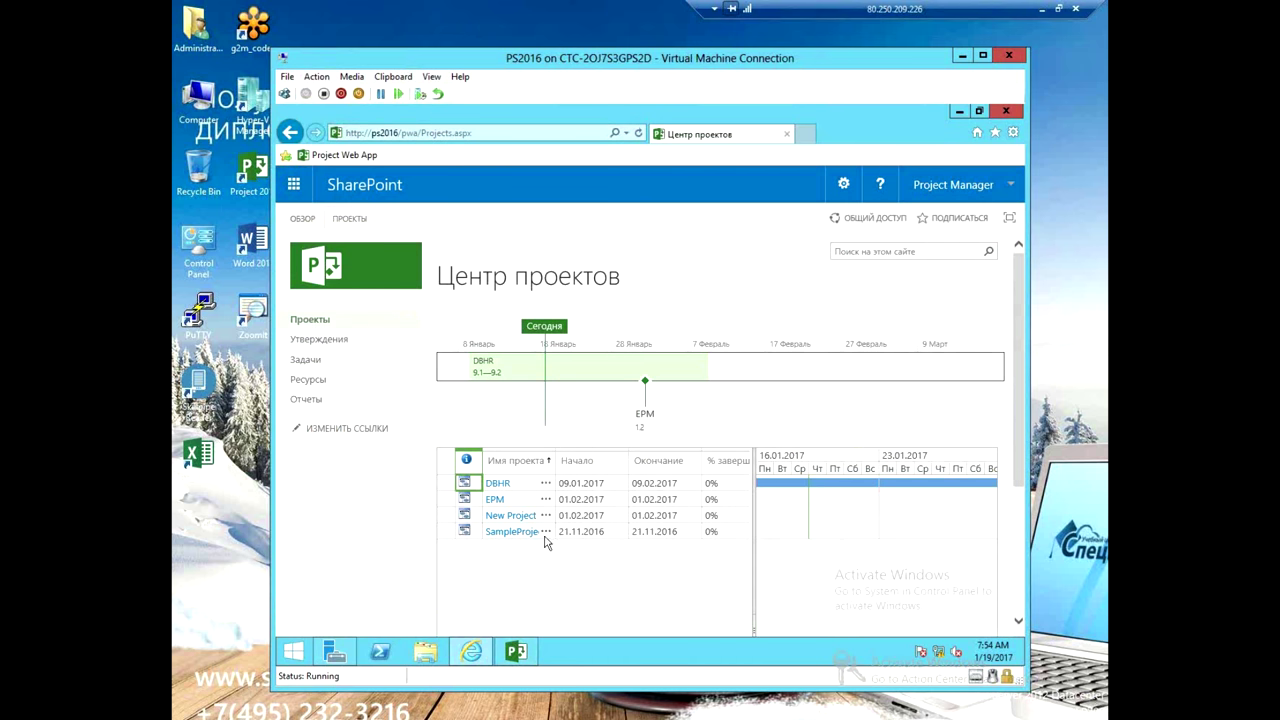
{"action": "left_click", "coordinate": [514, 658]}
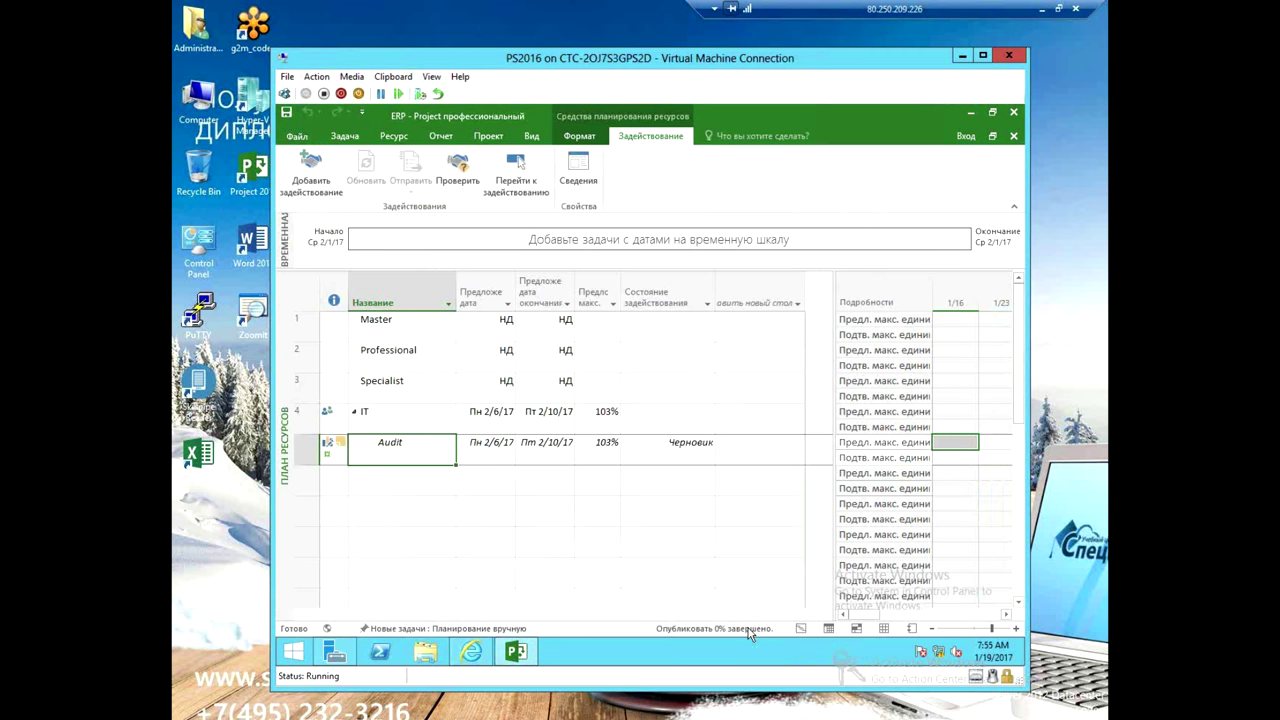
- Widen the indicators column and read the indicator descriptions and proposed maximum units of the Audit engagement
{"action": "left_click", "coordinate": [413, 382]}
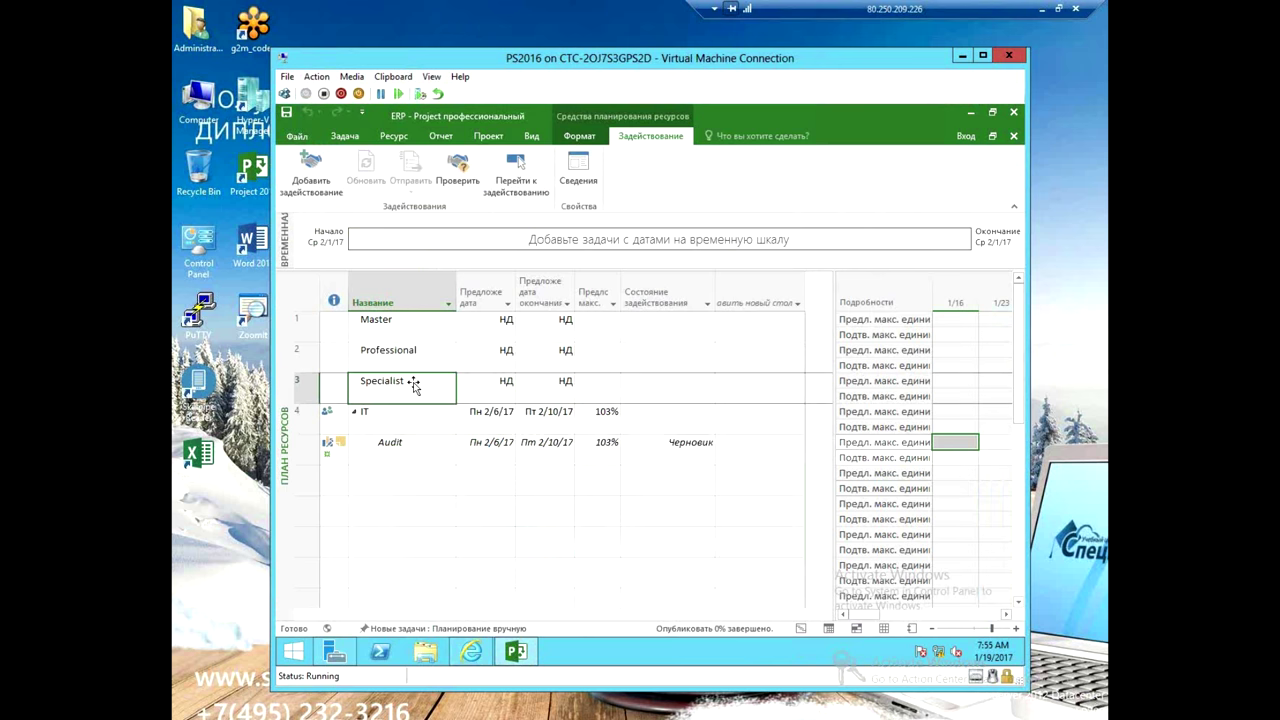
{"action": "left_click", "coordinate": [424, 357]}
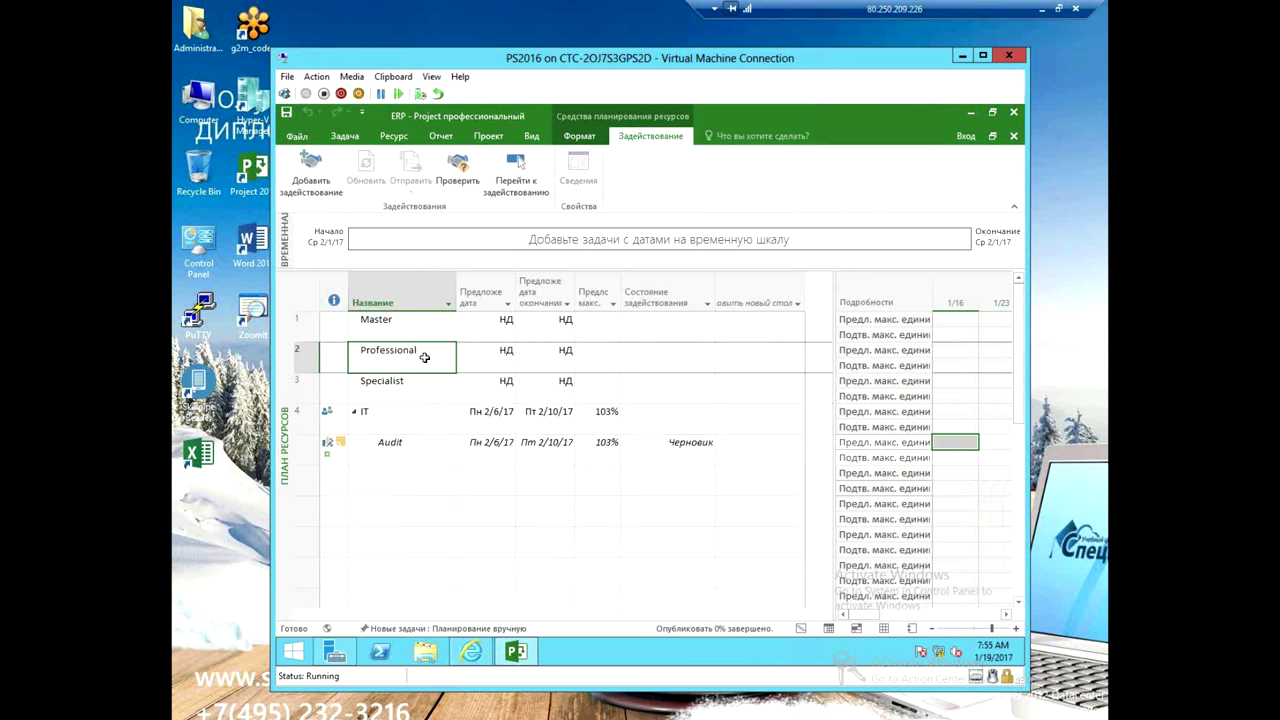
{"action": "left_click", "coordinate": [418, 460]}
{"action": "left_click_drag", "start_coordinate": [351, 300], "coordinate": [383, 300]}
{"action": "mouse_move", "coordinate": [341, 444]}
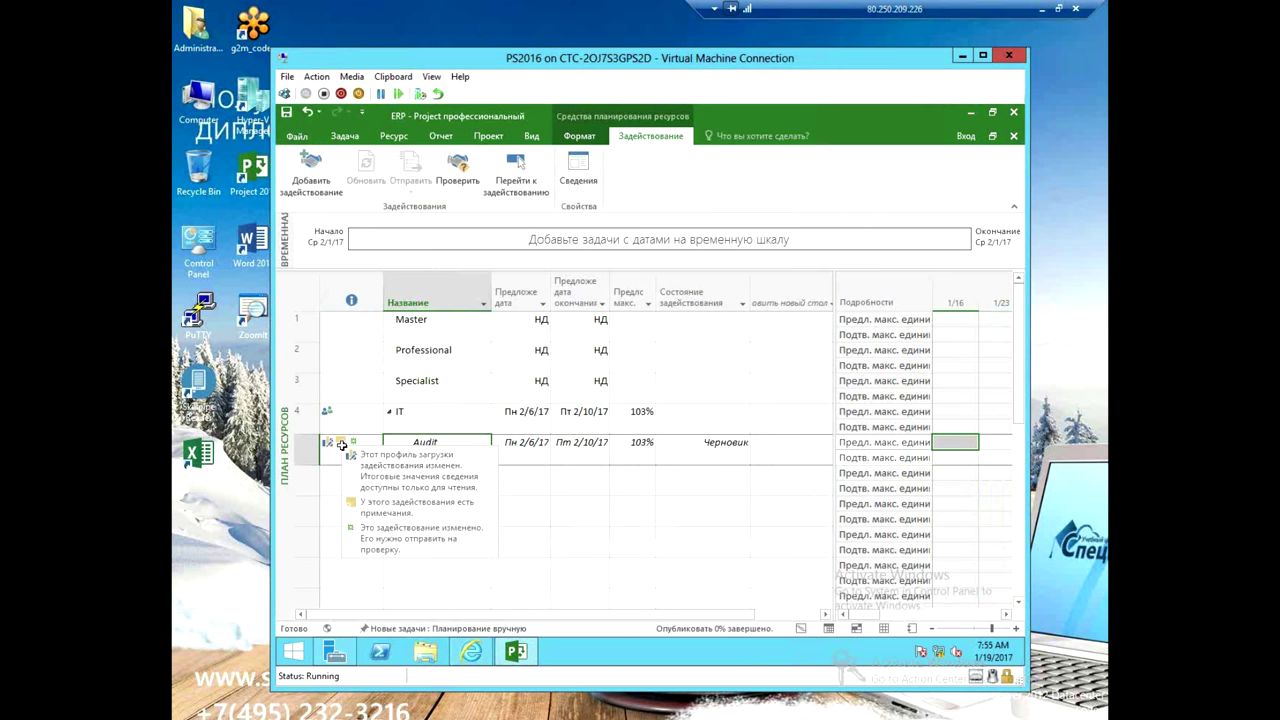
{"action": "left_click", "coordinate": [636, 447]}
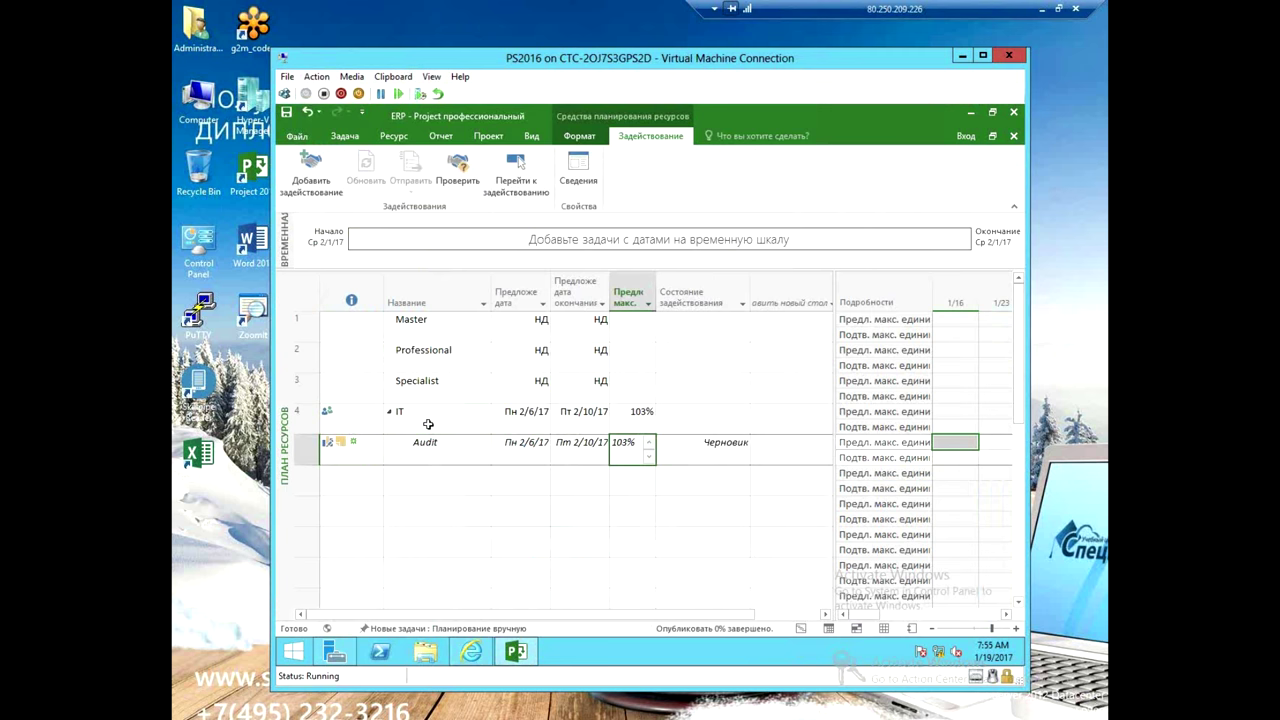
{"action": "left_click", "coordinate": [477, 422]}
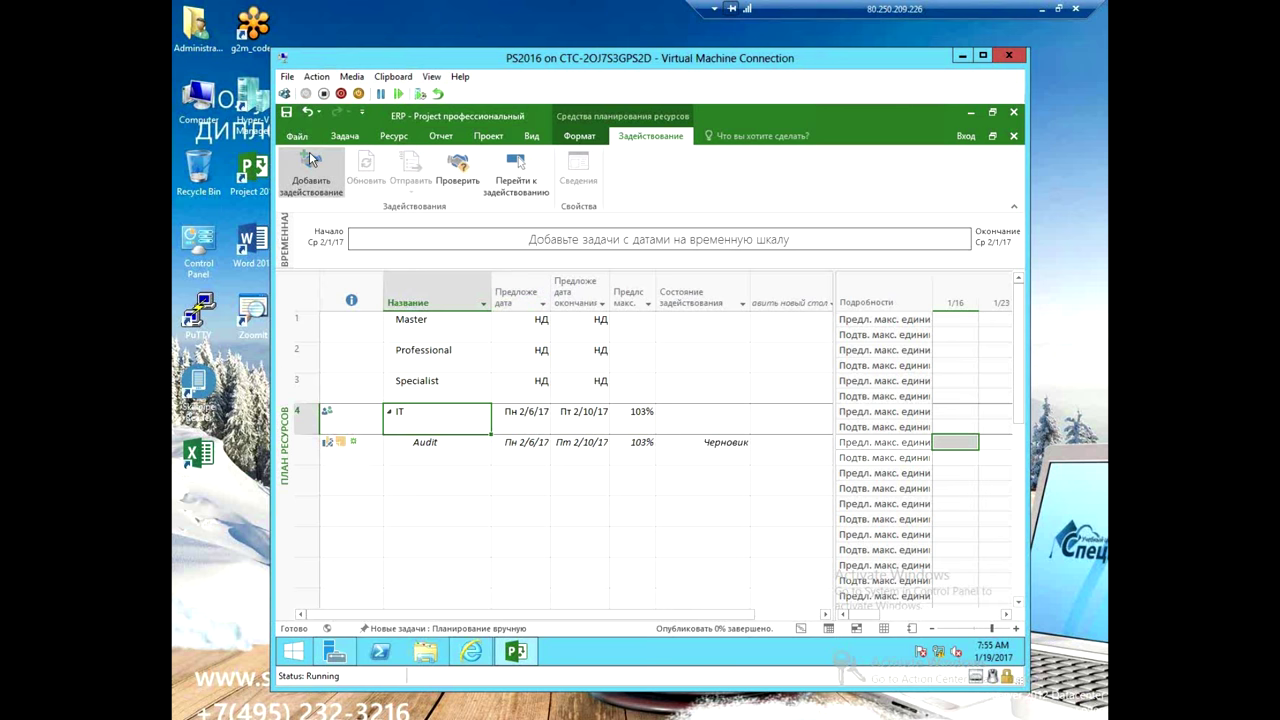
{"action": "left_click", "coordinate": [332, 178]}
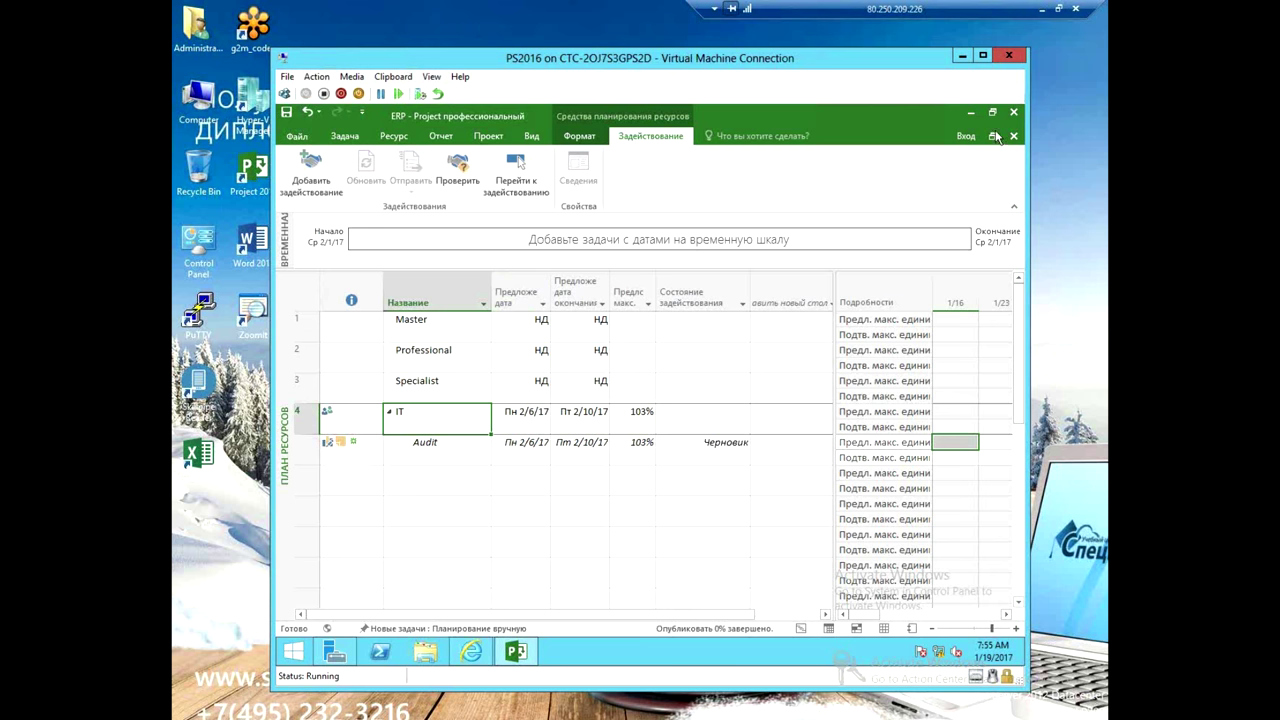
{"action": "left_click", "coordinate": [471, 652]}
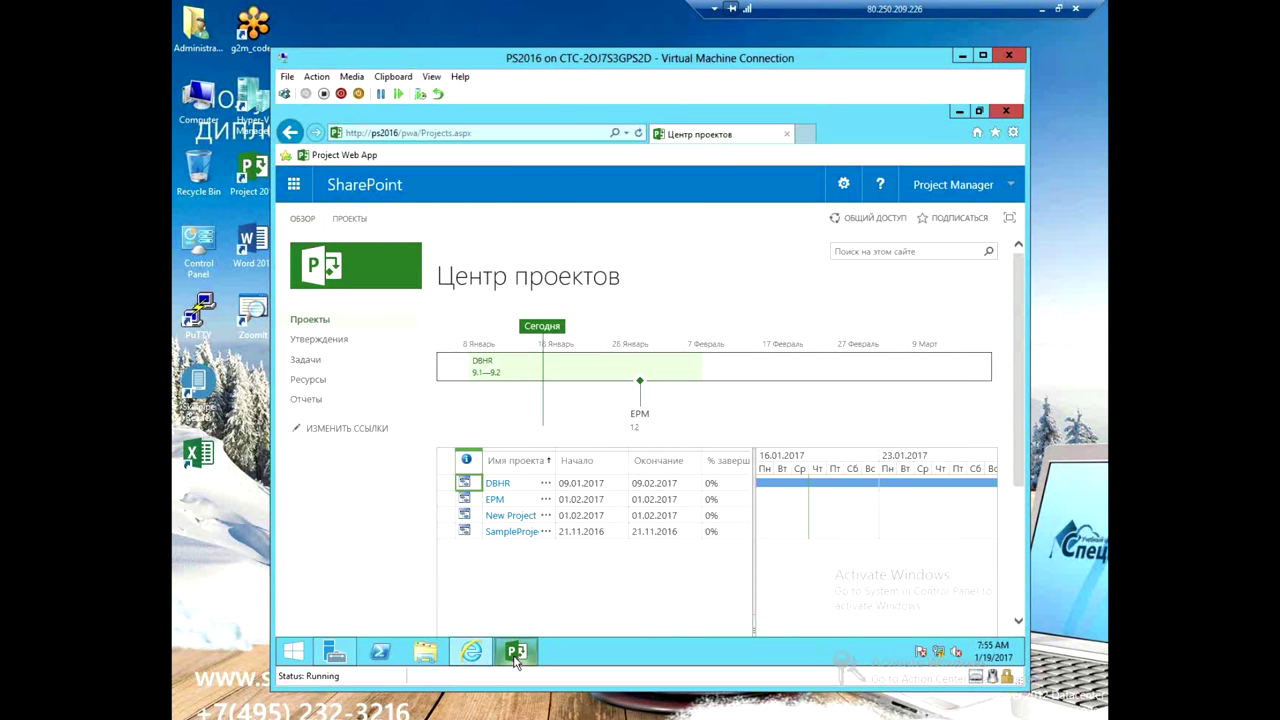
{"action": "mouse_move", "coordinate": [516, 652]}
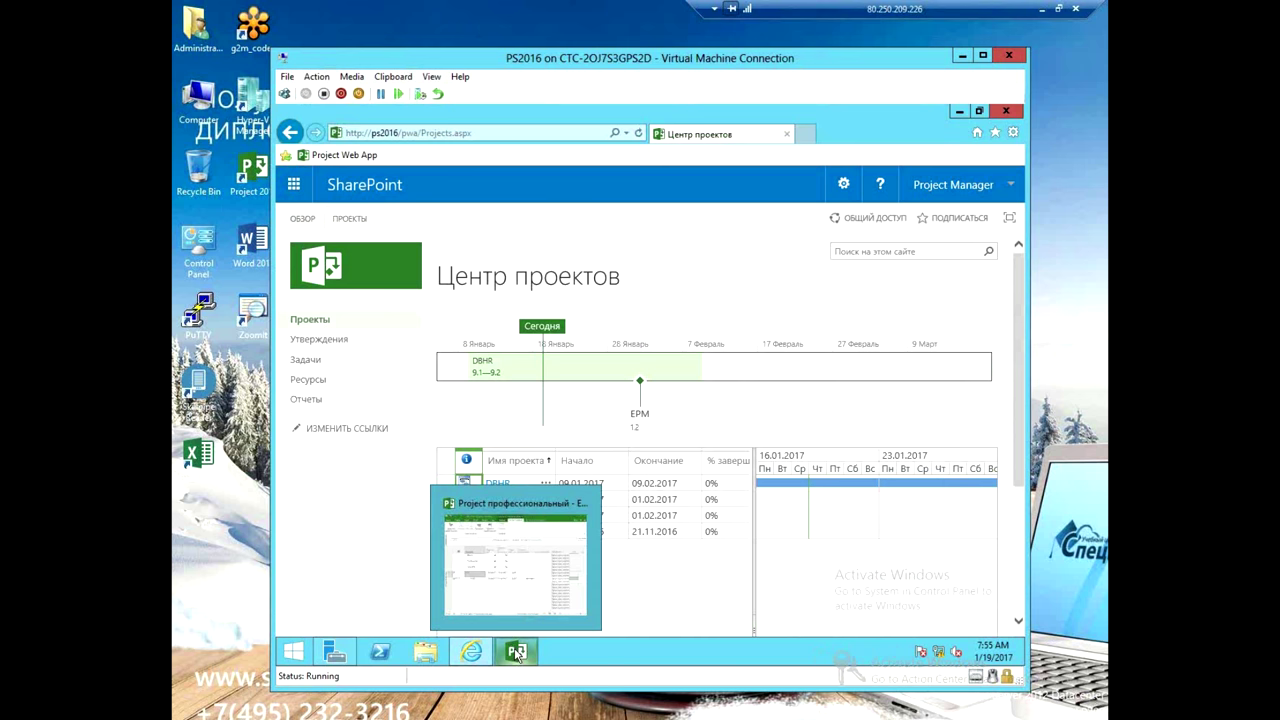
{"action": "left_click", "coordinate": [516, 652]}
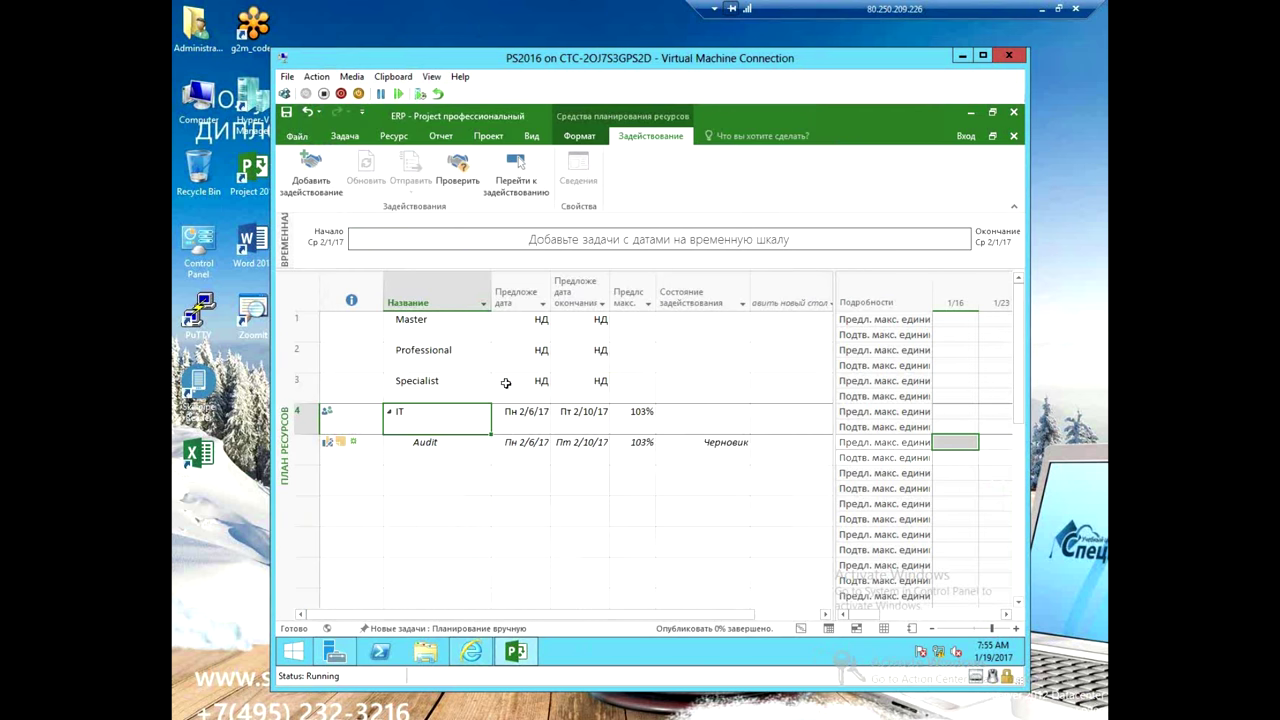
{"action": "left_click", "coordinate": [425, 381]}
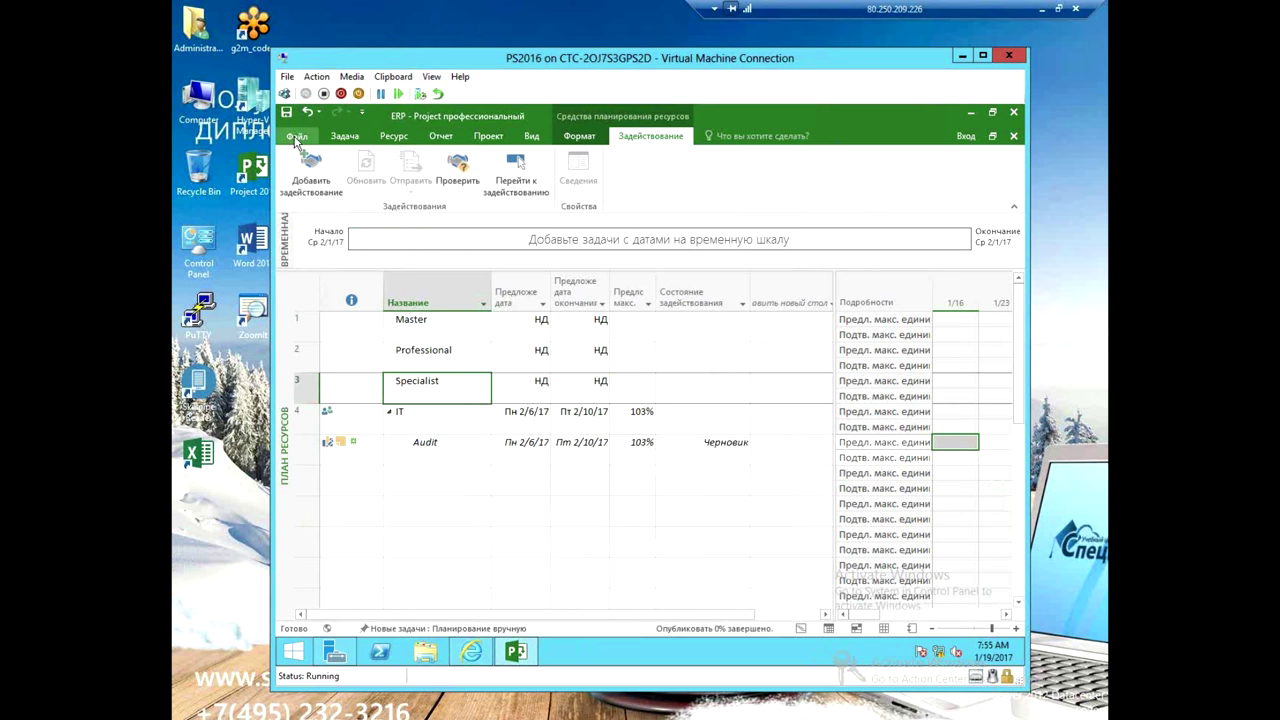
- Switch to Internet Explorer, check the ERP project in the PWA settings' list of deletable enterprise projects, and reopen the Project Center
{"action": "left_click", "coordinate": [471, 652]}
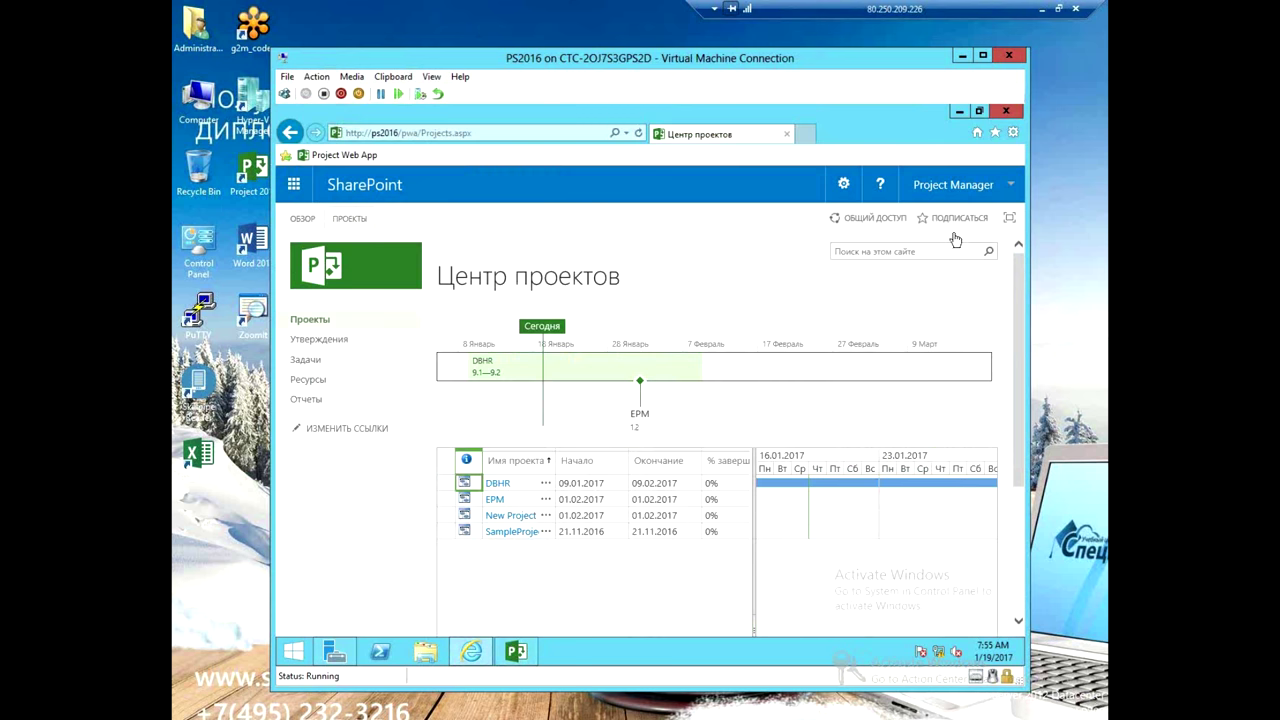
{"action": "left_click", "coordinate": [843, 184]}
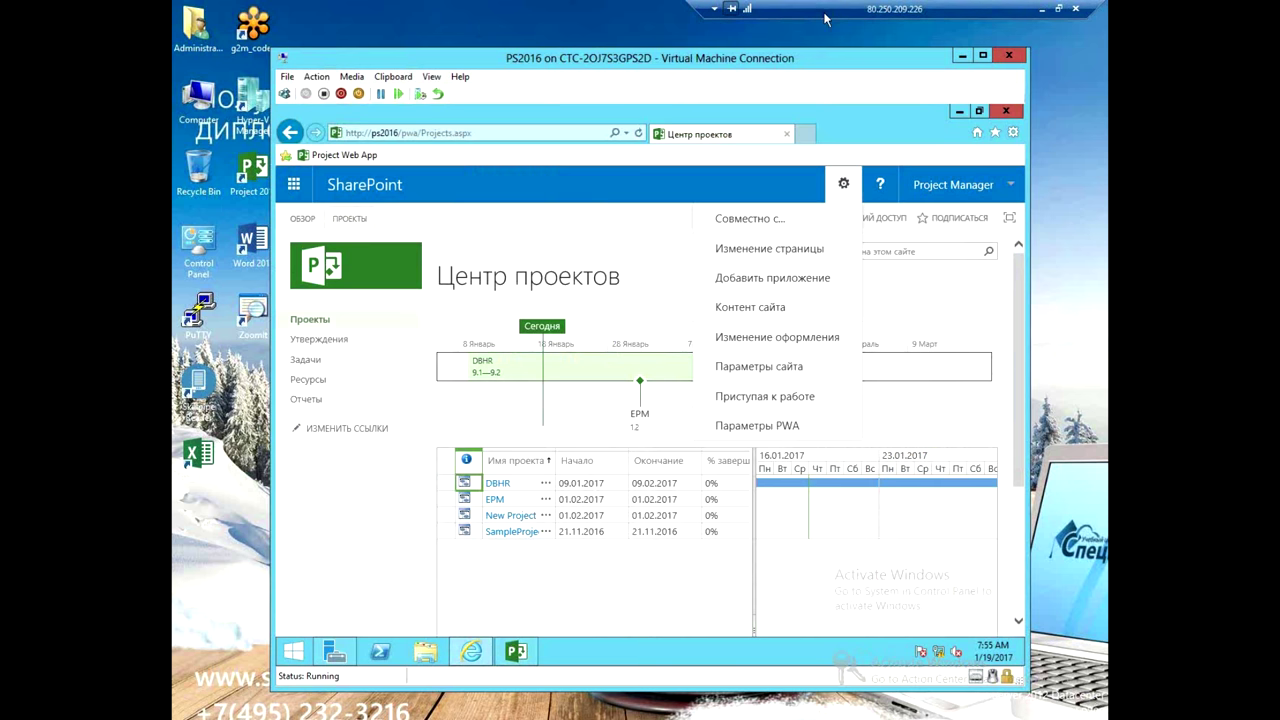
{"action": "left_click", "coordinate": [786, 426]}
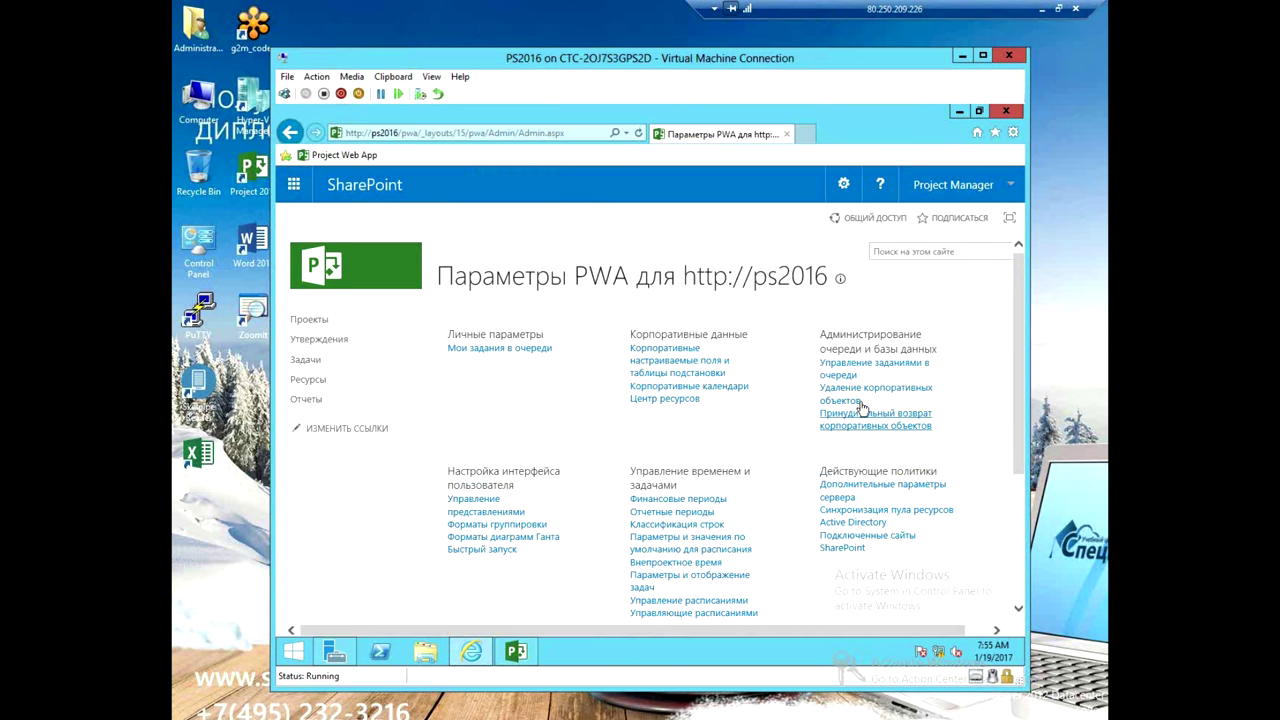
{"action": "left_click", "coordinate": [858, 400]}
{"action": "scroll", "coordinate": [838, 430], "scroll_direction": "down", "scroll_amount": 2}
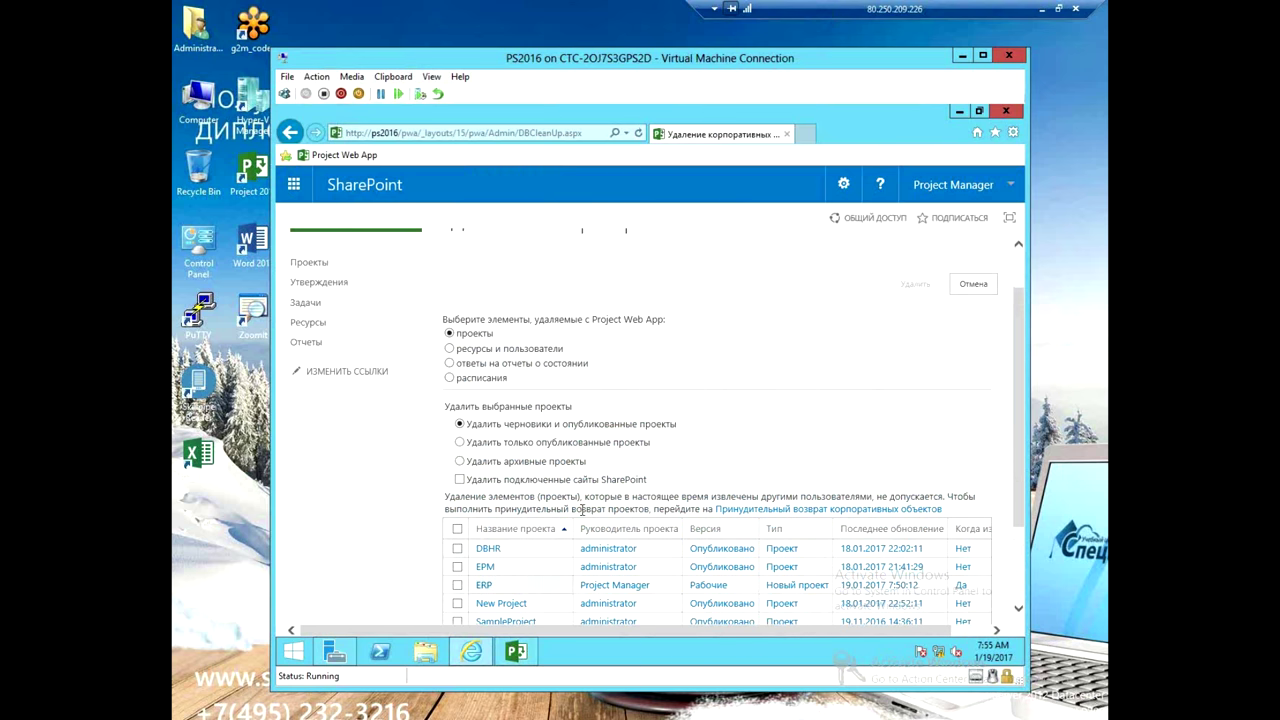
{"action": "left_click", "coordinate": [333, 322]}
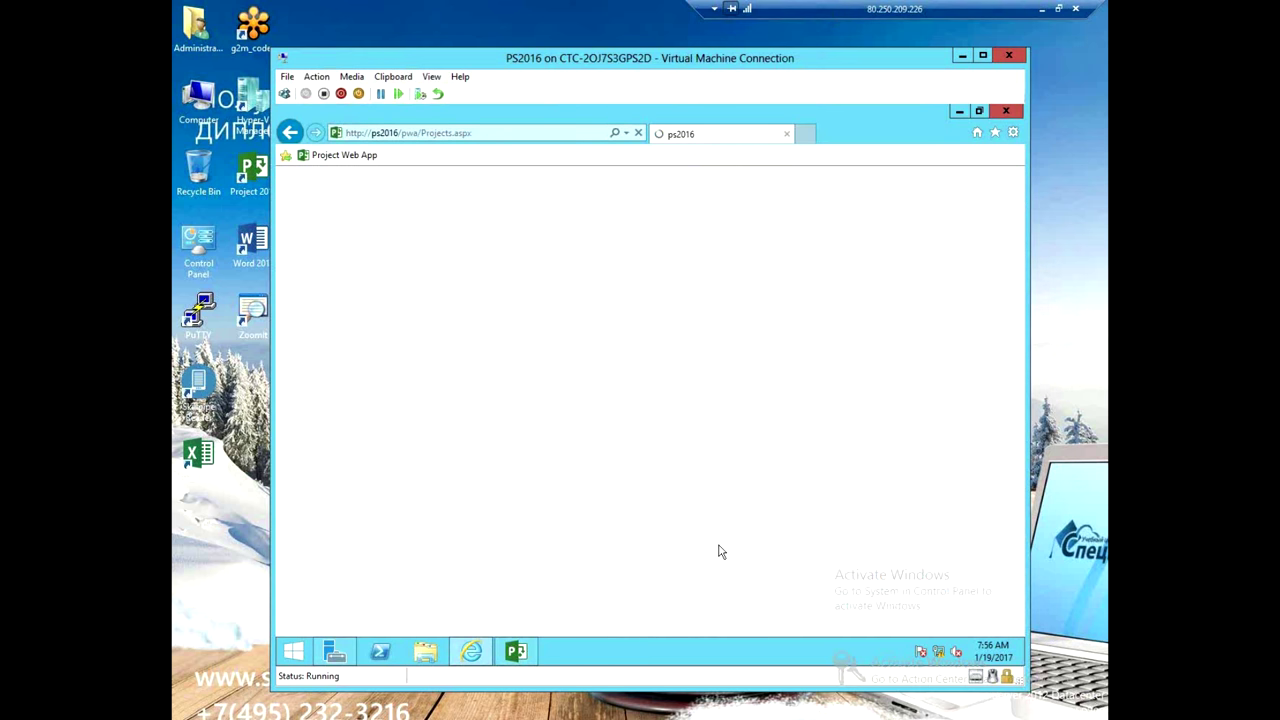
- Return to Project, check the Audit engagement's proposed units for the week of 2/6, and undo the indicators column widening
{"action": "left_click", "coordinate": [520, 651]}
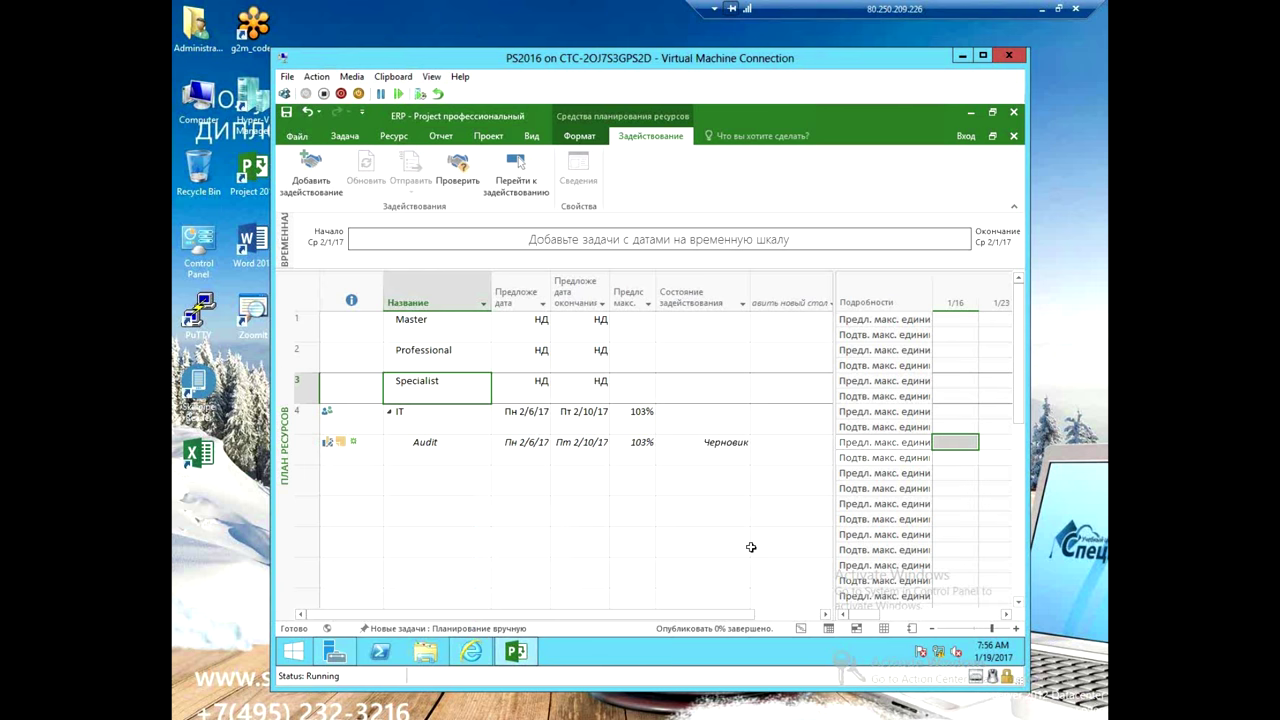
{"action": "left_click_drag", "start_coordinate": [831, 441], "coordinate": [660, 447]}
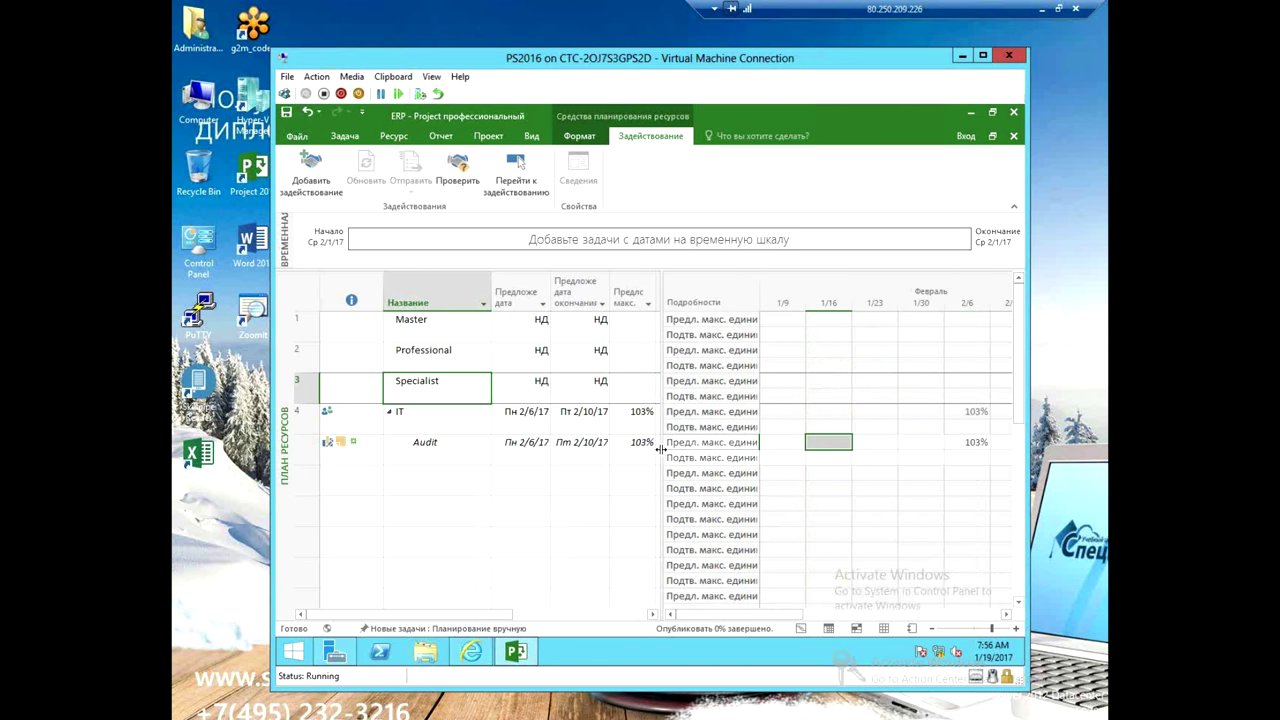
{"action": "left_click", "coordinate": [452, 453]}
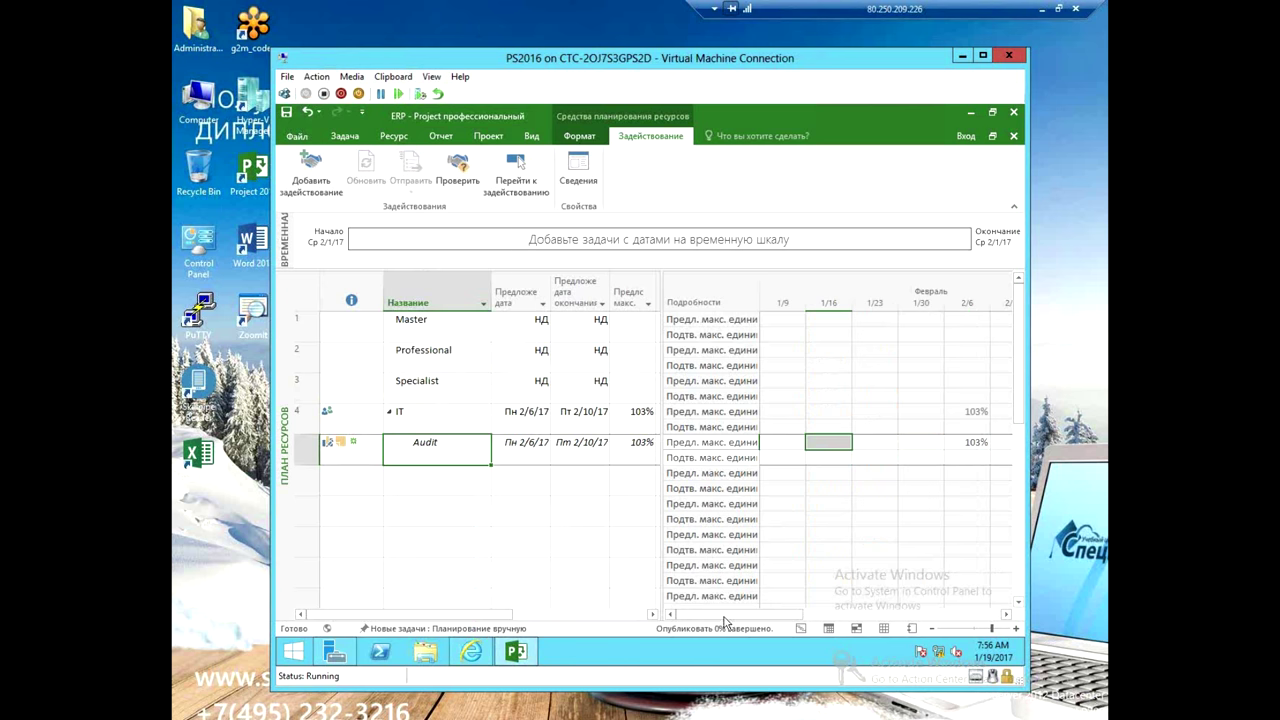
{"action": "left_click_drag", "start_coordinate": [734, 620], "coordinate": [760, 620]}
{"action": "left_click", "coordinate": [865, 443]}
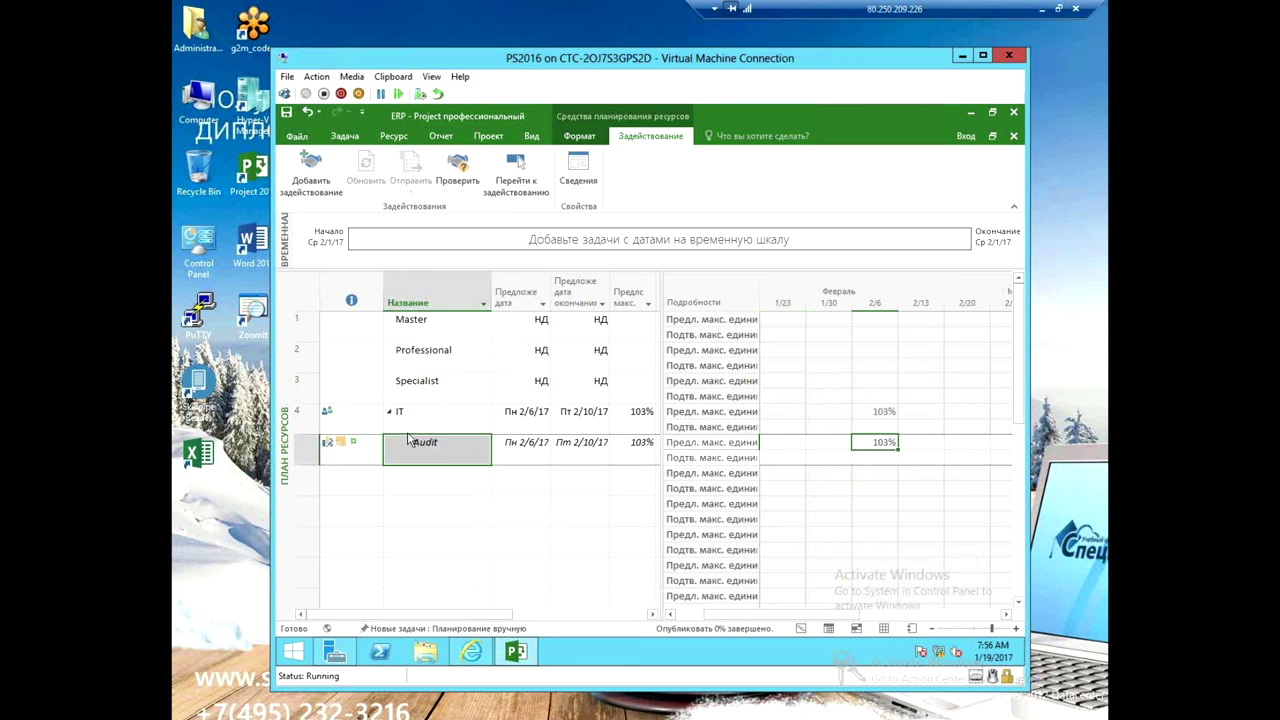
{"action": "left_click", "coordinate": [308, 112]}
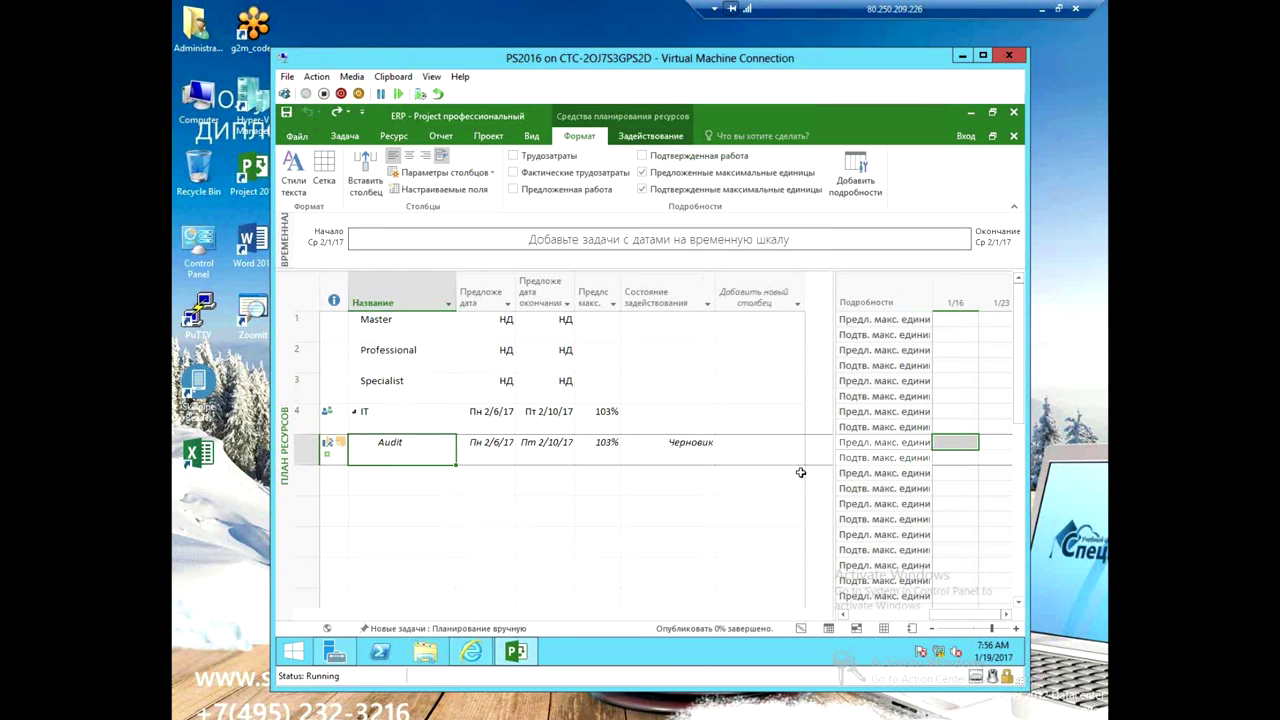
- Set the Audit engagement's proposed maximum units for the week of 2/6 to 100% and widen the table to show the engagement status column
{"action": "left_click_drag", "start_coordinate": [620, 477], "coordinate": [620, 477]}
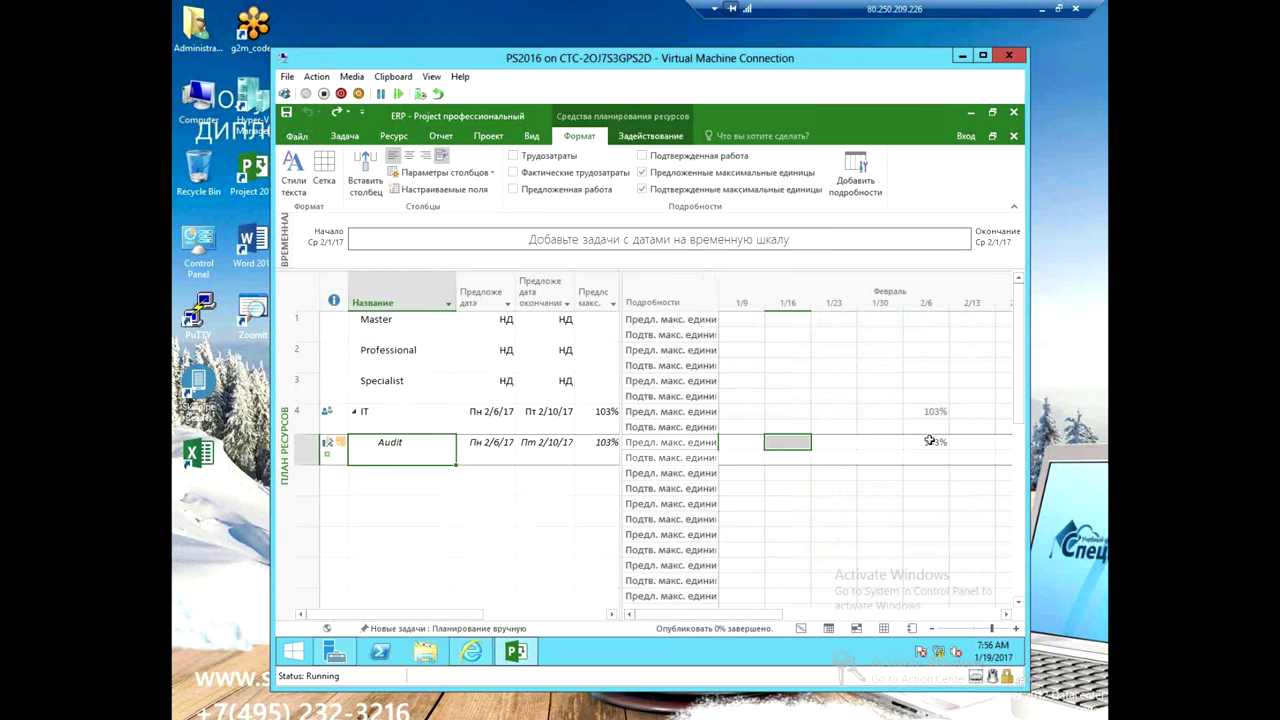
{"action": "left_click", "coordinate": [928, 442]}
{"action": "type", "text": "100"}
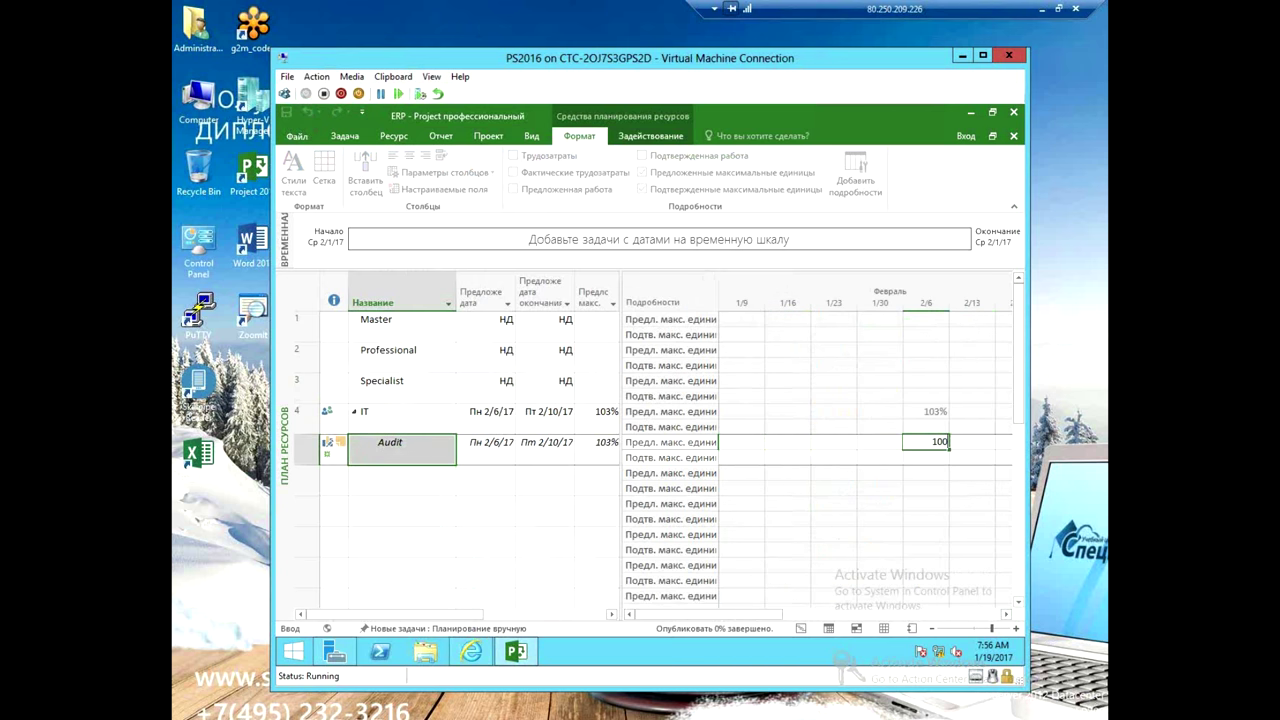
{"action": "key", "text": "Return"}
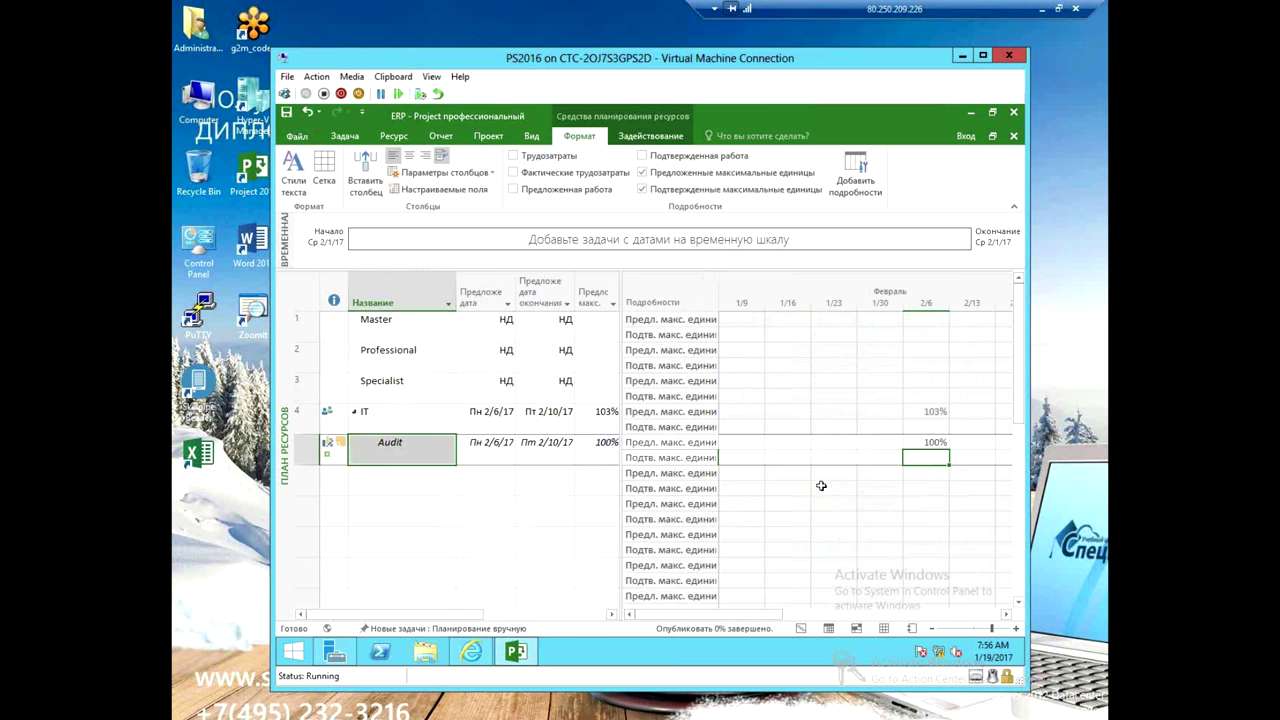
{"action": "left_click_drag", "start_coordinate": [621, 500], "coordinate": [757, 490]}
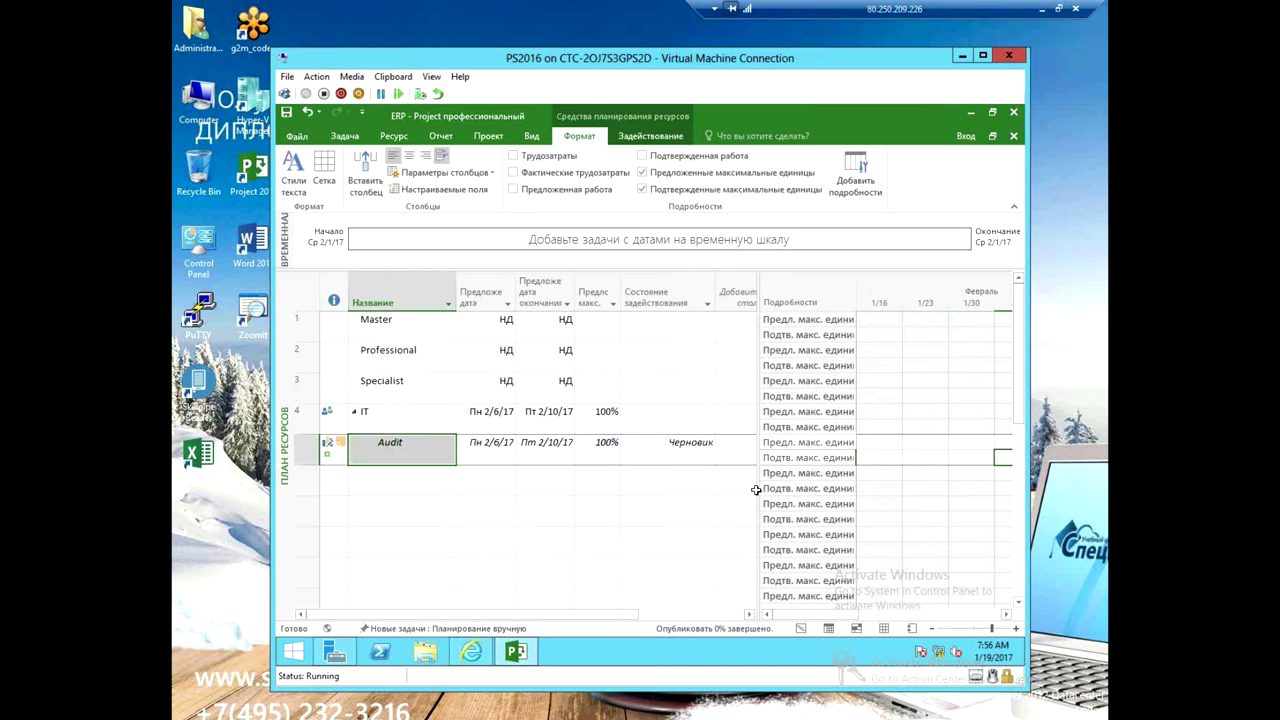
{"action": "left_click", "coordinate": [651, 137]}
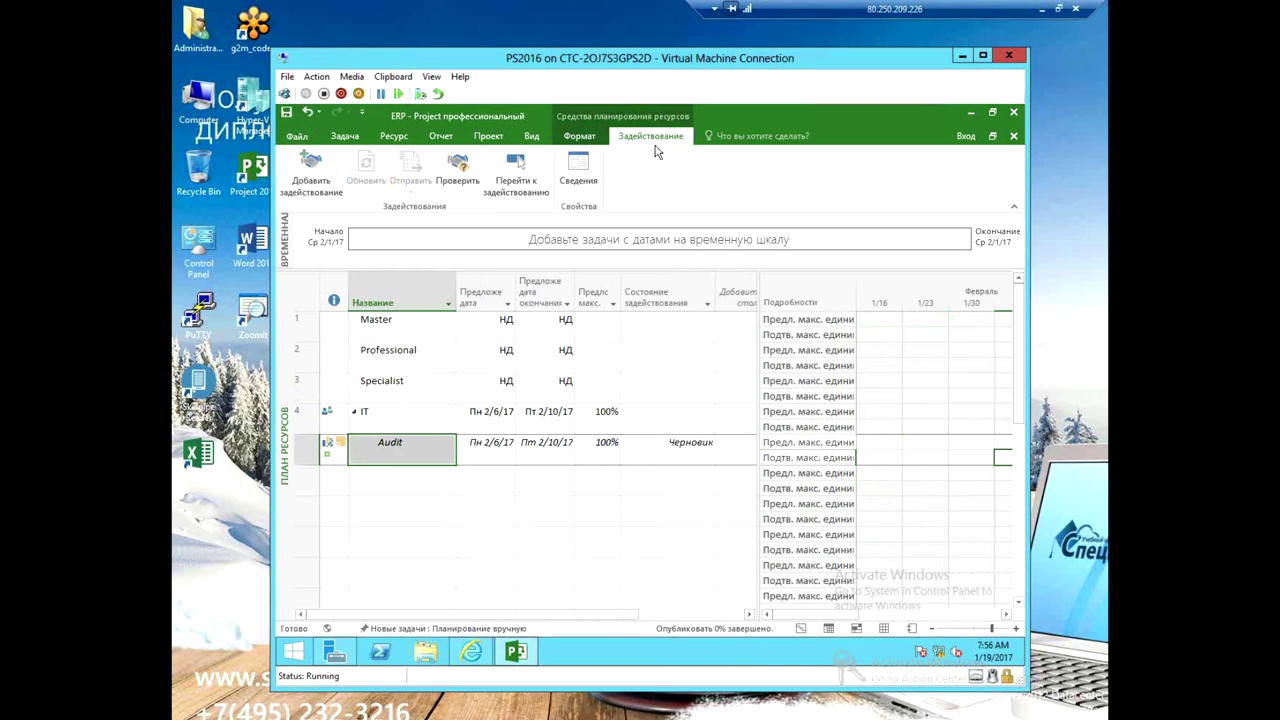
{"action": "left_click", "coordinate": [412, 334]}
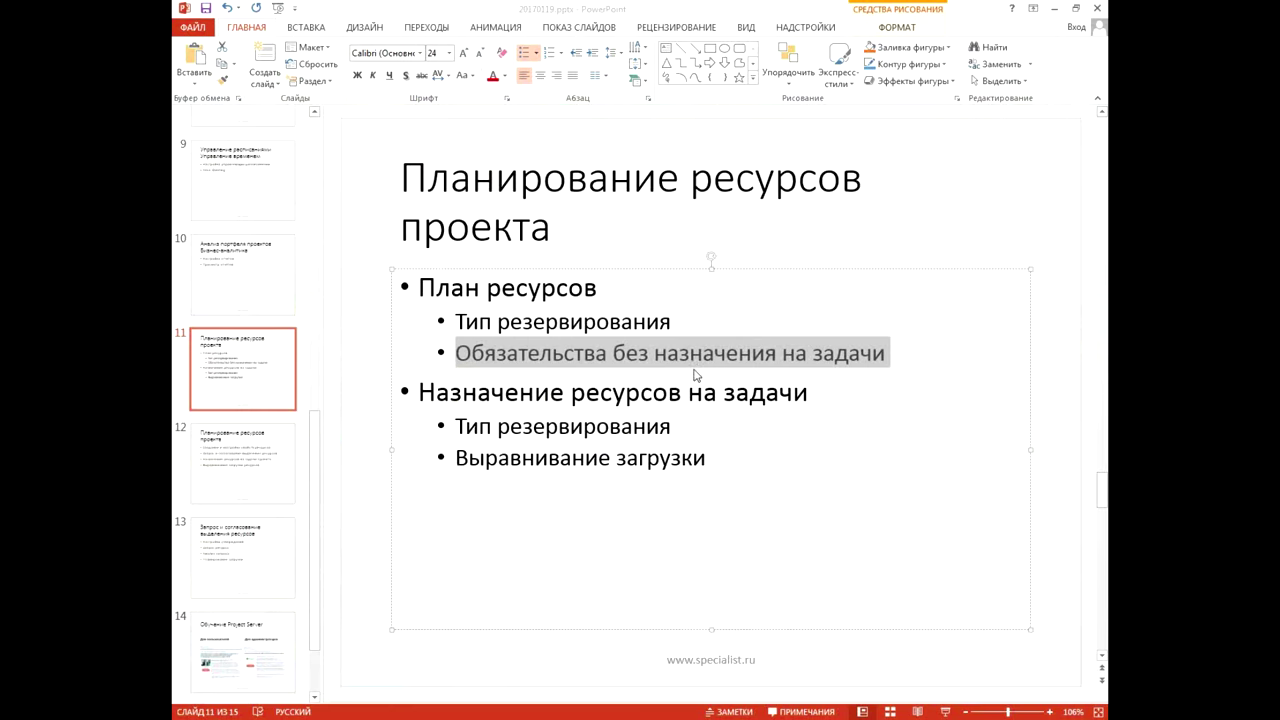
- Show slide 13 in the presentation, highlight the "Запрос ресурса" bullet, and return to the virtual machine
{"action": "left_click", "coordinate": [268, 584]}
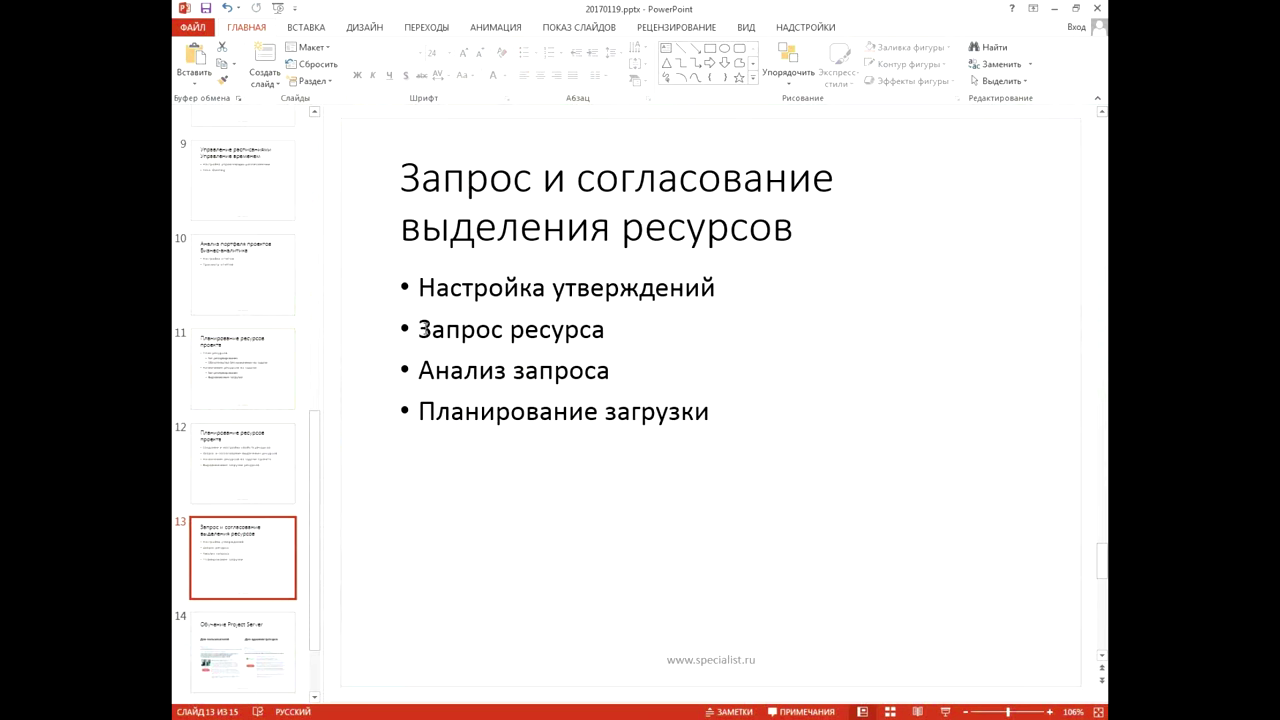
{"action": "left_click_drag", "start_coordinate": [420, 330], "coordinate": [654, 343]}
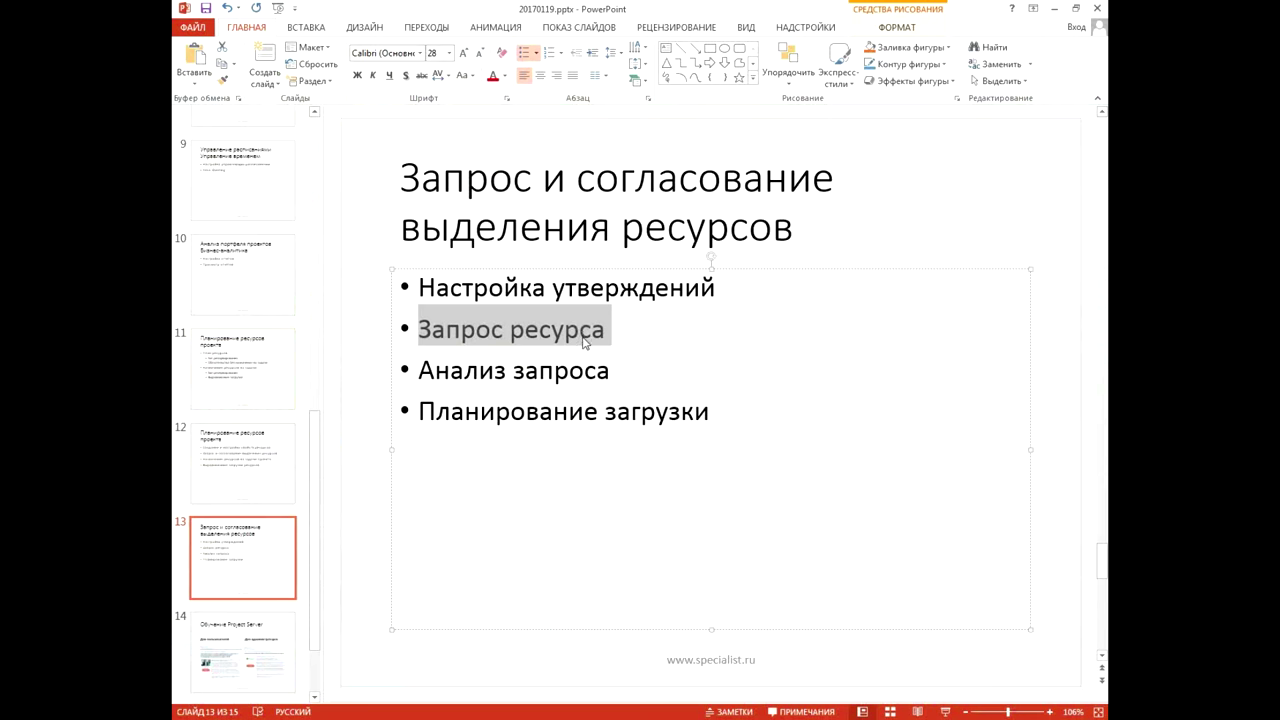
{"action": "key", "text": "alt+Tab"}
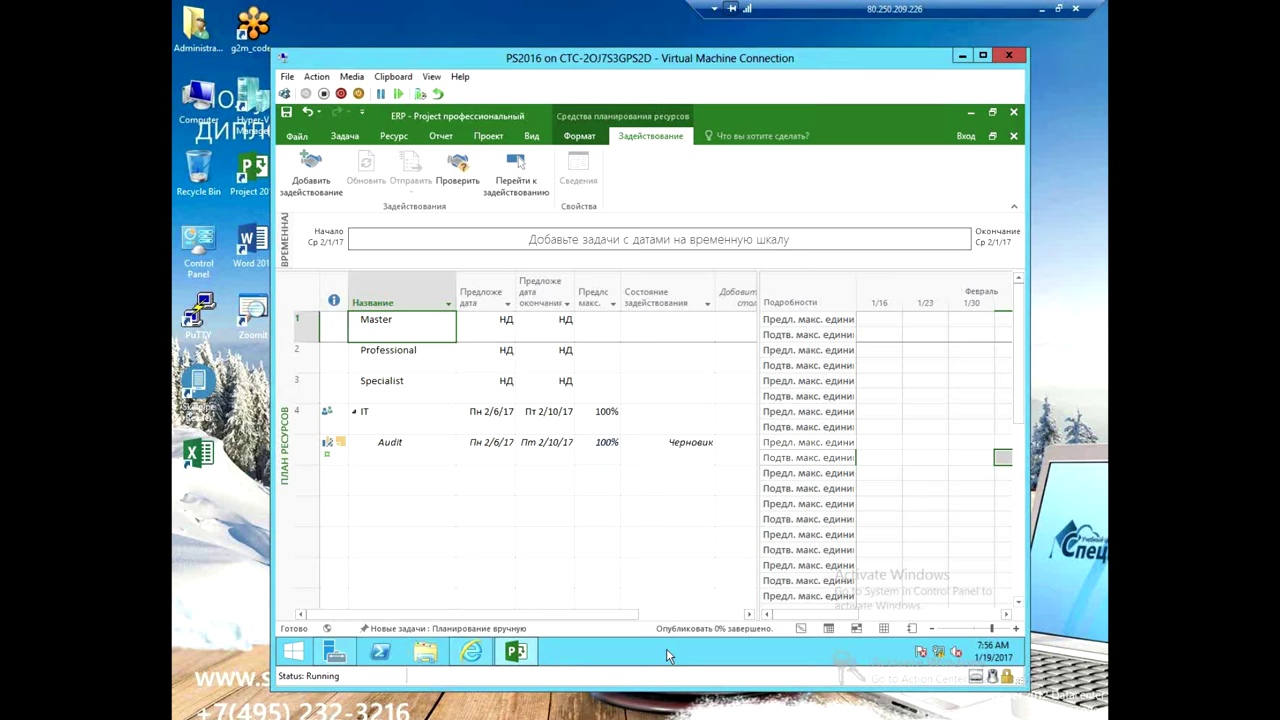
- Switch Windows users in the virtual machine and sign in as the resource owner with the user name and account password
{"action": "left_click", "coordinate": [285, 93]}
{"action": "left_click", "coordinate": [616, 276]}
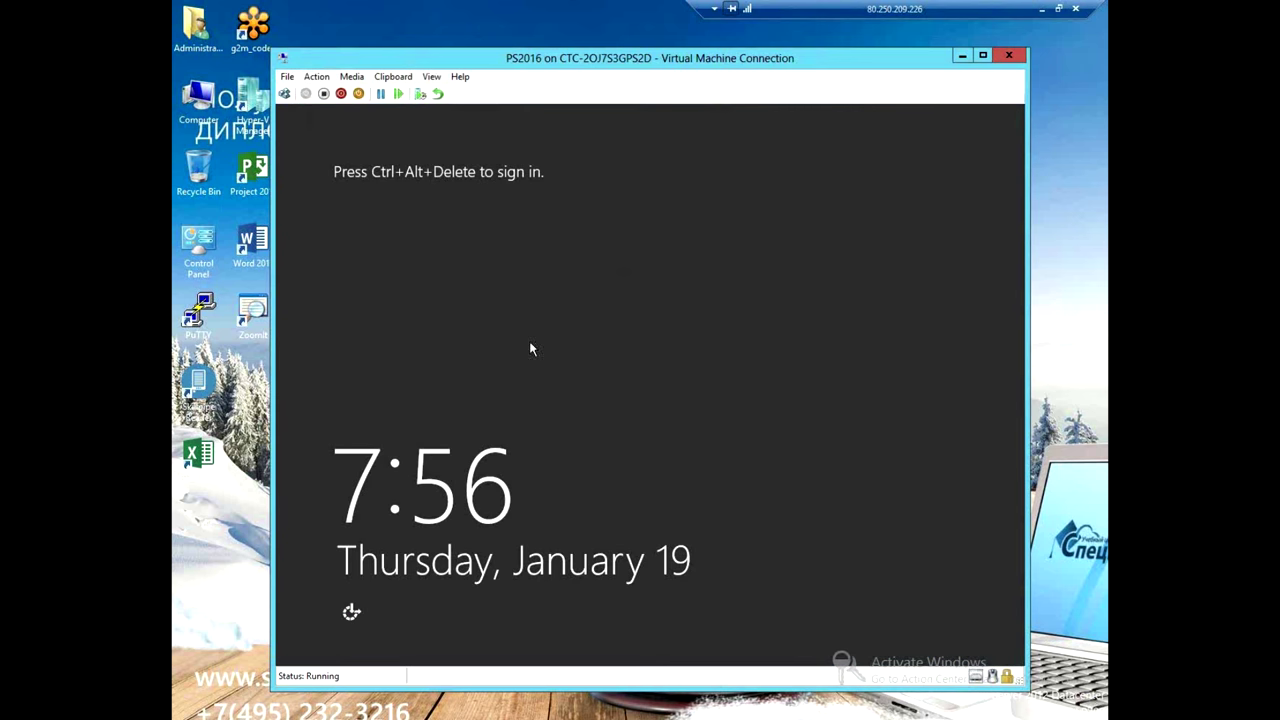
{"action": "left_click", "coordinate": [285, 93]}
{"action": "left_click", "coordinate": [815, 365]}
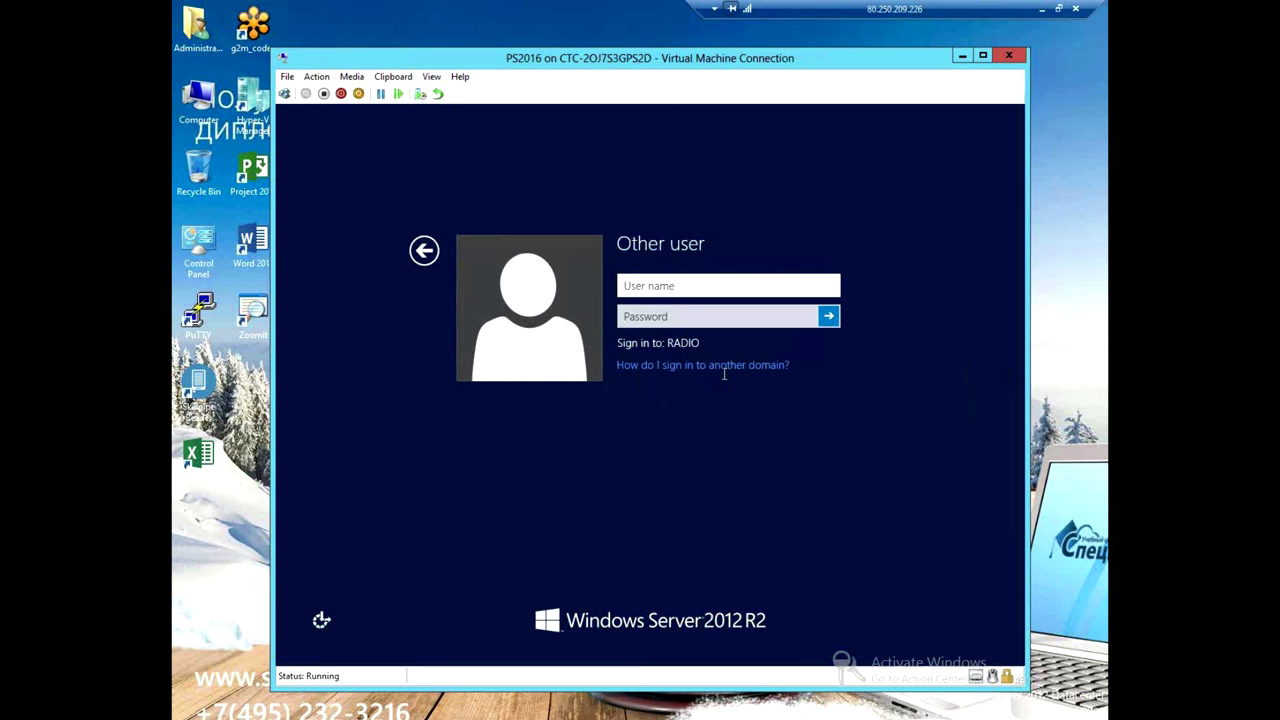
{"action": "type", "text": "ro"}
{"action": "key", "text": "Tab"}
{"action": "type", "text": "••"}
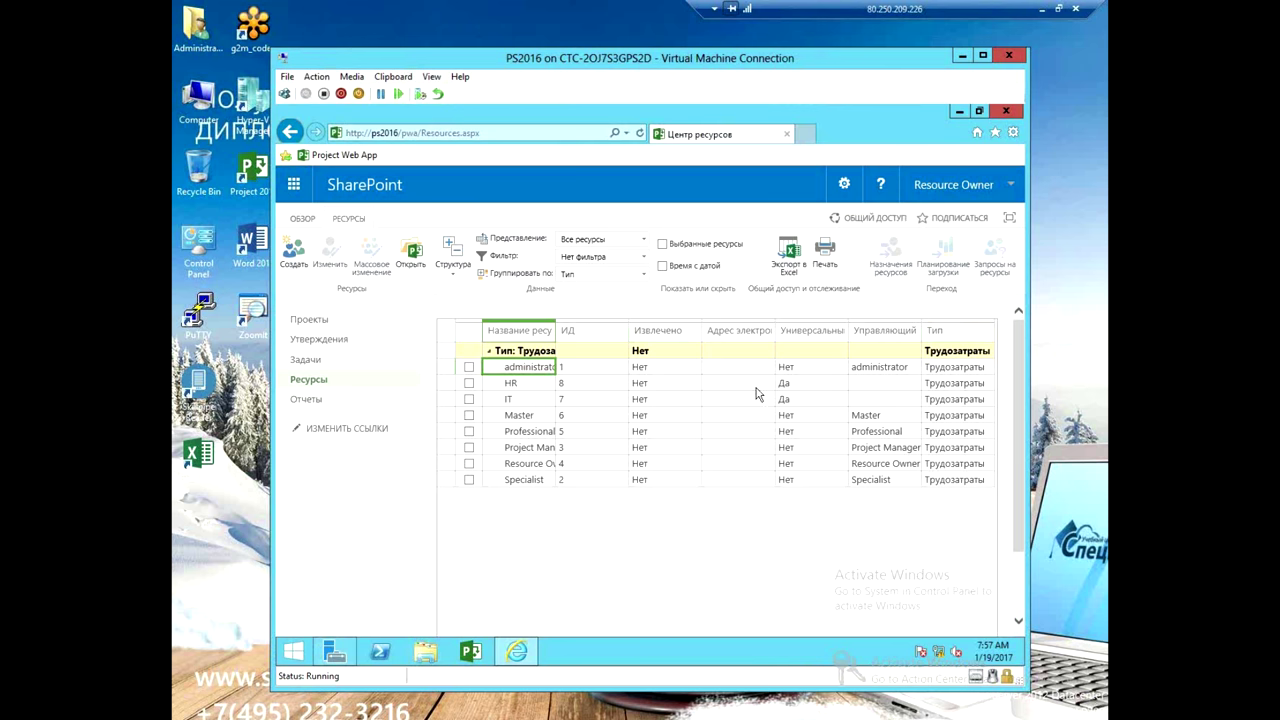
- Select the HR, IT, Project Manager and Specialist resources in the Resource Center and open their resource requests
{"action": "left_click", "coordinate": [469, 415]}
{"action": "left_click", "coordinate": [469, 399]}
{"action": "left_click", "coordinate": [469, 383]}
{"action": "left_click", "coordinate": [469, 415]}
{"action": "left_click", "coordinate": [469, 479]}
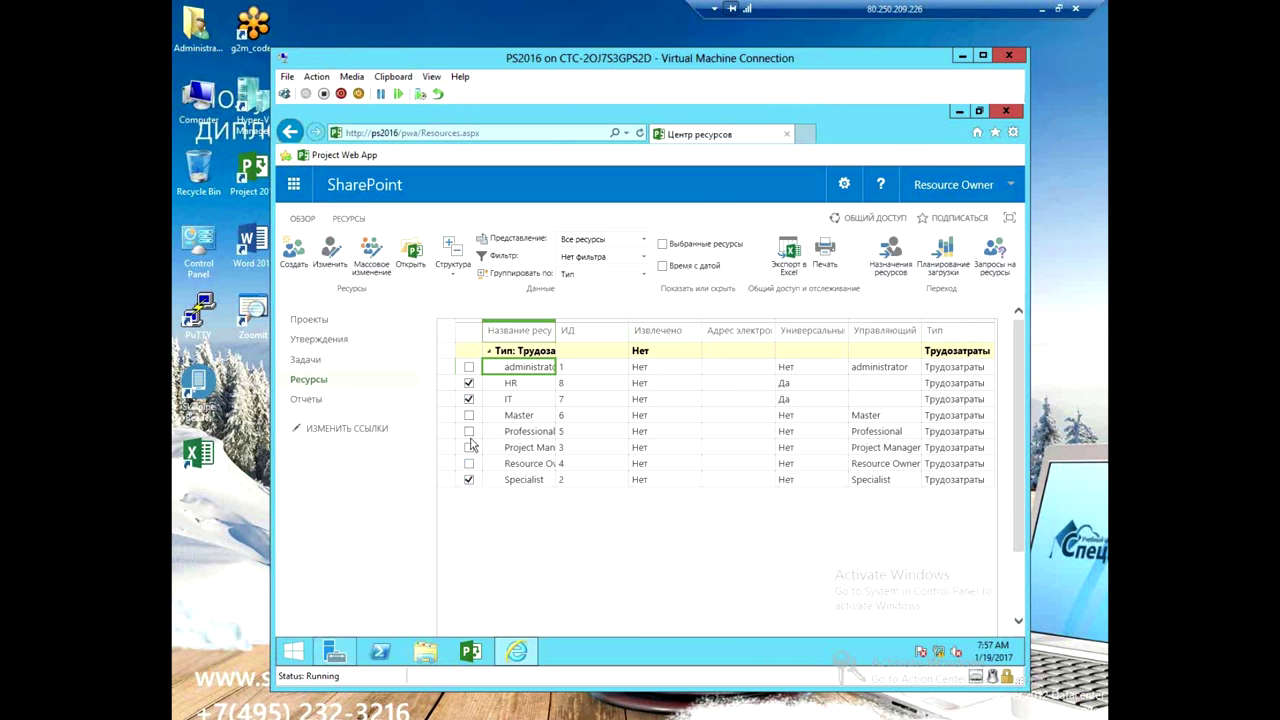
{"action": "left_click", "coordinate": [470, 449]}
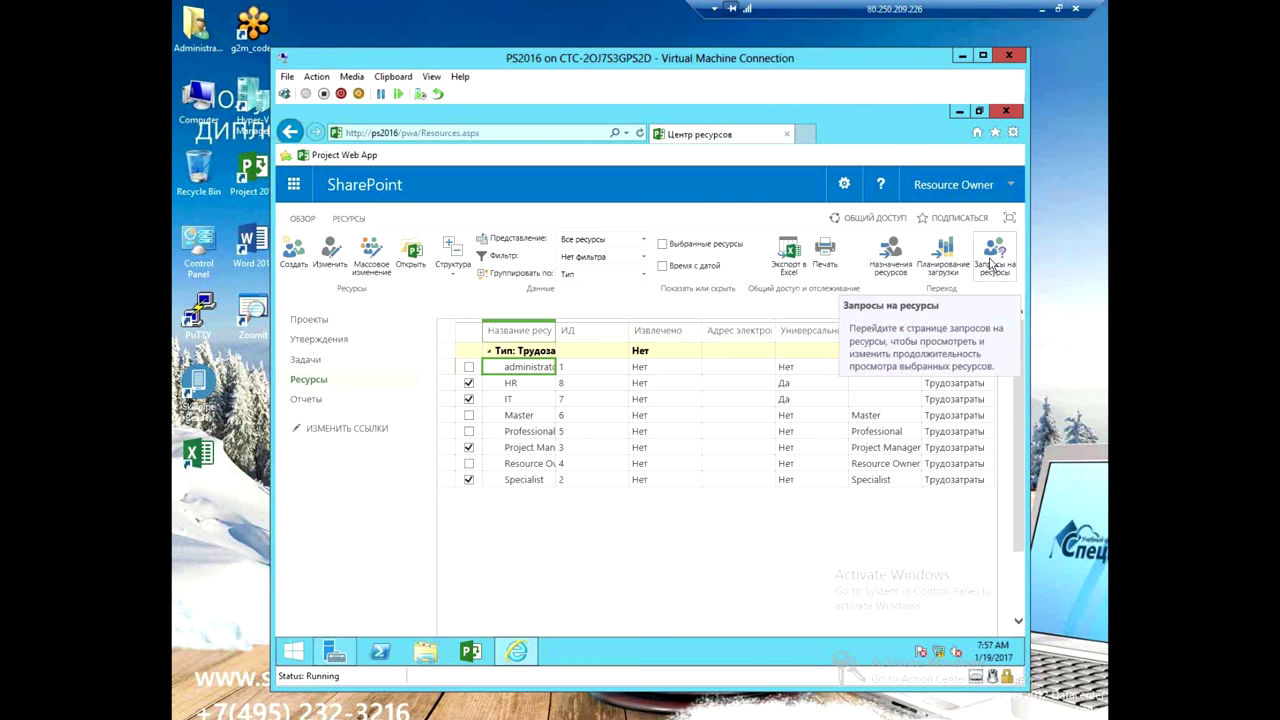
{"action": "left_click", "coordinate": [992, 258]}
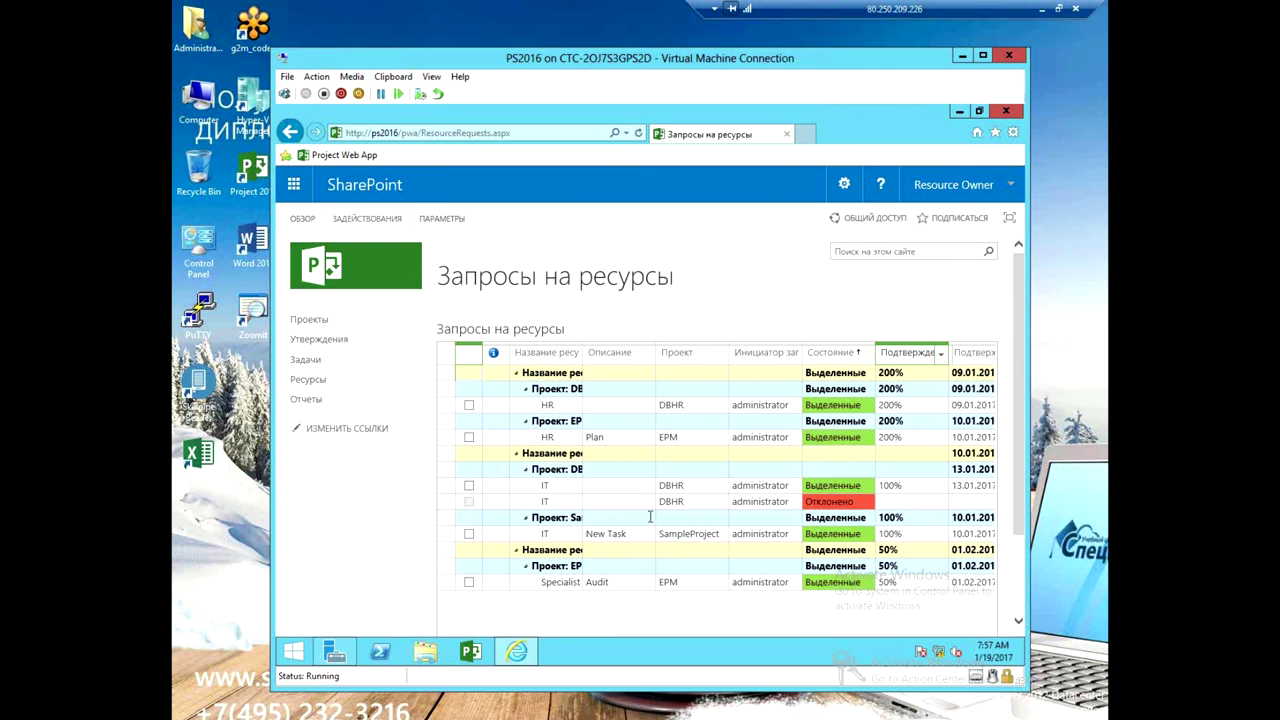
- Review the existing requests' resources, projects, states and committed units, widening the resource name column to read the group names
{"action": "left_click", "coordinate": [566, 406]}
{"action": "left_click", "coordinate": [564, 437]}
{"action": "left_click", "coordinate": [692, 412]}
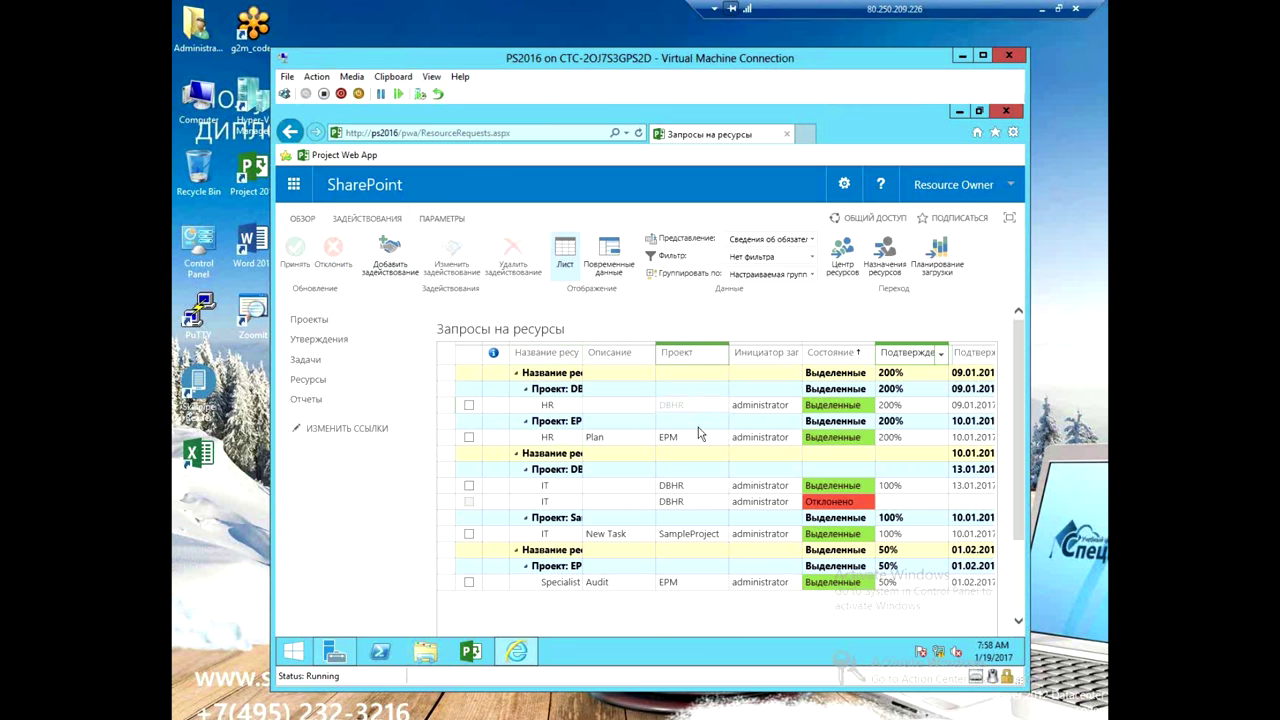
{"action": "left_click", "coordinate": [693, 487]}
{"action": "left_click", "coordinate": [842, 410]}
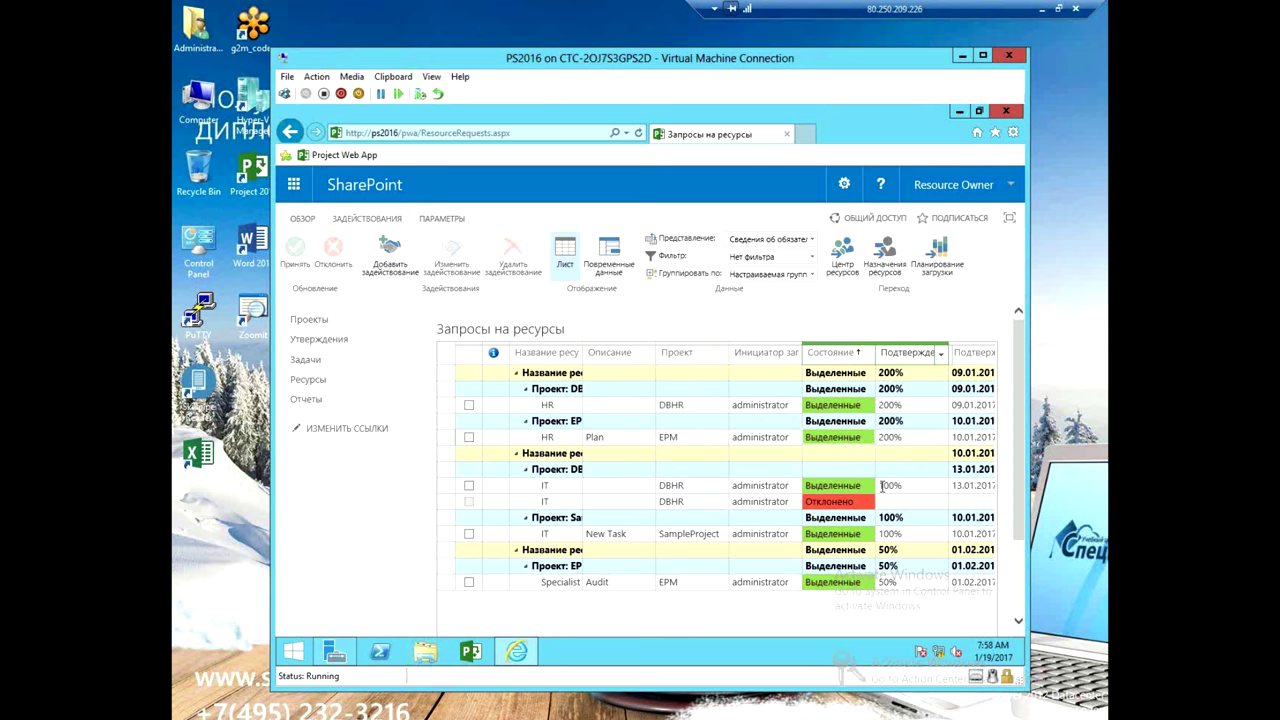
{"action": "left_click", "coordinate": [965, 490]}
{"action": "key", "text": "Left"}
{"action": "key", "text": "Left"}
{"action": "key", "text": "Left"}
{"action": "key", "text": "Left"}
{"action": "key", "text": "Left"}
{"action": "key", "text": "Left"}
{"action": "key", "text": "Left"}
{"action": "key", "text": "Left"}
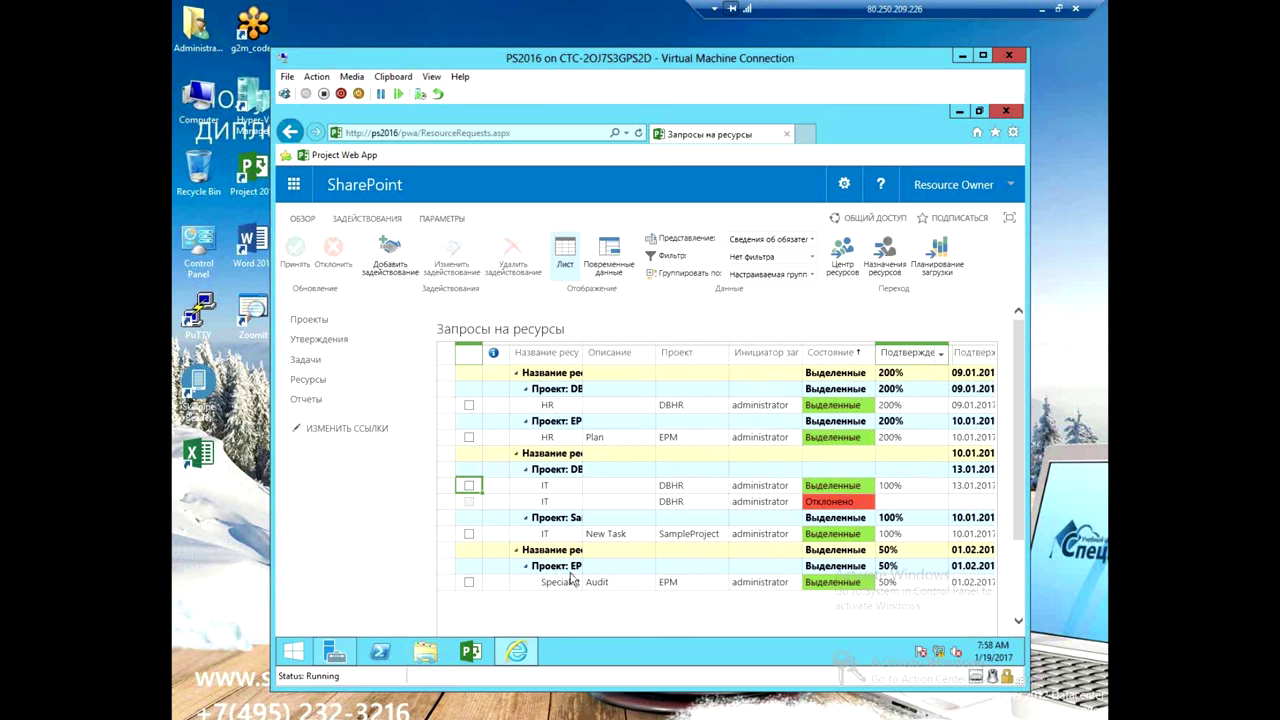
{"action": "left_click_drag", "start_coordinate": [586, 352], "coordinate": [650, 354]}
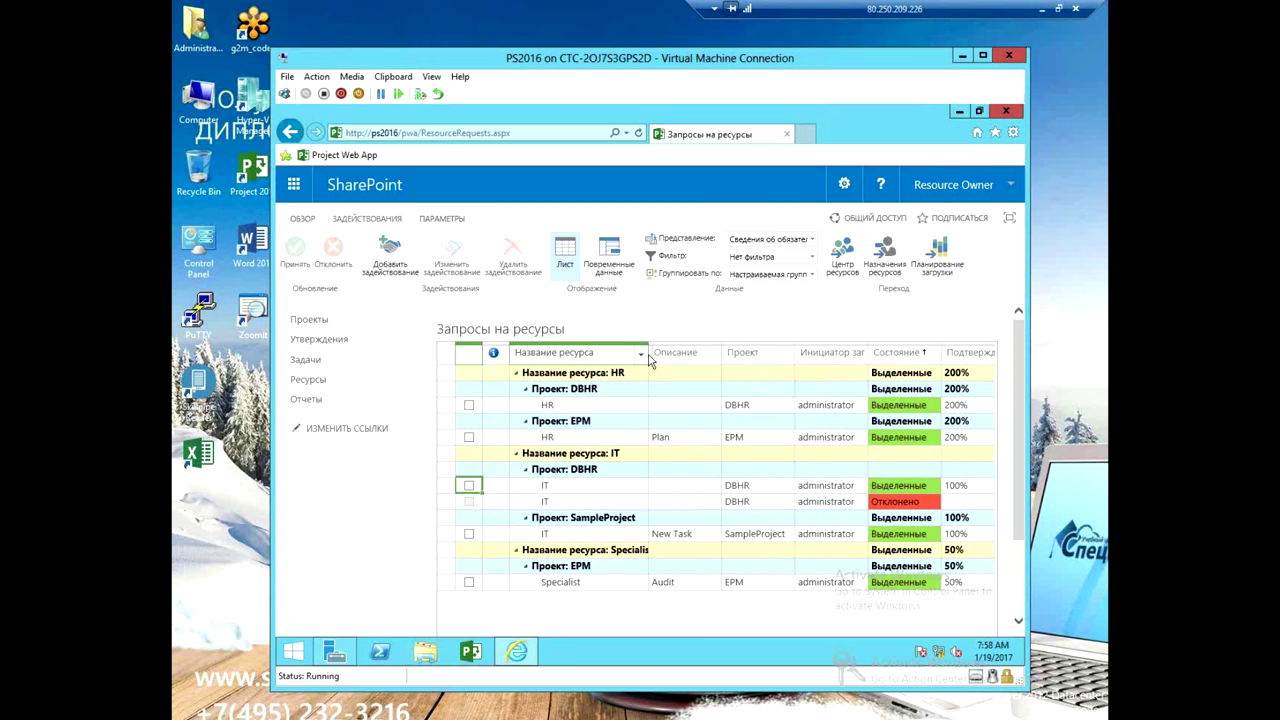
{"action": "left_click_drag", "start_coordinate": [646, 352], "coordinate": [626, 353]}
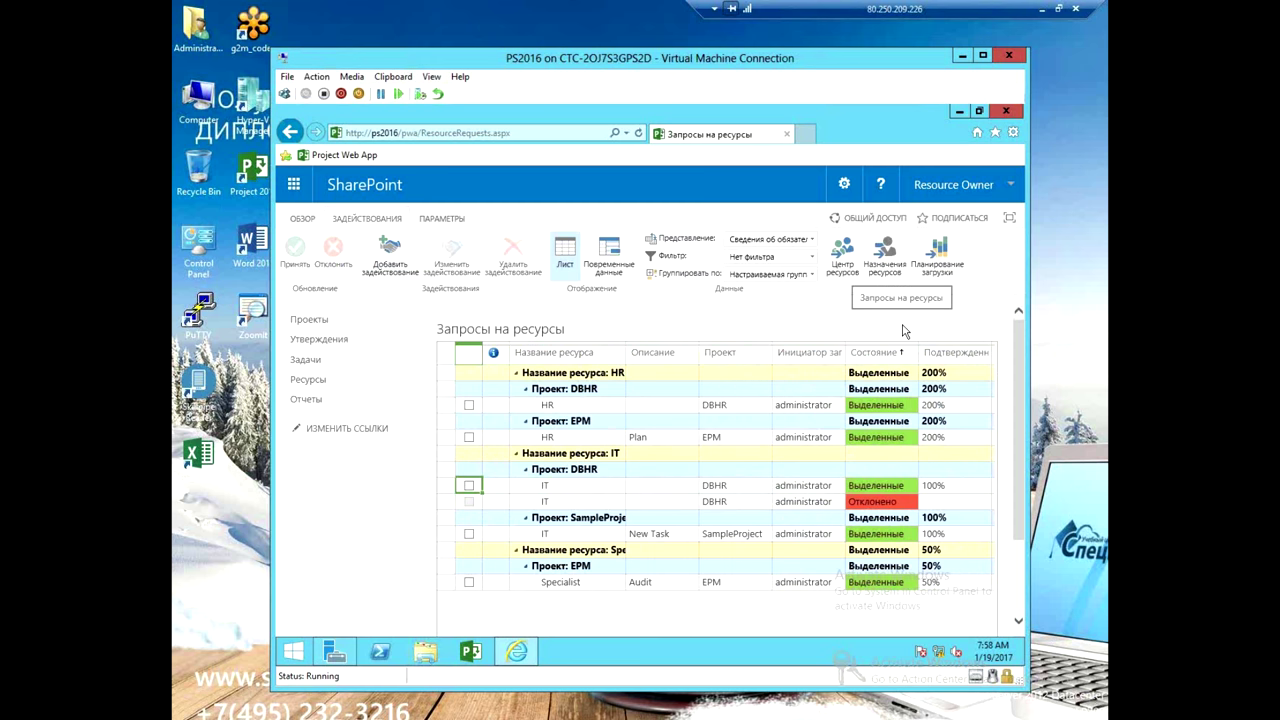
- Open capacity planning for the selected resources and examine the daily utilization chart and the availability details table
{"action": "left_click", "coordinate": [940, 270]}
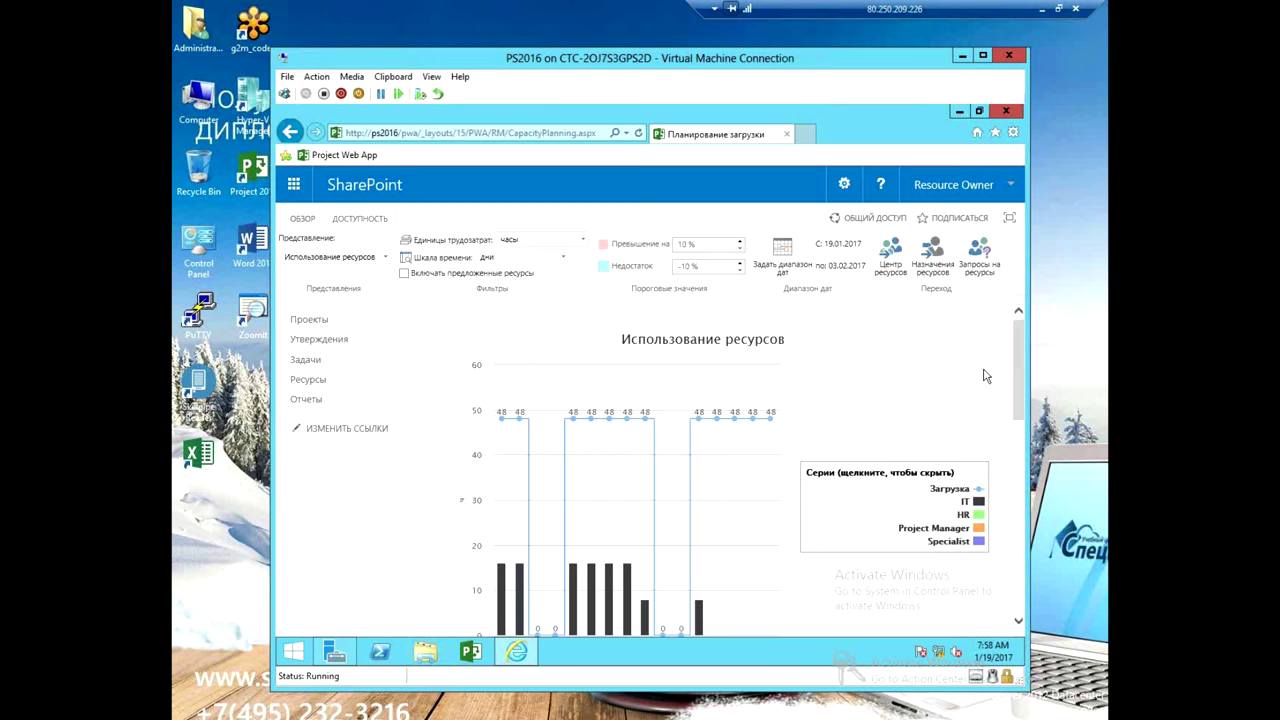
{"action": "left_click_drag", "start_coordinate": [1016, 375], "coordinate": [1023, 492]}
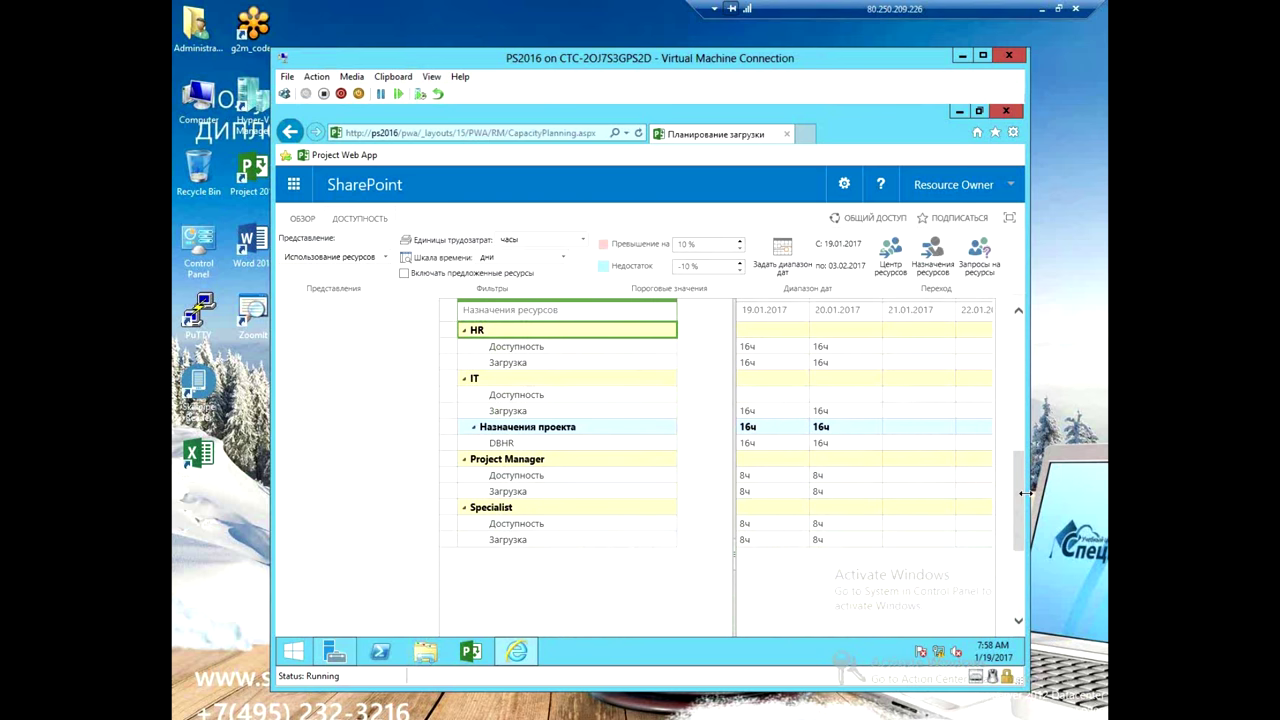
{"action": "left_click_drag", "start_coordinate": [1013, 488], "coordinate": [1022, 345]}
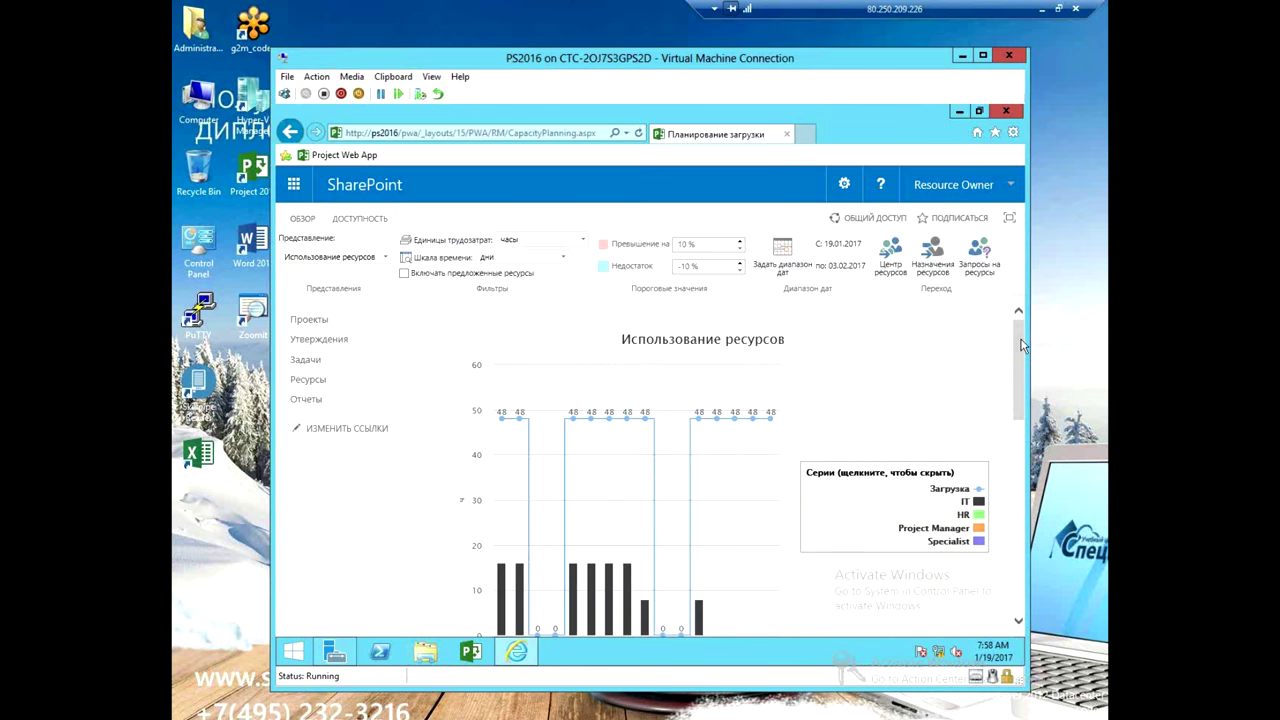
{"action": "left_click_drag", "start_coordinate": [1022, 345], "coordinate": [1011, 380]}
{"action": "mouse_move", "coordinate": [658, 503]}
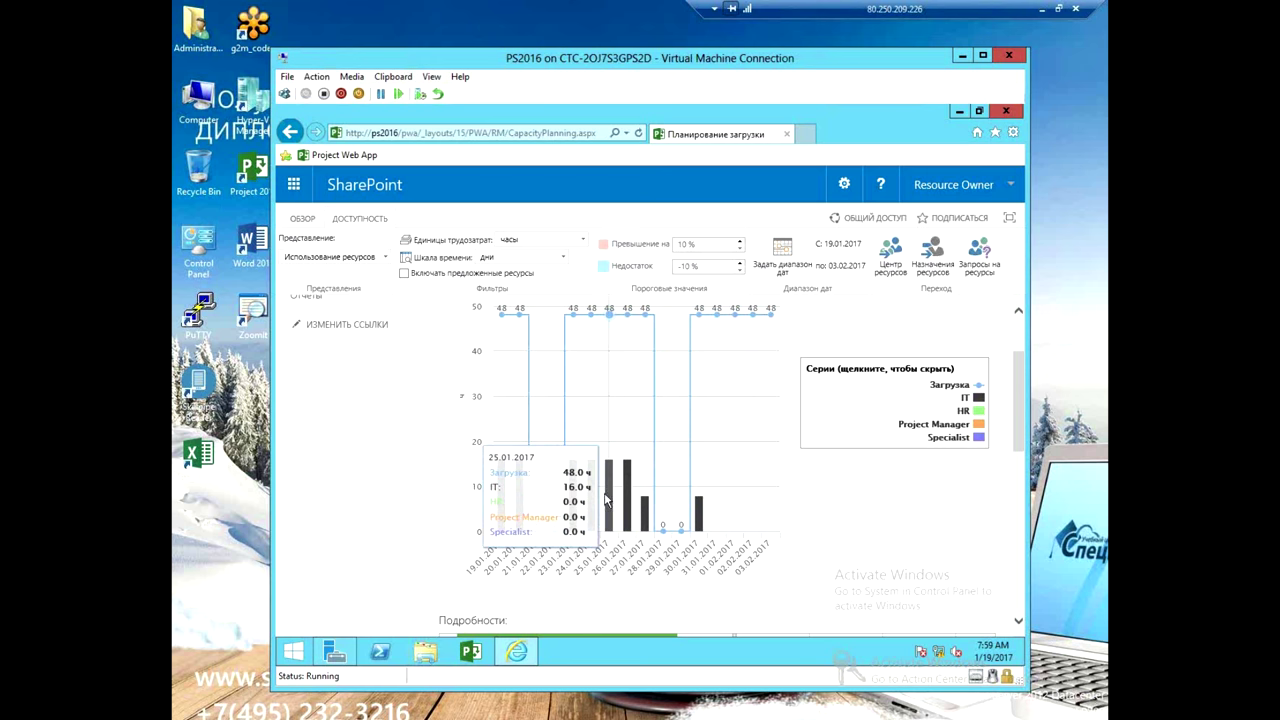
{"action": "mouse_move", "coordinate": [578, 498]}
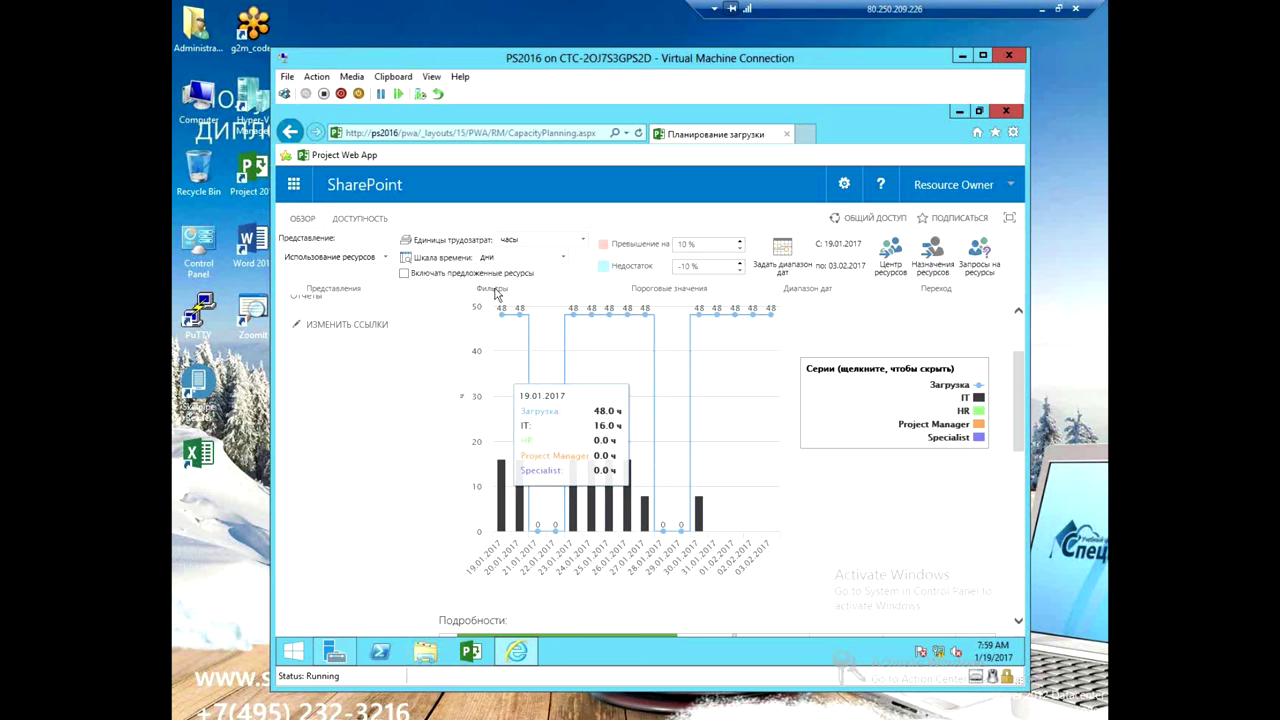
- Change the timescale to weeks and finally to months, and examine the monthly utilization chart and resource details
{"action": "left_click", "coordinate": [568, 259]}
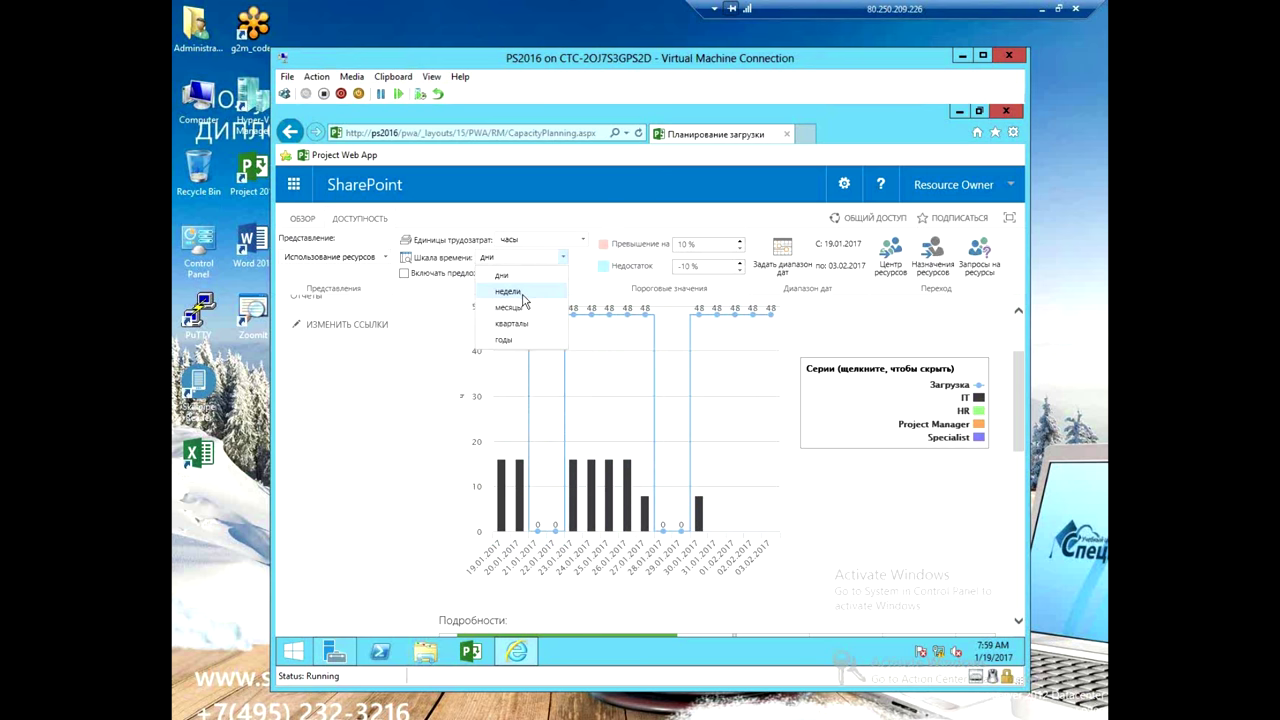
{"action": "left_click", "coordinate": [526, 295]}
{"action": "left_click", "coordinate": [562, 257]}
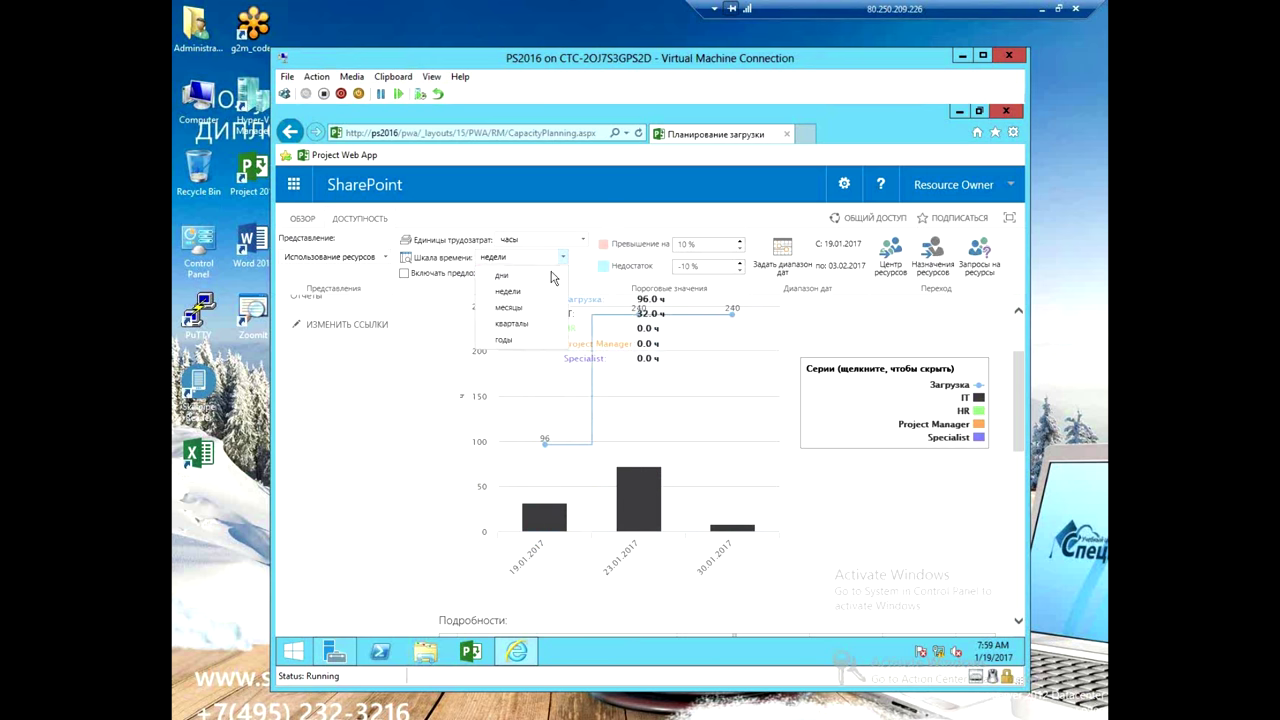
{"action": "left_click", "coordinate": [505, 305]}
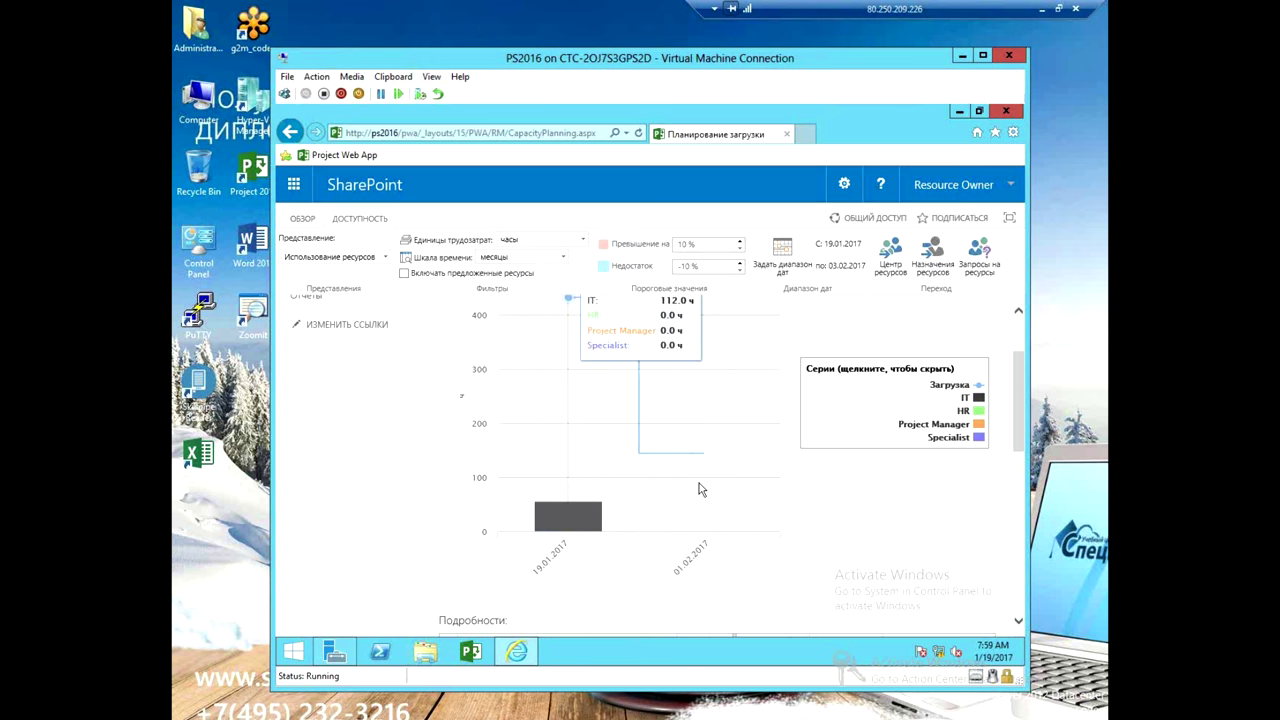
{"action": "scroll", "coordinate": [930, 460], "scroll_direction": "up", "scroll_amount": 2}
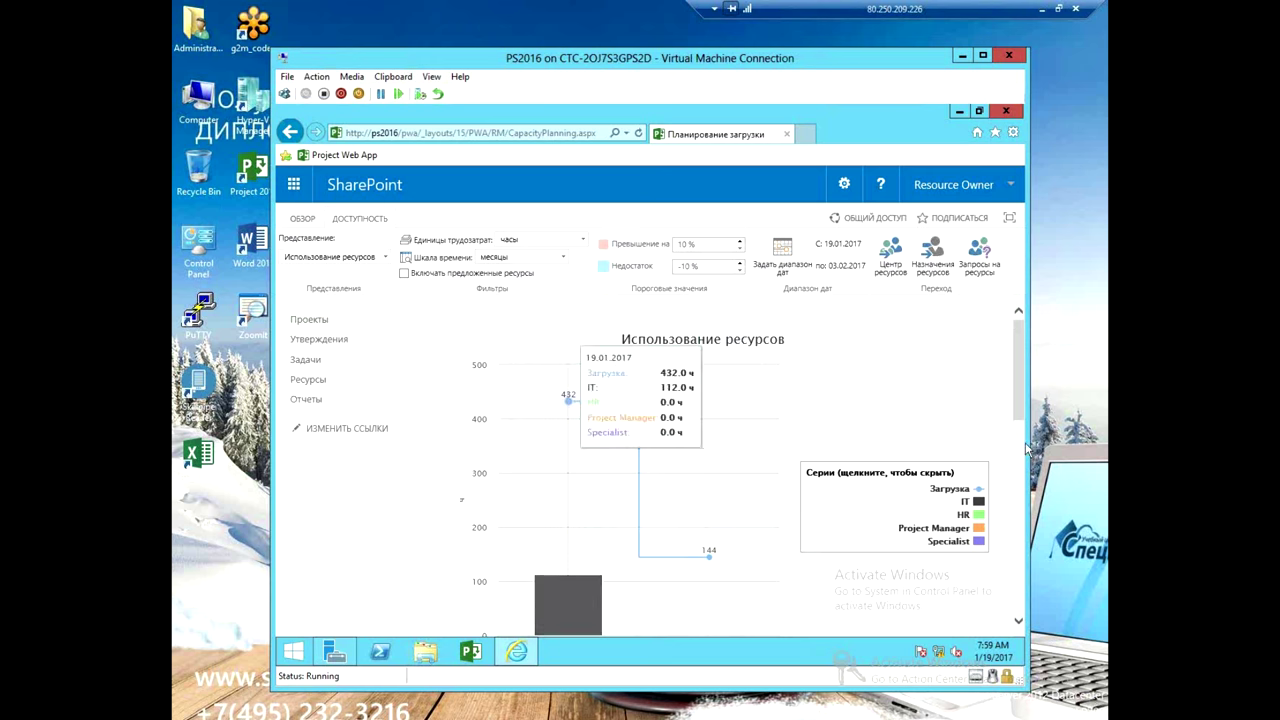
{"action": "scroll", "coordinate": [923, 417], "scroll_direction": "down", "scroll_amount": 3}
{"action": "mouse_move", "coordinate": [572, 430]}
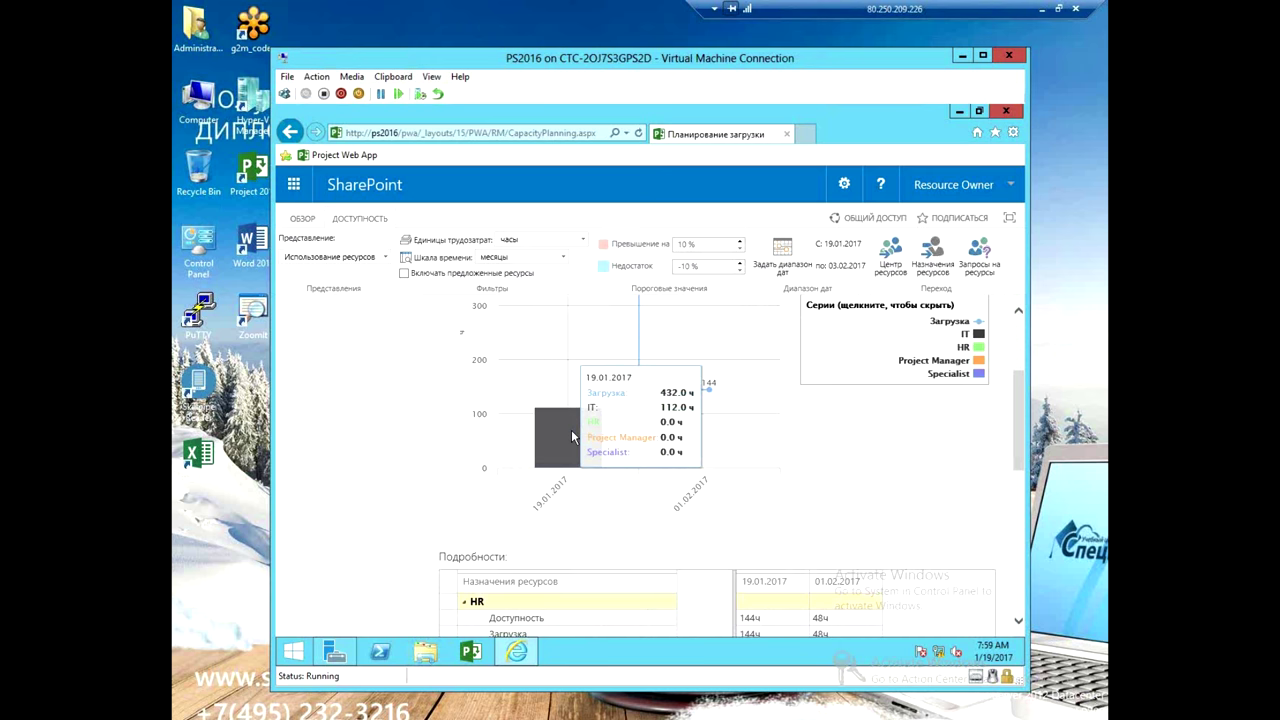
{"action": "scroll", "coordinate": [1020, 414], "scroll_direction": "down", "scroll_amount": 10}
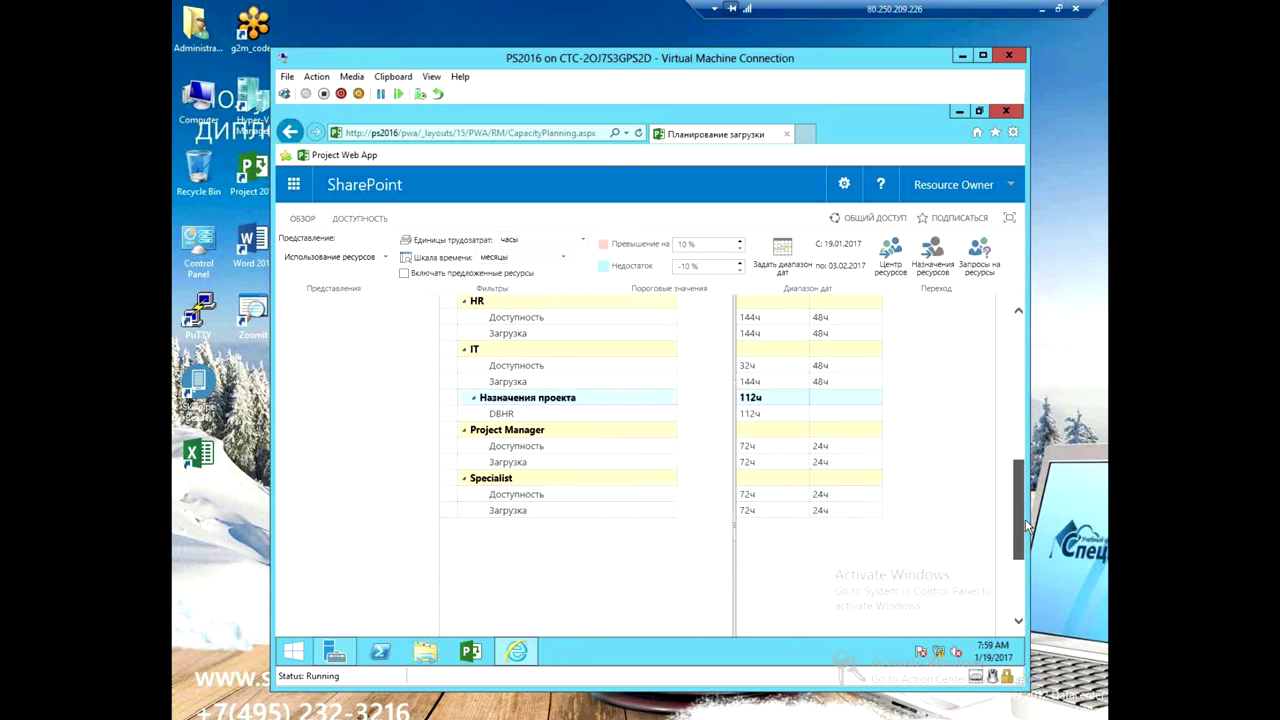
{"action": "left_click_drag", "start_coordinate": [1014, 530], "coordinate": [1008, 327]}
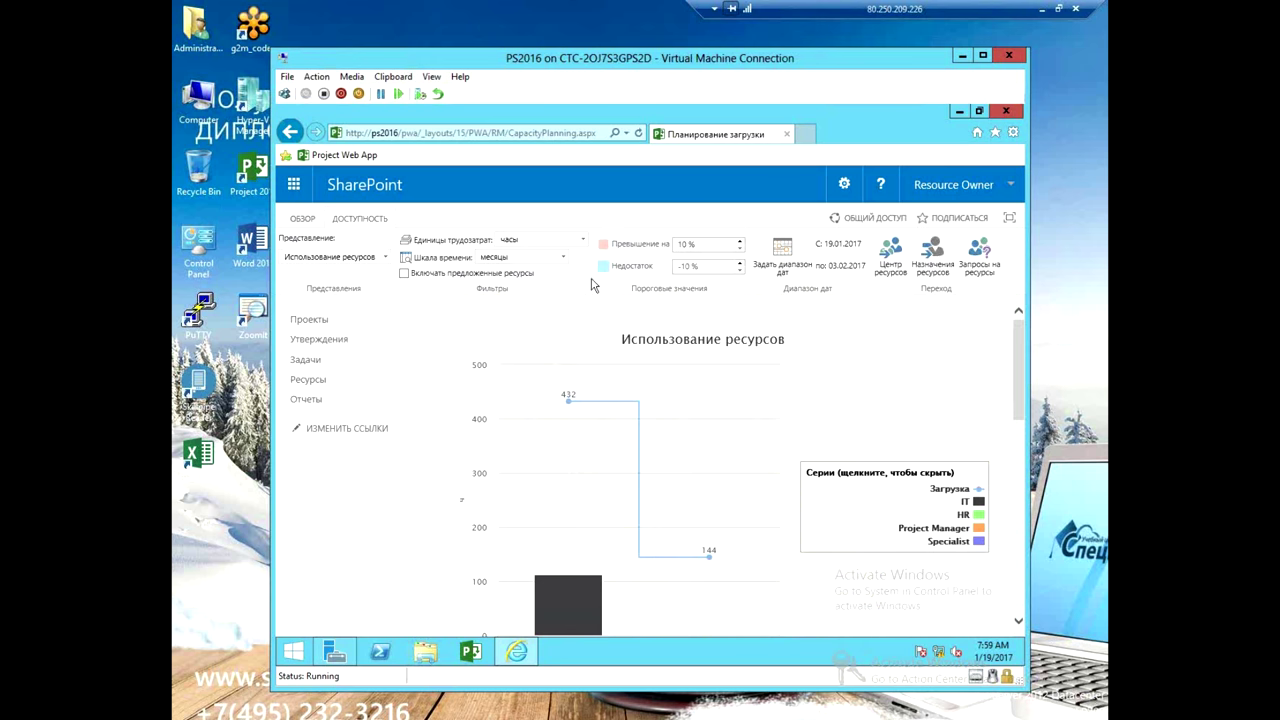
- Switch to the "Карта загрузки и задействования" view and select the EPM row under HR
{"action": "left_click", "coordinate": [385, 258]}
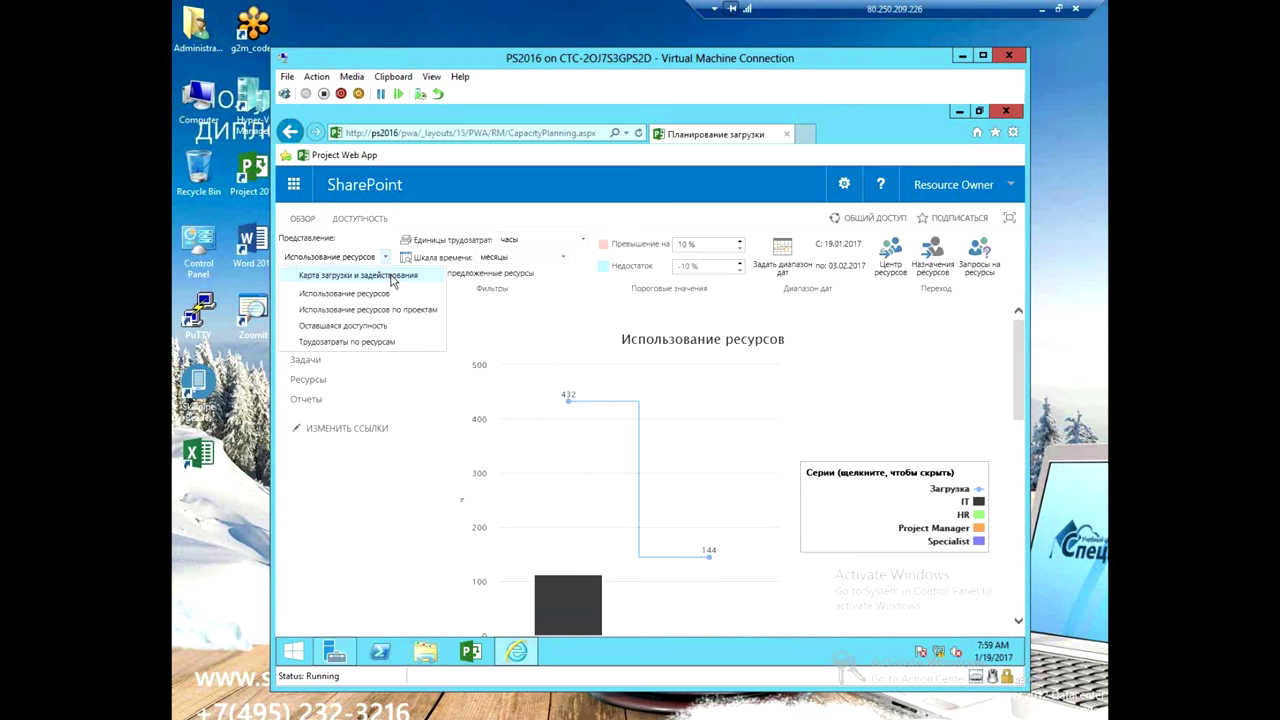
{"action": "left_click", "coordinate": [393, 281]}
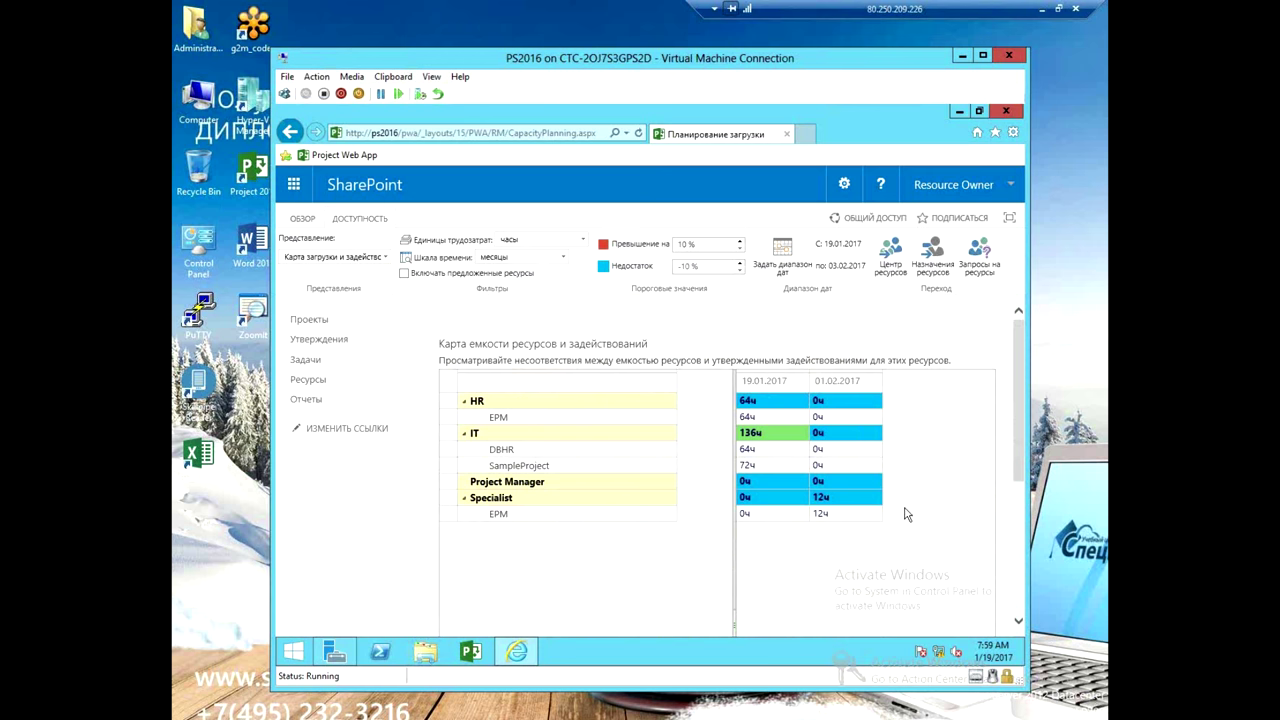
{"action": "left_click", "coordinate": [534, 418]}
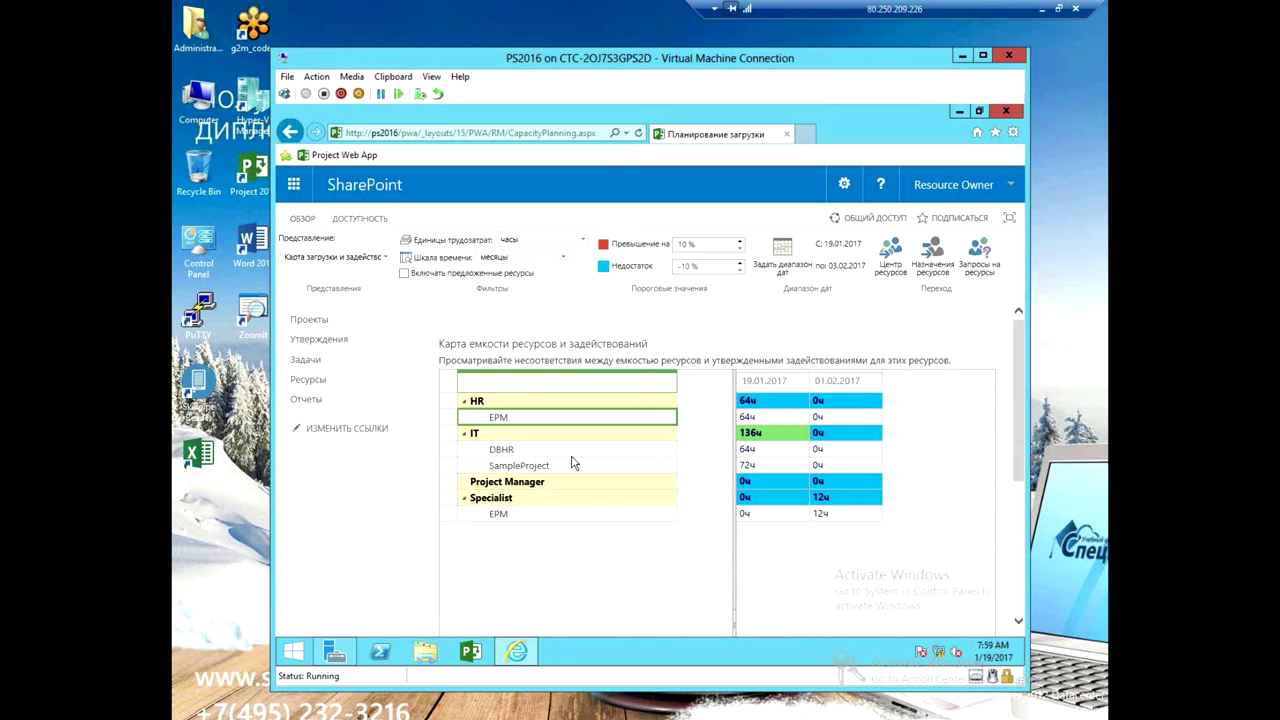
- Narrow the heat map's name column, set the timescale to weeks, and examine the weekly HR and IT engagement hours
{"action": "left_click", "coordinate": [543, 451]}
{"action": "left_click_drag", "start_coordinate": [733, 477], "coordinate": [674, 465]}
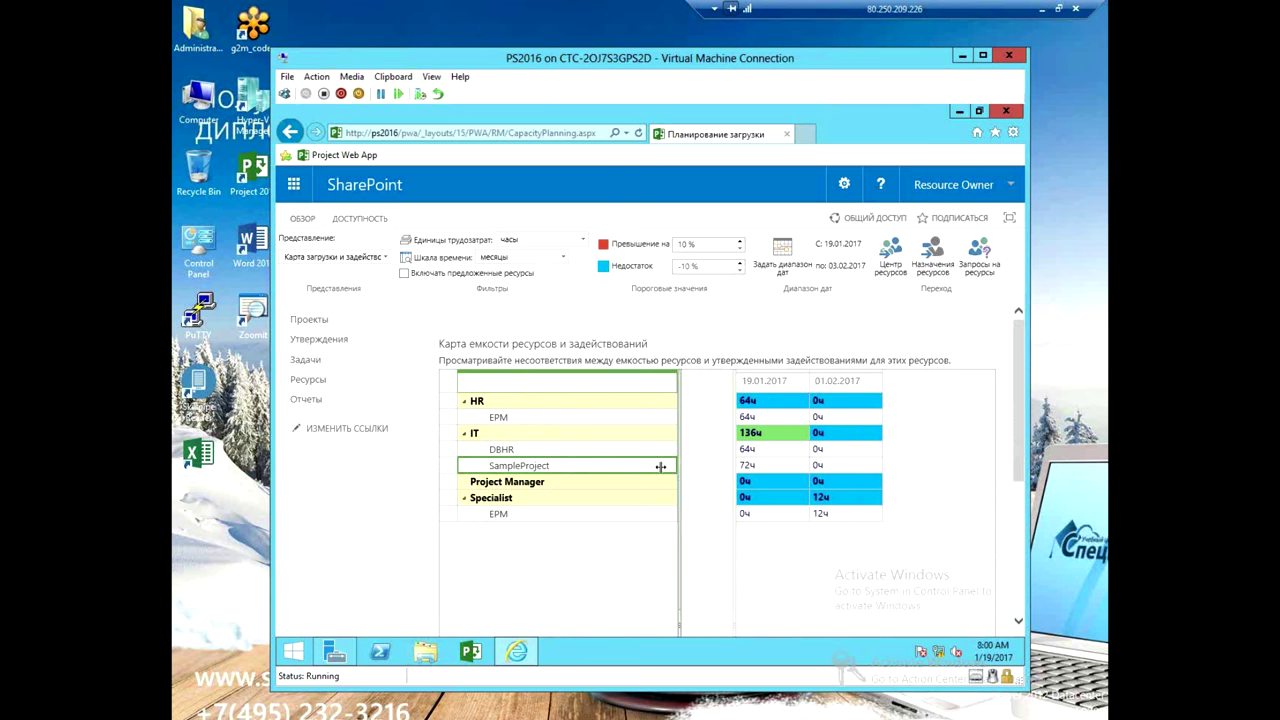
{"action": "left_click", "coordinate": [563, 257]}
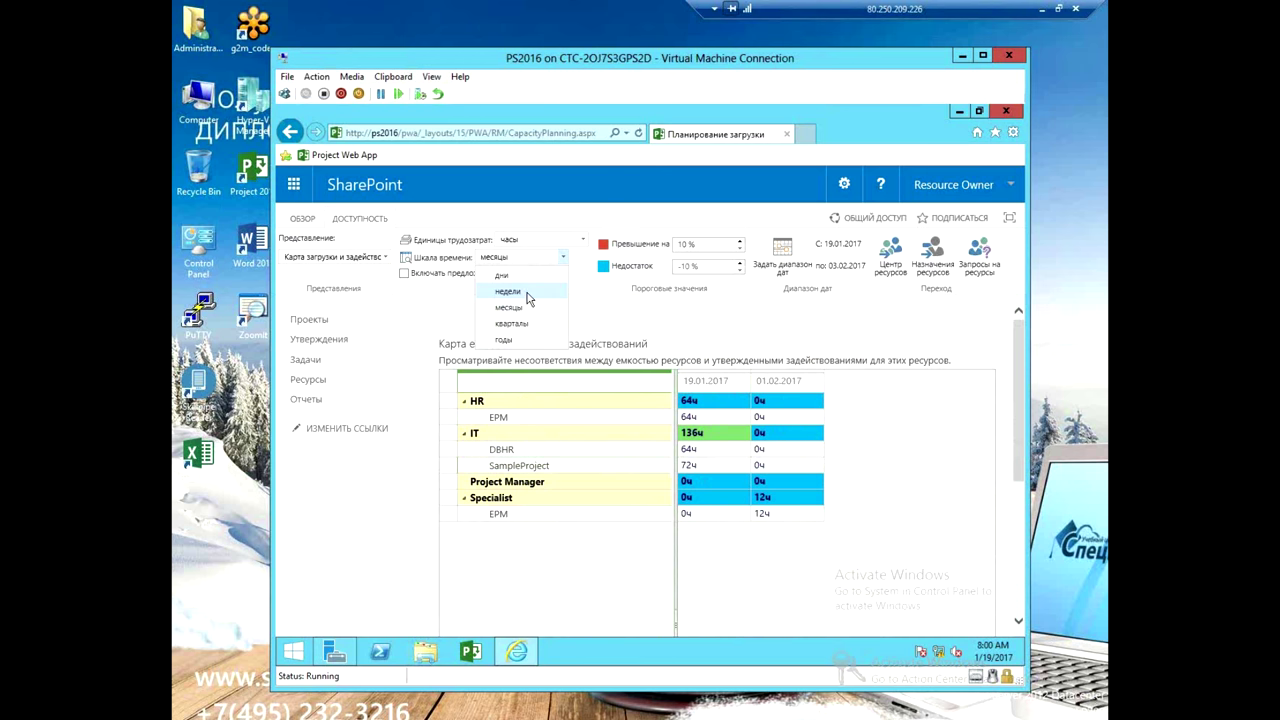
{"action": "left_click", "coordinate": [526, 292]}
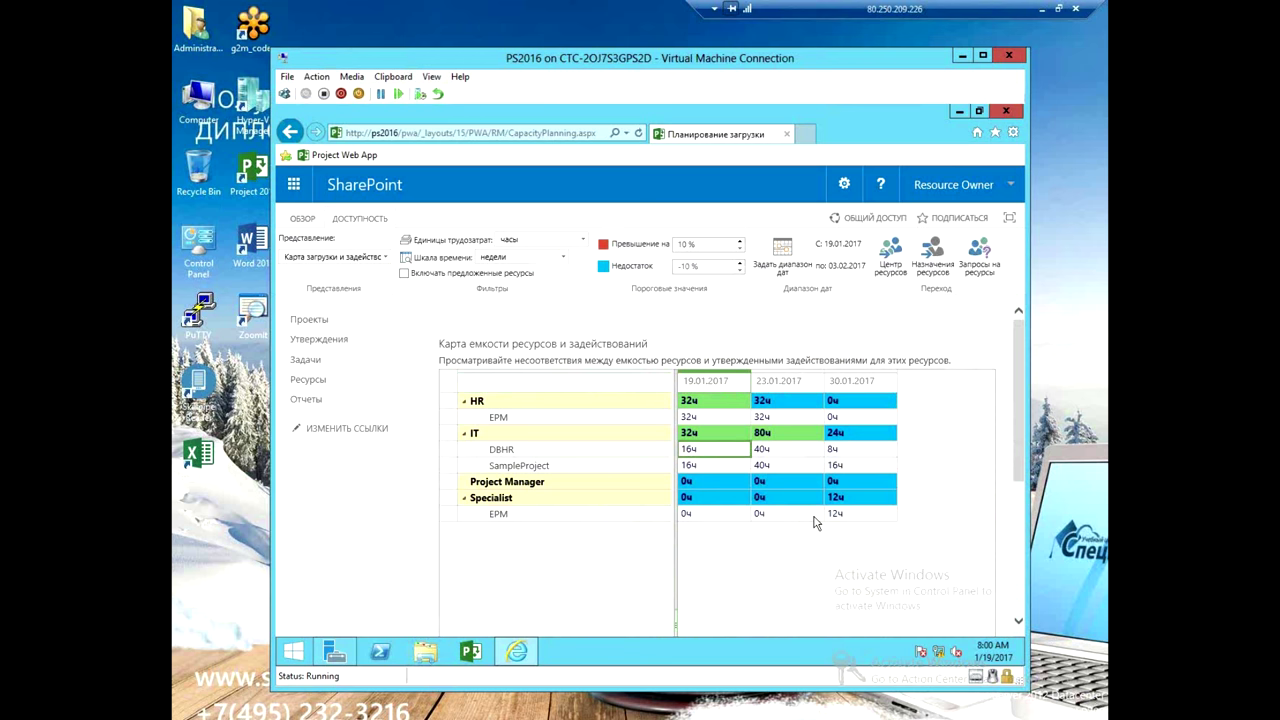
{"action": "left_click", "coordinate": [795, 432]}
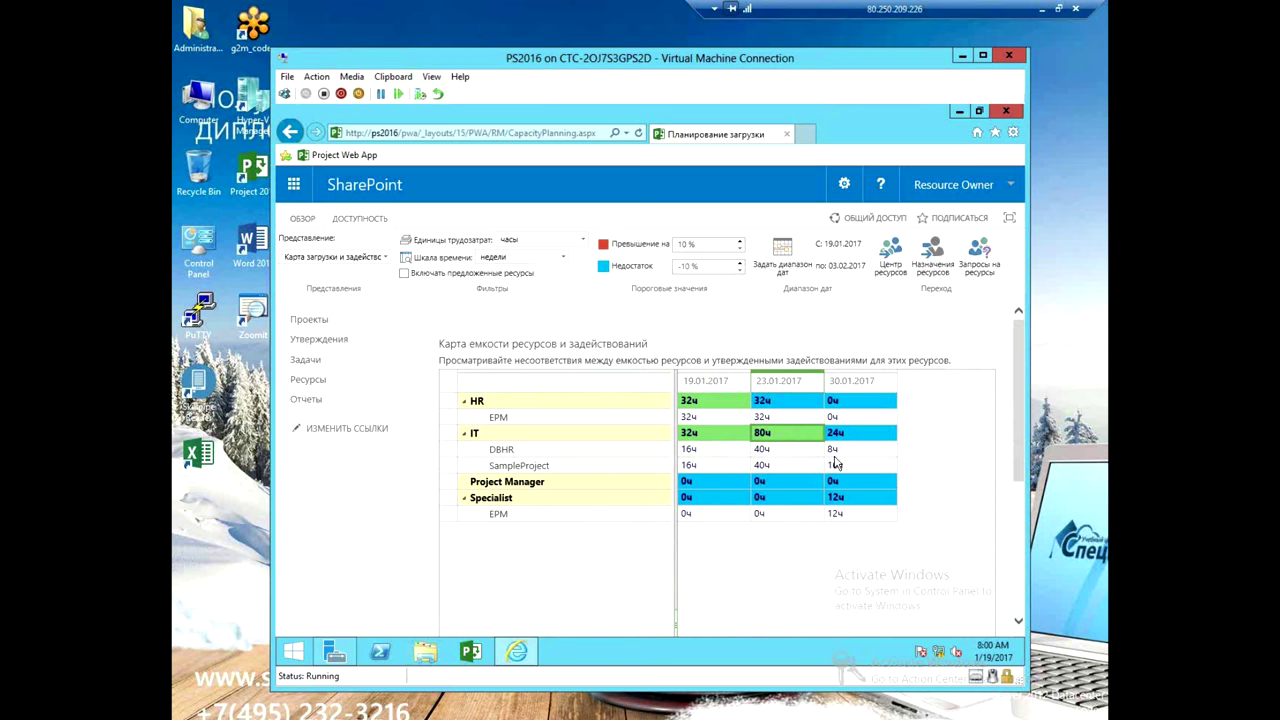
{"action": "left_click", "coordinate": [707, 405]}
- Set the capacity heat map's date range from 10.01.2017 to 03.03.2017
{"action": "left_click", "coordinate": [772, 268]}
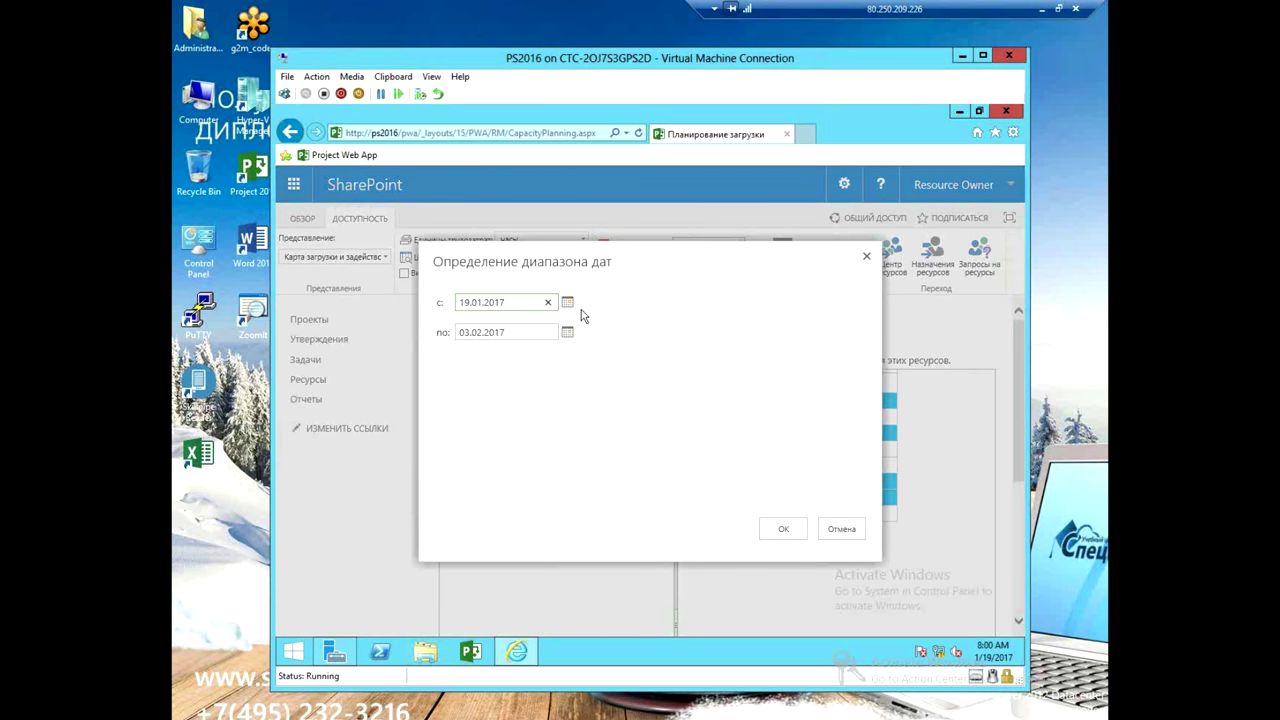
{"action": "left_click", "coordinate": [568, 304]}
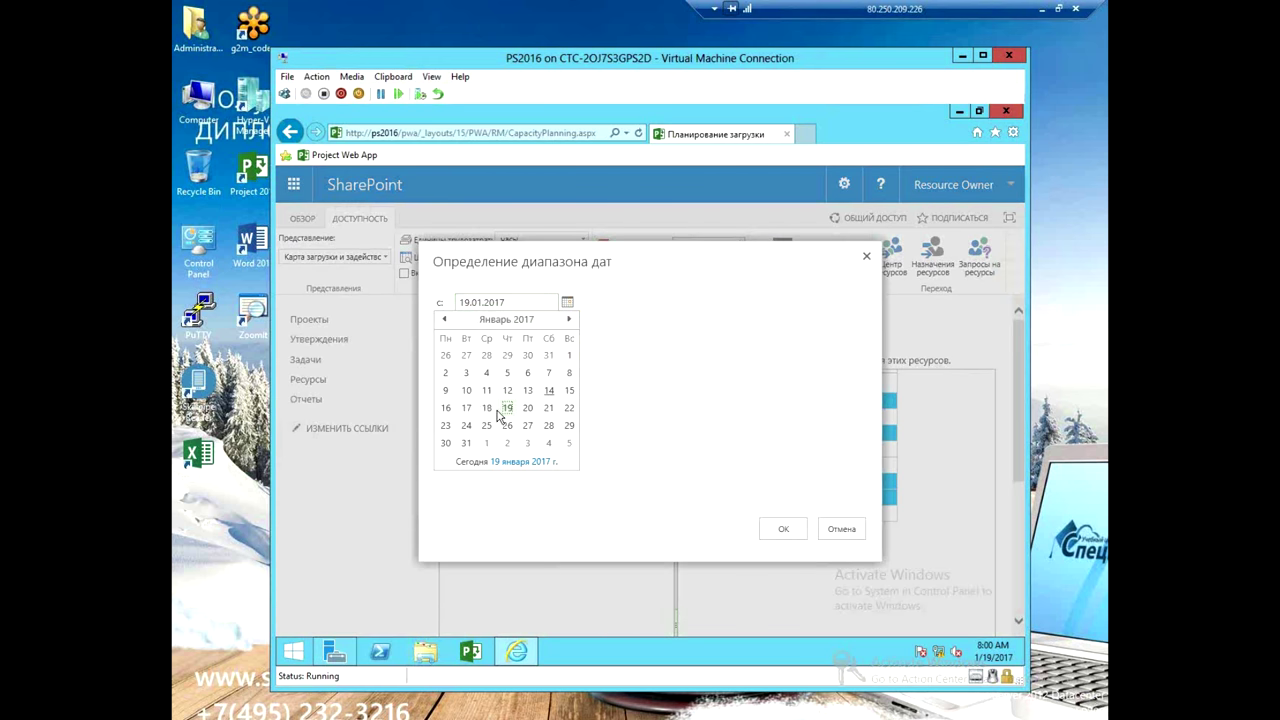
{"action": "left_click", "coordinate": [466, 390]}
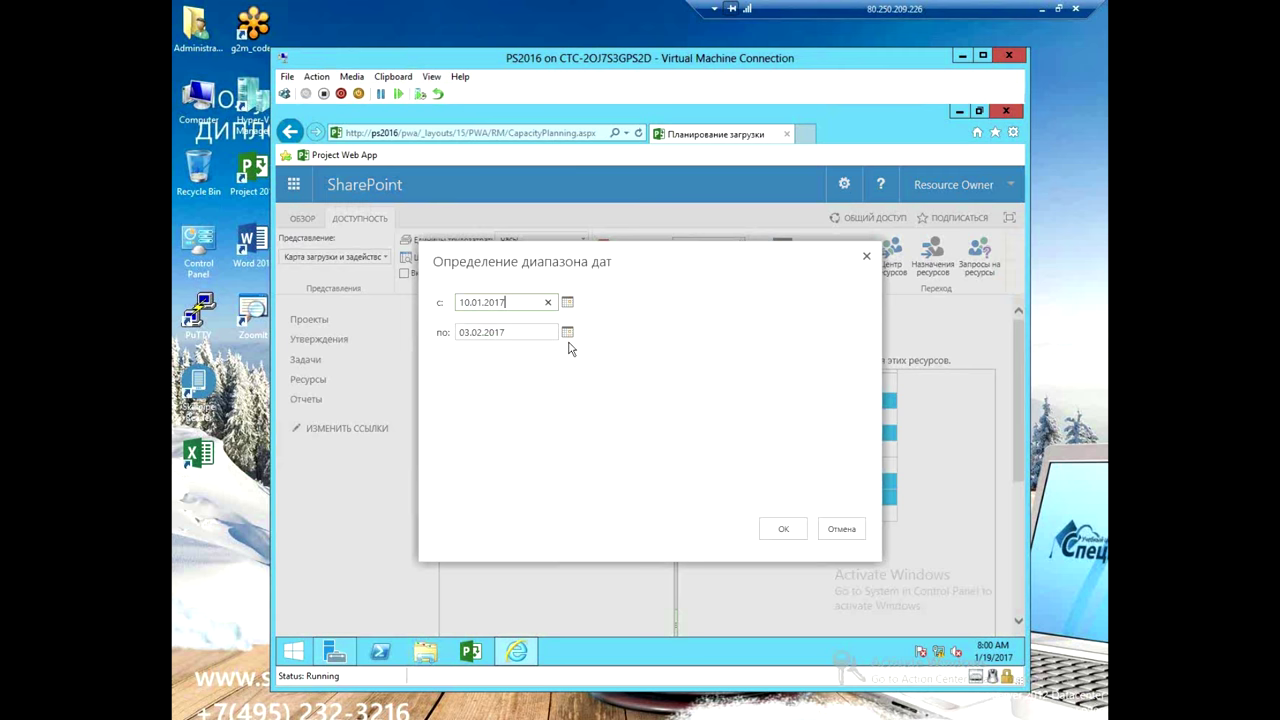
{"action": "left_click", "coordinate": [567, 333]}
{"action": "left_click", "coordinate": [567, 349]}
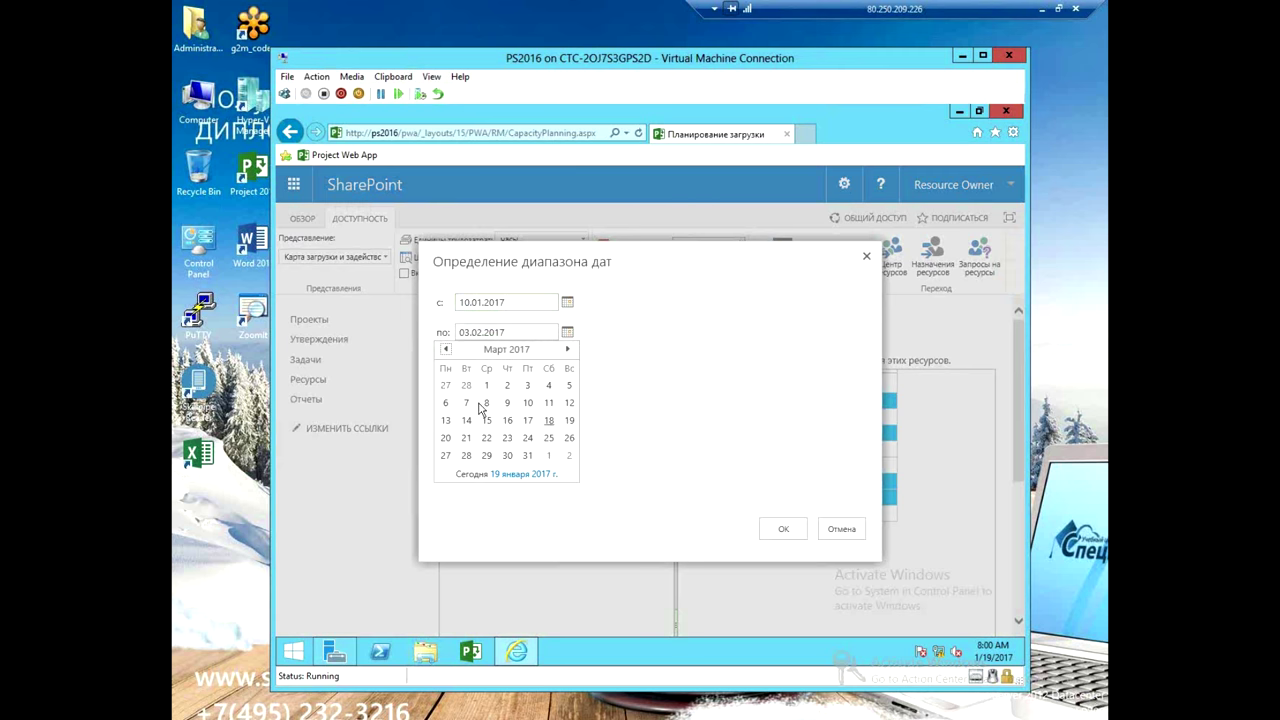
{"action": "left_click", "coordinate": [528, 388]}
{"action": "left_click", "coordinate": [785, 532]}
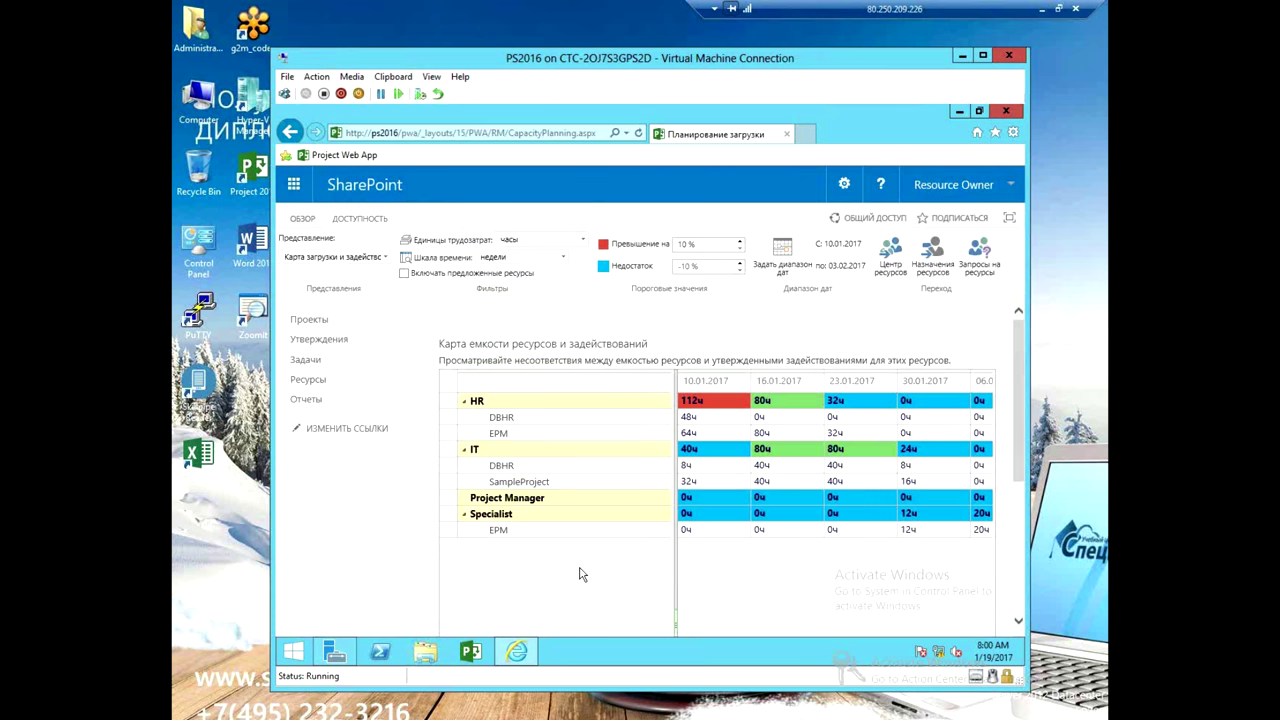
- Adjust the heat map's name column width and examine the weekly hours per resource and project, including the HR rows across the weeks
{"action": "left_click_drag", "start_coordinate": [676, 557], "coordinate": [582, 538]}
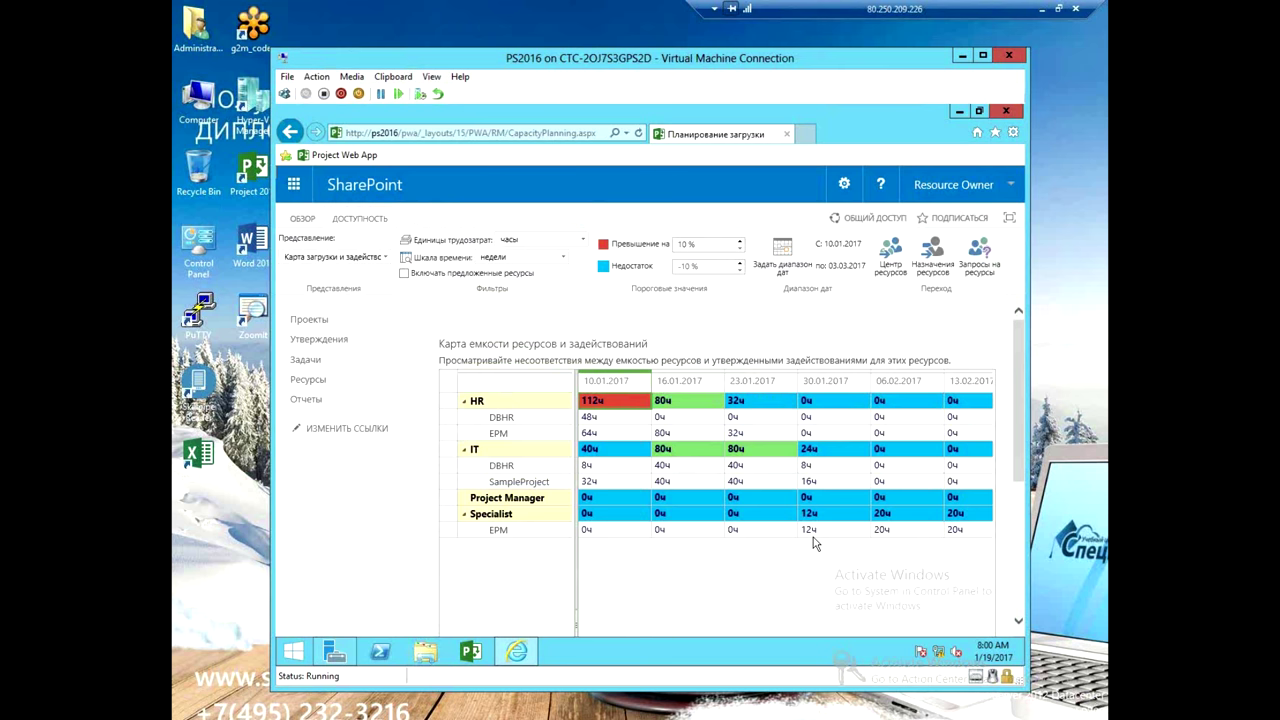
{"action": "key", "text": "Down"}
{"action": "key", "text": "Down"}
{"action": "key", "text": "Up"}
{"action": "key", "text": "Down"}
{"action": "key", "text": "Right"}
{"action": "key", "text": "Right"}
{"action": "key", "text": "Right"}
{"action": "key", "text": "Right"}
{"action": "key", "text": "Right"}
{"action": "key", "text": "Right"}
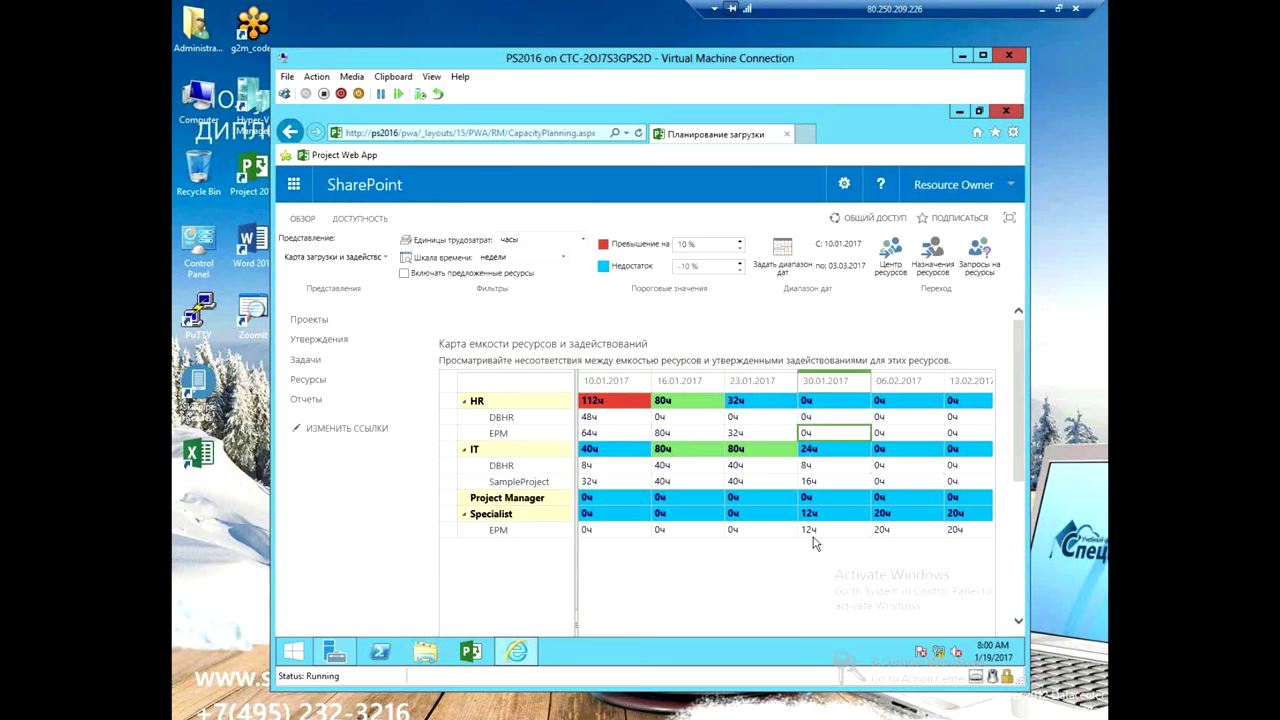
{"action": "key", "text": "Left"}
{"action": "key", "text": "Left"}
{"action": "key", "text": "Left"}
{"action": "key", "text": "Left"}
{"action": "key", "text": "Left"}
{"action": "key", "text": "Left"}
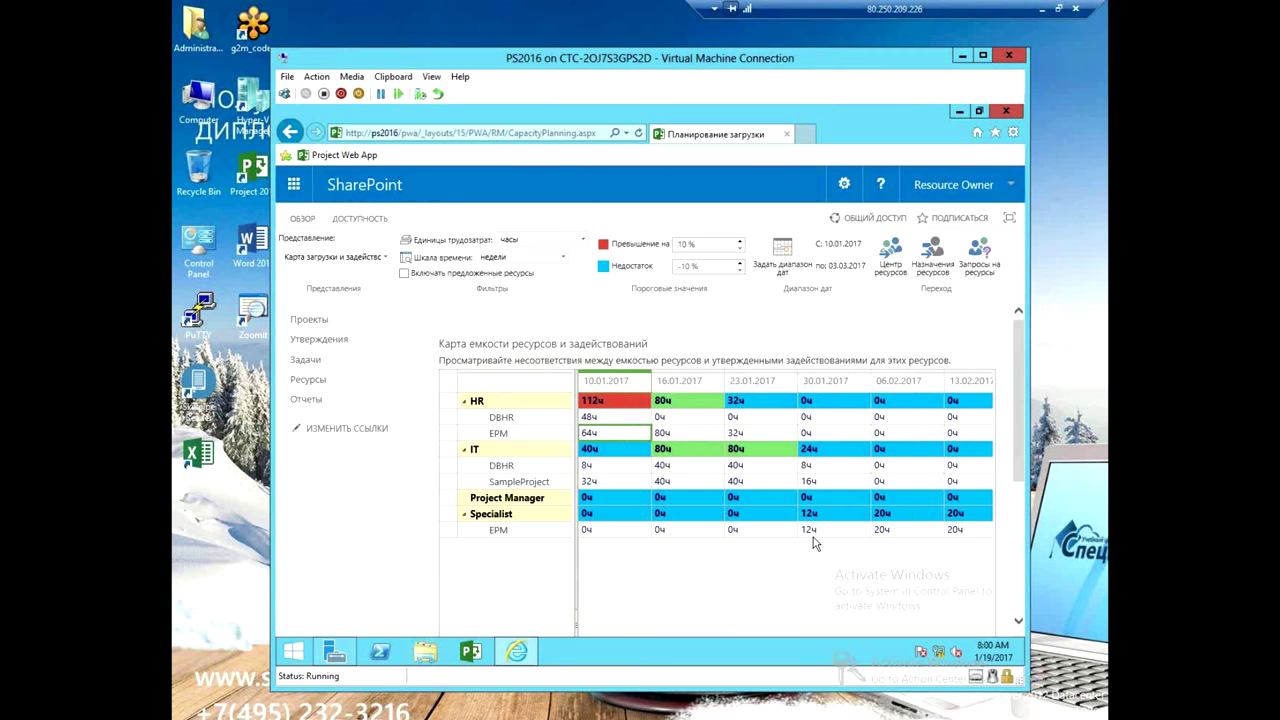
{"action": "left_click_drag", "start_coordinate": [577, 573], "coordinate": [629, 573]}
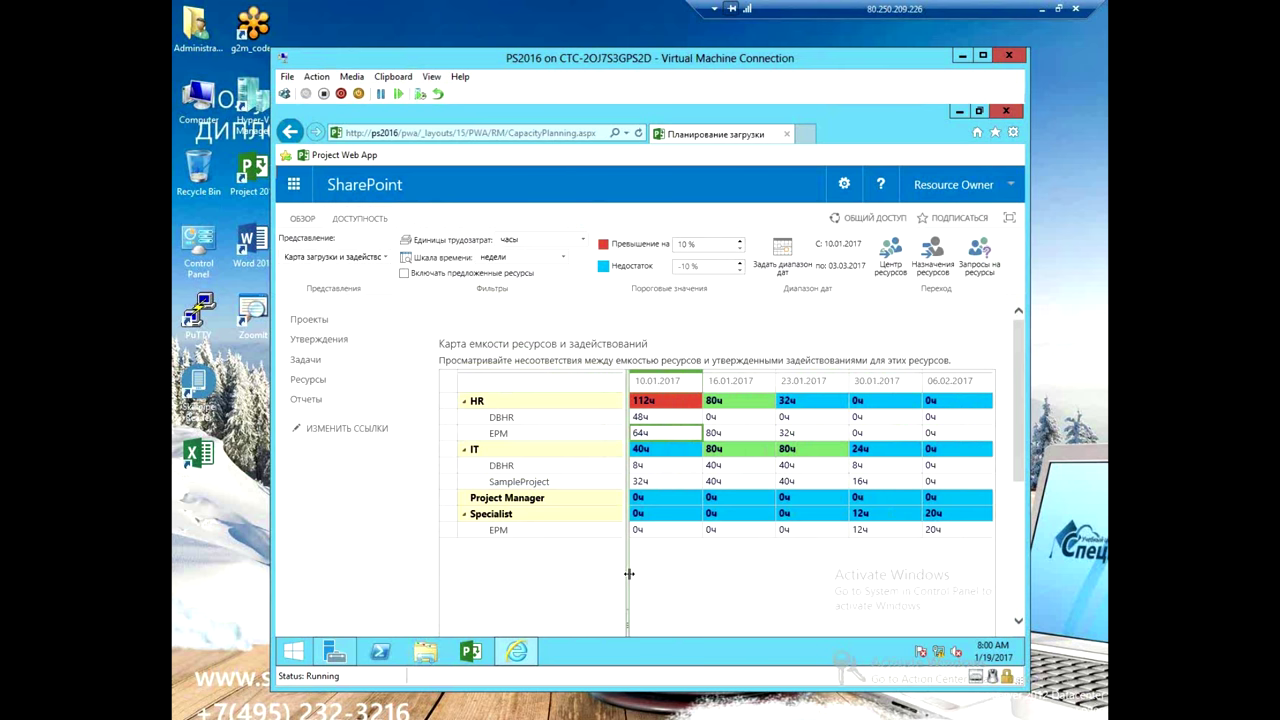
{"action": "left_click_drag", "start_coordinate": [629, 573], "coordinate": [592, 562]}
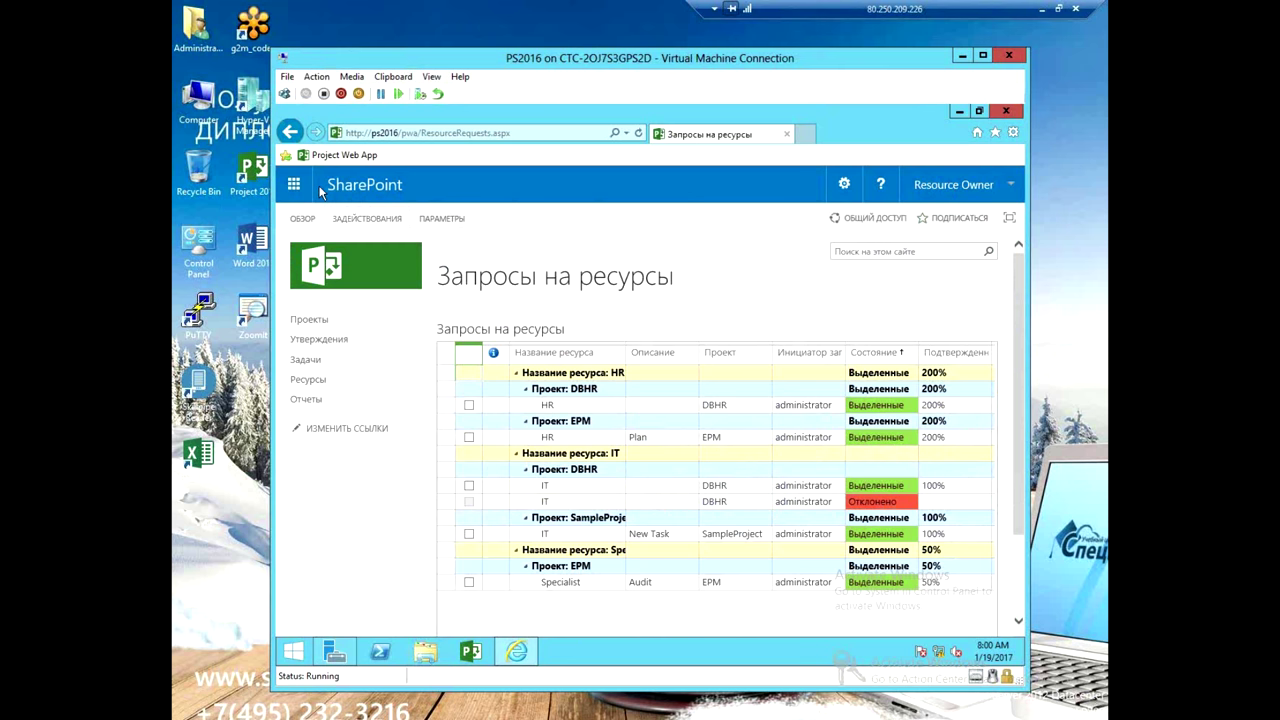
- Open the project center and check New Project's start date
{"action": "left_click", "coordinate": [308, 320]}
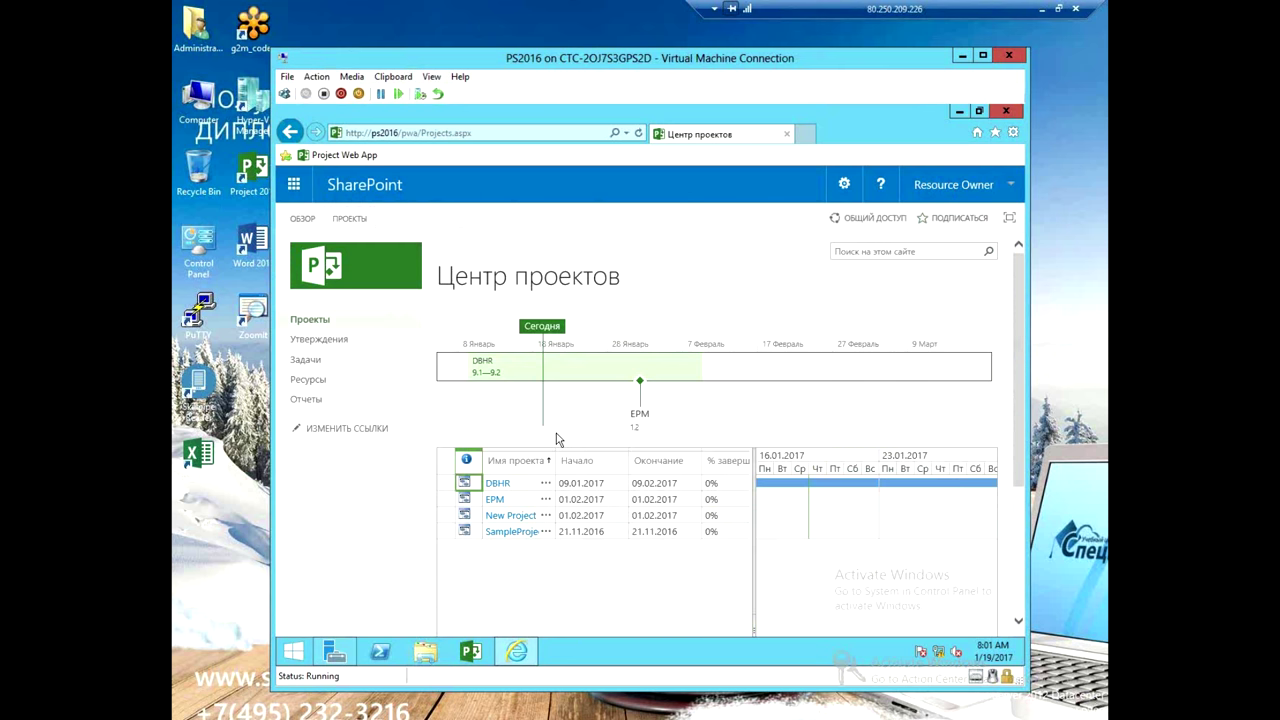
{"action": "left_click", "coordinate": [580, 516]}
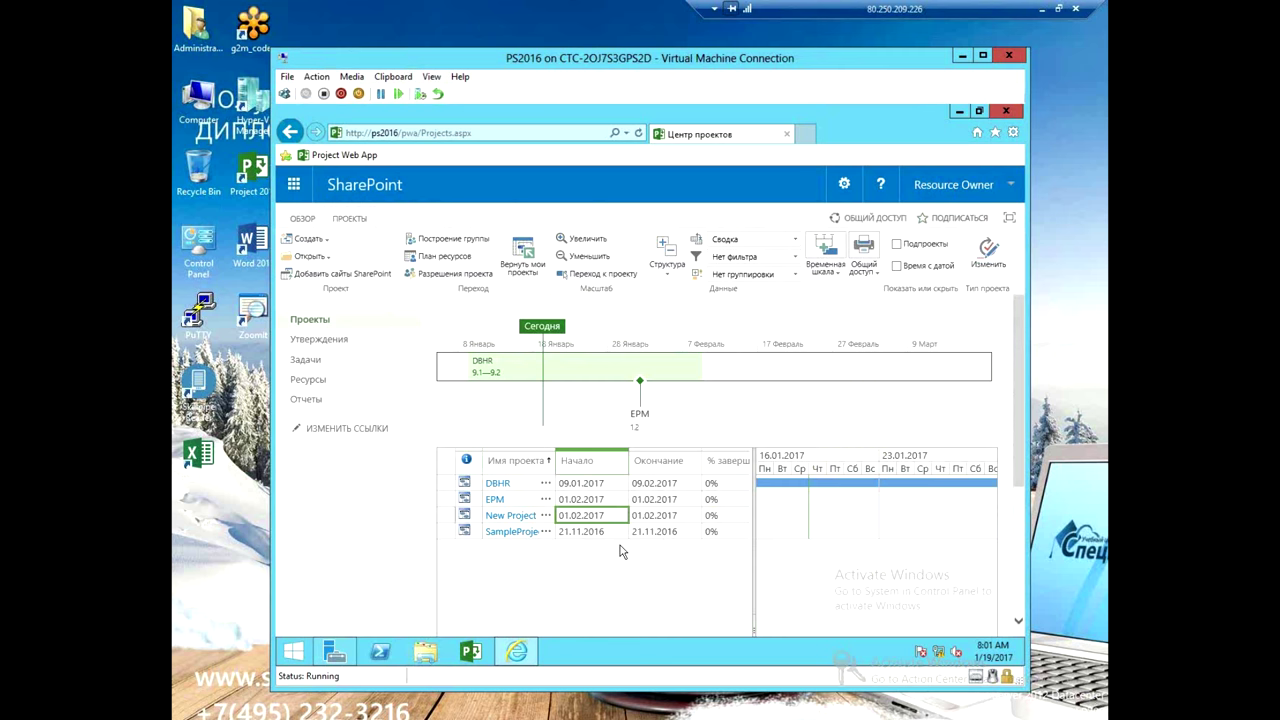
- In the resource center, add Master and Professional to the selection, deselect Project Manager, and open the selected resources' requests
{"action": "left_click", "coordinate": [308, 380]}
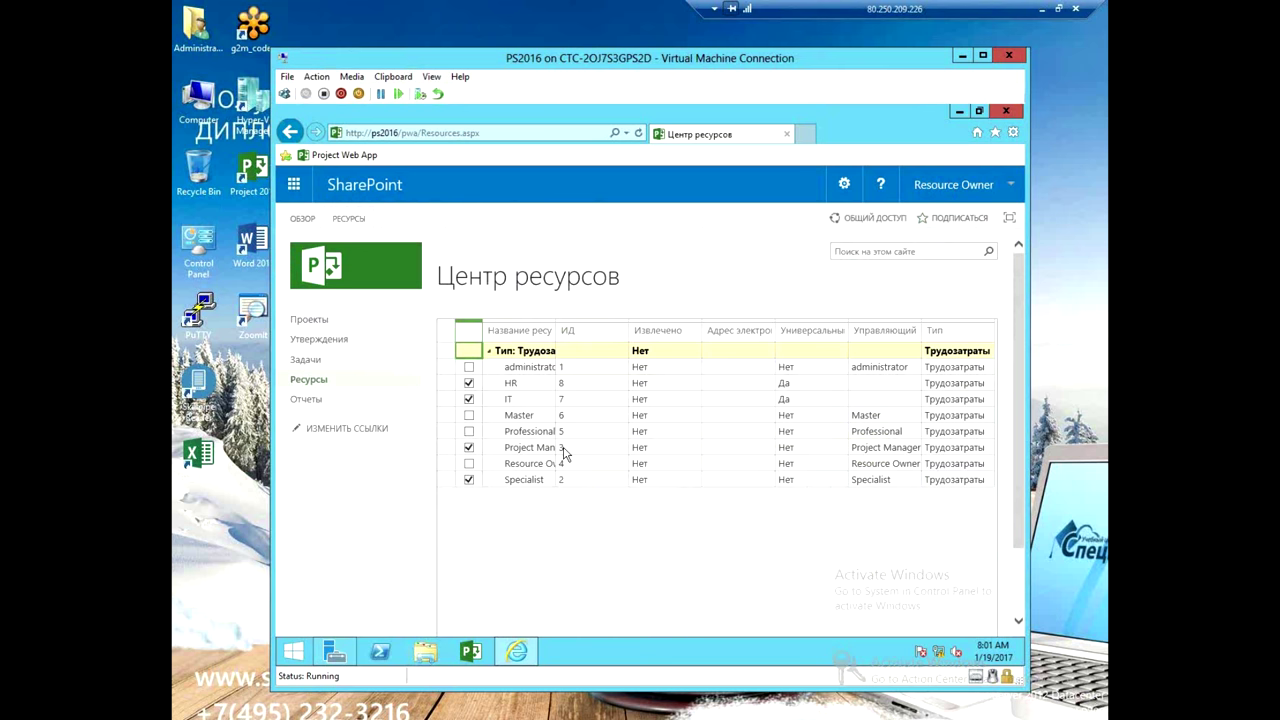
{"action": "left_click", "coordinate": [469, 415]}
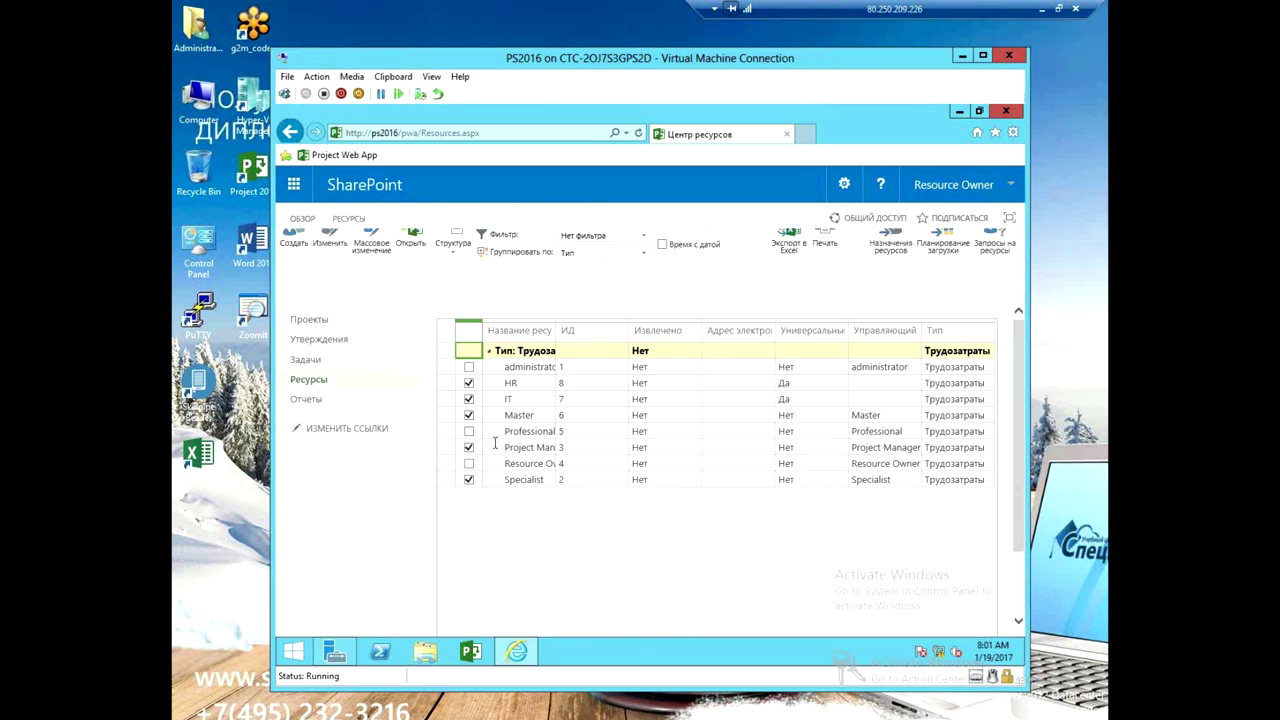
{"action": "left_click", "coordinate": [469, 431]}
{"action": "left_click", "coordinate": [469, 447]}
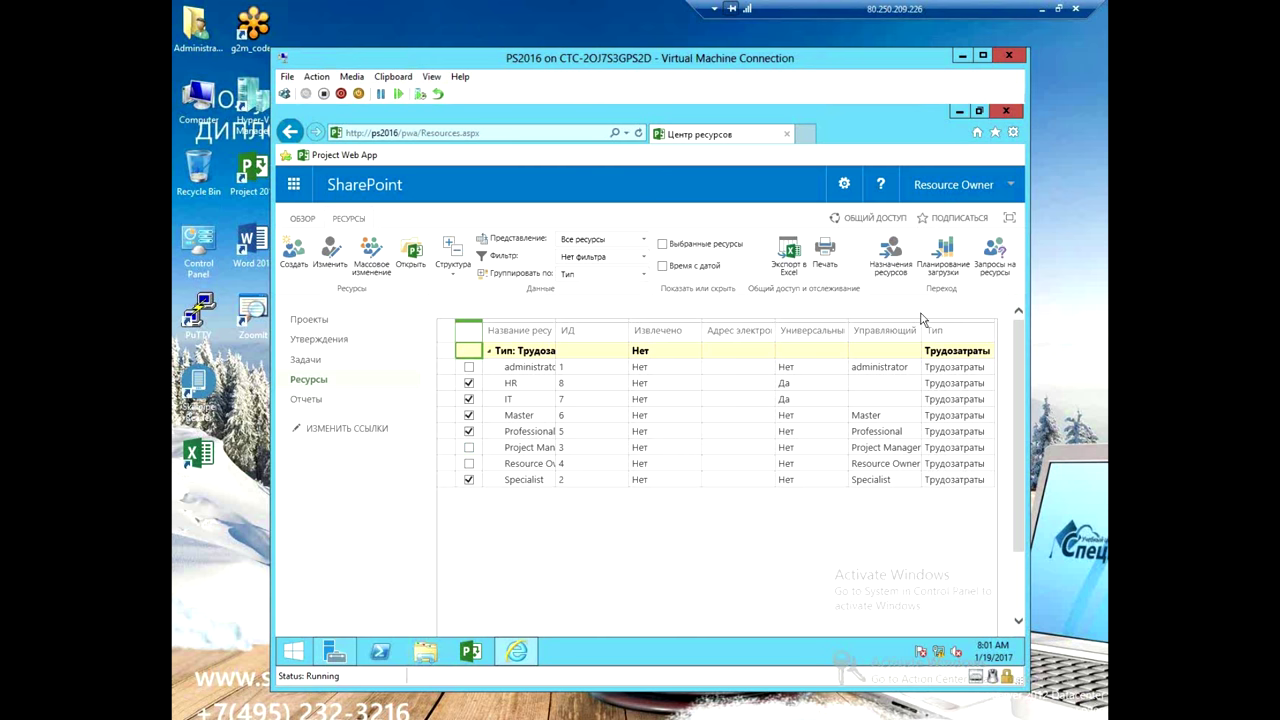
{"action": "left_click", "coordinate": [987, 262]}
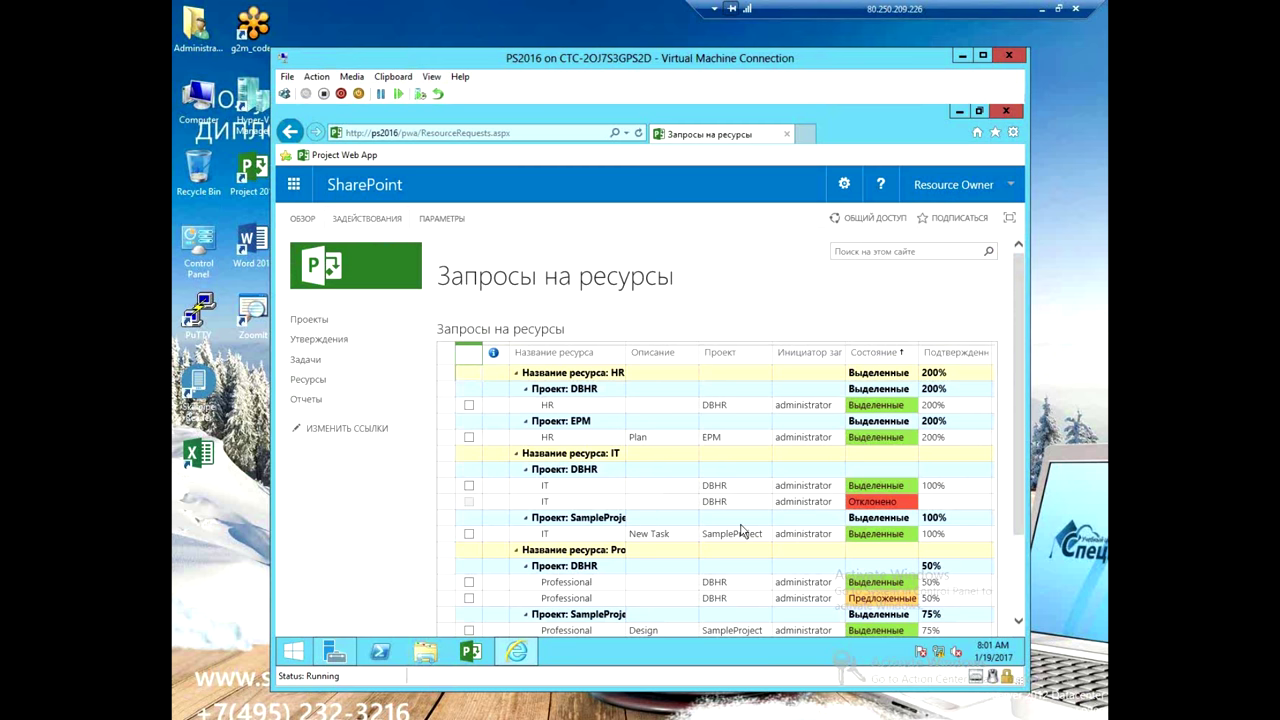
- Start a new engagement for resource Master on New Project with the description "Design"
{"action": "left_click", "coordinate": [376, 220]}
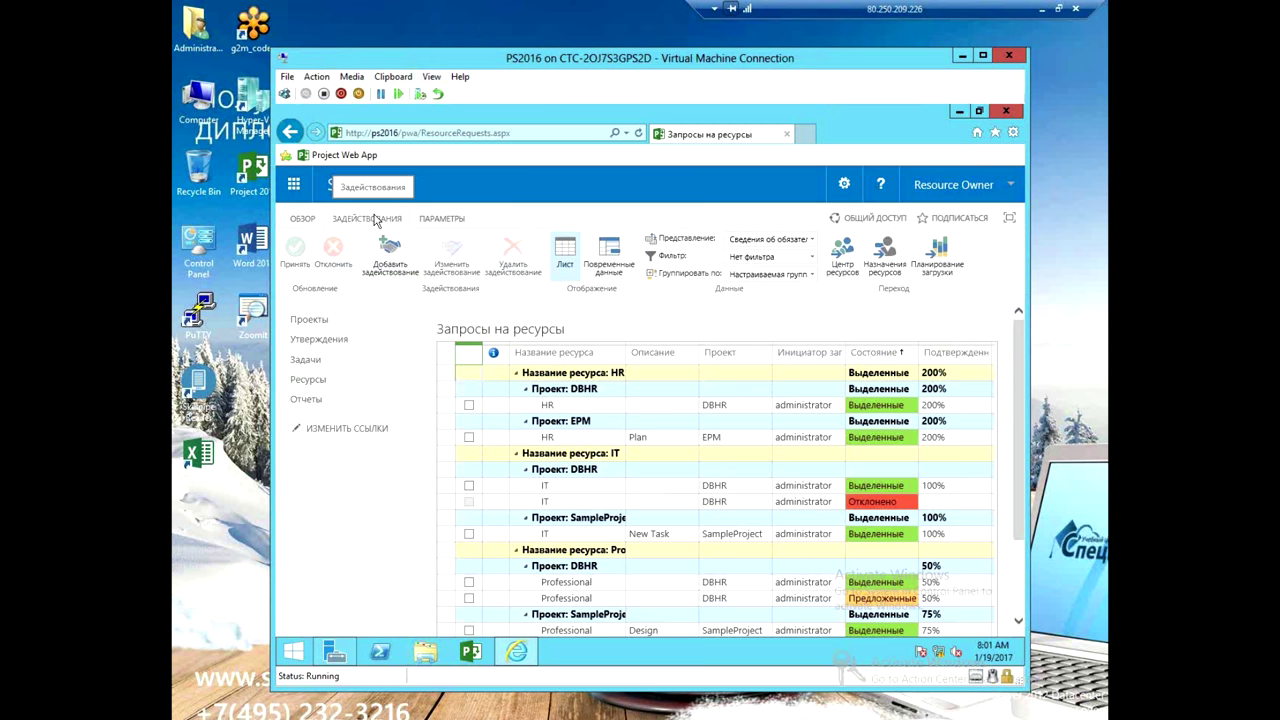
{"action": "left_click", "coordinate": [392, 255]}
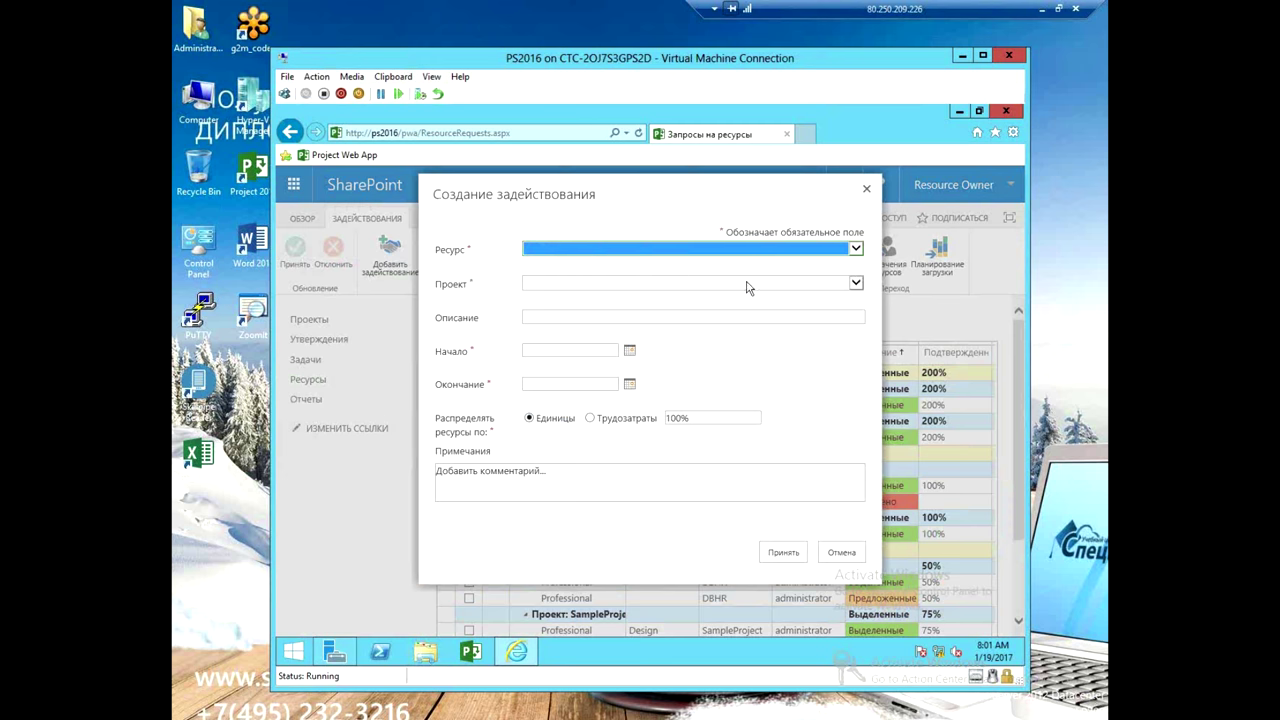
{"action": "left_click", "coordinate": [856, 249]}
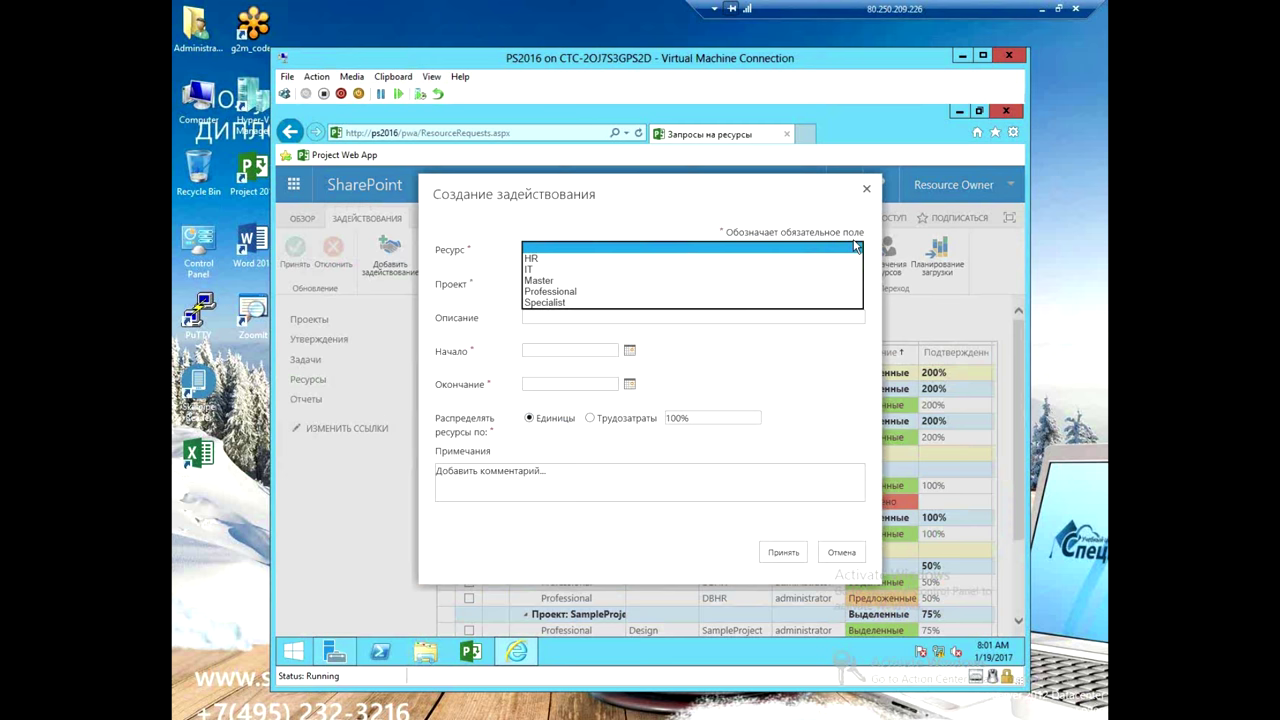
{"action": "left_click", "coordinate": [688, 281]}
{"action": "left_click", "coordinate": [669, 286]}
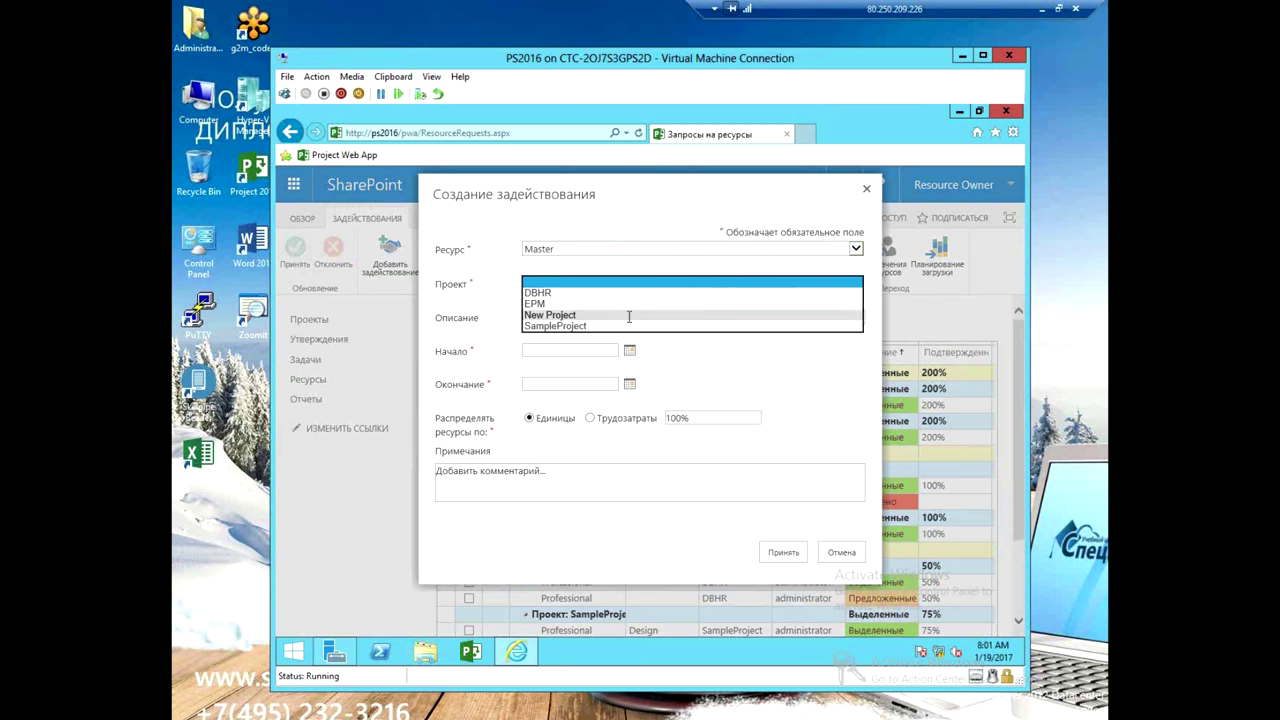
{"action": "left_click", "coordinate": [628, 315]}
{"action": "left_click", "coordinate": [608, 318]}
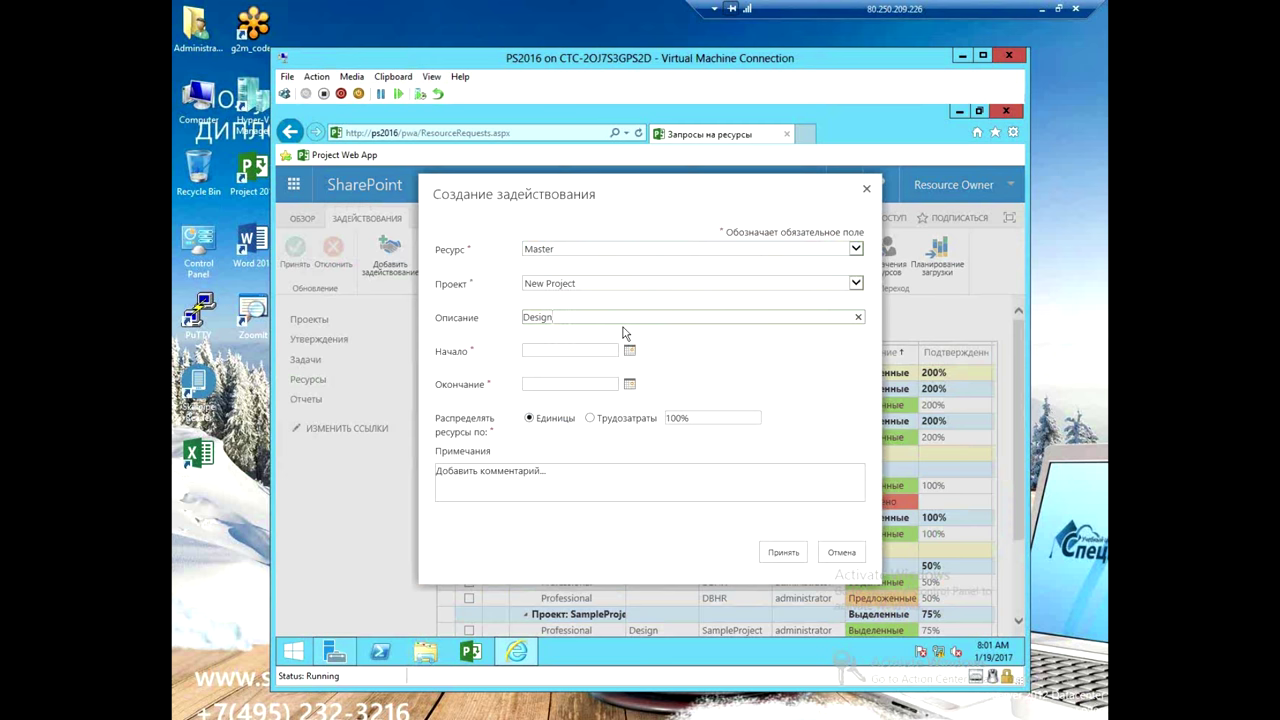
- Set the engagement's start to 01.02.2017 and its finish to 28.02.2017
{"action": "left_click", "coordinate": [630, 352]}
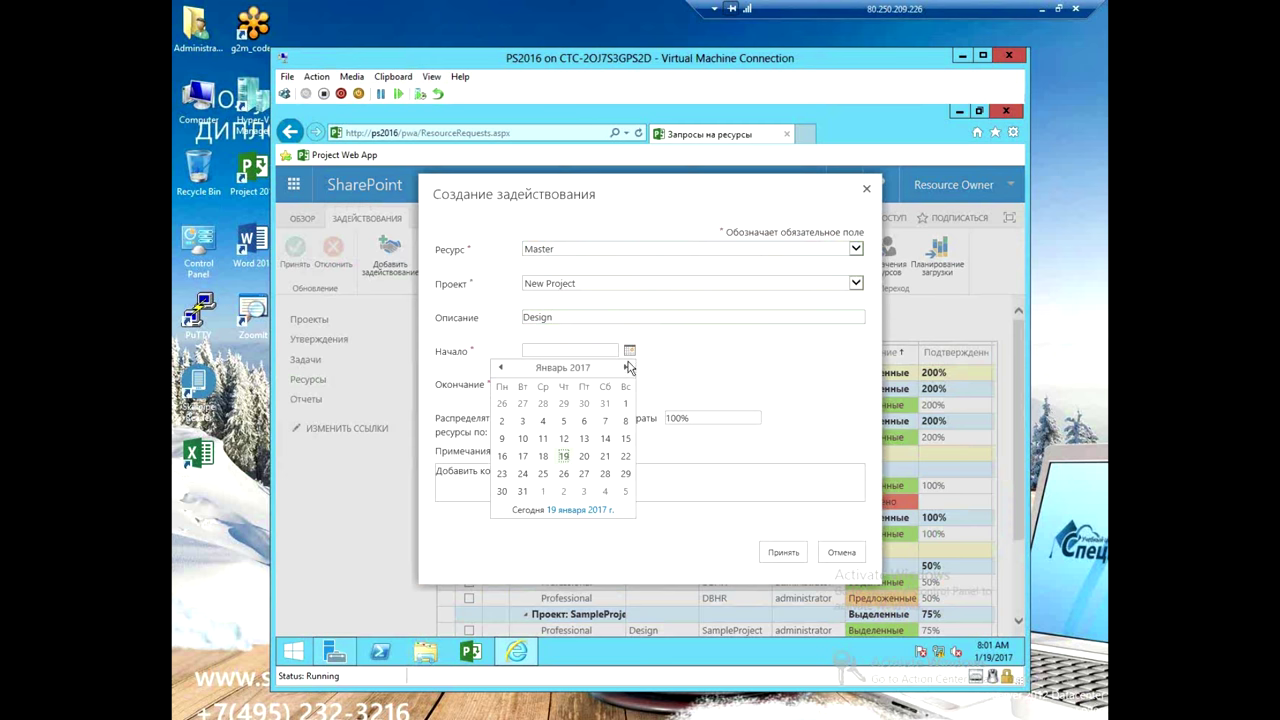
{"action": "left_click", "coordinate": [626, 369]}
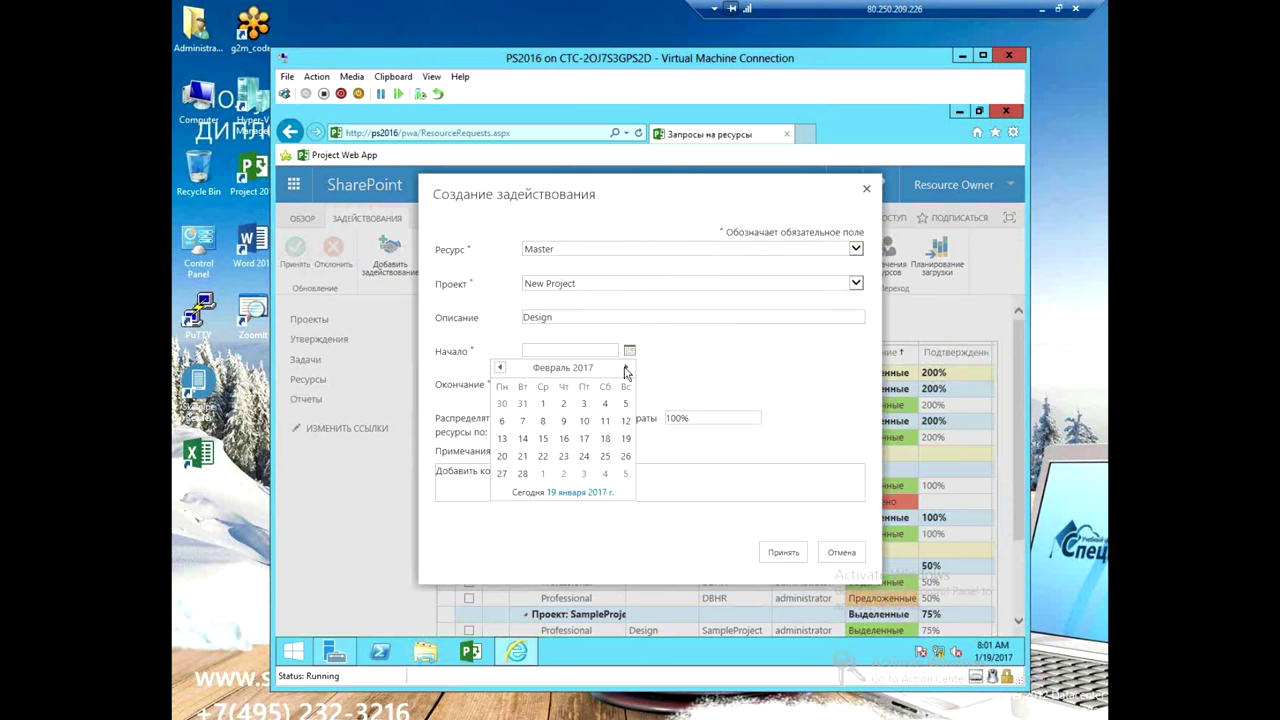
{"action": "left_click", "coordinate": [543, 404]}
{"action": "left_click", "coordinate": [629, 382]}
{"action": "left_click", "coordinate": [626, 404]}
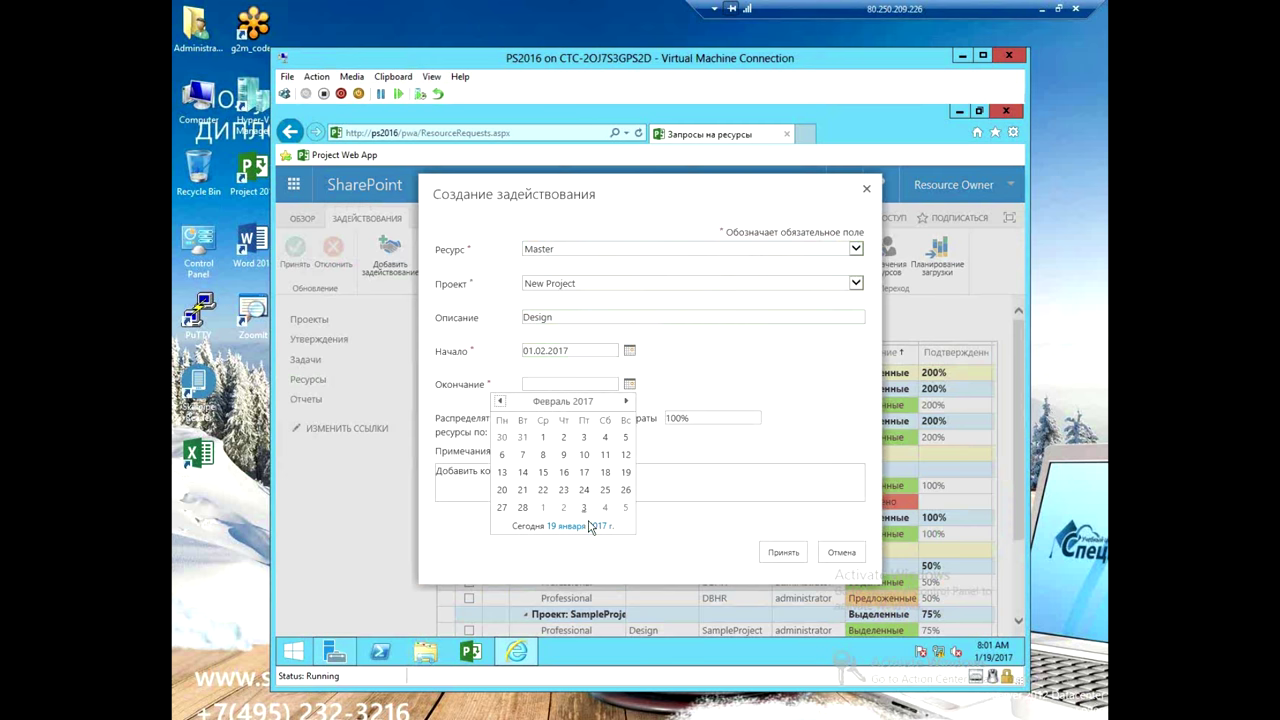
{"action": "left_click", "coordinate": [526, 508]}
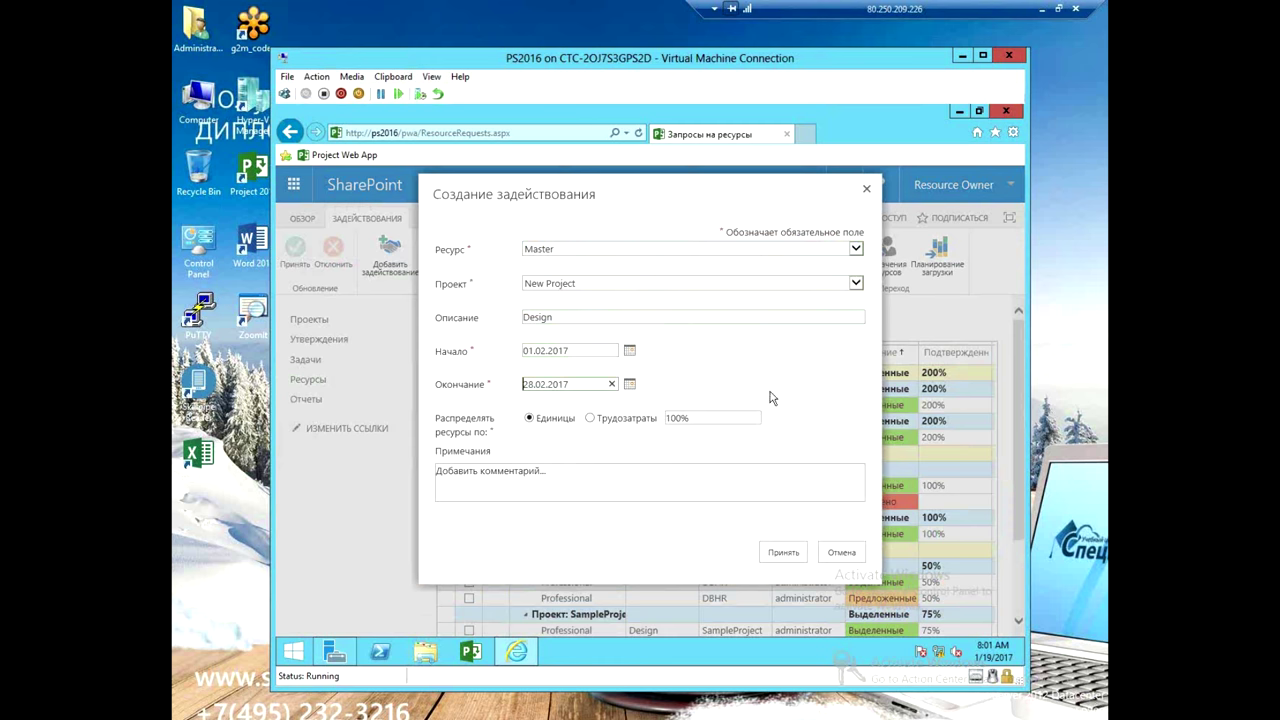
- Allocate the engagement at 50 units, leave the comment empty, and submit it
{"action": "left_click", "coordinate": [666, 442]}
{"action": "key", "text": "Tab"}
{"action": "type", "text": "5"}
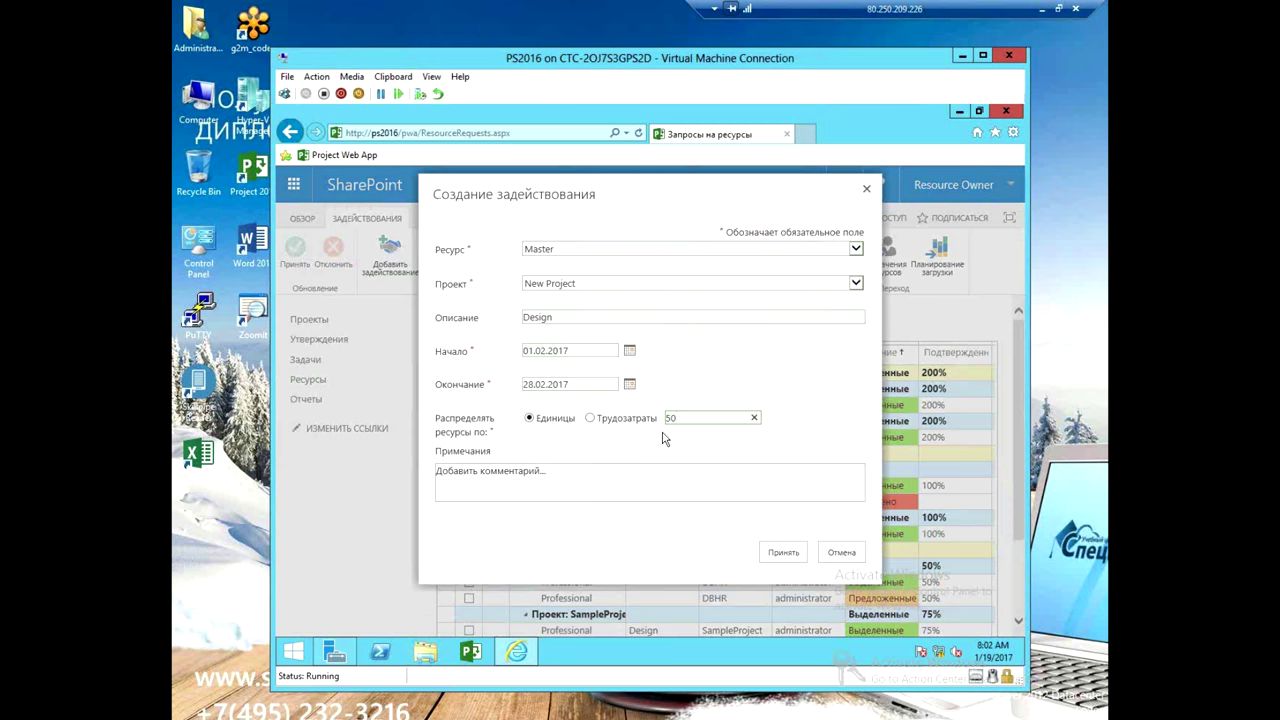
{"action": "left_click", "coordinate": [557, 492]}
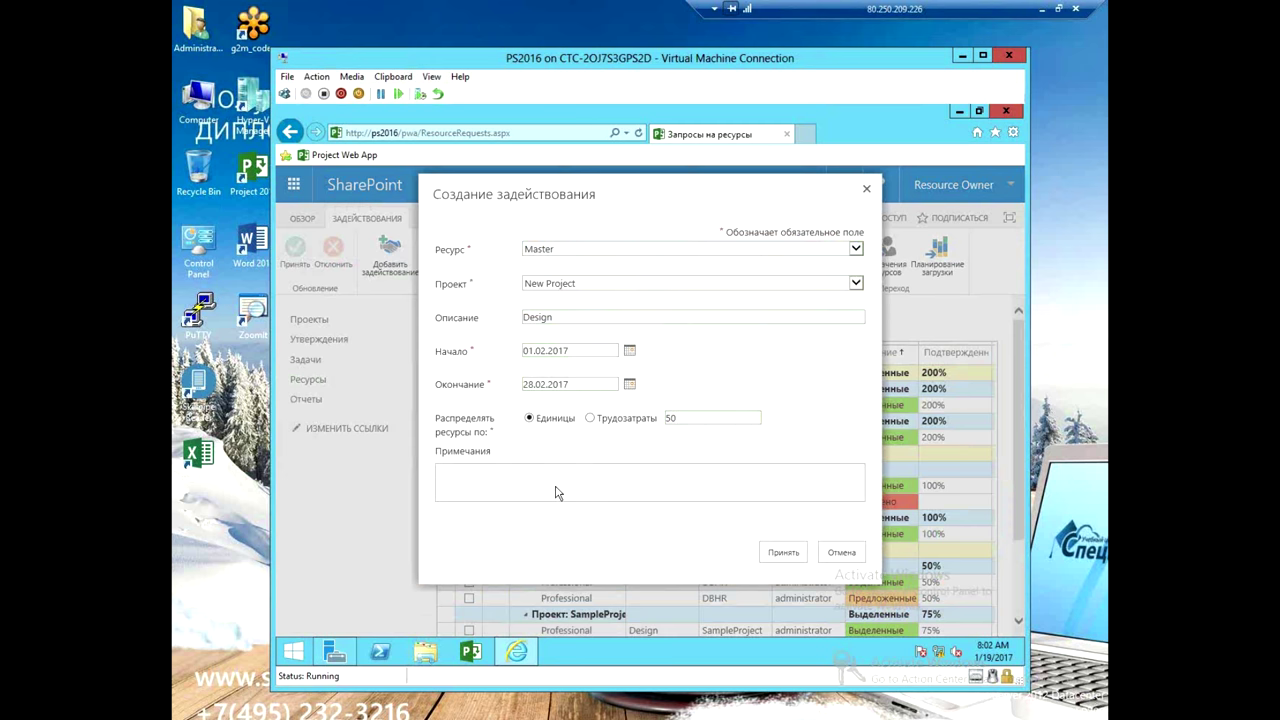
{"action": "left_click", "coordinate": [770, 555]}
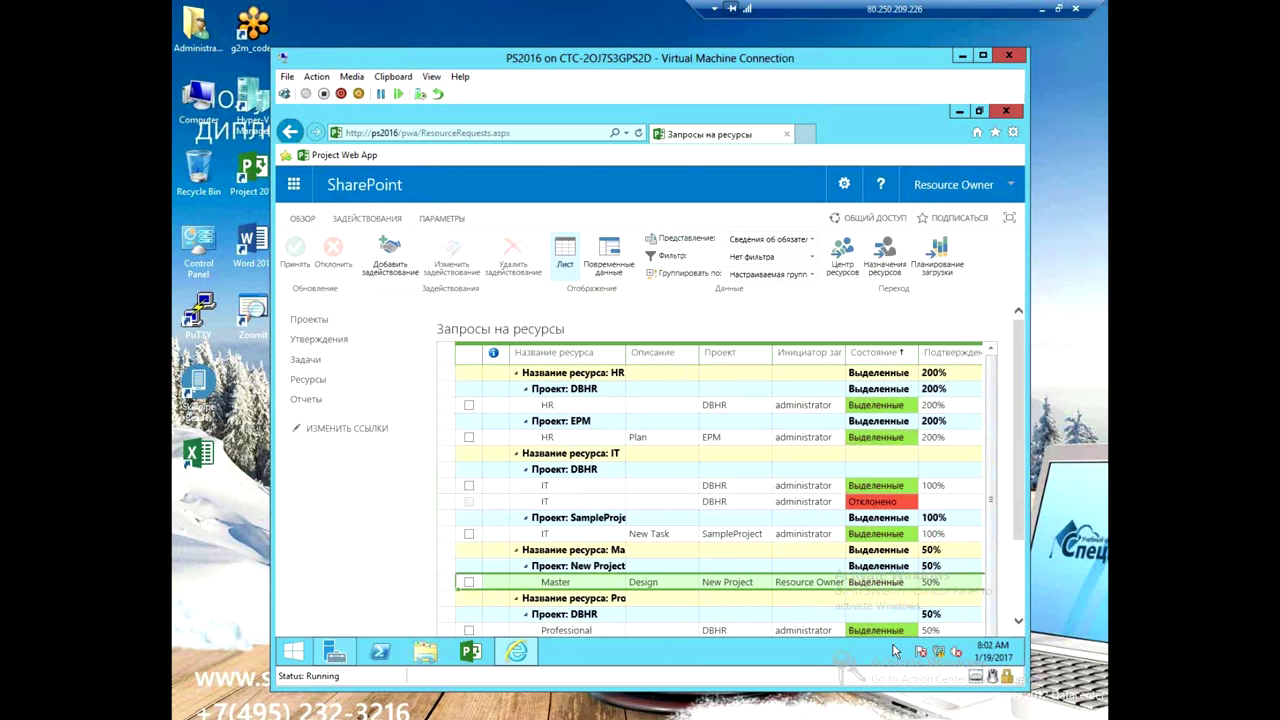
- Review the Master engagement's state, committed units, and committed start and finish dates in the requests list
{"action": "left_click", "coordinate": [940, 586]}
{"action": "left_click", "coordinate": [842, 582]}
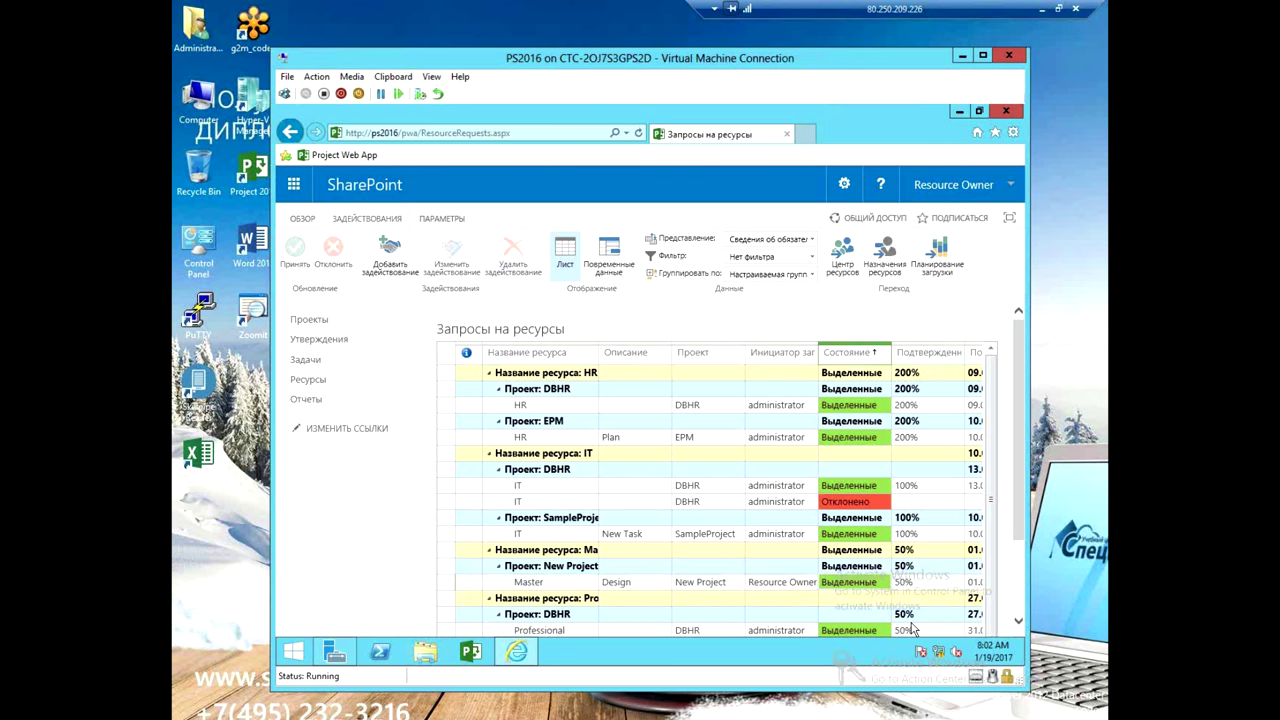
{"action": "key", "text": "Right"}
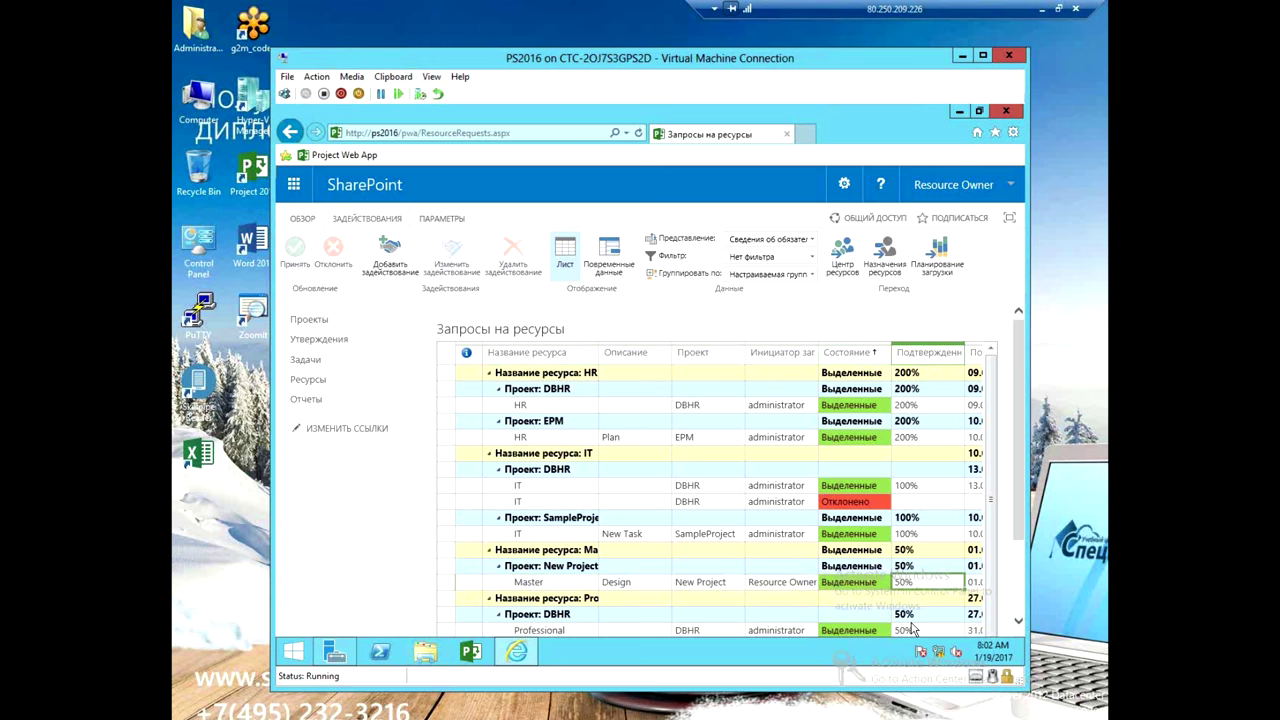
{"action": "key", "text": "Right"}
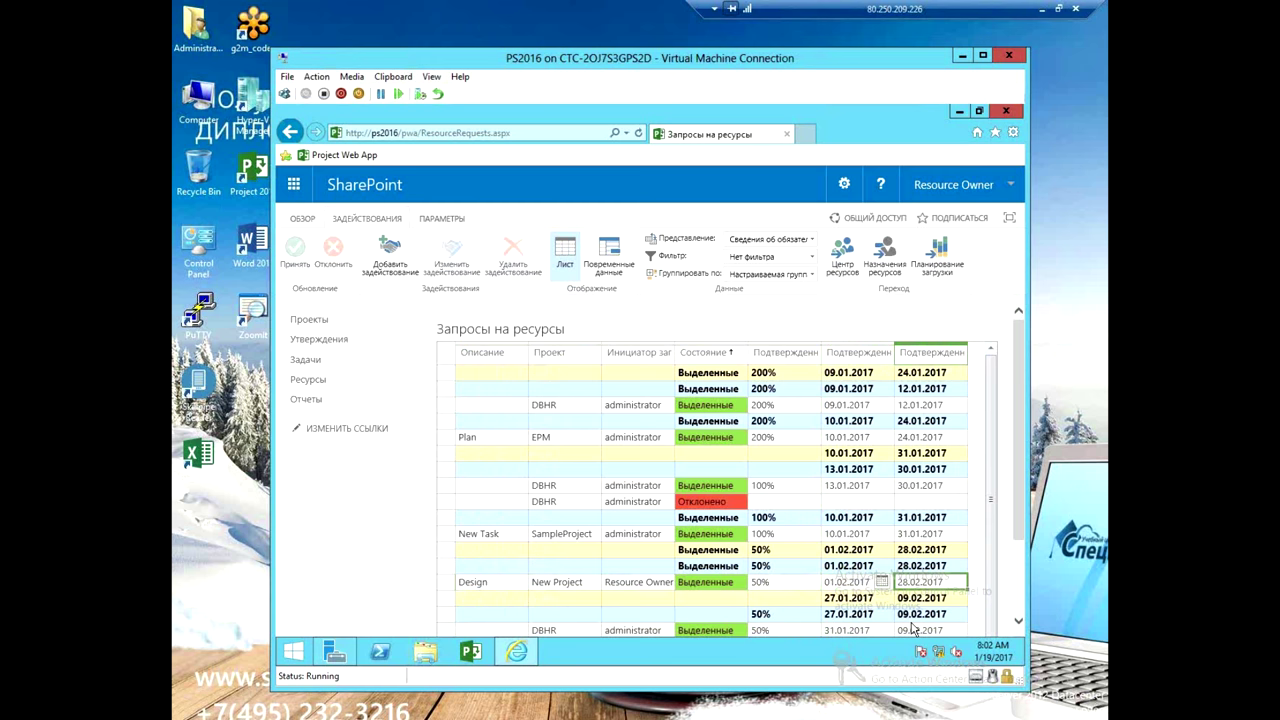
- Open capacity planning and select the New Project row under Master in the capacity and engagement heat map
{"action": "key", "text": "Left"}
{"action": "key", "text": "Left"}
{"action": "key", "text": "Left"}
{"action": "key", "text": "Left"}
{"action": "key", "text": "Left"}
{"action": "key", "text": "Left"}
{"action": "key", "text": "Left"}
{"action": "key", "text": "Left"}
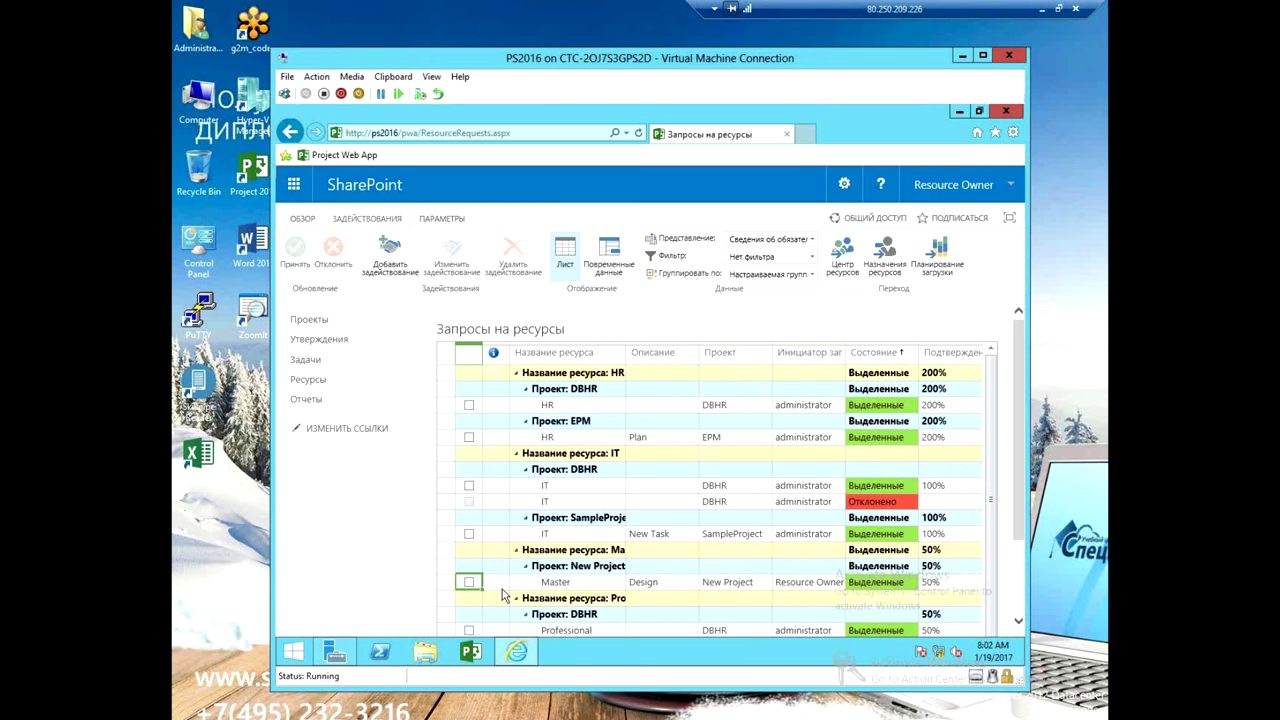
{"action": "left_click", "coordinate": [941, 268]}
{"action": "left_click", "coordinate": [508, 512]}
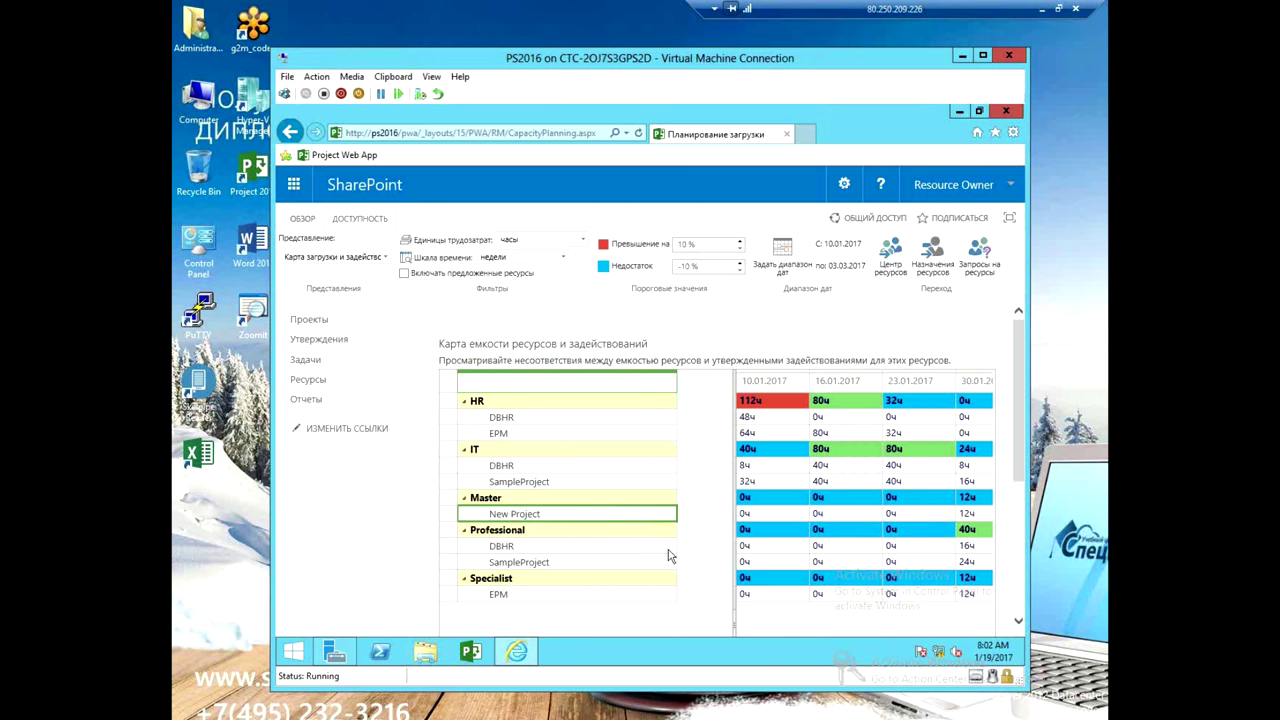
- Examine Master's weekly engagement hours on New Project from 30.01.2017 to the end of February
{"action": "left_click", "coordinate": [980, 515]}
{"action": "key", "text": "Right"}
{"action": "key", "text": "Right"}
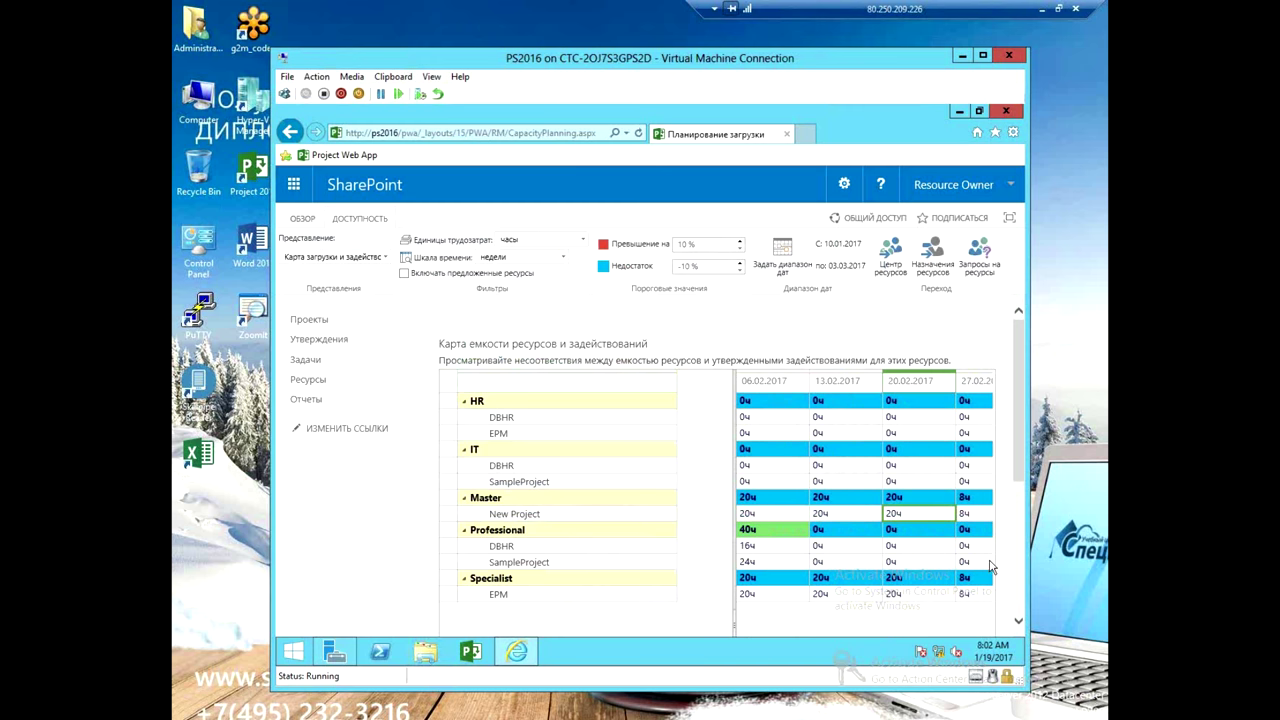
{"action": "key", "text": "Left"}
{"action": "key", "text": "Left"}
{"action": "key", "text": "Left"}
{"action": "key", "text": "Left"}
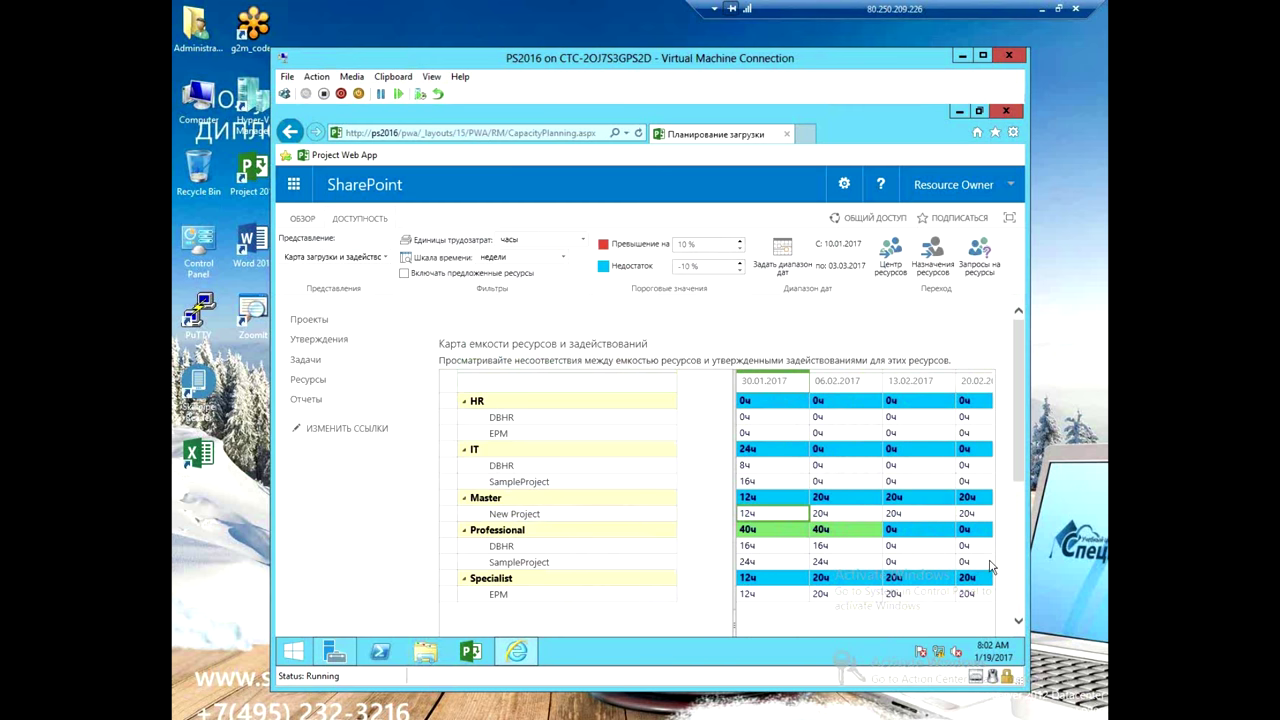
- Examine the details of Master's New Project engagement for the week of 13.02.2017, close them, and widen the heat map's timeline area
{"action": "left_click", "coordinate": [919, 517]}
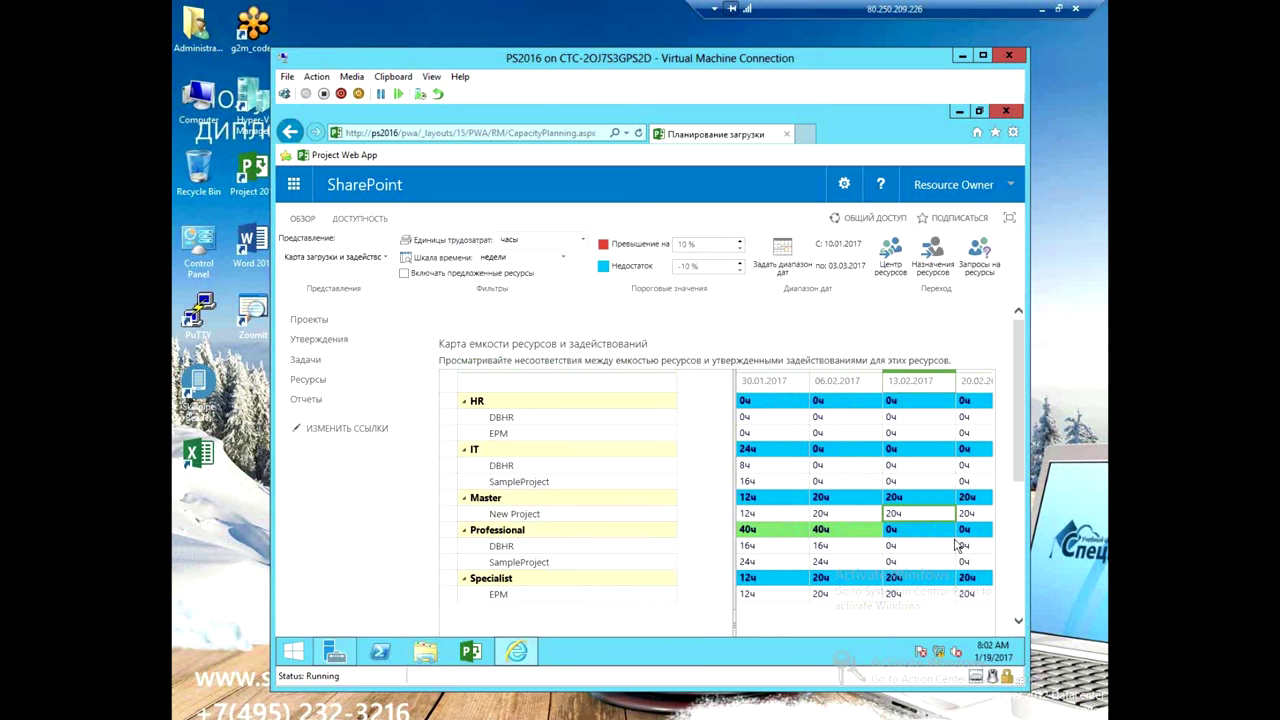
{"action": "left_click", "coordinate": [893, 515]}
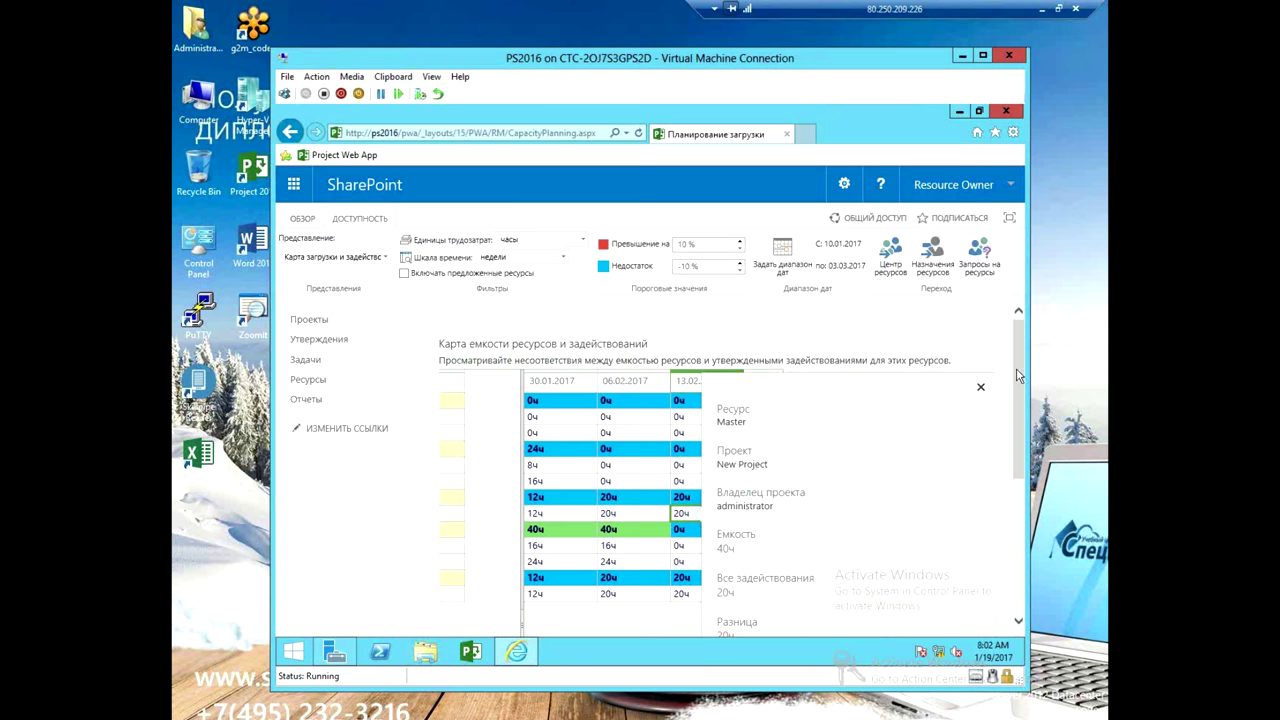
{"action": "left_click_drag", "start_coordinate": [1018, 380], "coordinate": [1022, 418]}
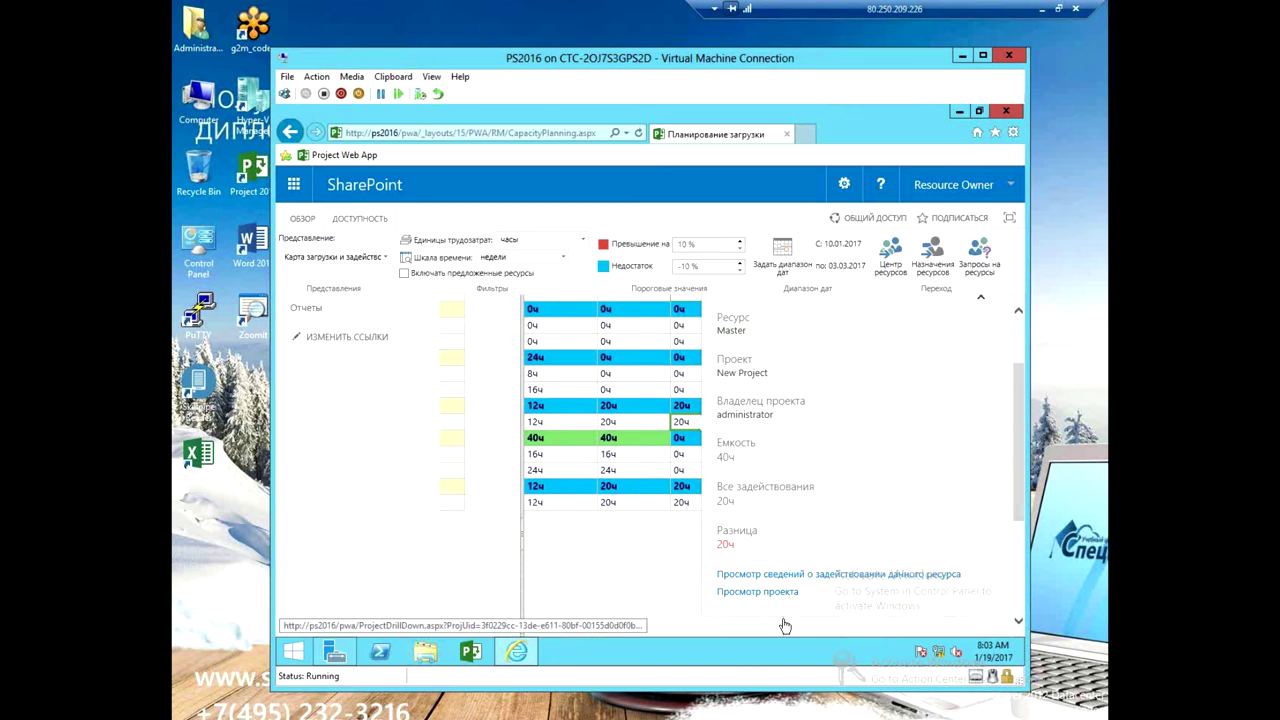
{"action": "left_click", "coordinate": [597, 543]}
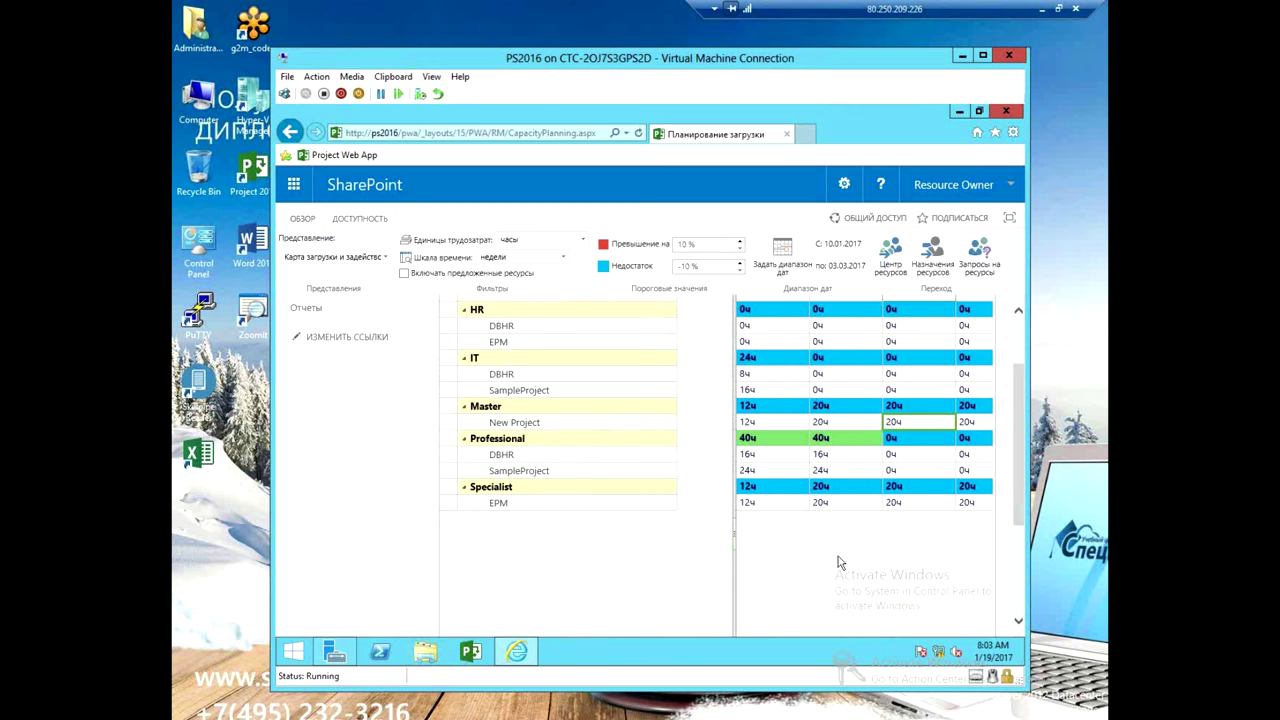
{"action": "left_click_drag", "start_coordinate": [734, 518], "coordinate": [656, 527]}
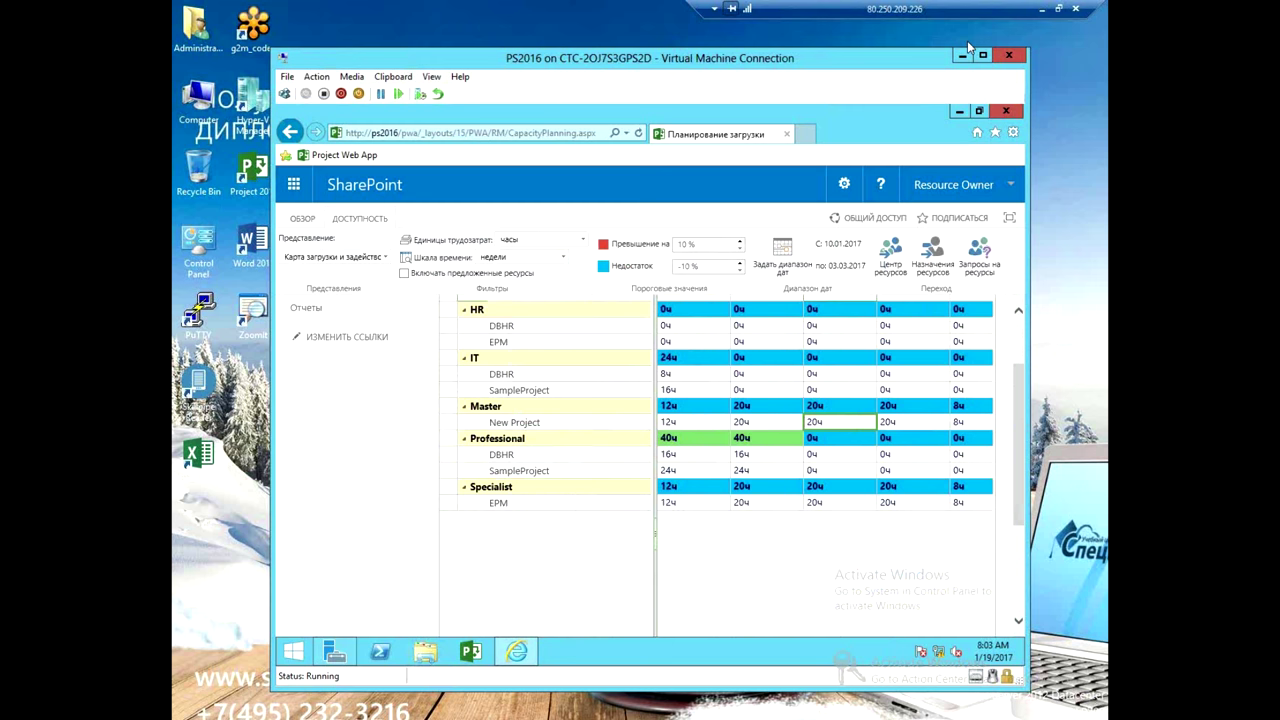
- Switch to the PowerPoint presentation and highlight a point on slide 11 about project resource planning
{"action": "left_click", "coordinate": [1040, 8]}
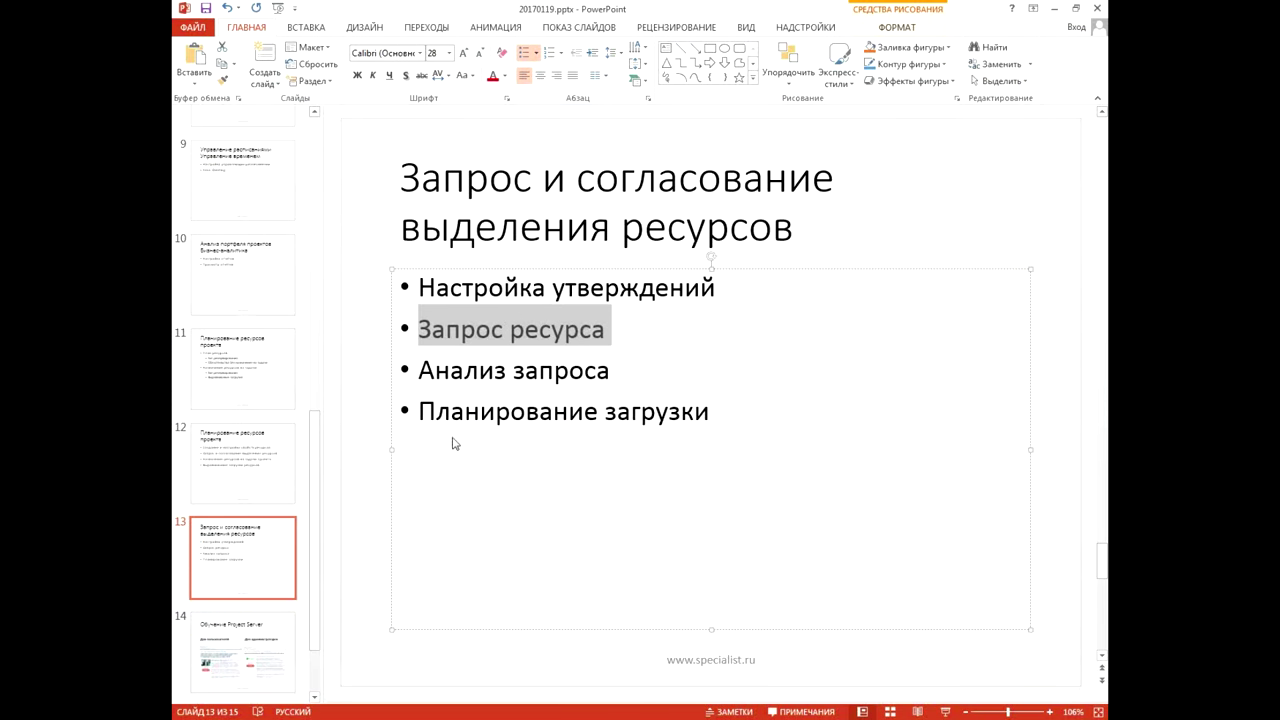
{"action": "left_click", "coordinate": [251, 381]}
{"action": "left_click_drag", "start_coordinate": [456, 458], "coordinate": [743, 506]}
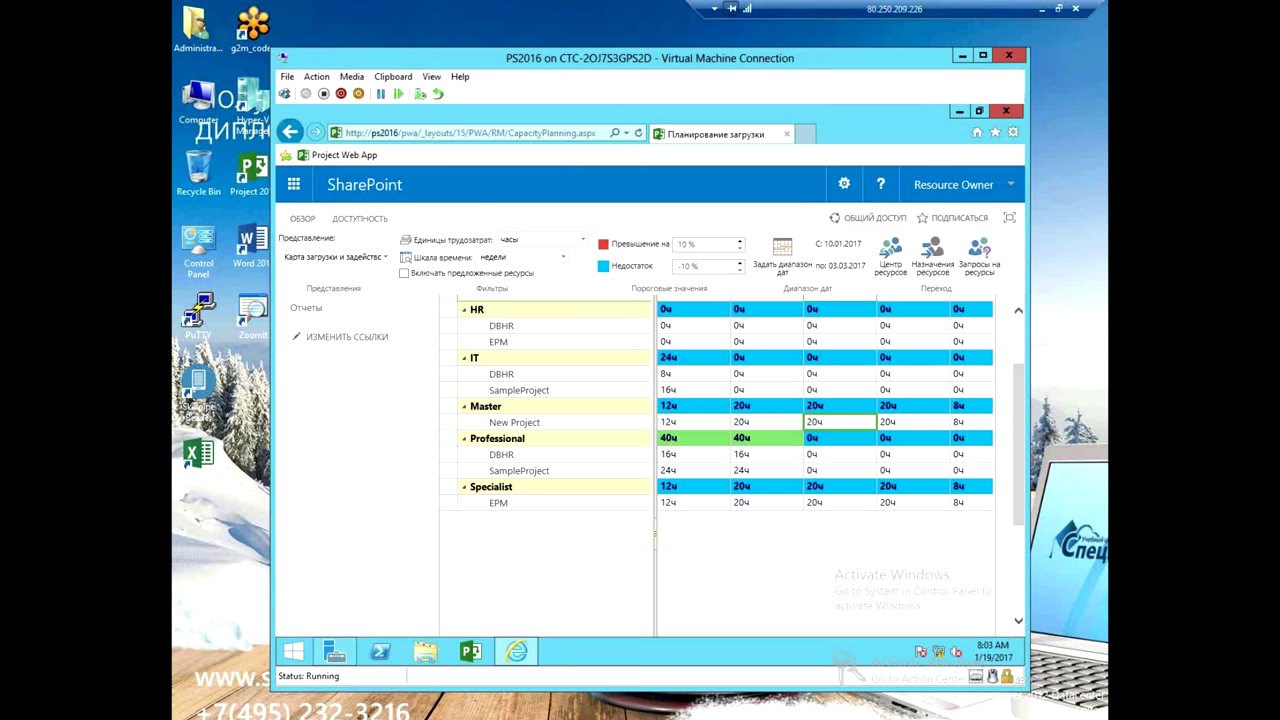
- Return to the virtual machine's heat map and compare HR's DBHR and EPM hours for the week of 10.01.2017
{"action": "left_click", "coordinate": [776, 426]}
{"action": "key", "text": "Left"}
{"action": "key", "text": "Left"}
{"action": "key", "text": "Left"}
{"action": "key", "text": "Left"}
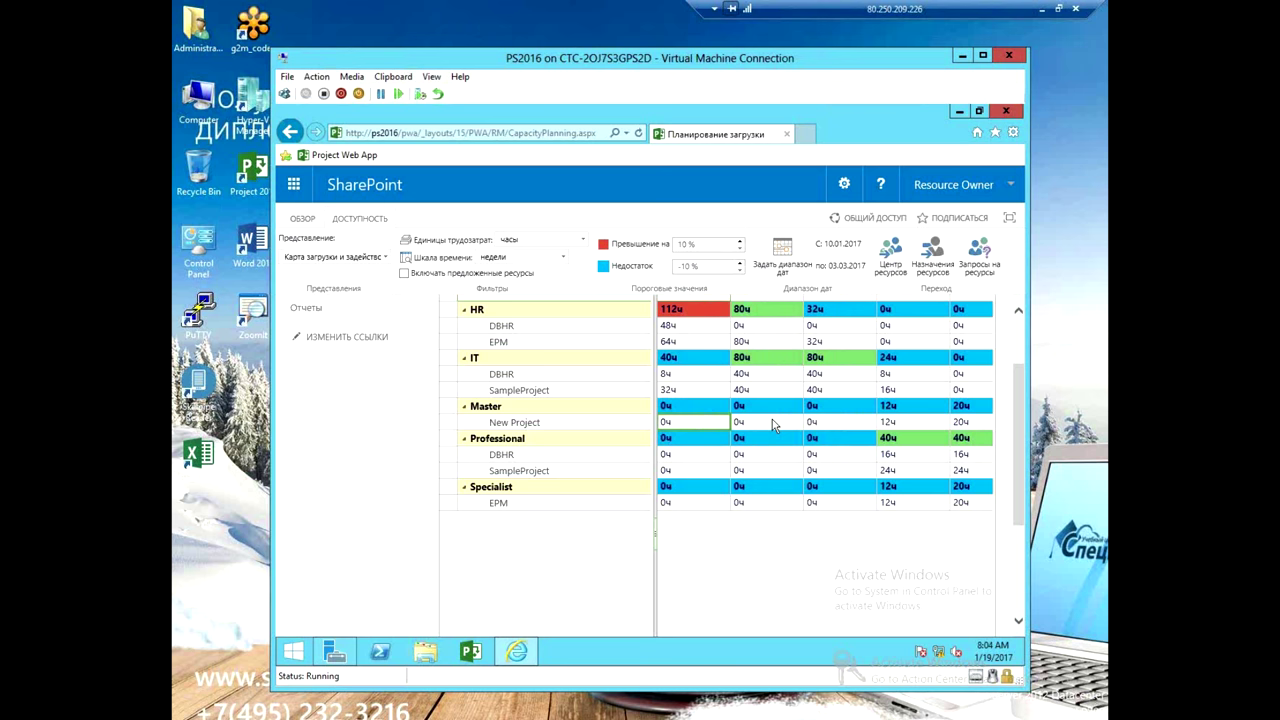
{"action": "left_click_drag", "start_coordinate": [704, 326], "coordinate": [706, 342]}
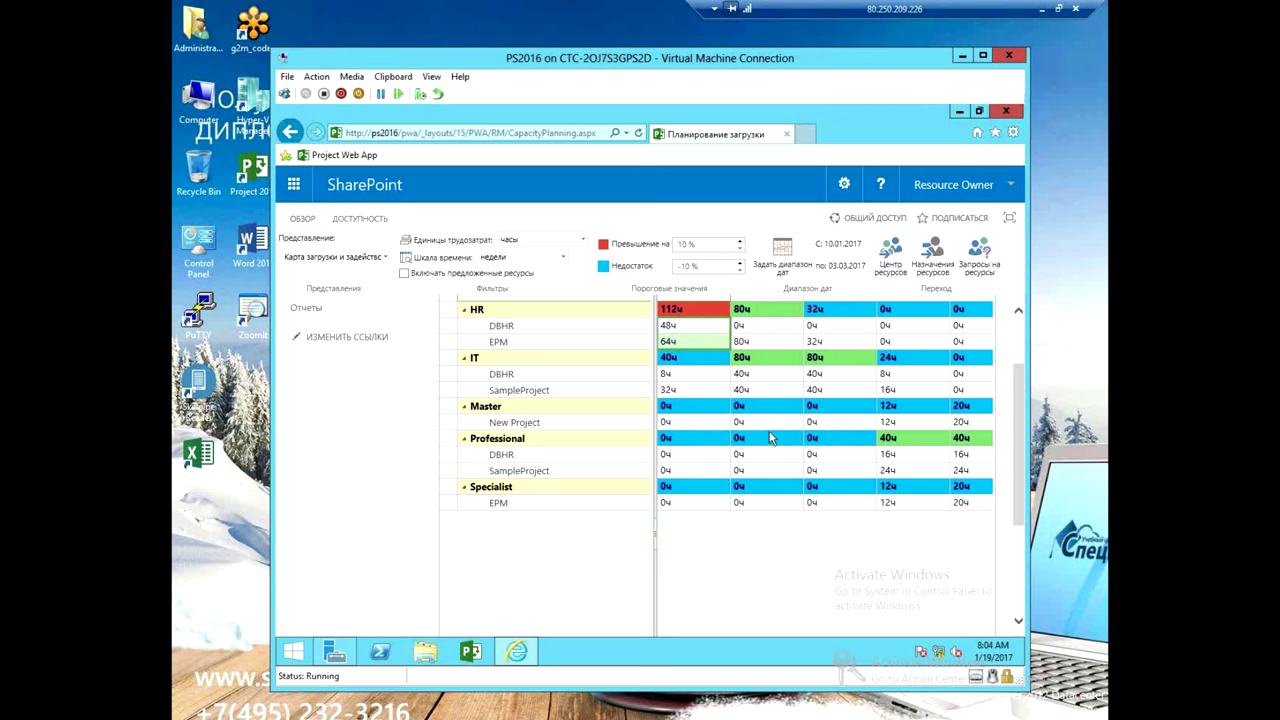
{"action": "left_click", "coordinate": [716, 324]}
{"action": "left_click", "coordinate": [710, 339]}
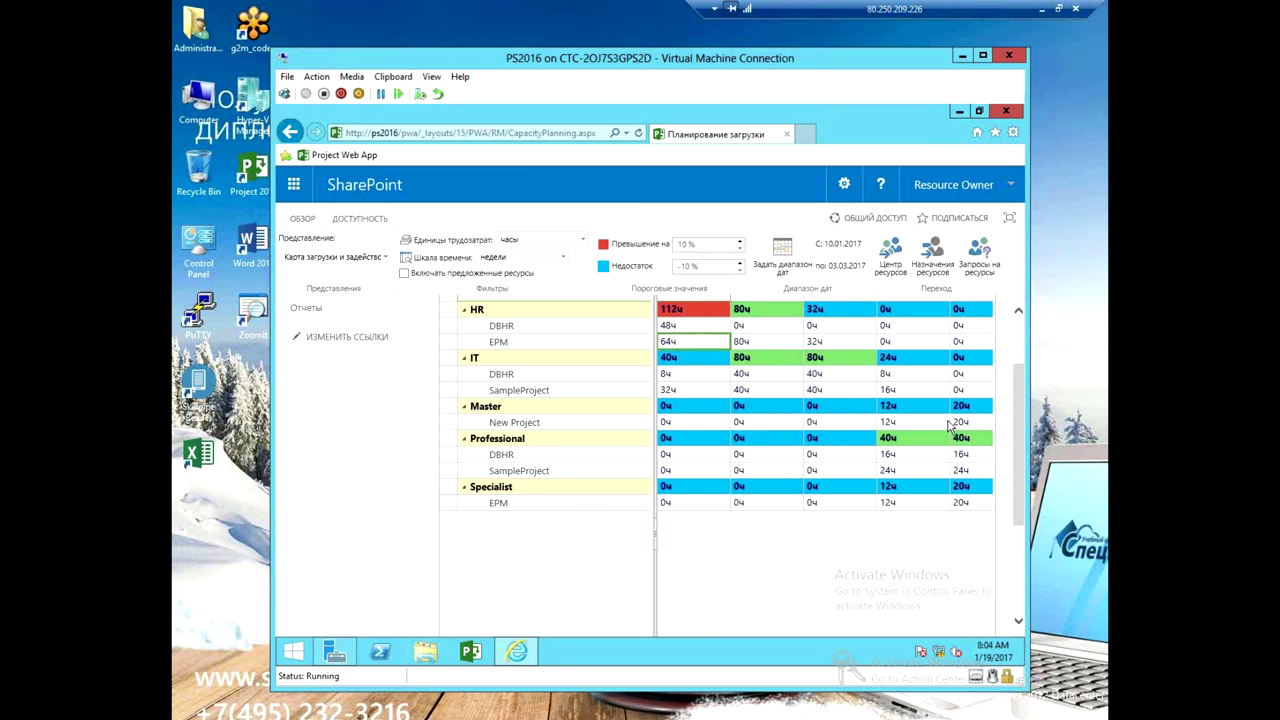
{"action": "scroll", "coordinate": [1015, 382], "scroll_direction": "up", "scroll_amount": 2}
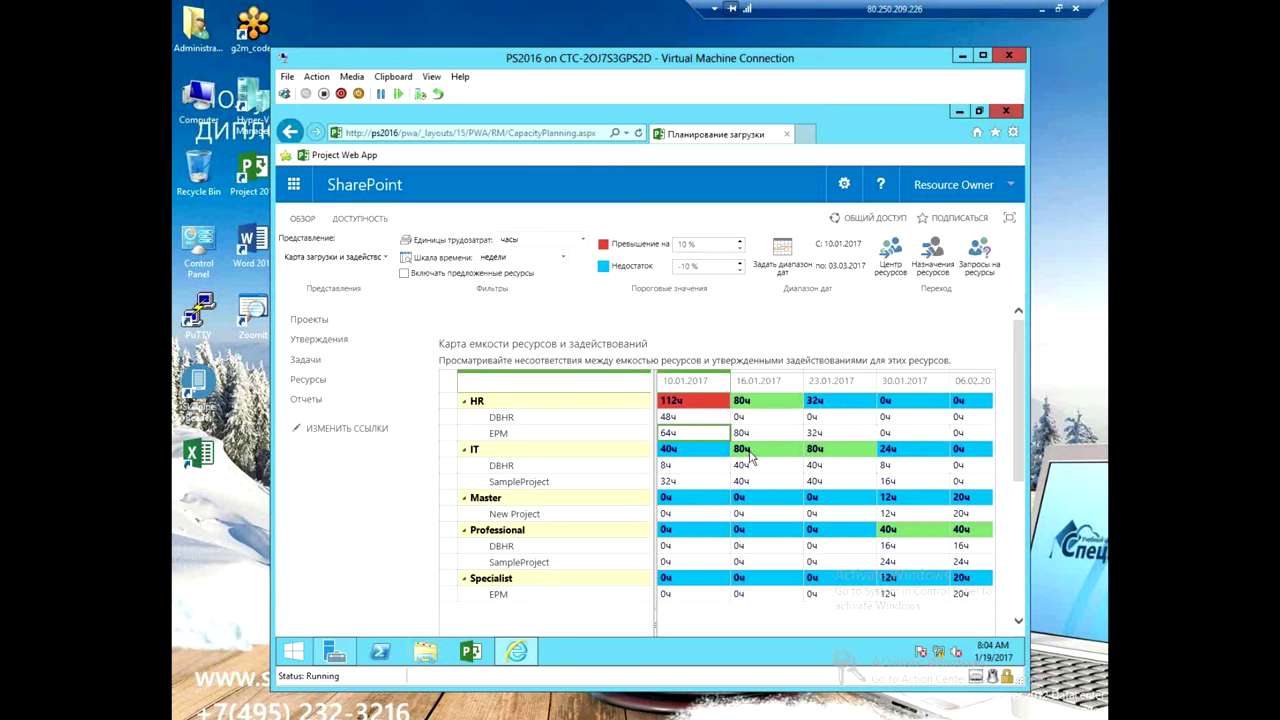
{"action": "left_click", "coordinate": [540, 435]}
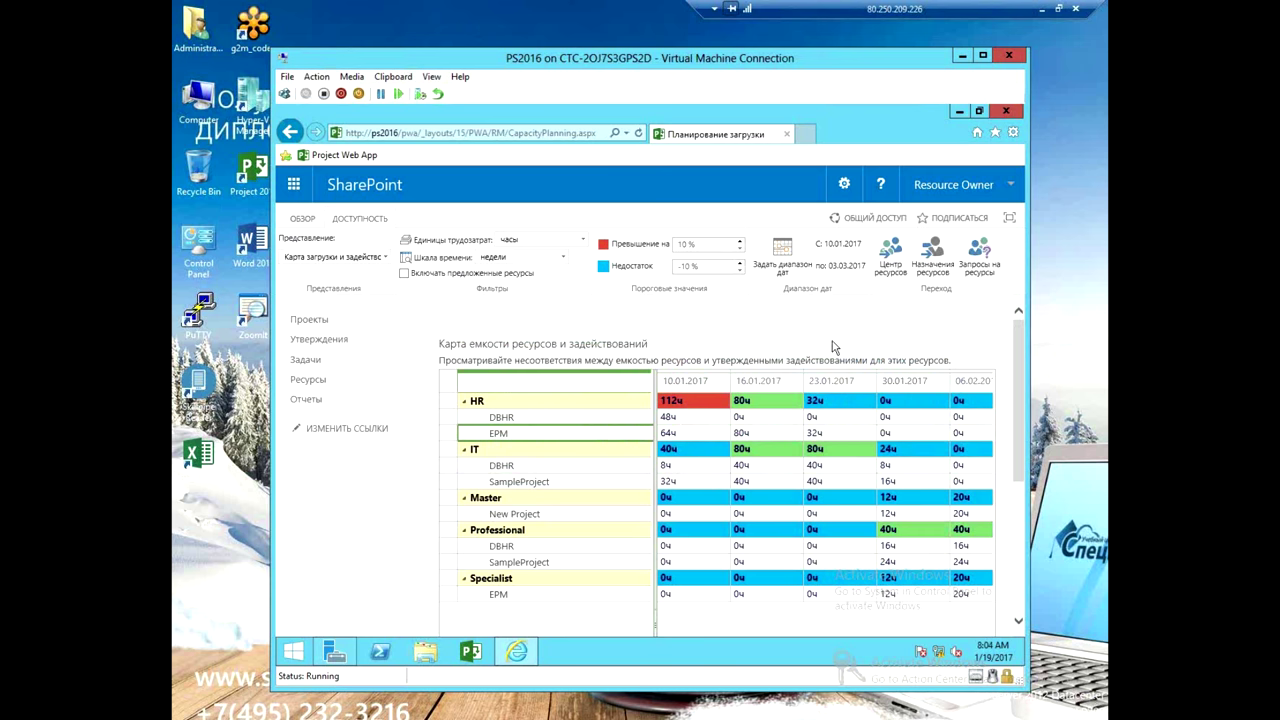
- Open the resource requests, widen the resource name column, and open HR's Plan engagement on EPM for editing
{"action": "left_click", "coordinate": [968, 268]}
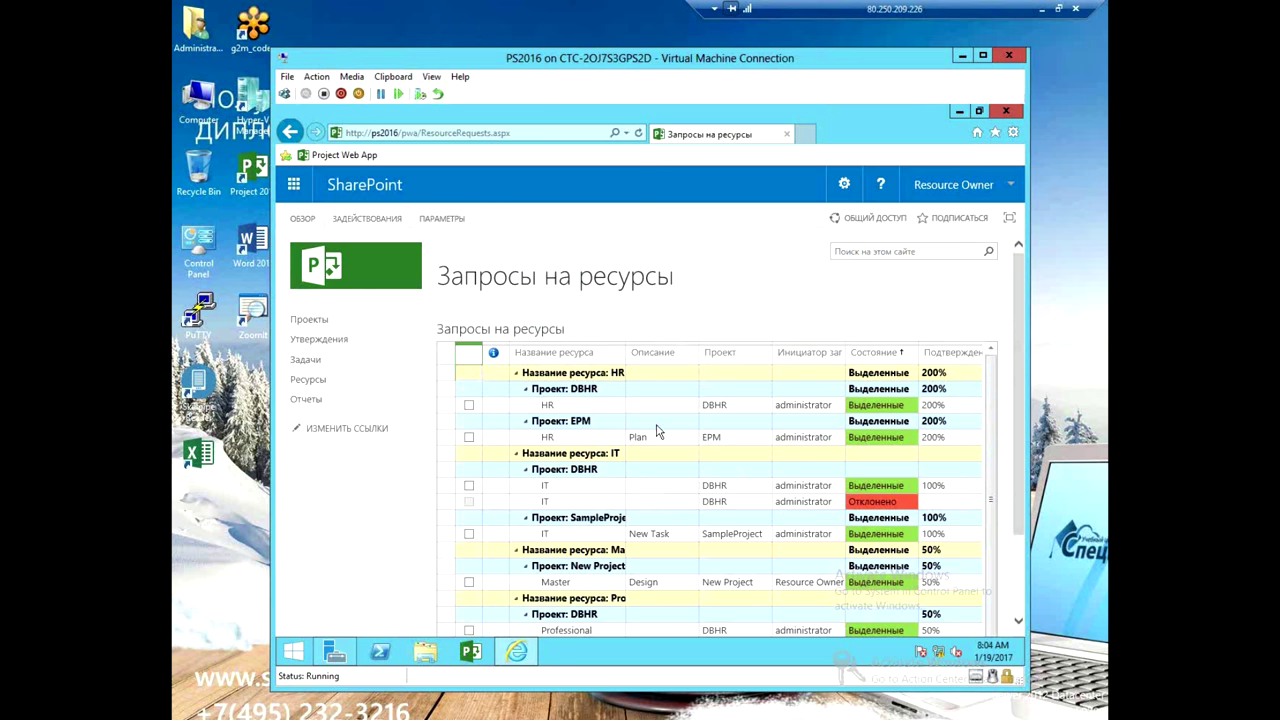
{"action": "left_click", "coordinate": [580, 440]}
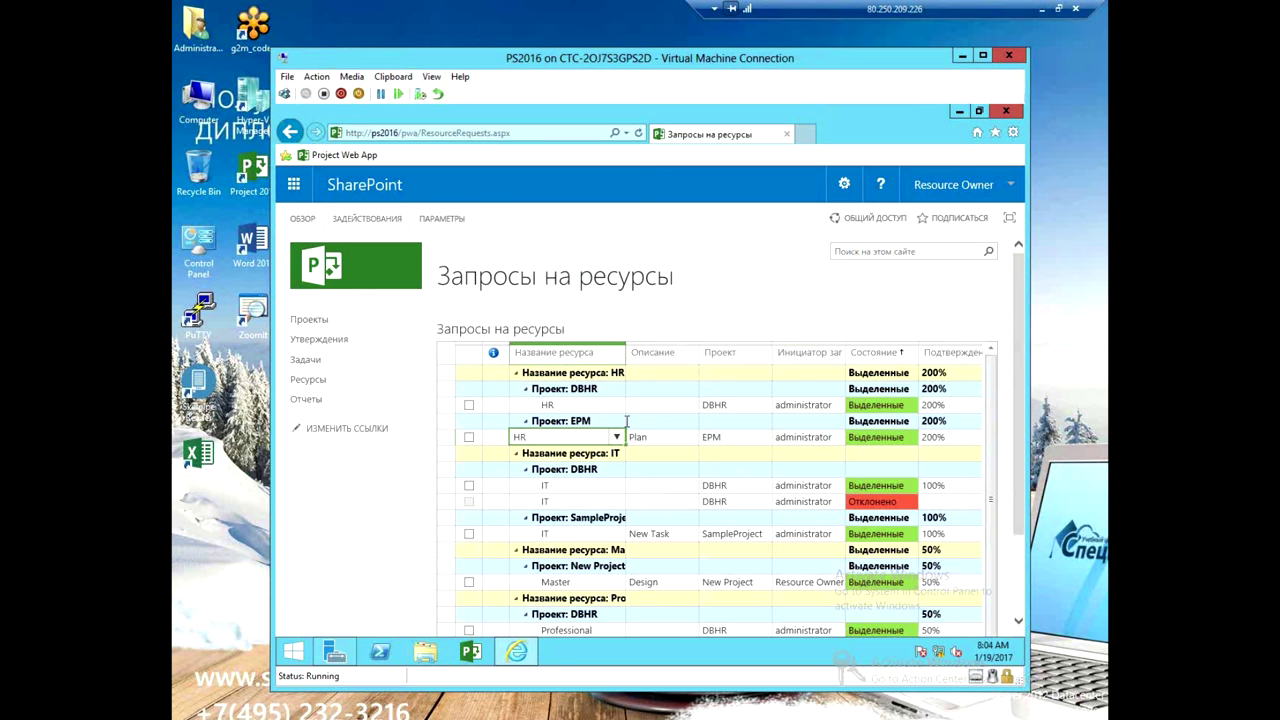
{"action": "left_click_drag", "start_coordinate": [627, 353], "coordinate": [683, 354]}
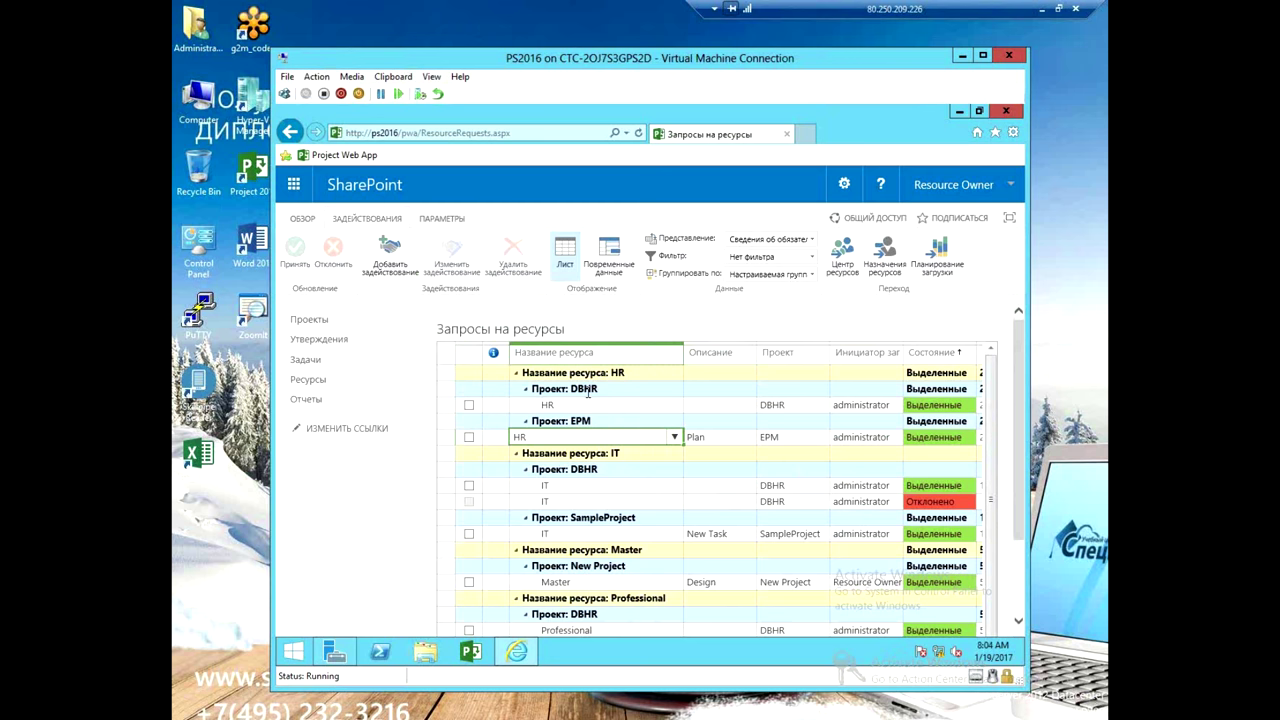
{"action": "left_click", "coordinate": [469, 437]}
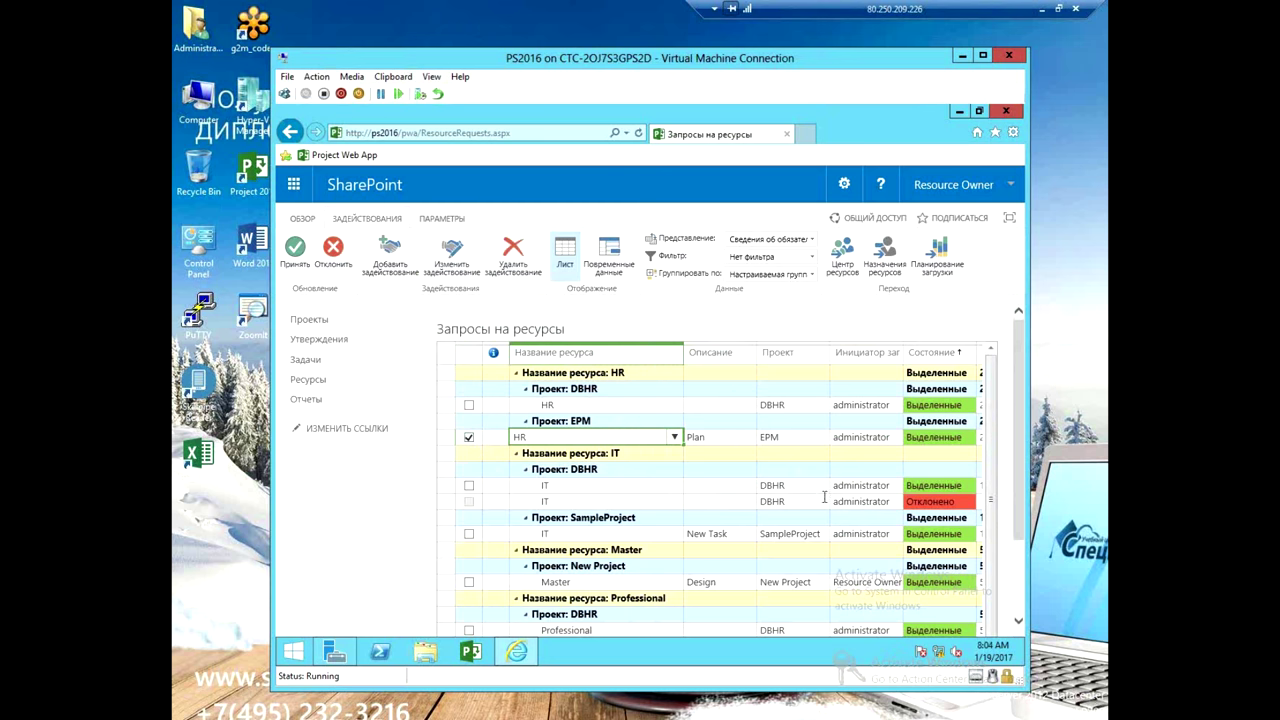
{"action": "left_click", "coordinate": [783, 440]}
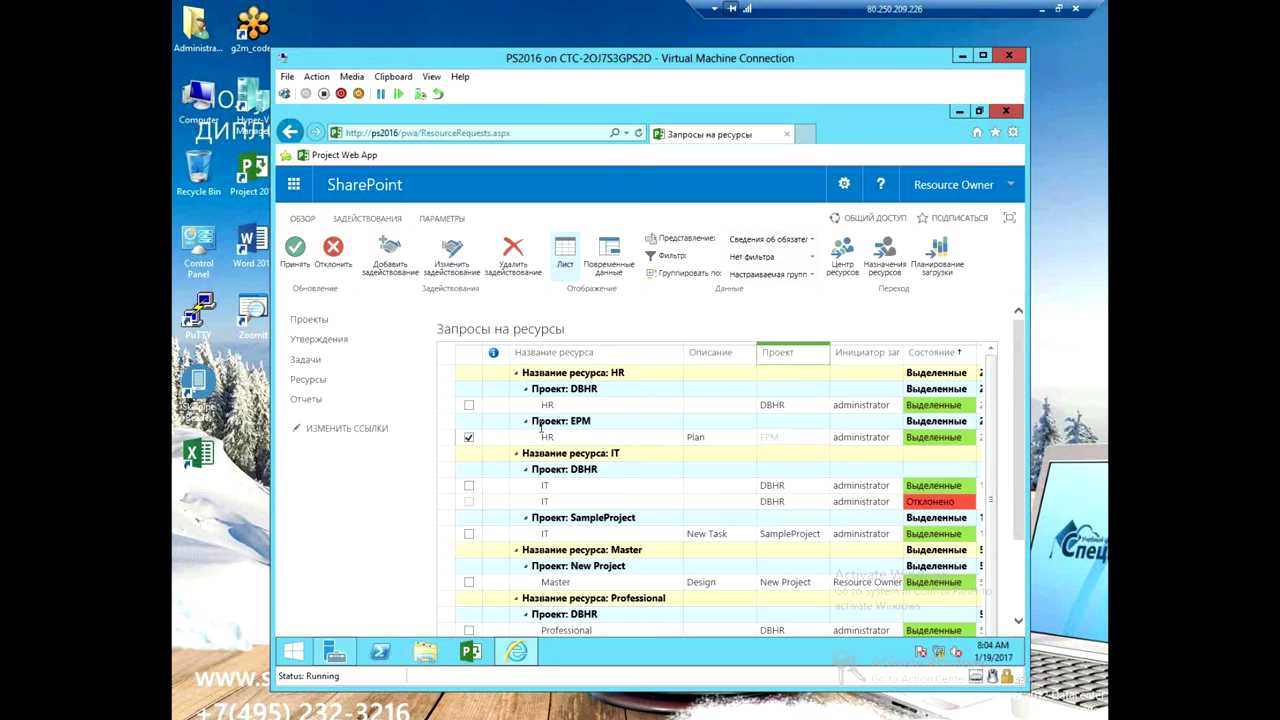
{"action": "left_click", "coordinate": [455, 262]}
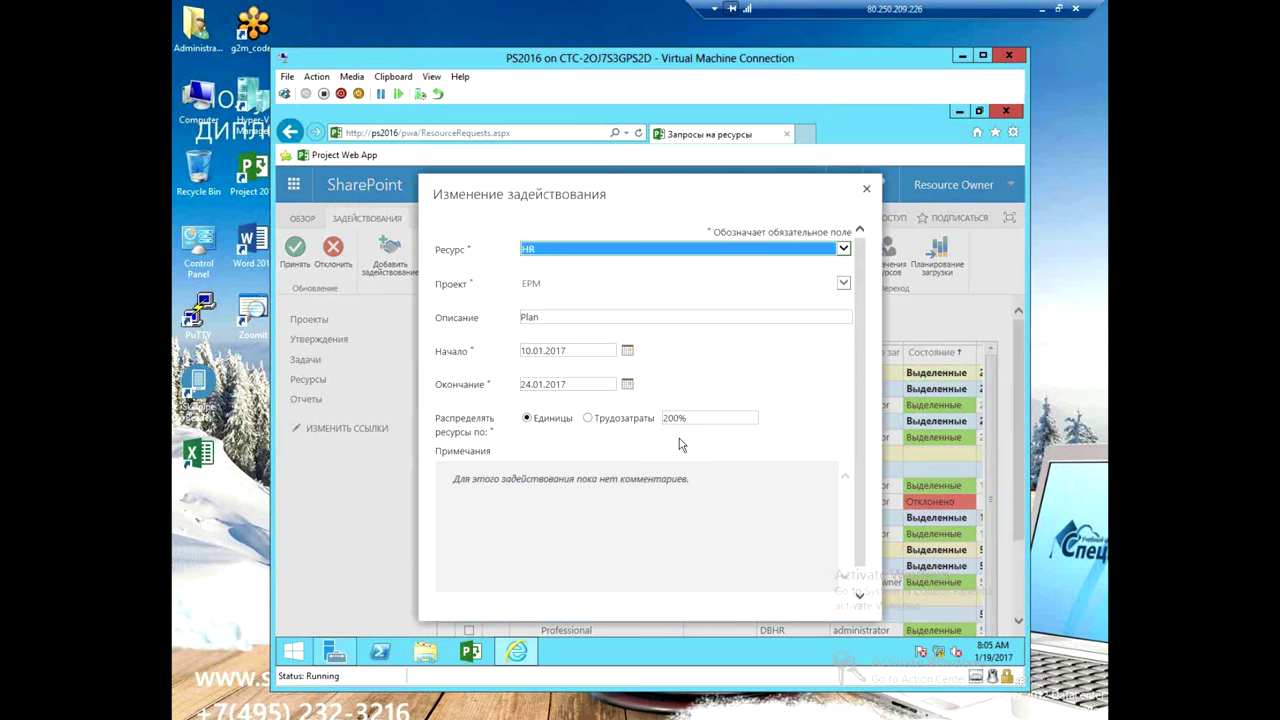
- Set the engagement's start to 06.02.2017 and its finish to 17.02.2017, and save the changes
{"action": "left_click", "coordinate": [628, 353]}
{"action": "left_click", "coordinate": [626, 368]}
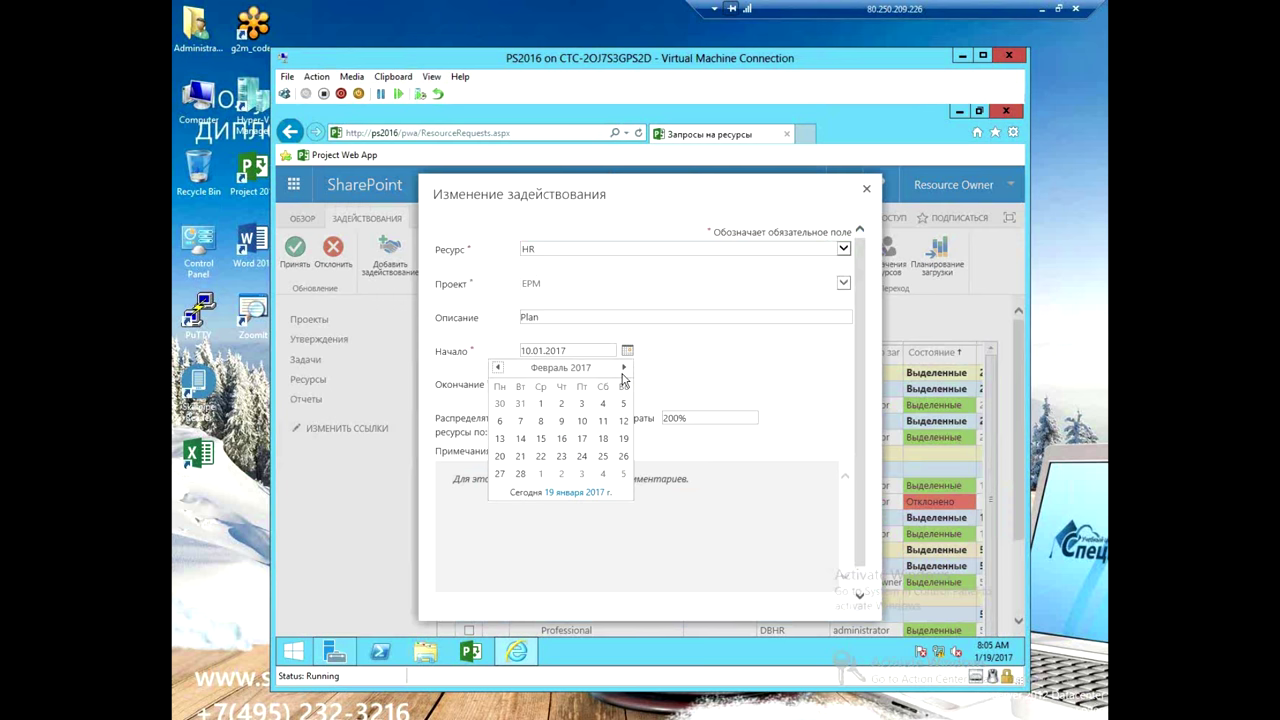
{"action": "left_click", "coordinate": [499, 426]}
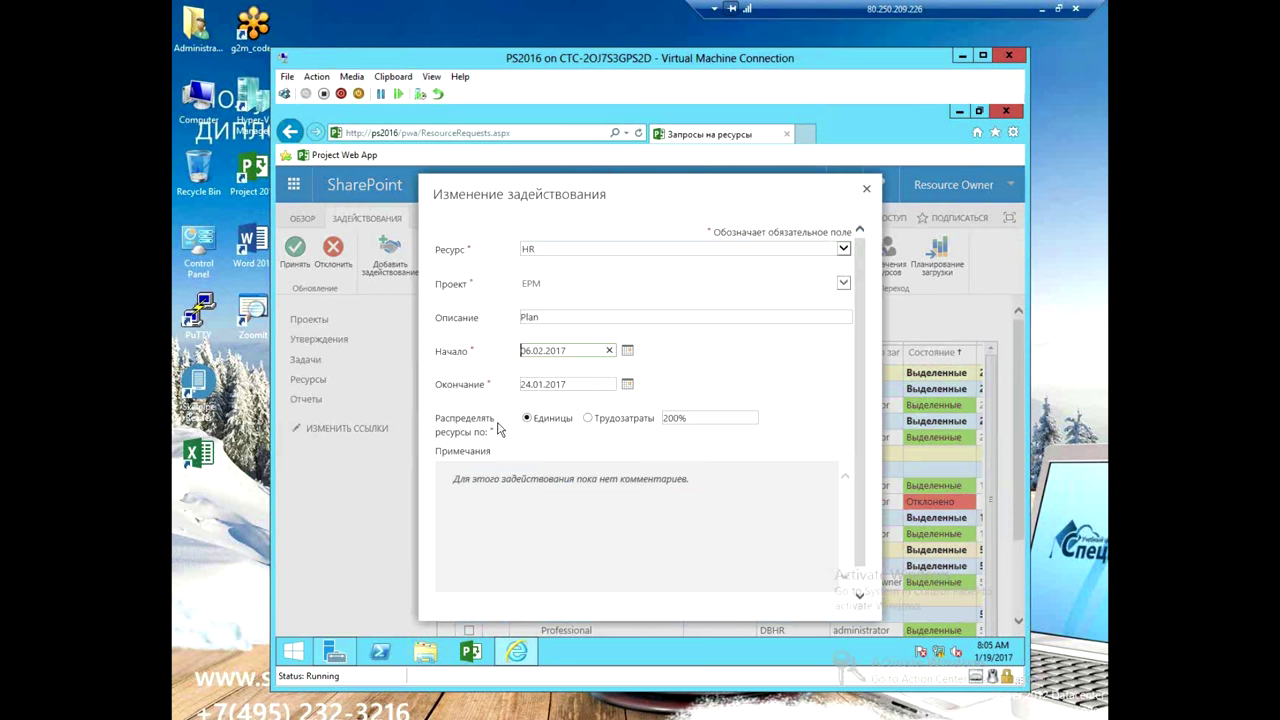
{"action": "left_click", "coordinate": [627, 384]}
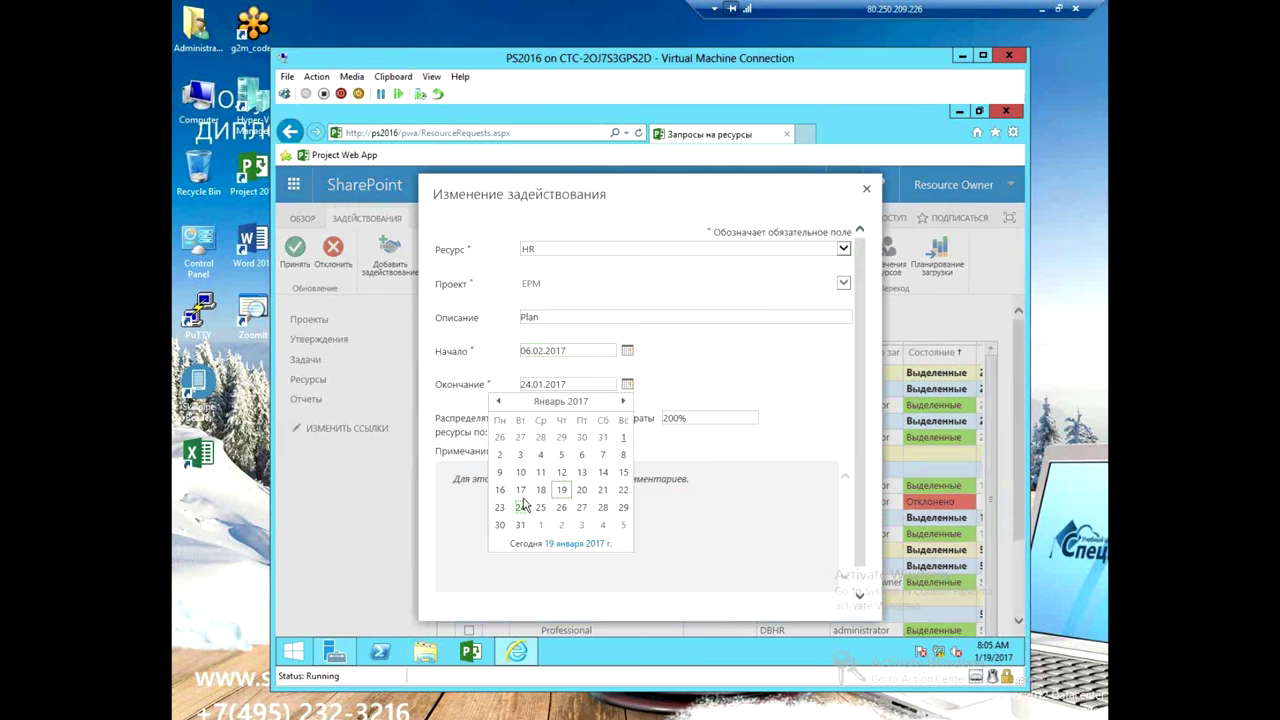
{"action": "left_click", "coordinate": [623, 401]}
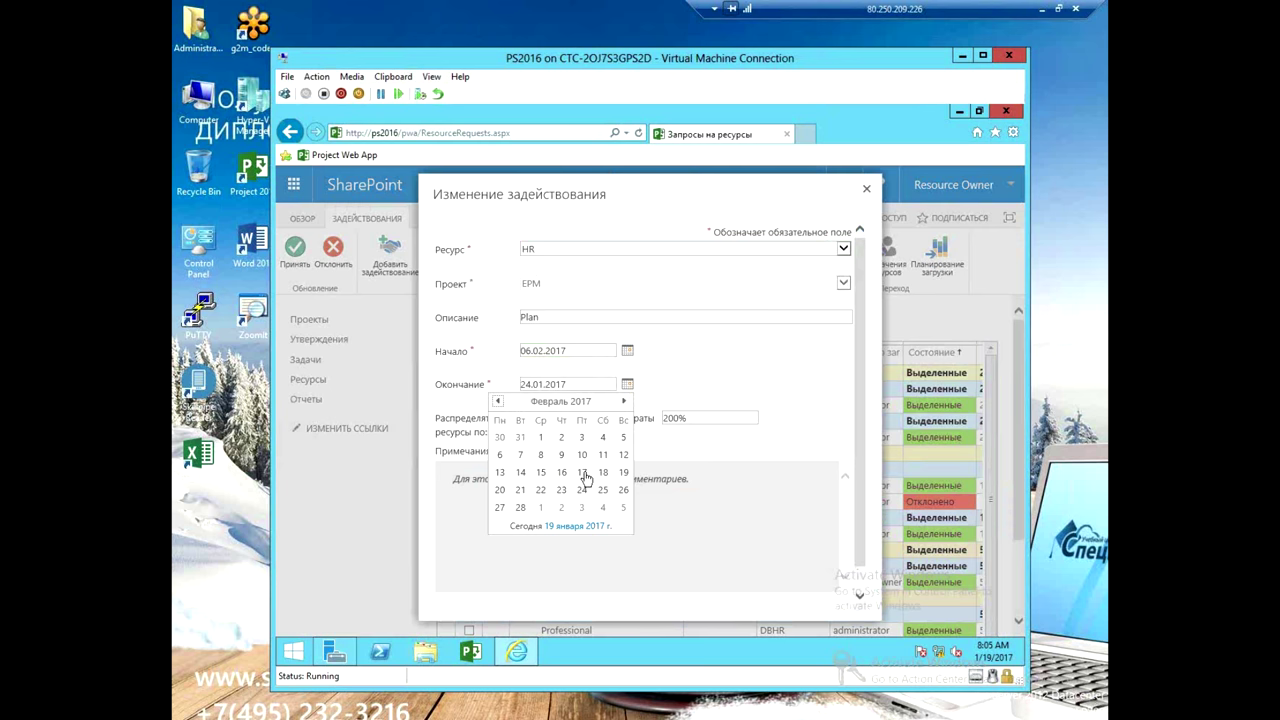
{"action": "left_click", "coordinate": [583, 475]}
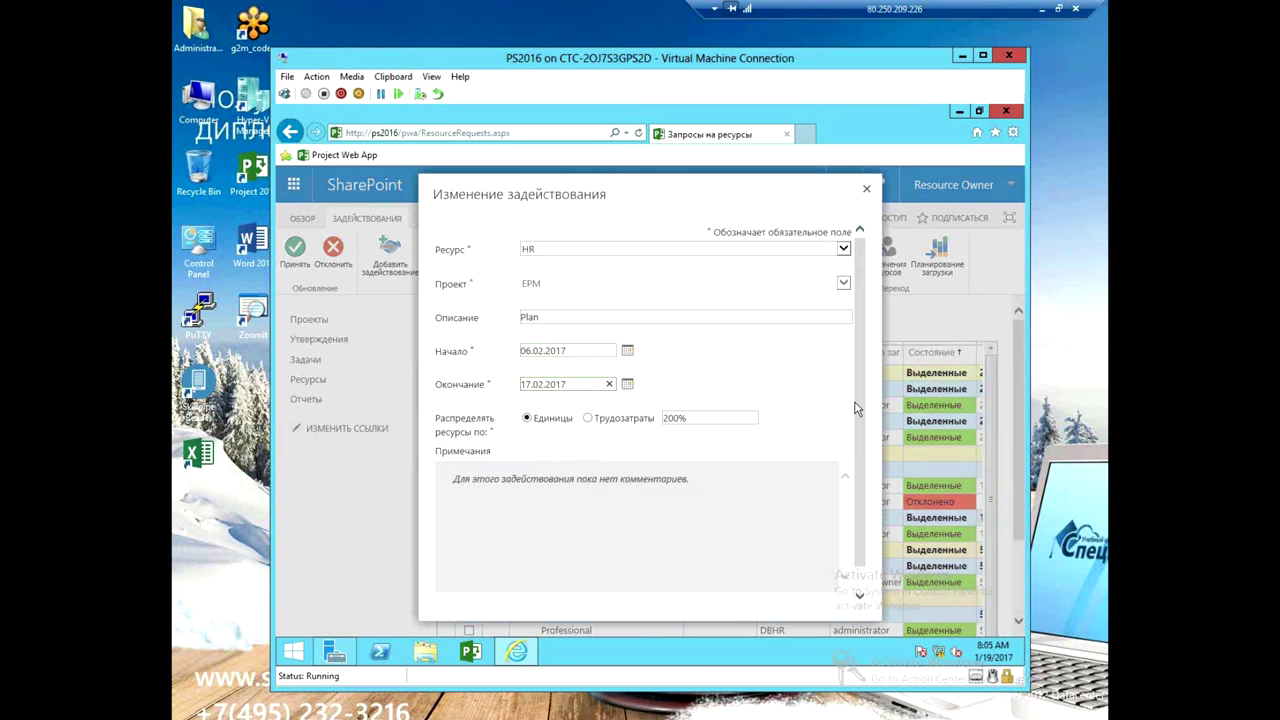
{"action": "scroll", "coordinate": [854, 449], "scroll_direction": "down", "scroll_amount": 2}
{"action": "left_click", "coordinate": [786, 604]}
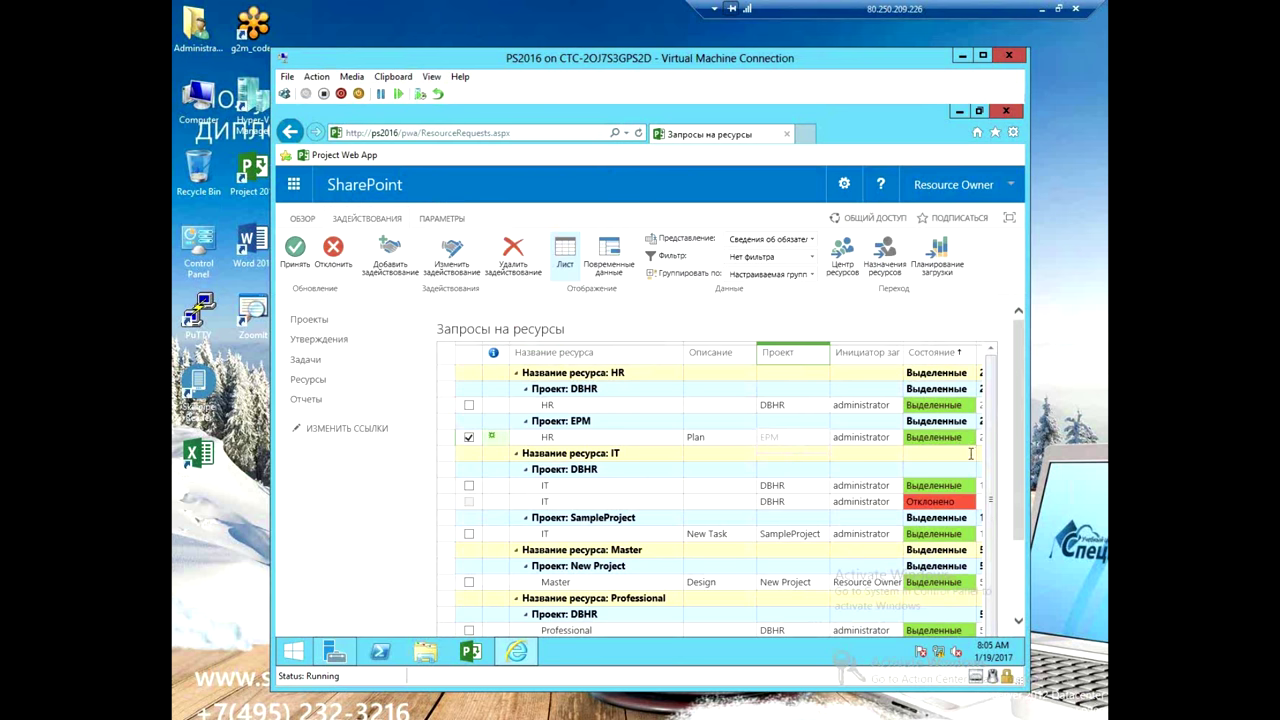
- Accept HR's changed Plan engagement on EPM without a comment
{"action": "left_click", "coordinate": [706, 444]}
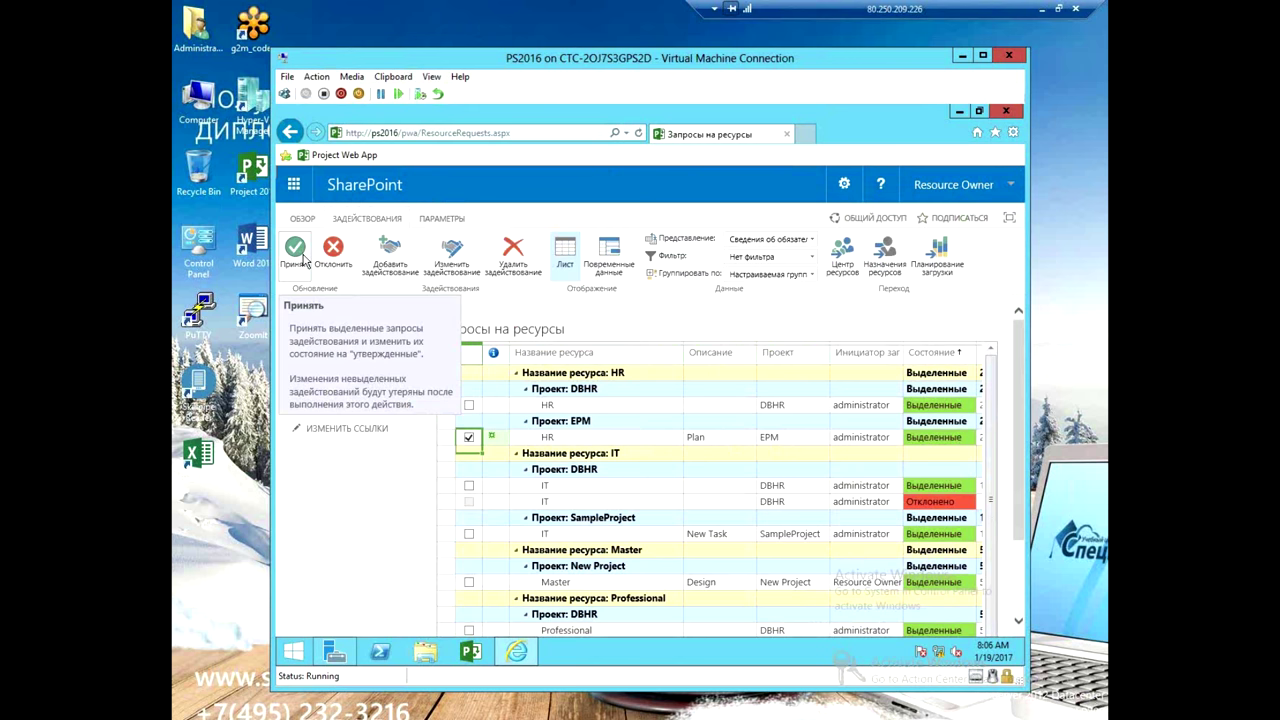
{"action": "left_click", "coordinate": [297, 252]}
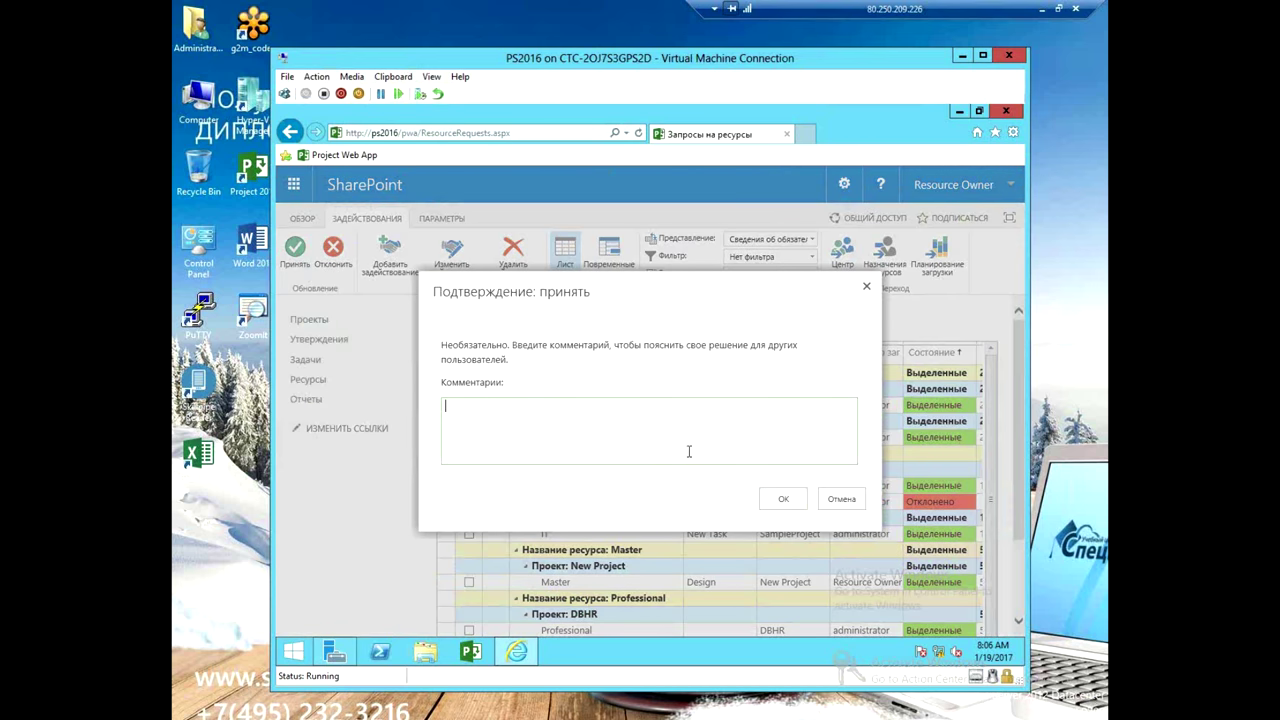
{"action": "left_click", "coordinate": [780, 497]}
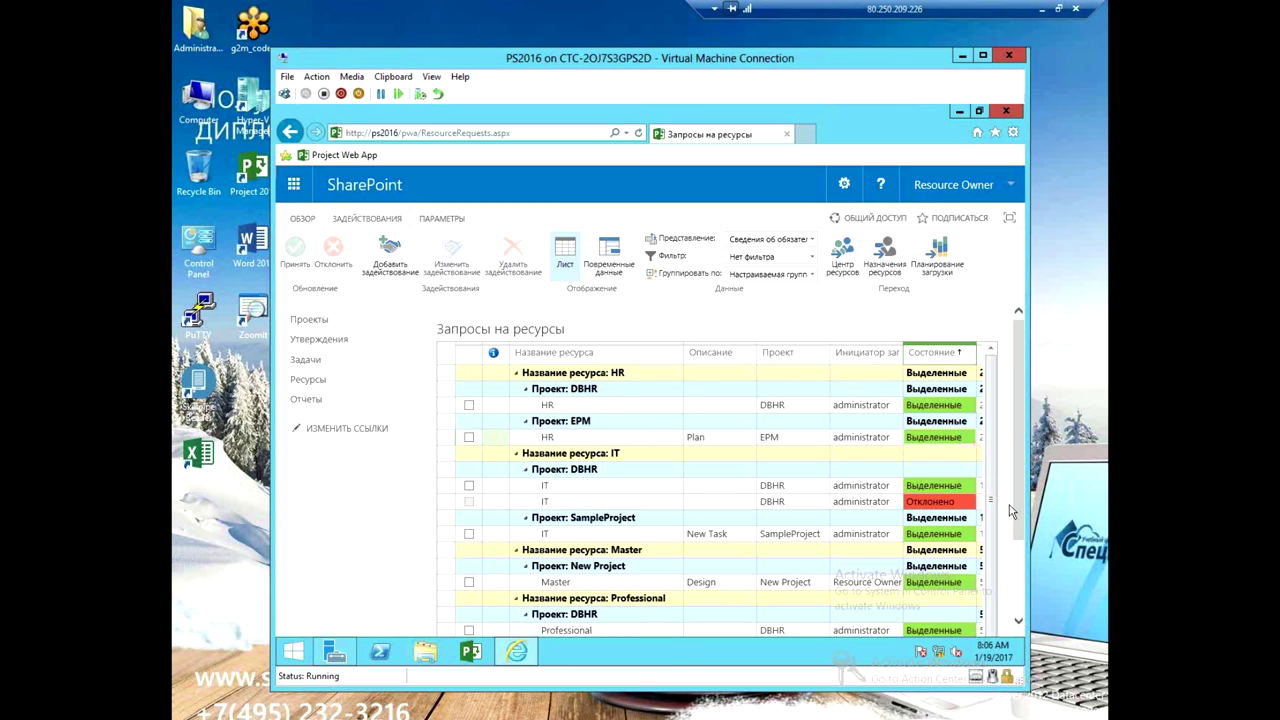
- Reopen capacity planning and examine HR's hours on DBHR and EPM for the week of 10.01.2017
{"action": "key", "text": "Left"}
{"action": "key", "text": "Left"}
{"action": "key", "text": "Left"}
{"action": "key", "text": "Left"}
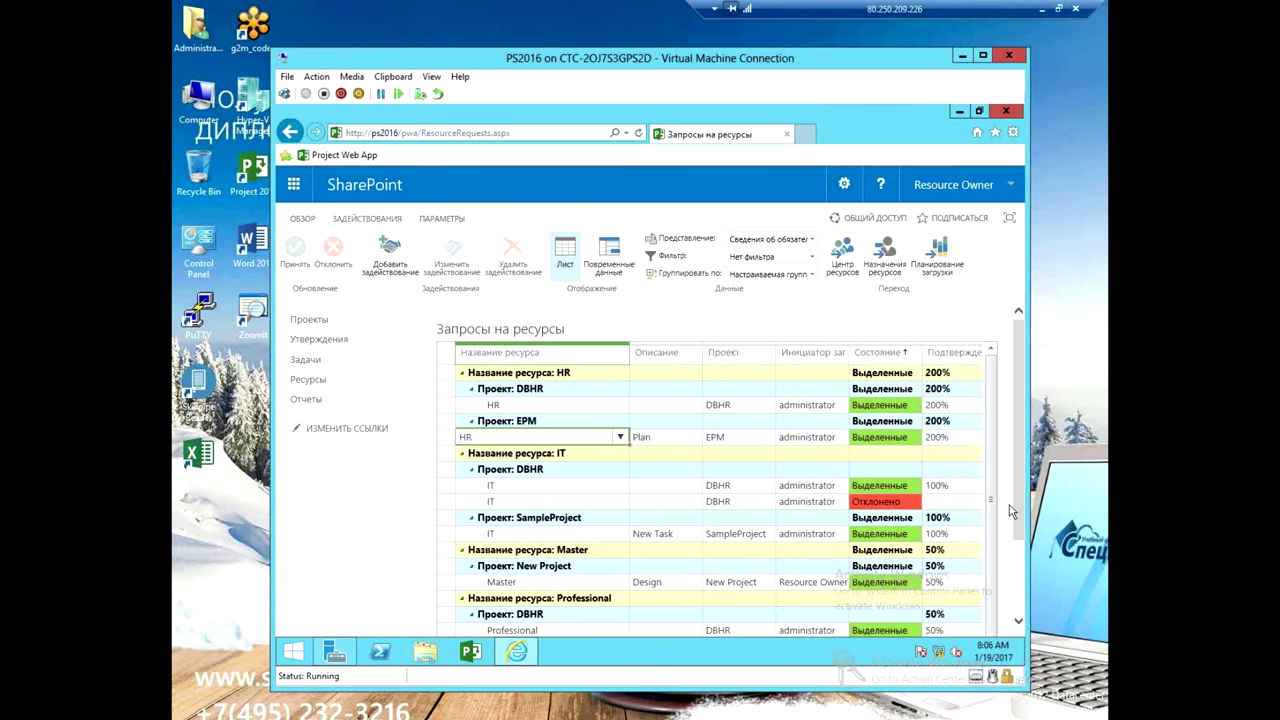
{"action": "key", "text": "Left"}
{"action": "left_click", "coordinate": [937, 255]}
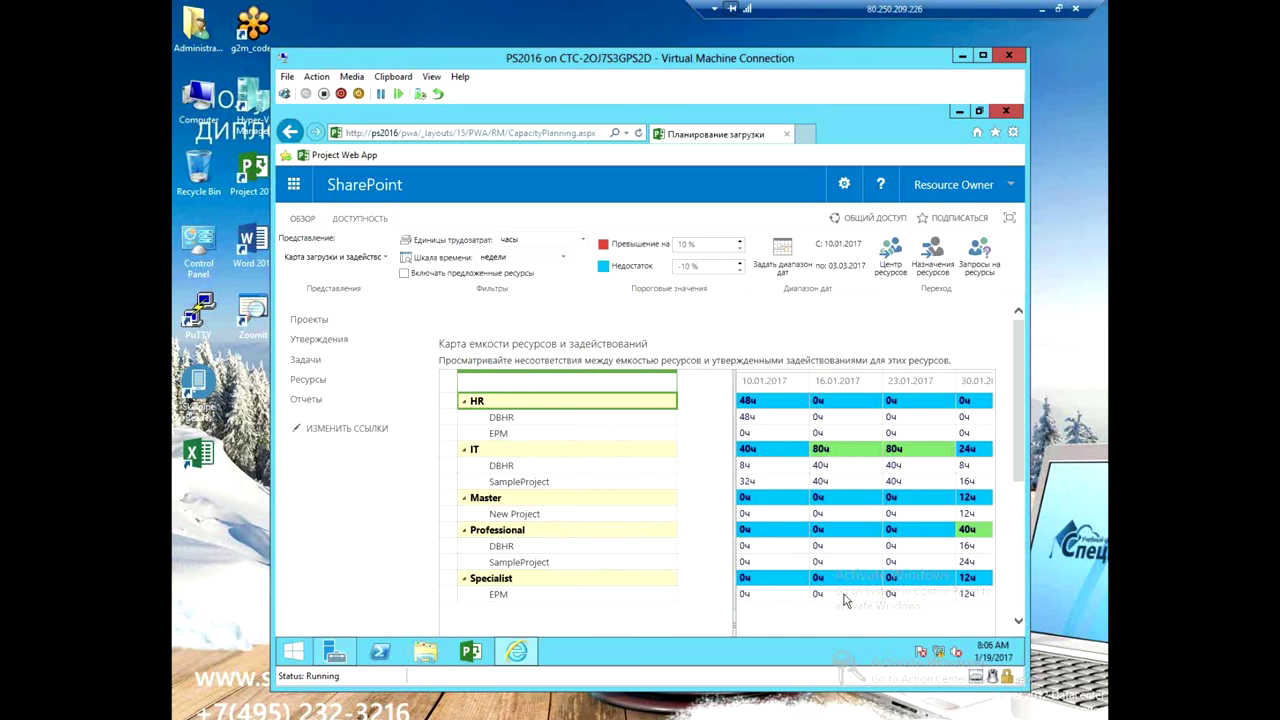
{"action": "left_click", "coordinate": [775, 420]}
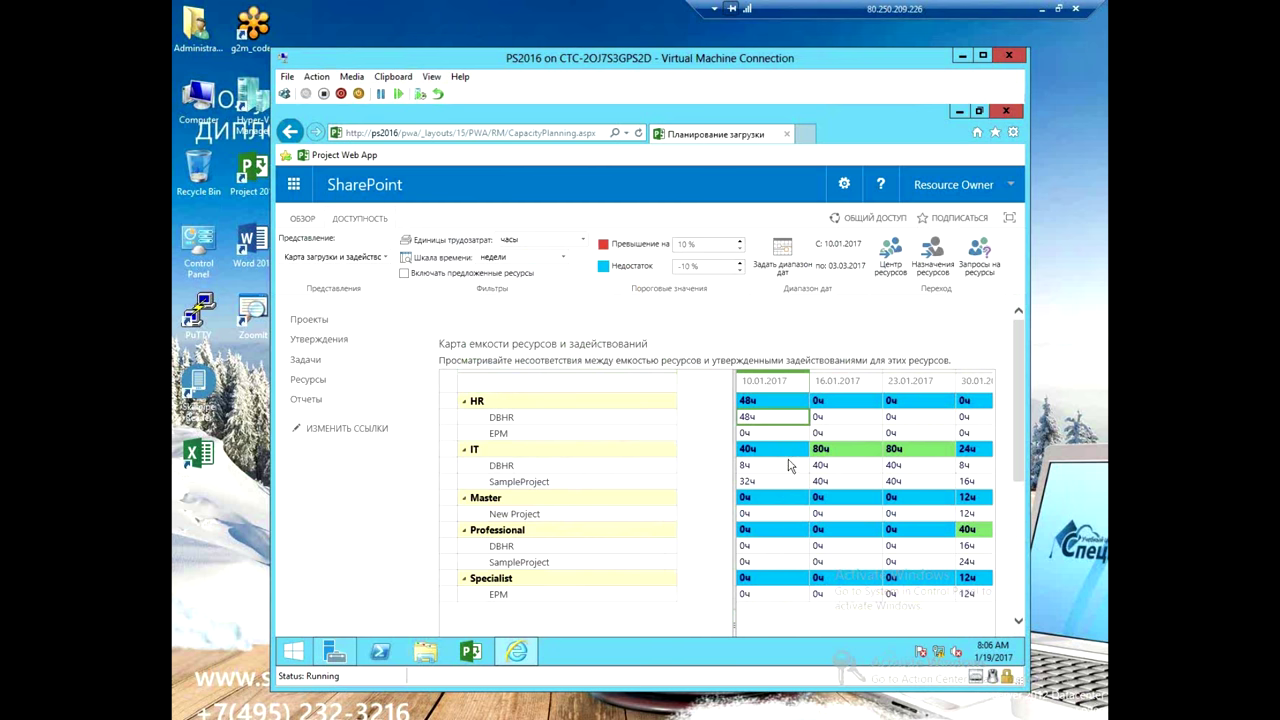
{"action": "key", "text": "Down"}
- Leave the Resource Owner's Windows session and bring up the virtual machine's sign-in screen
{"action": "left_click", "coordinate": [285, 93]}
{"action": "left_click", "coordinate": [620, 277]}
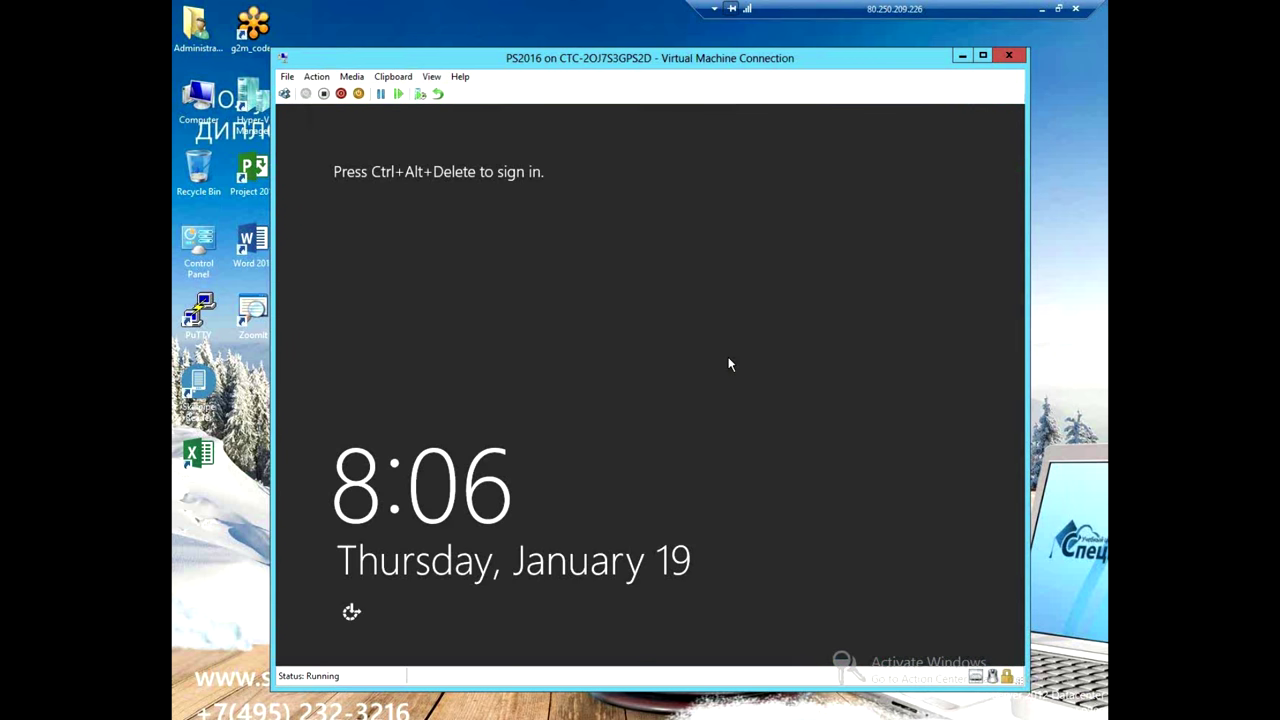
- Sign in to the virtual machine as the pm user, entering the account password
{"action": "left_click", "coordinate": [285, 93]}
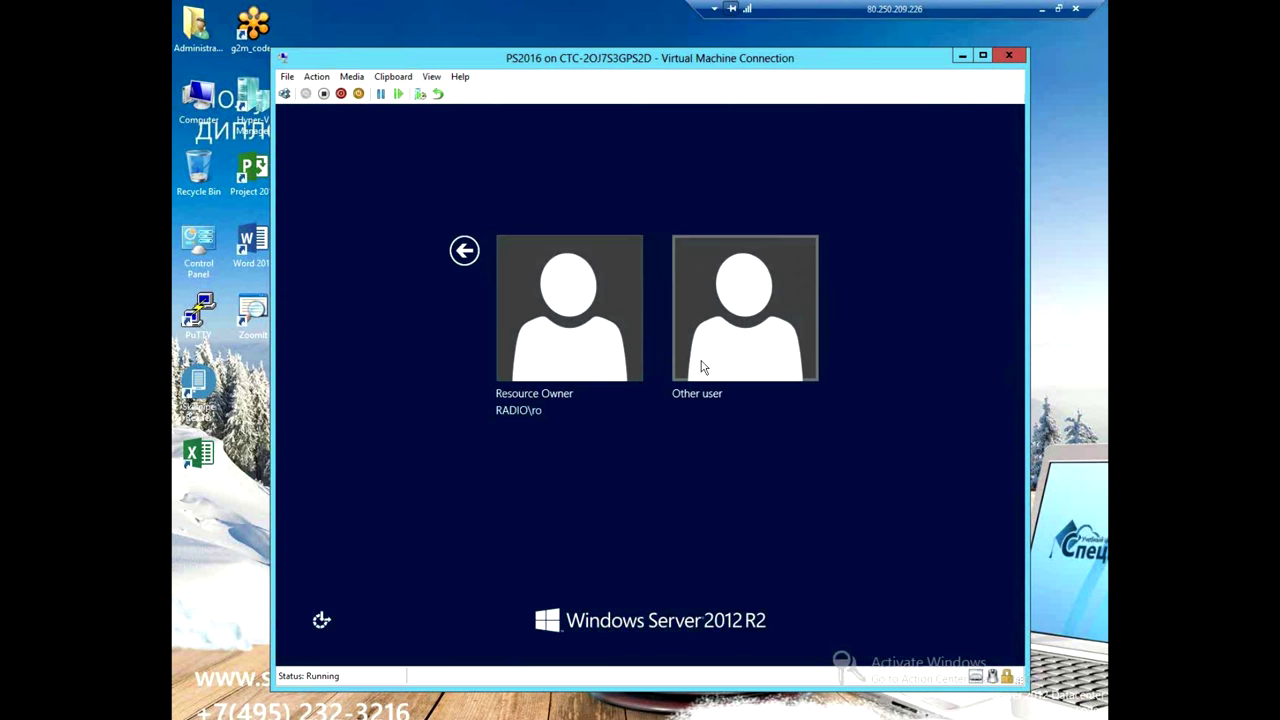
{"action": "left_click", "coordinate": [701, 366]}
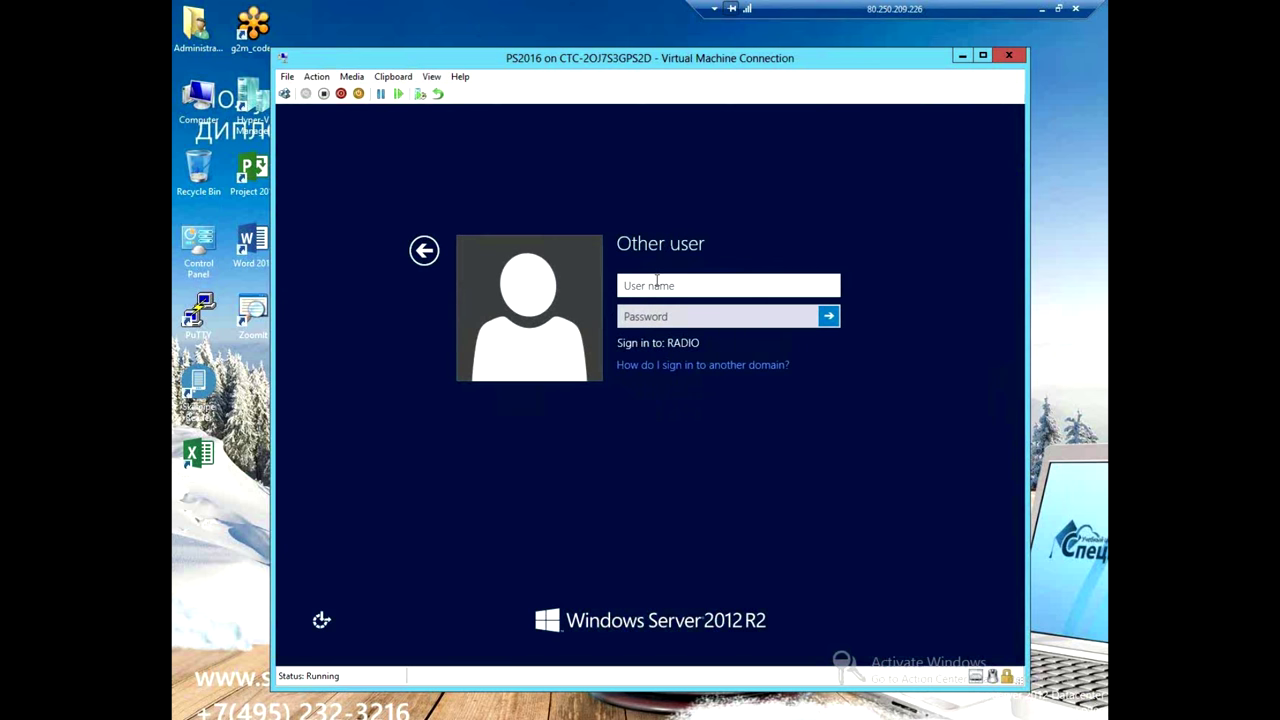
{"action": "type", "text": "pm"}
{"action": "key", "text": "Tab"}
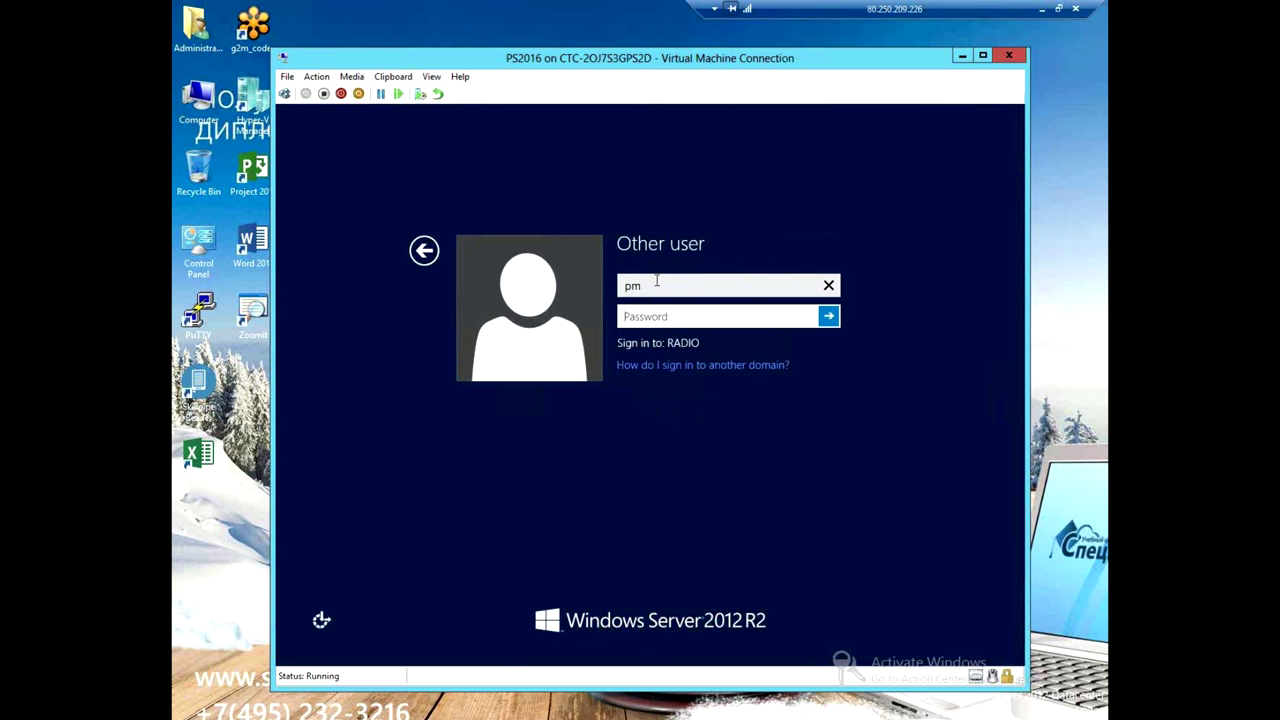
{"action": "type", "text": "••••••••"}
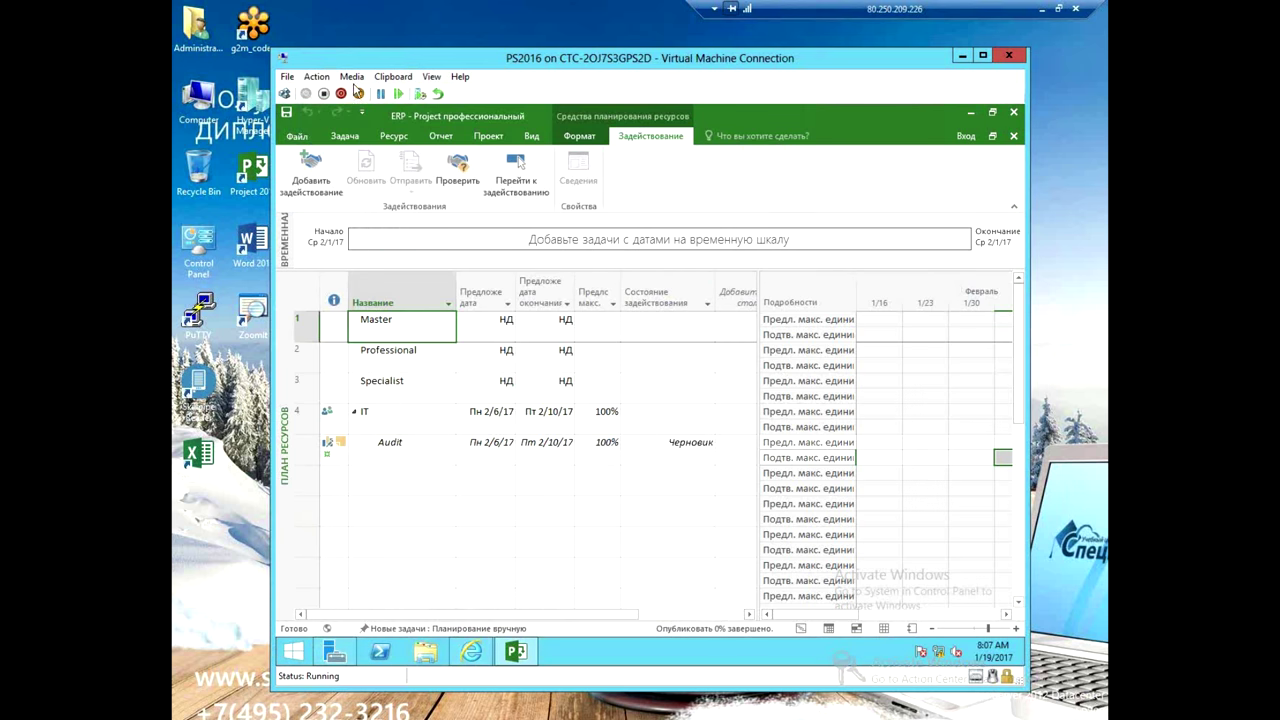
- Switch the virtual machine from the project manager's session to the administrator account, entering its user name and account password
{"action": "left_click", "coordinate": [285, 94]}
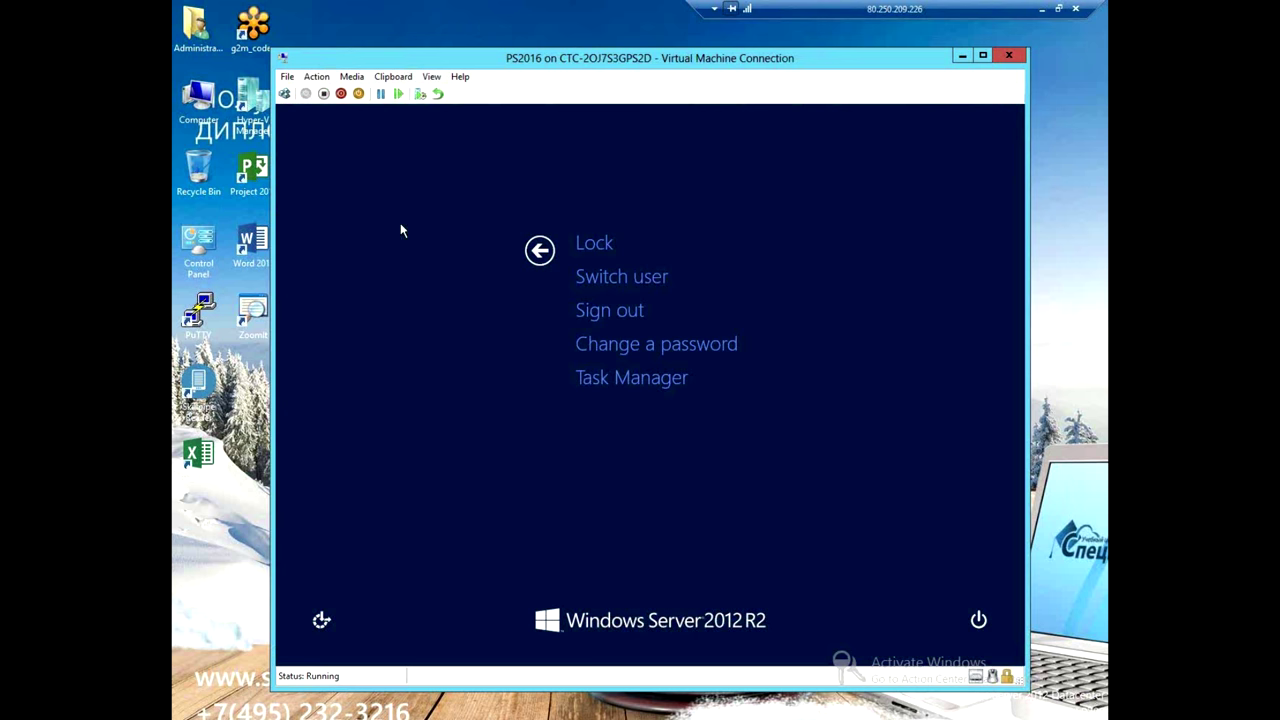
{"action": "left_click", "coordinate": [628, 282]}
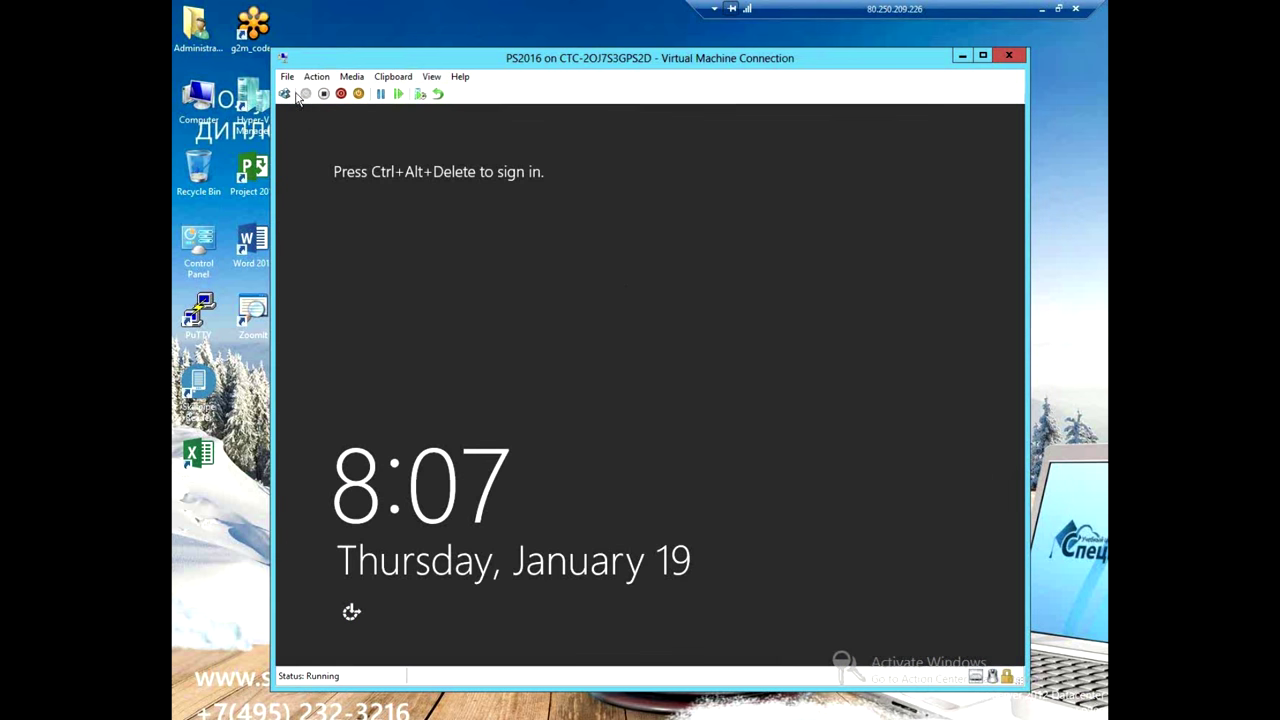
{"action": "left_click", "coordinate": [285, 94]}
{"action": "left_click", "coordinate": [751, 366]}
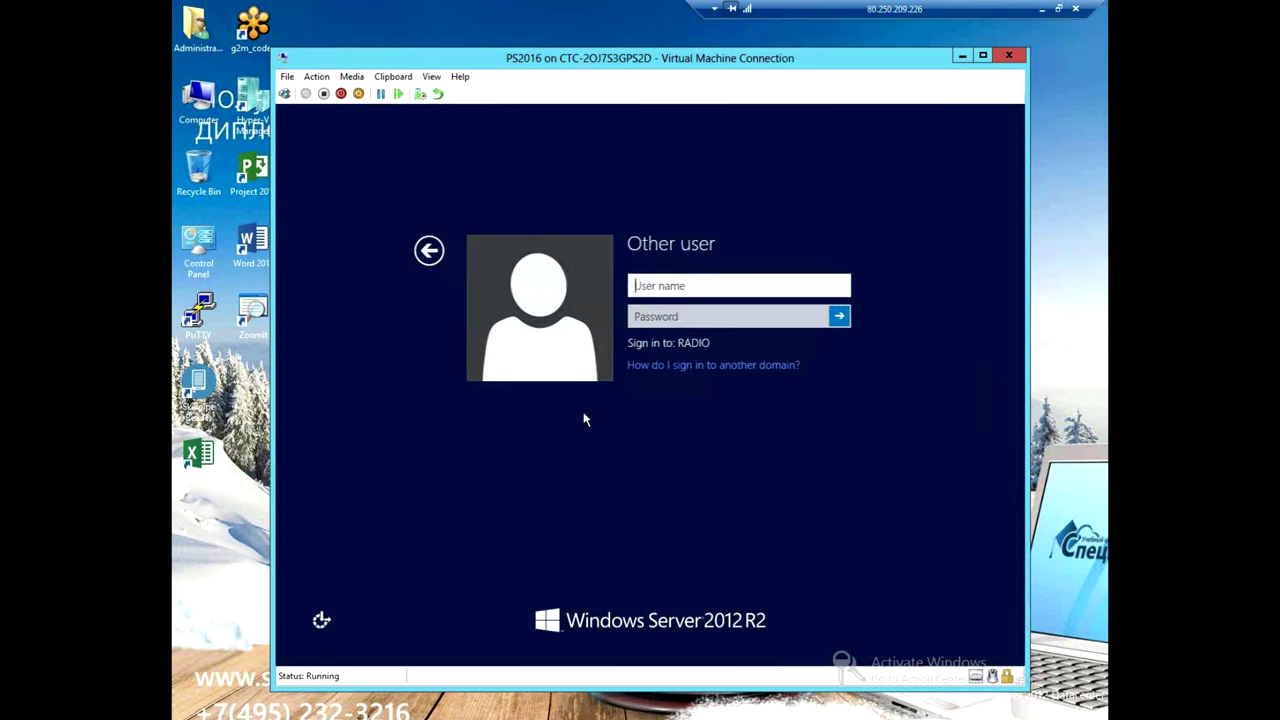
{"action": "type", "text": "adminis"}
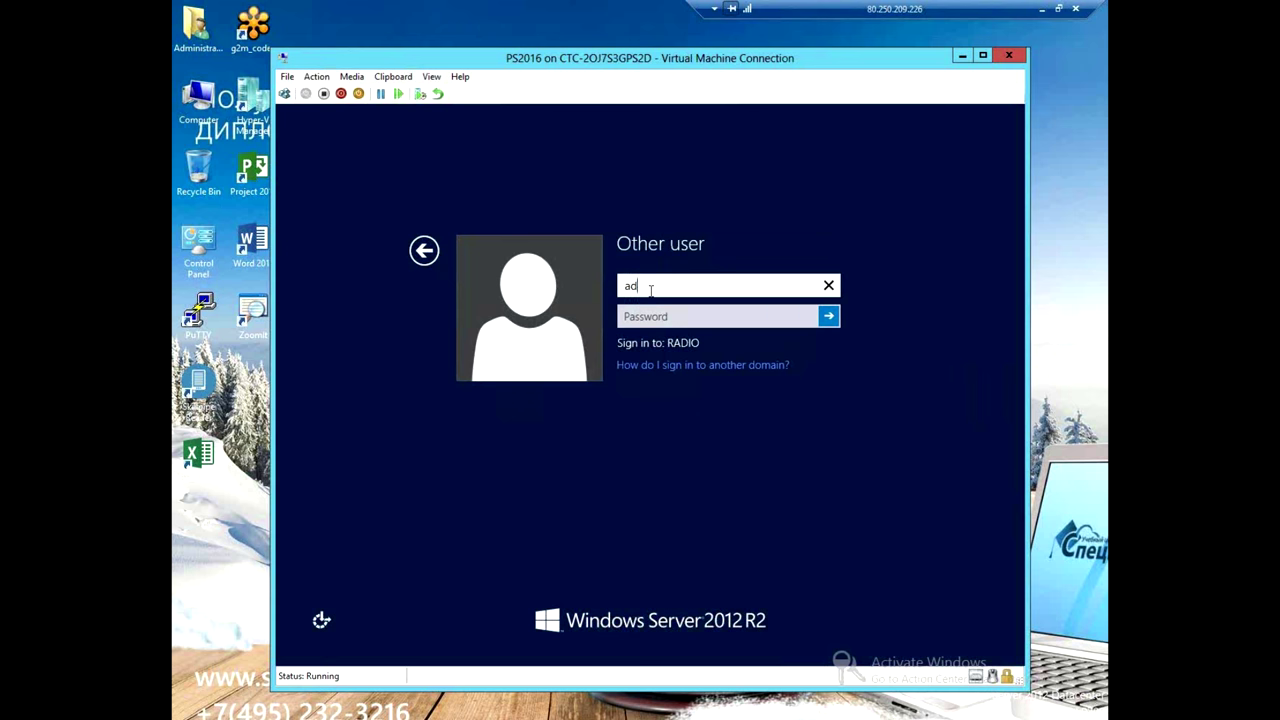
{"action": "type", "text": "trator"}
{"action": "key", "text": "Tab"}
{"action": "type", "text": "********"}
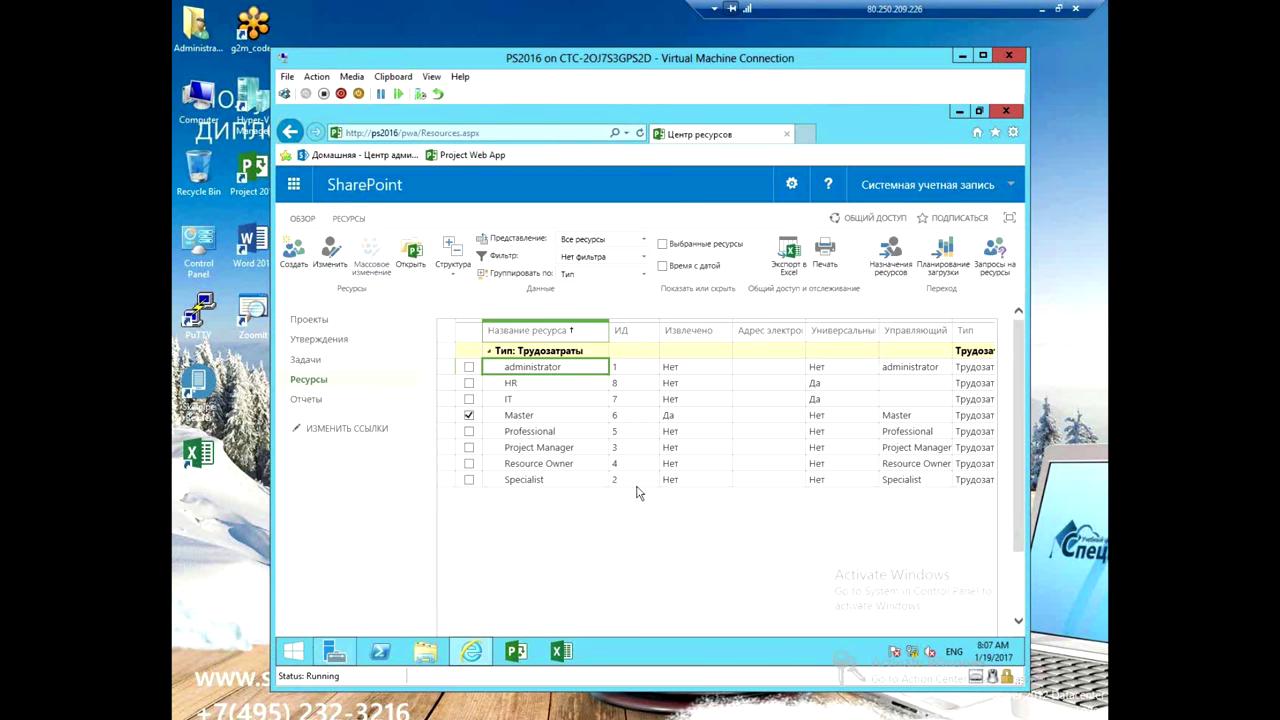
- Create a blank project in Project Professional and widen its task table toward the finish column
{"action": "left_click", "coordinate": [516, 651]}
{"action": "left_click", "coordinate": [663, 401]}
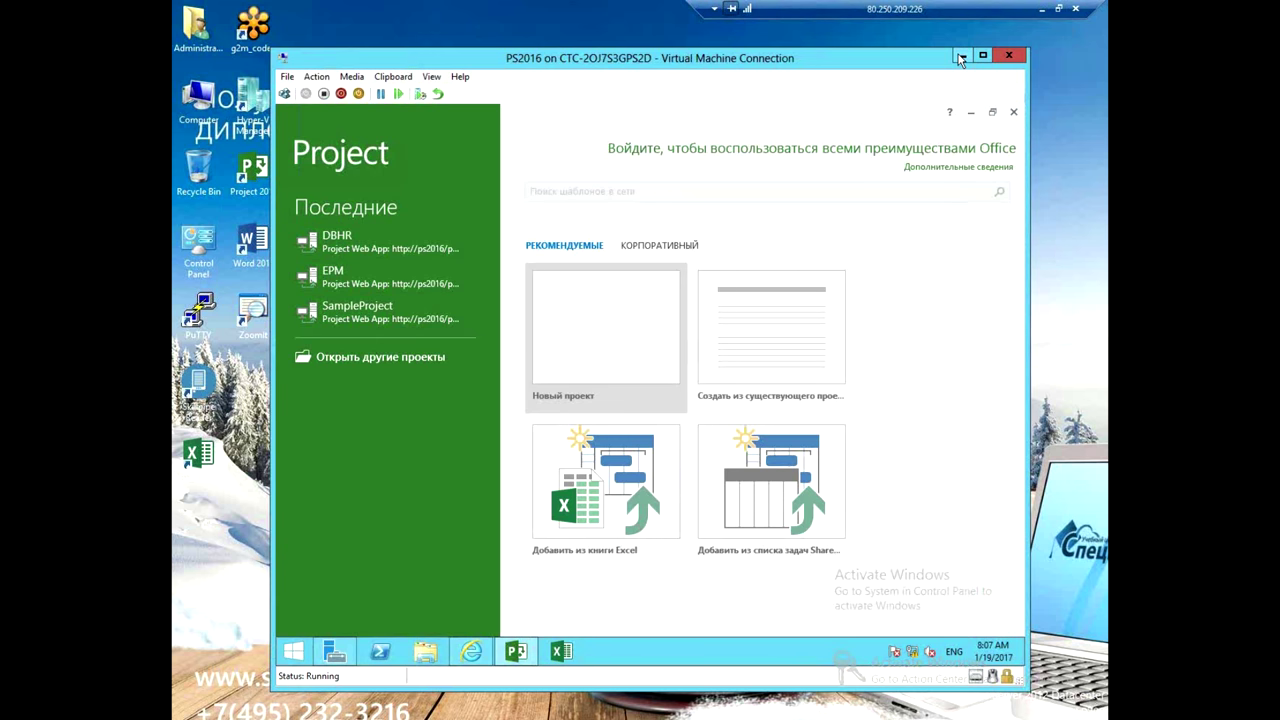
{"action": "left_click", "coordinate": [576, 346]}
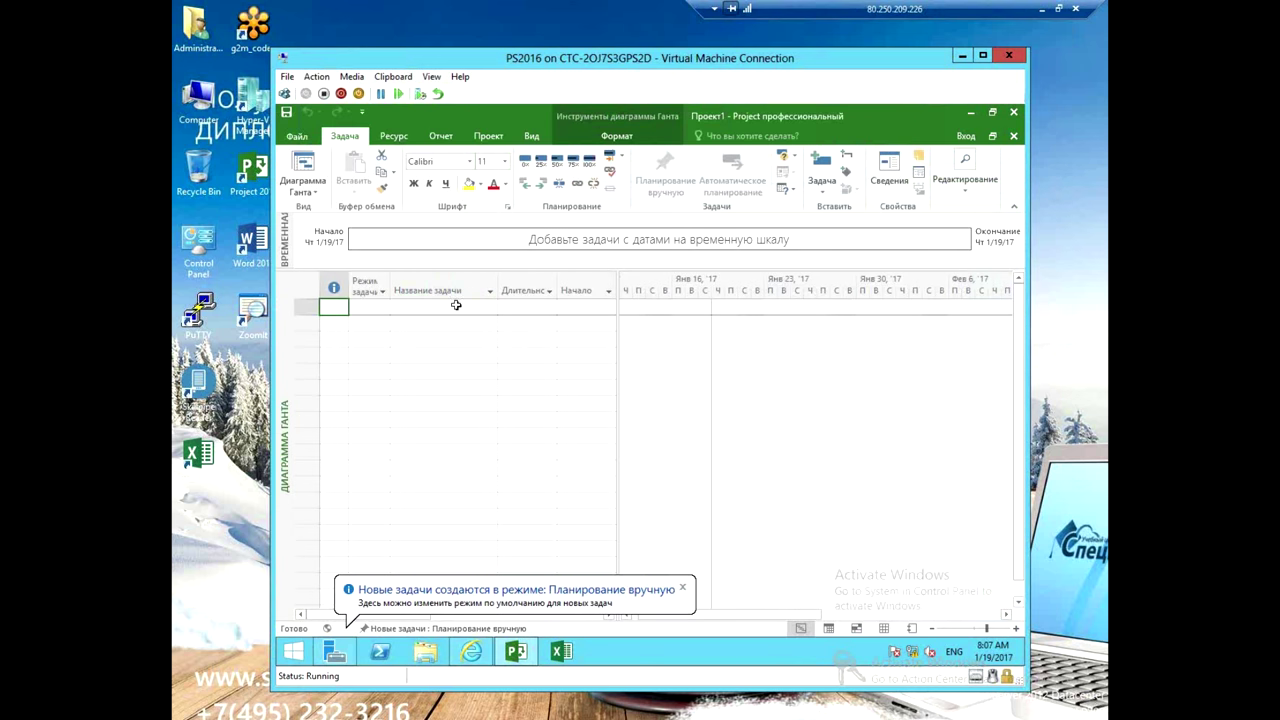
{"action": "left_click", "coordinate": [457, 306]}
{"action": "left_click", "coordinate": [683, 588]}
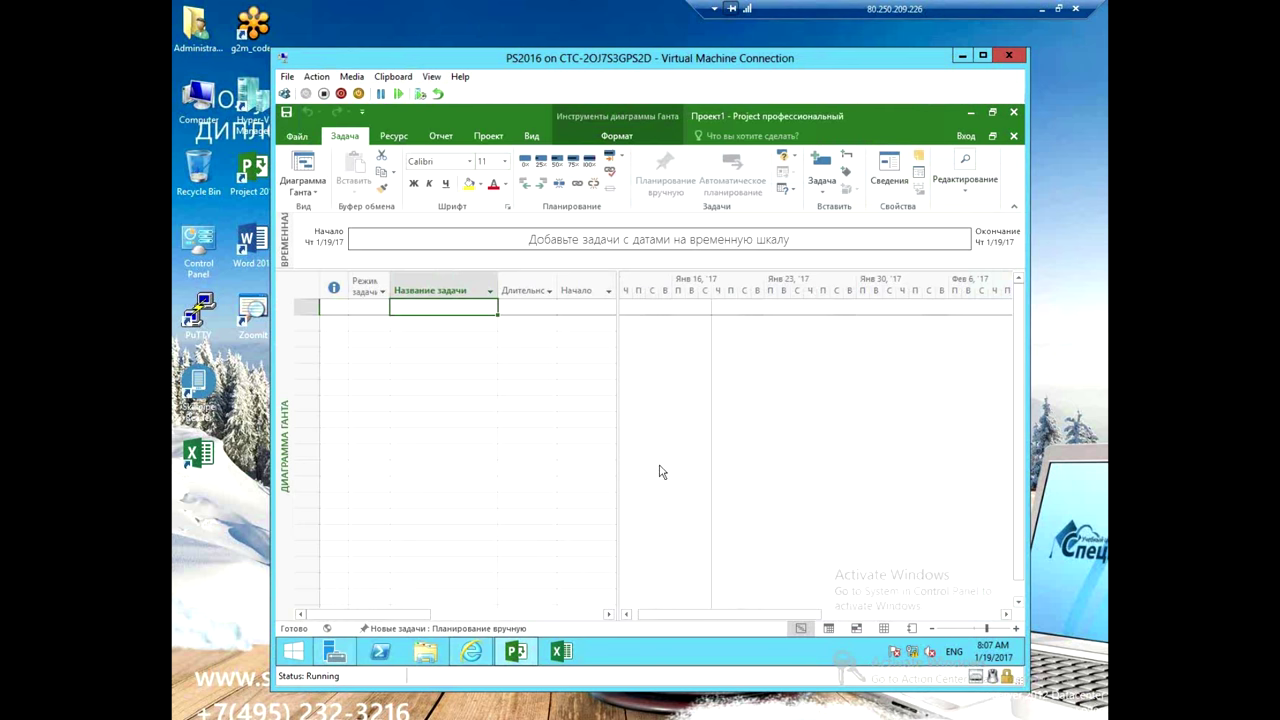
{"action": "left_click_drag", "start_coordinate": [620, 453], "coordinate": [650, 451]}
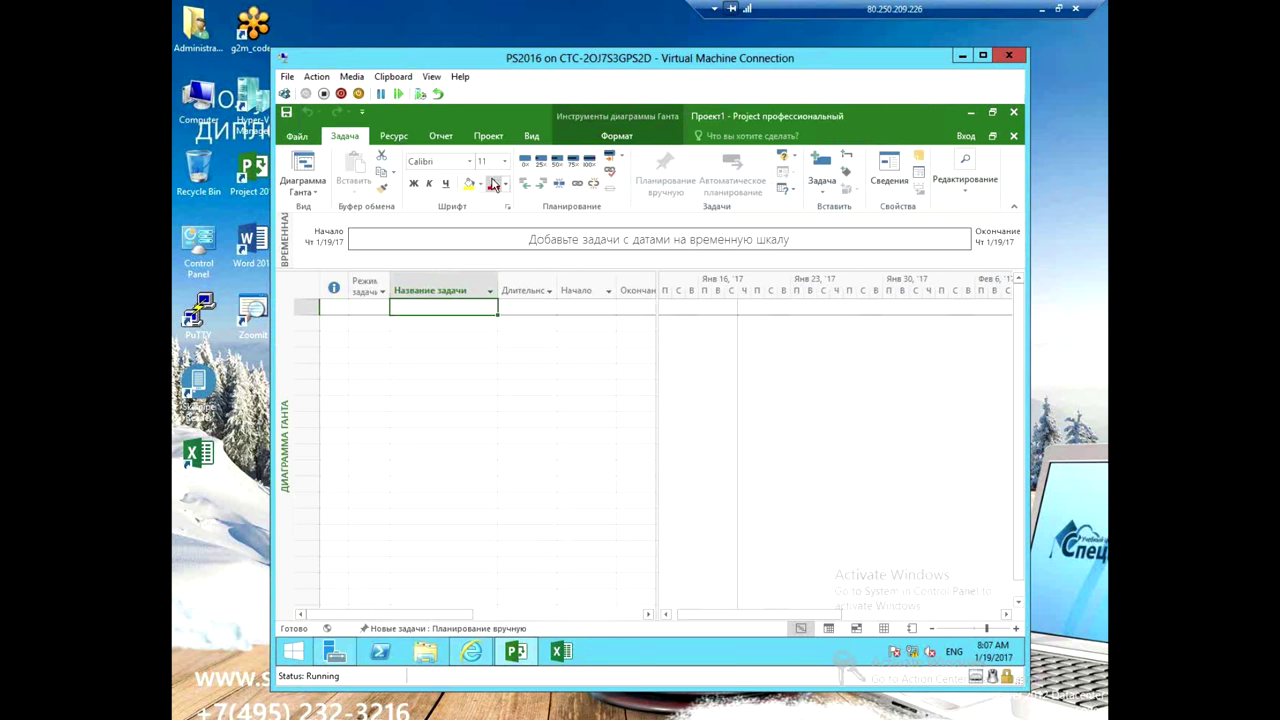
- Save the blank project to Project Web App under the name Новый проект
{"action": "left_click", "coordinate": [286, 112]}
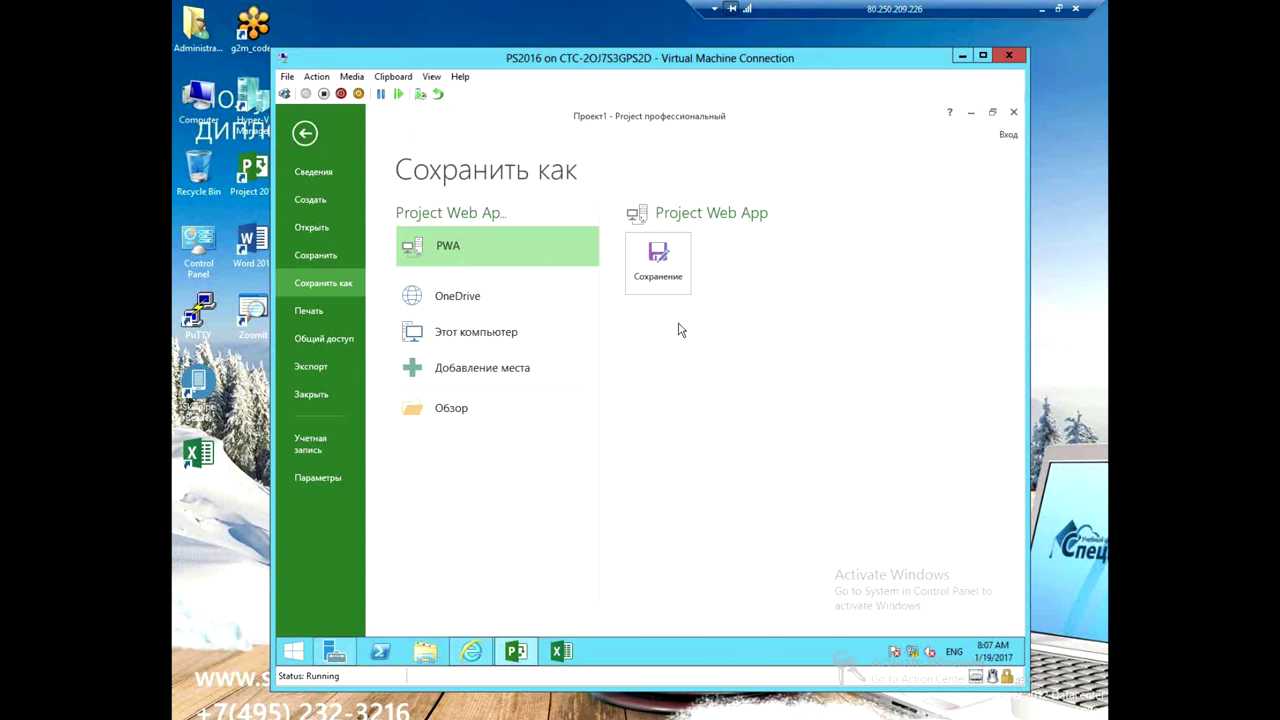
{"action": "left_click", "coordinate": [661, 290]}
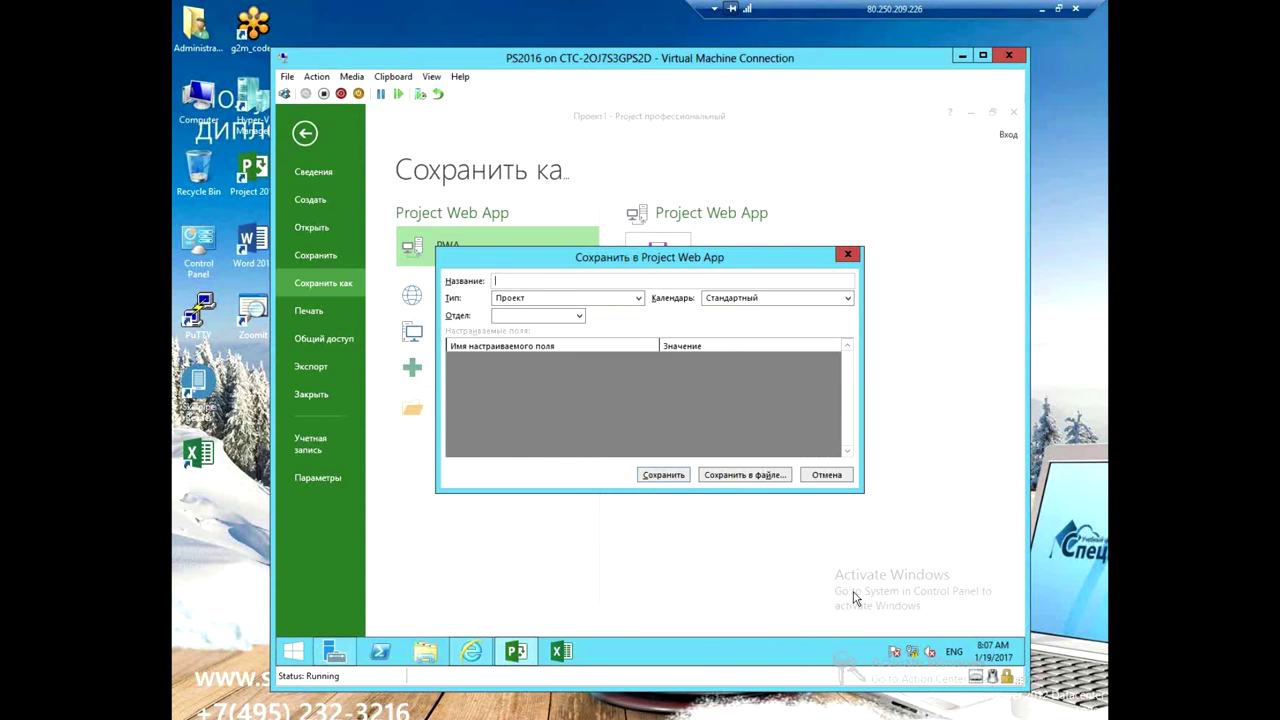
{"action": "key", "text": "alt+shift"}
{"action": "type", "text": "Новый проект"}
{"action": "left_click", "coordinate": [663, 474]}
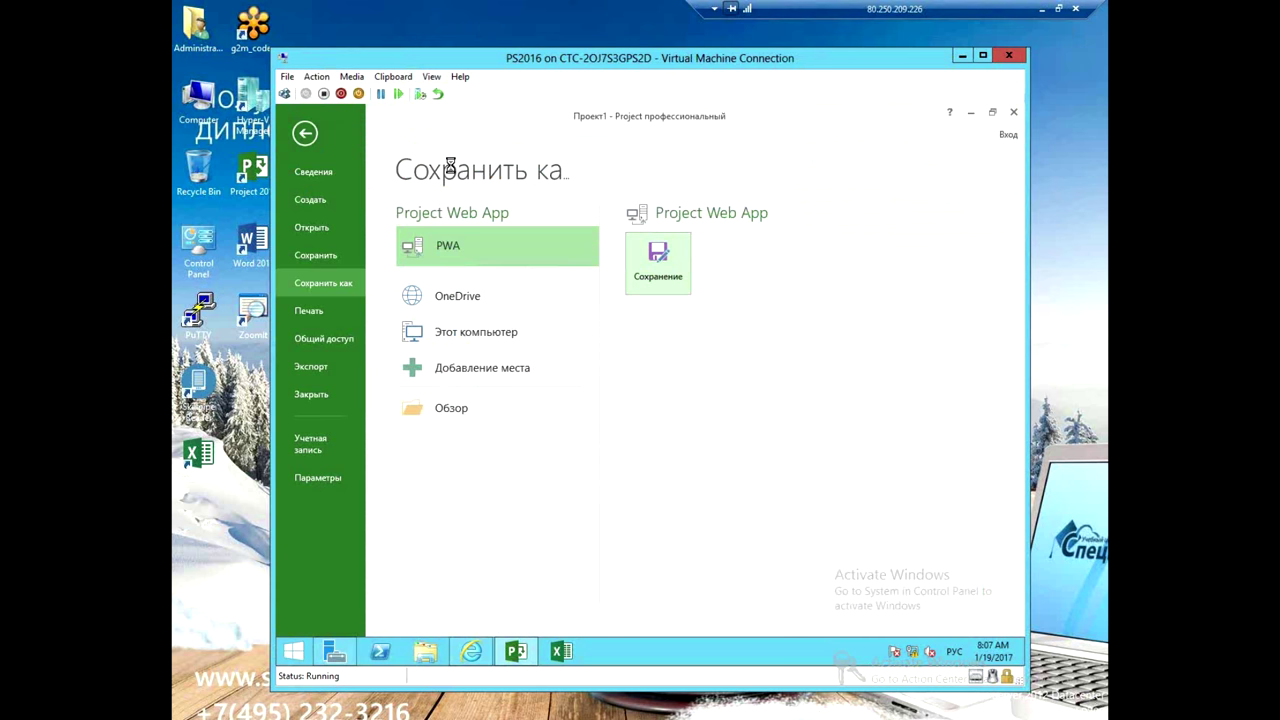
- Set the project's start date to 2/6/17 and publish it without creating a project site
{"action": "left_click", "coordinate": [478, 136]}
{"action": "left_click", "coordinate": [462, 166]}
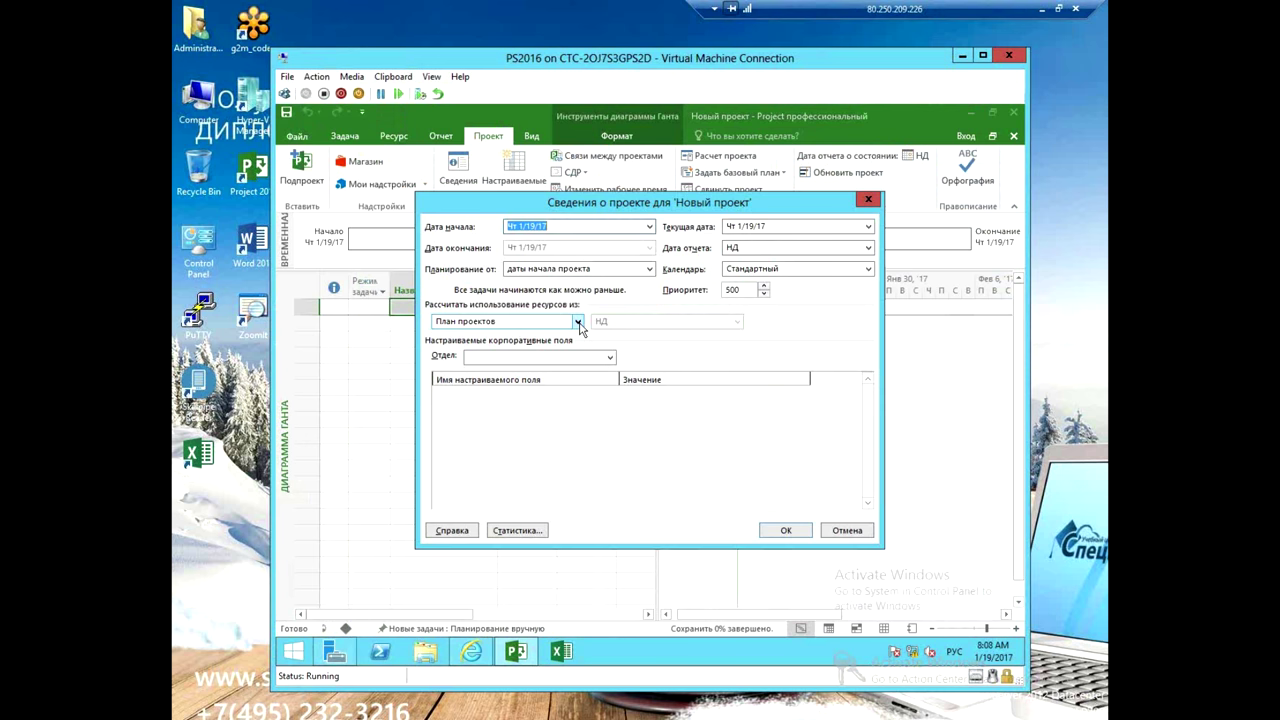
{"action": "left_click", "coordinate": [650, 228]}
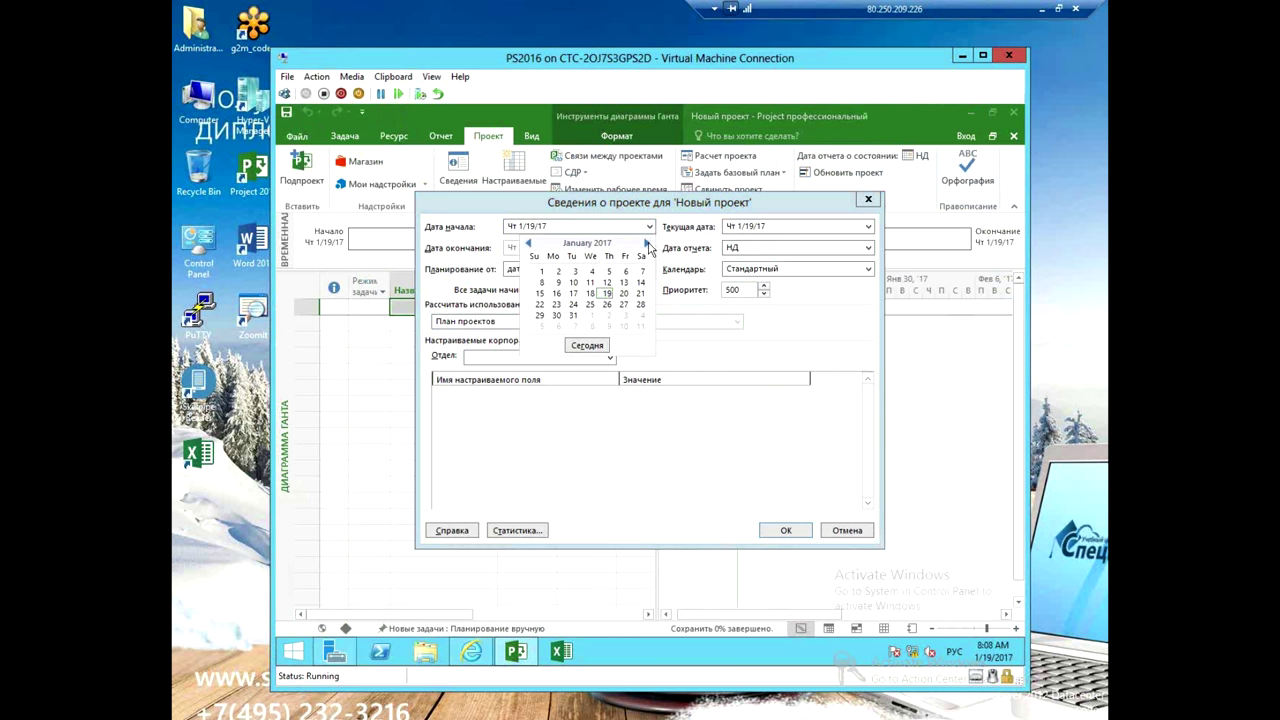
{"action": "left_click", "coordinate": [556, 326]}
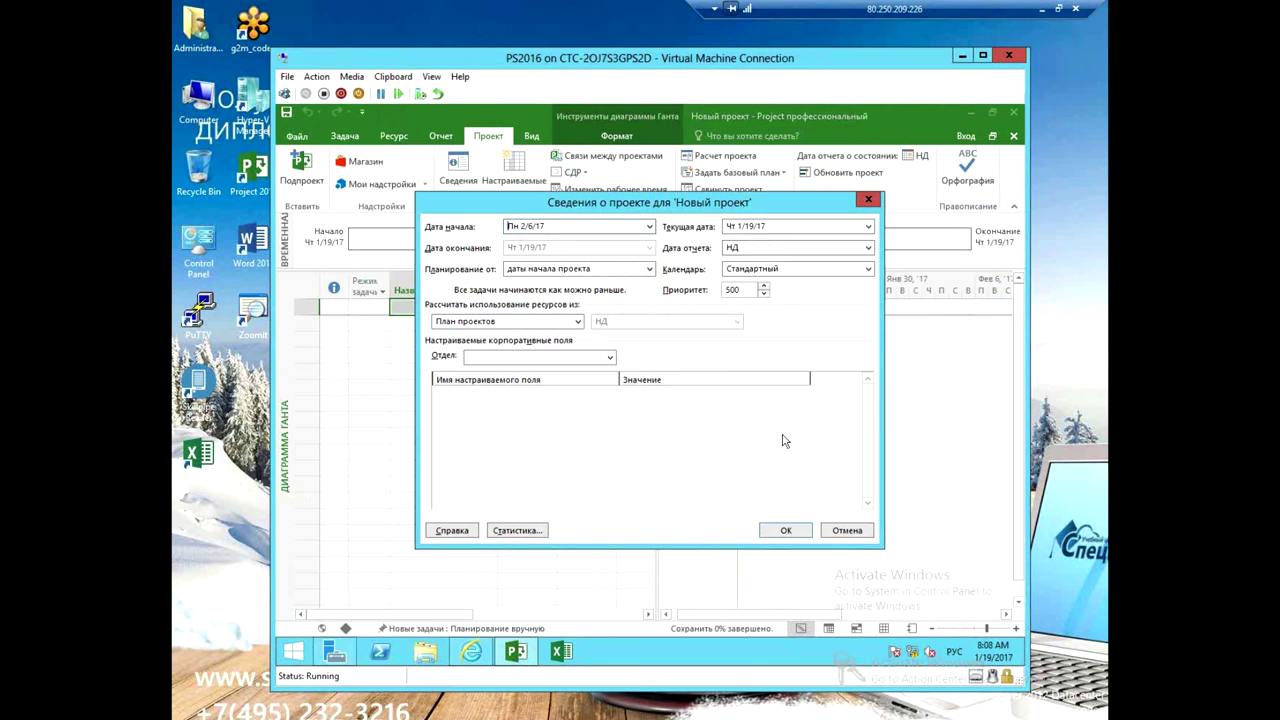
{"action": "left_click", "coordinate": [782, 531]}
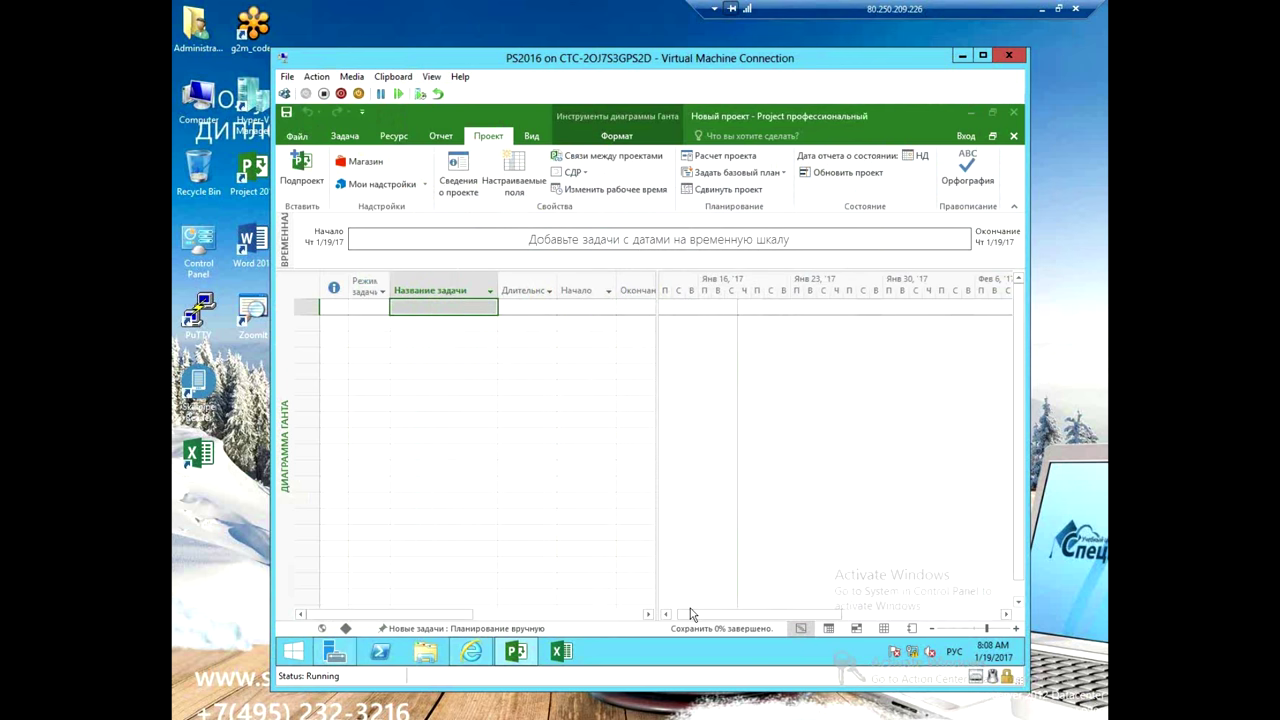
{"action": "left_click", "coordinate": [295, 136]}
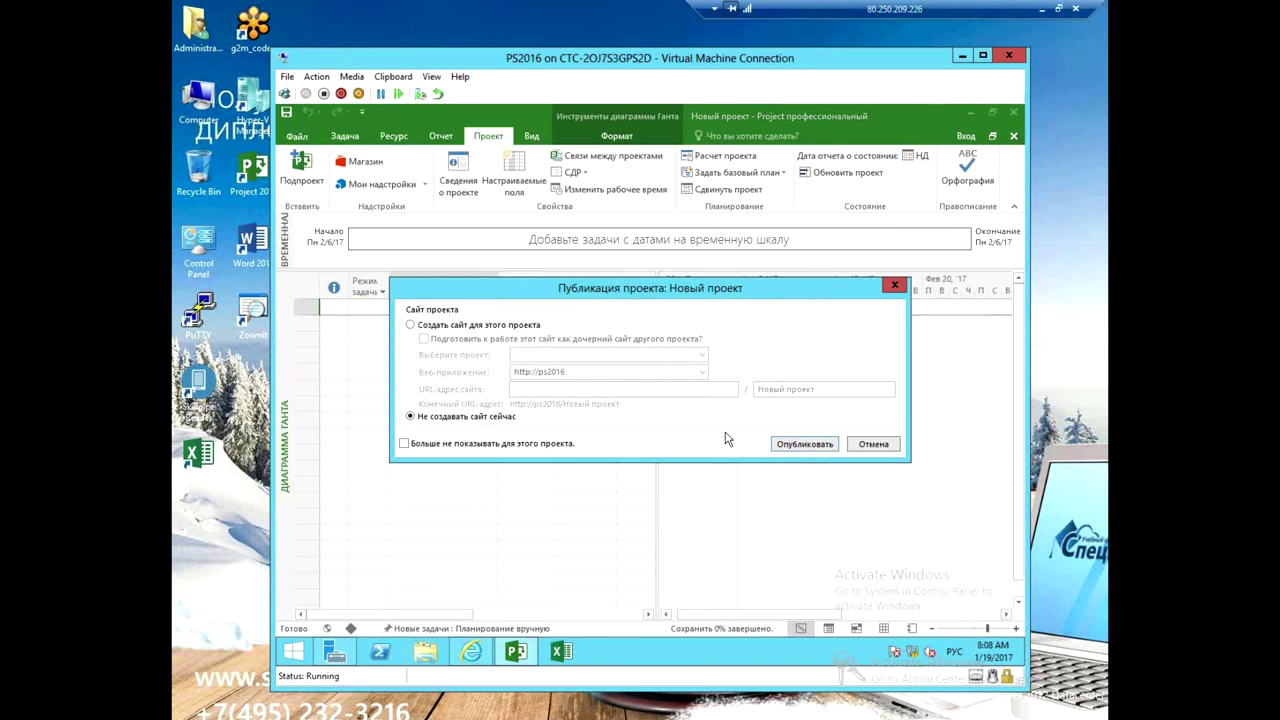
{"action": "left_click", "coordinate": [785, 444]}
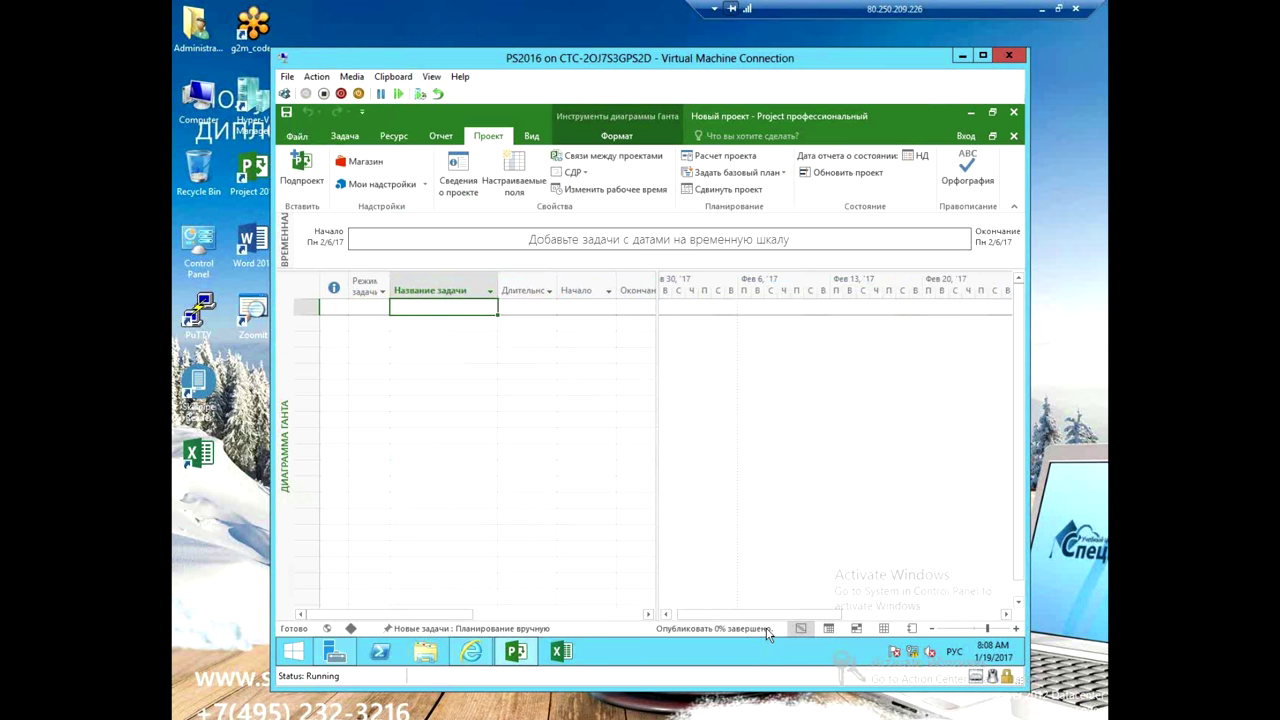
- In Project Web App, examine my queued jobs for Новый проект, including their state and position, and return to the home page
{"action": "left_click", "coordinate": [471, 652]}
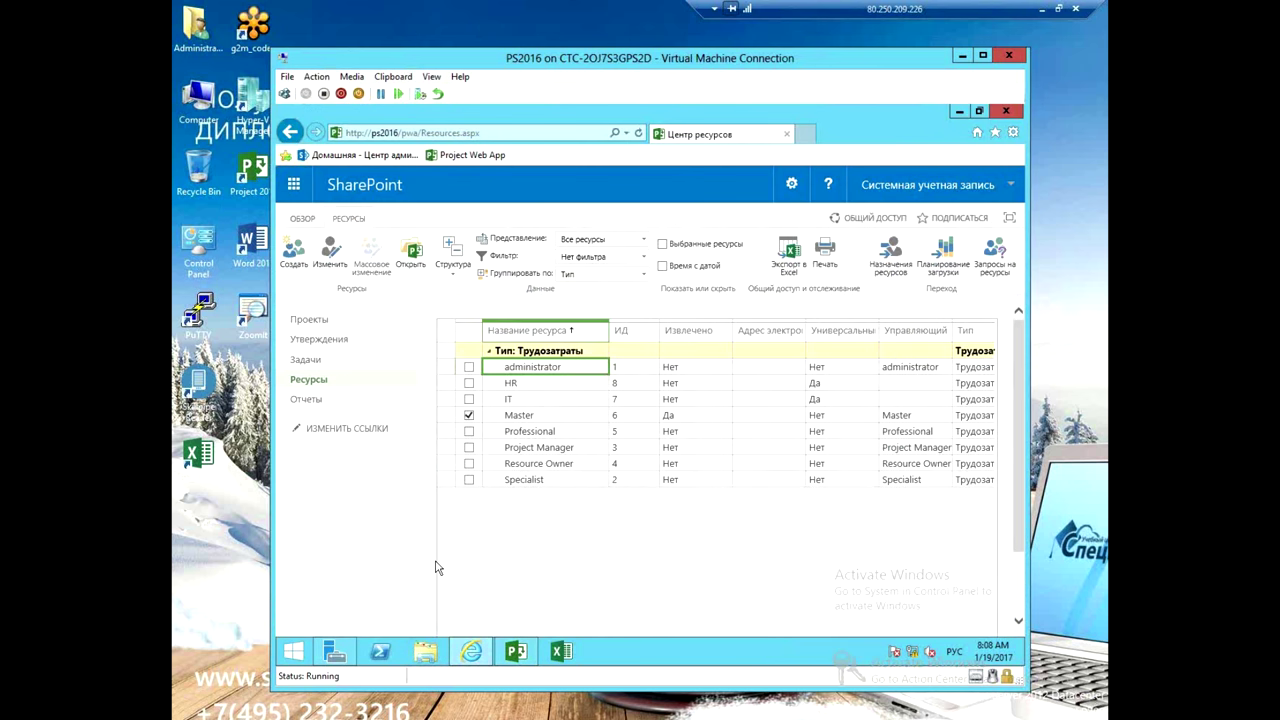
{"action": "left_click", "coordinate": [791, 184]}
{"action": "left_click", "coordinate": [738, 420]}
{"action": "left_click", "coordinate": [530, 348]}
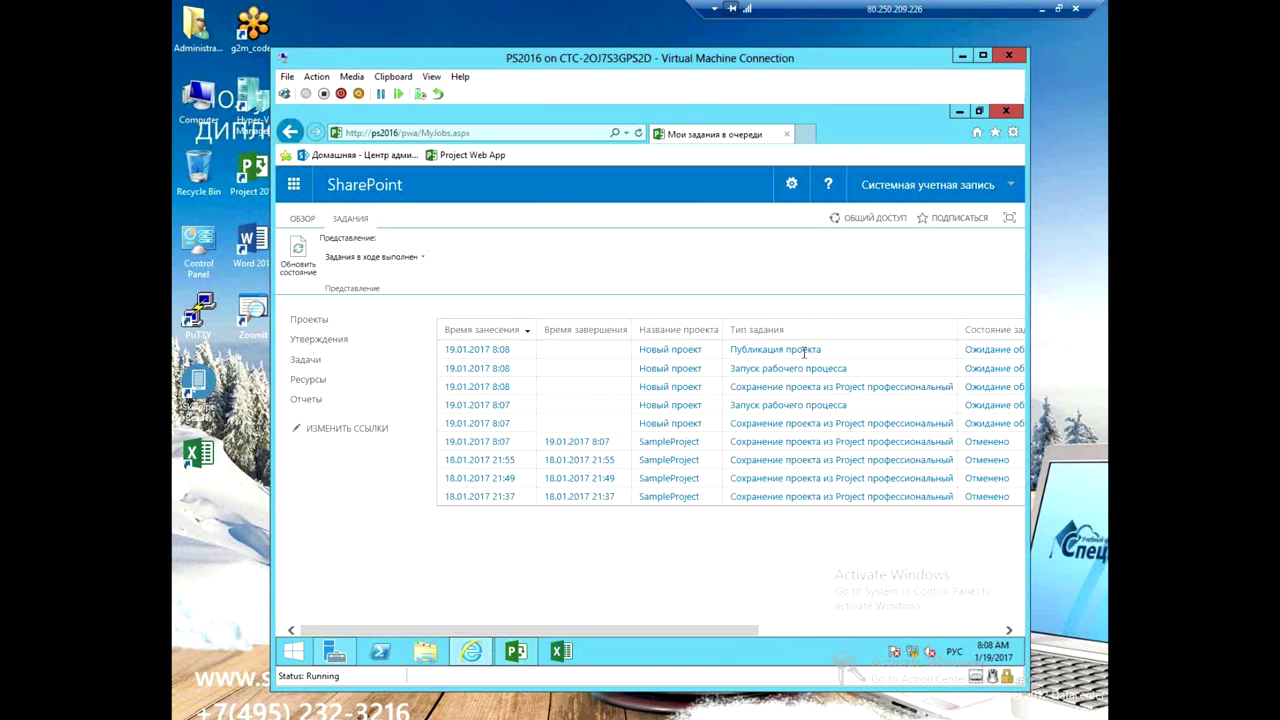
{"action": "scroll", "coordinate": [868, 407], "scroll_direction": "right", "scroll_amount": 3}
{"action": "scroll", "coordinate": [866, 405], "scroll_direction": "right", "scroll_amount": 3}
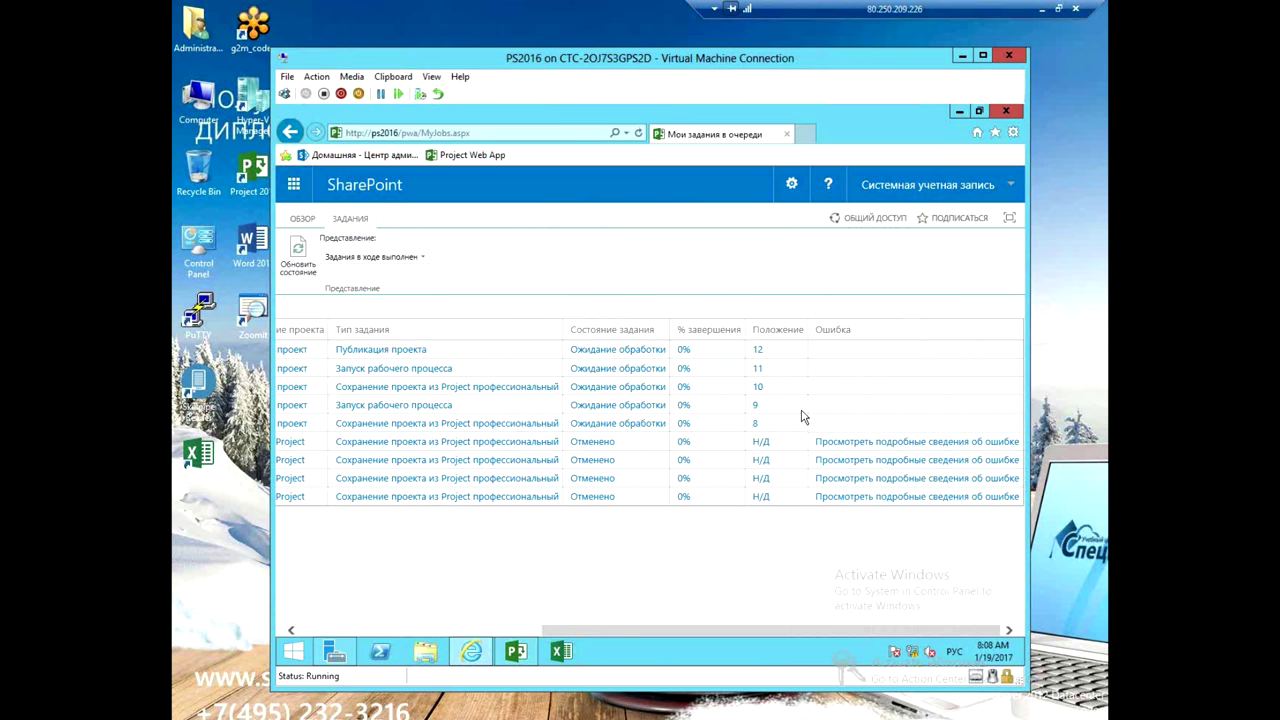
{"action": "scroll", "coordinate": [808, 416], "scroll_direction": "left", "scroll_amount": 6}
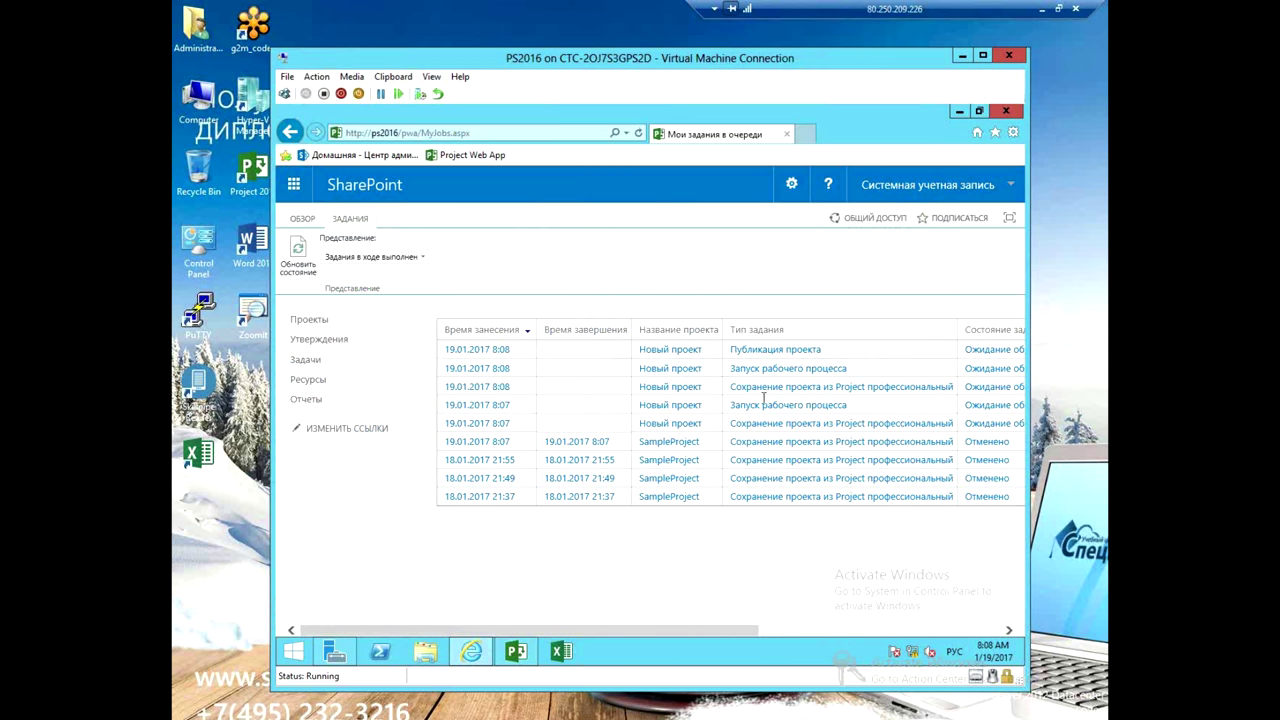
{"action": "left_click", "coordinate": [302, 220]}
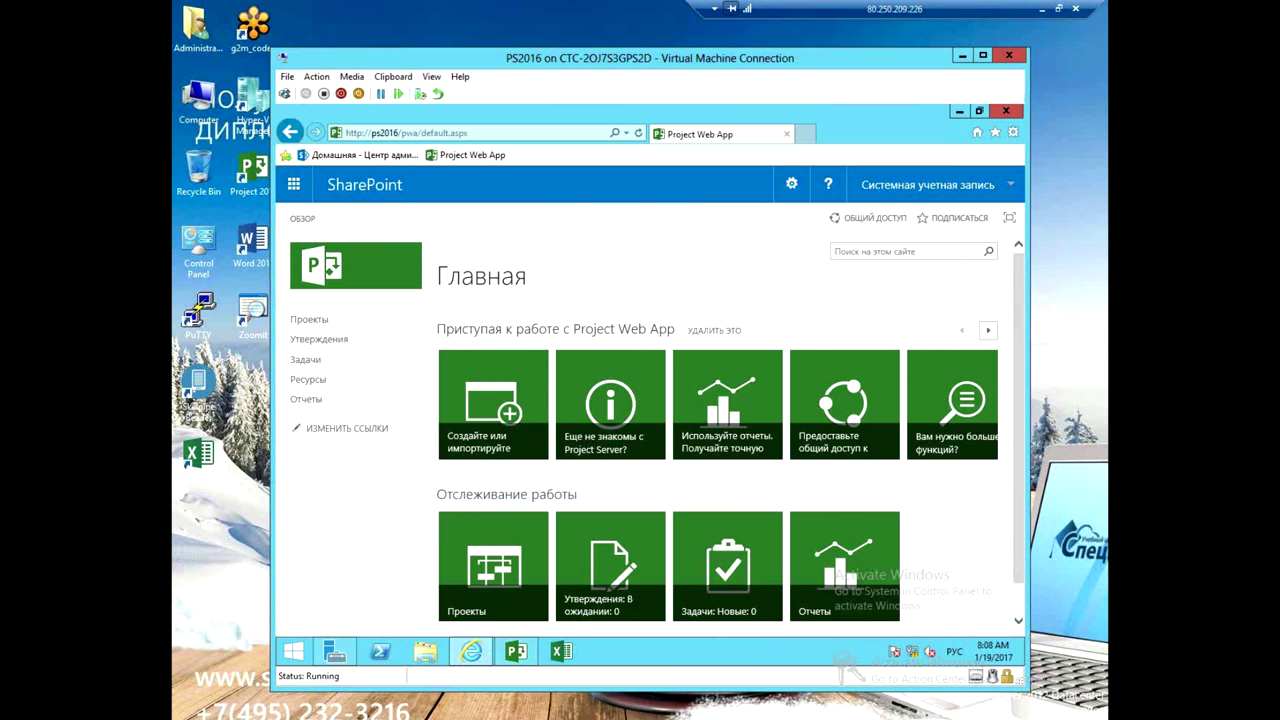
- Leave the administrator's session and sign in as the pm user with the account password
{"action": "left_click", "coordinate": [516, 655]}
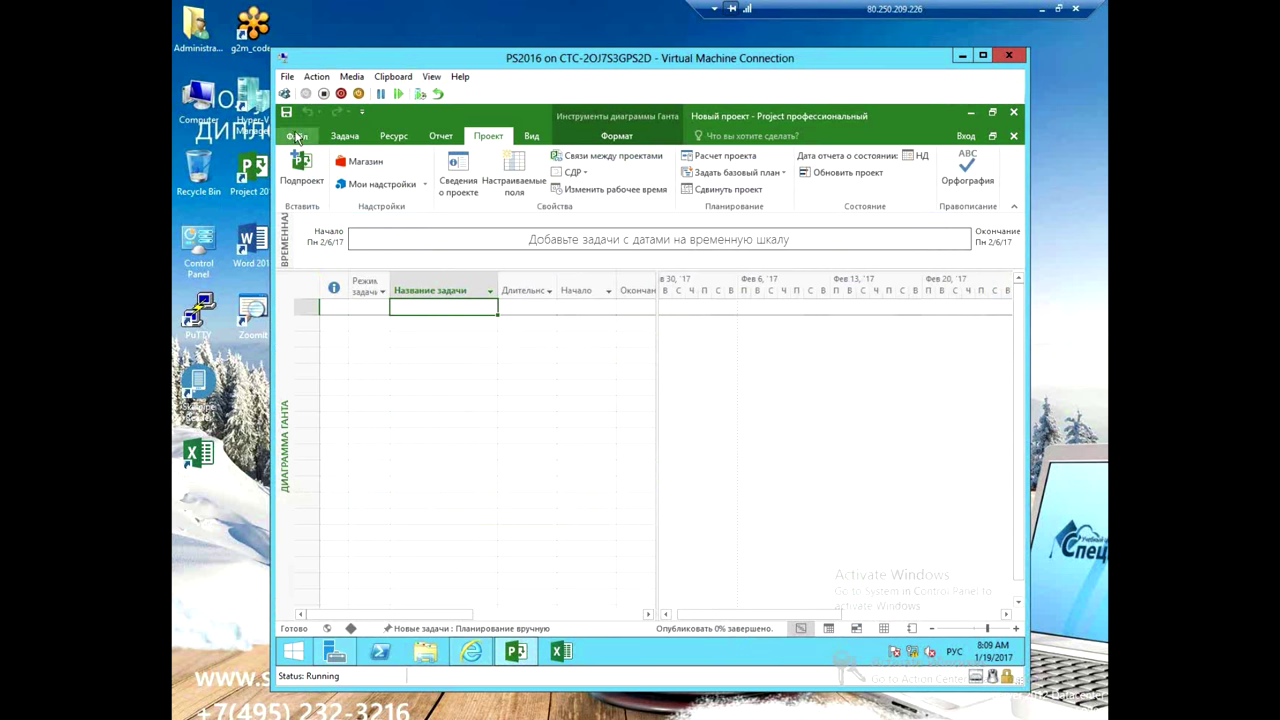
{"action": "left_click", "coordinate": [284, 93]}
{"action": "left_click", "coordinate": [598, 274]}
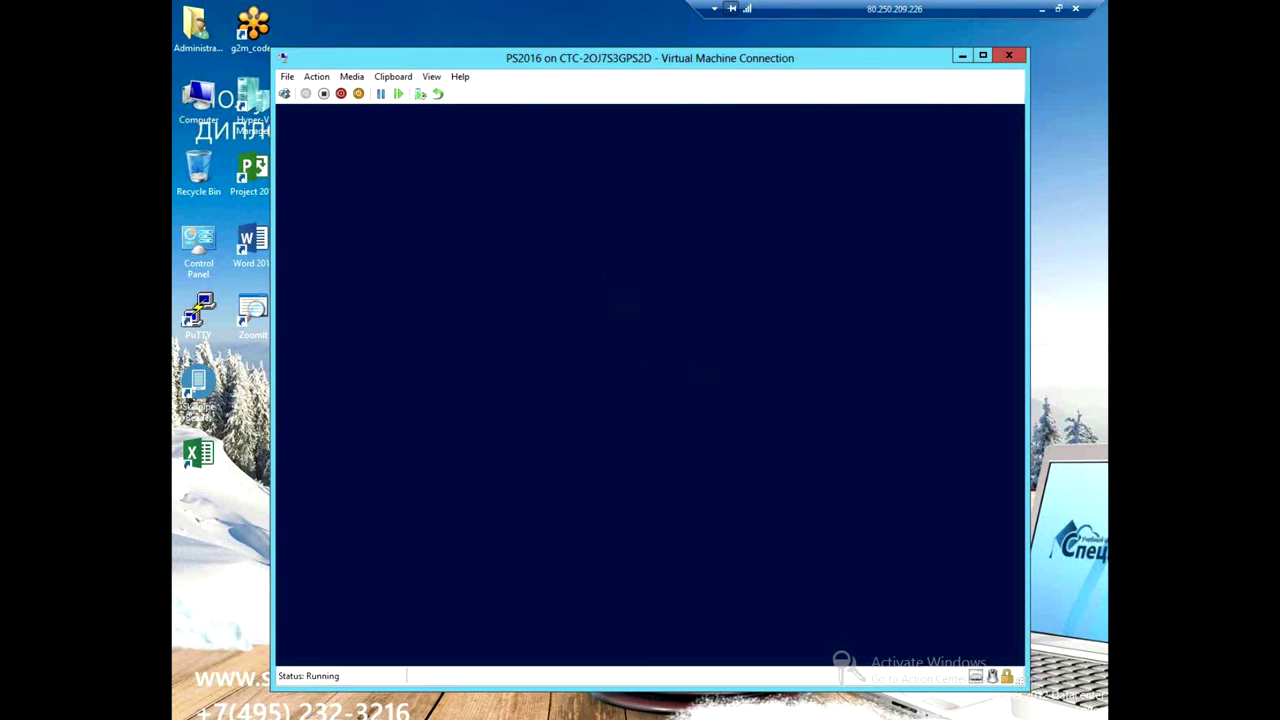
{"action": "left_click", "coordinate": [284, 93]}
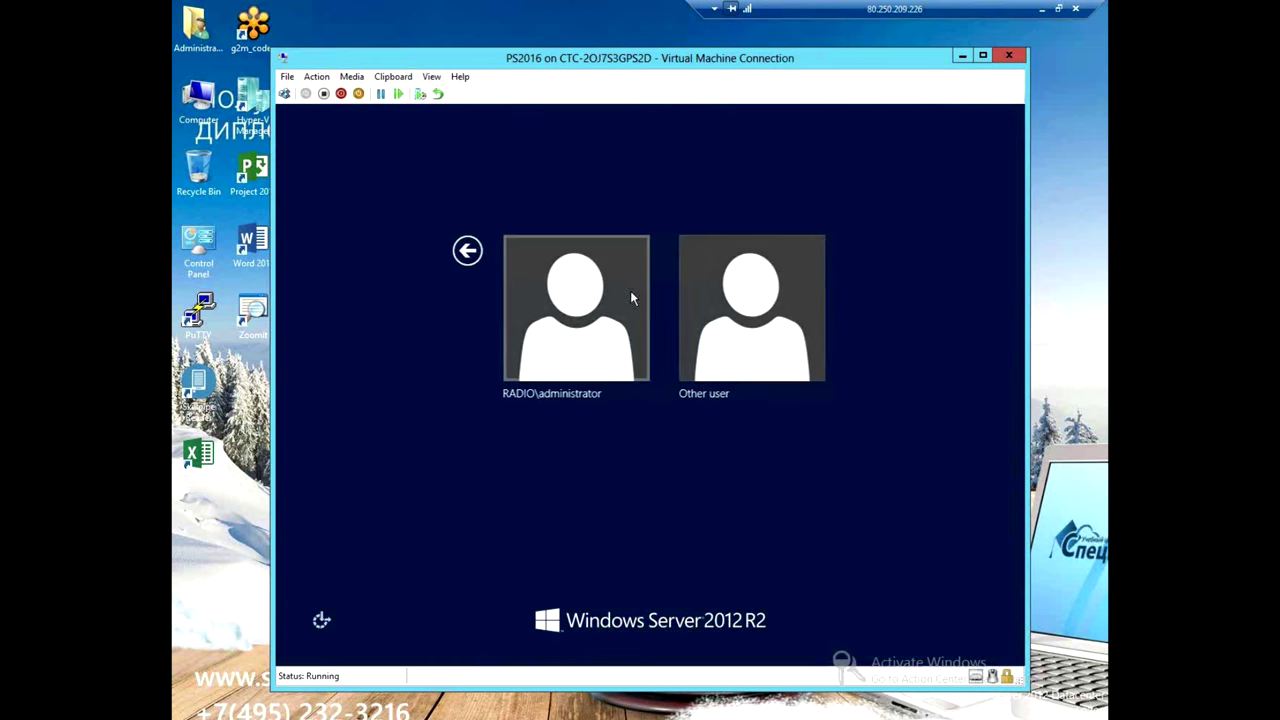
{"action": "left_click", "coordinate": [688, 319]}
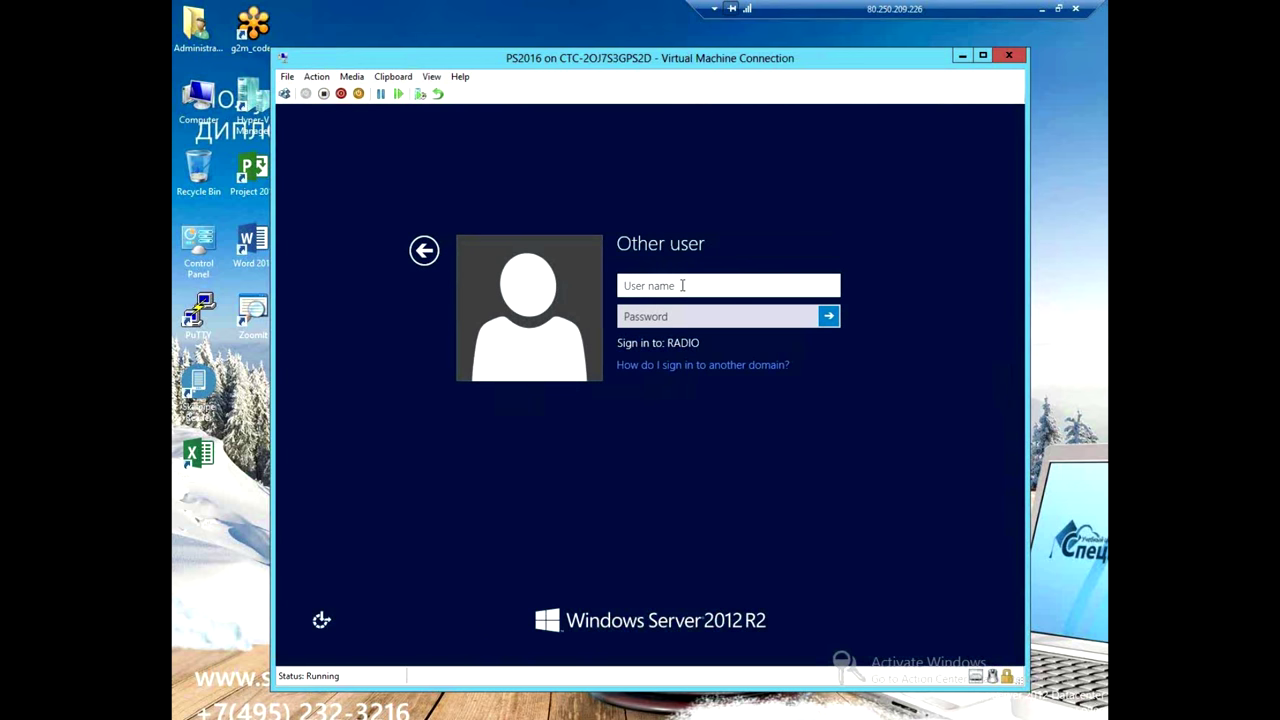
{"action": "type", "text": "pm"}
{"action": "key", "text": "Tab"}
{"action": "type", "text": "*****"}
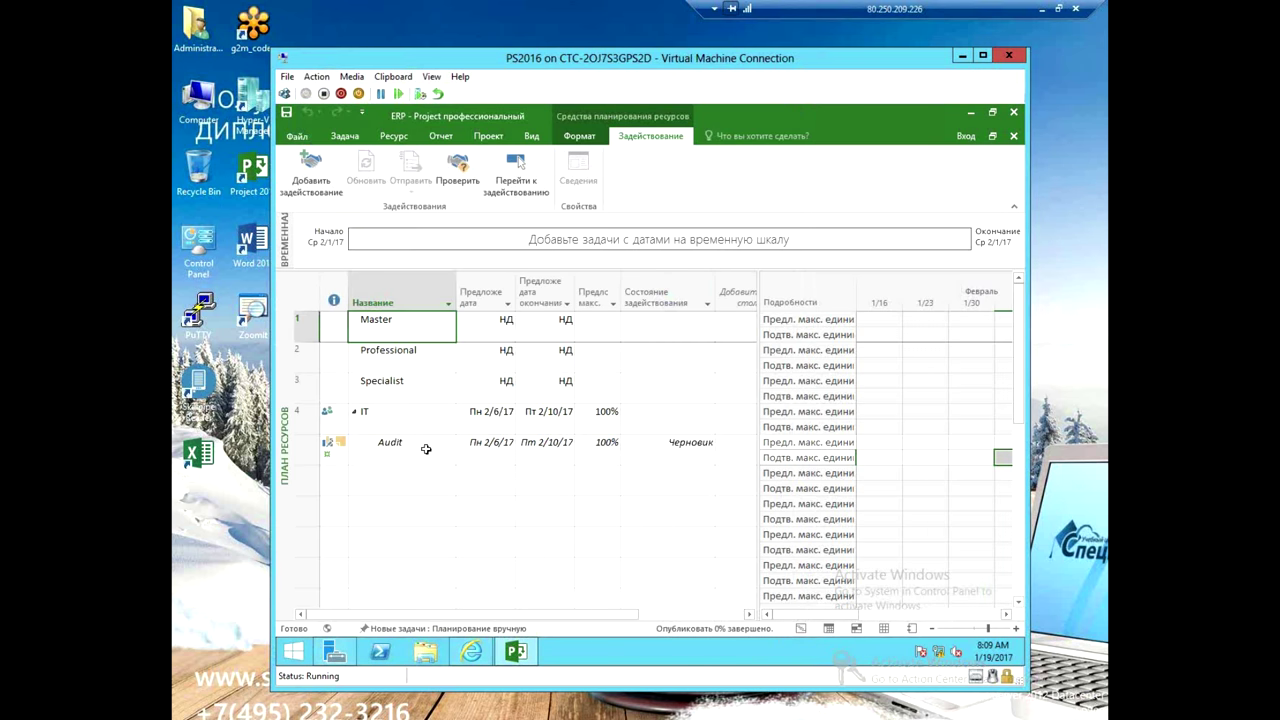
- Select the draft Audit engagement in the resource plan, and in Project Web App examine the IT resource's requests, selecting DBHR's allocated one
{"action": "left_click", "coordinate": [428, 447]}
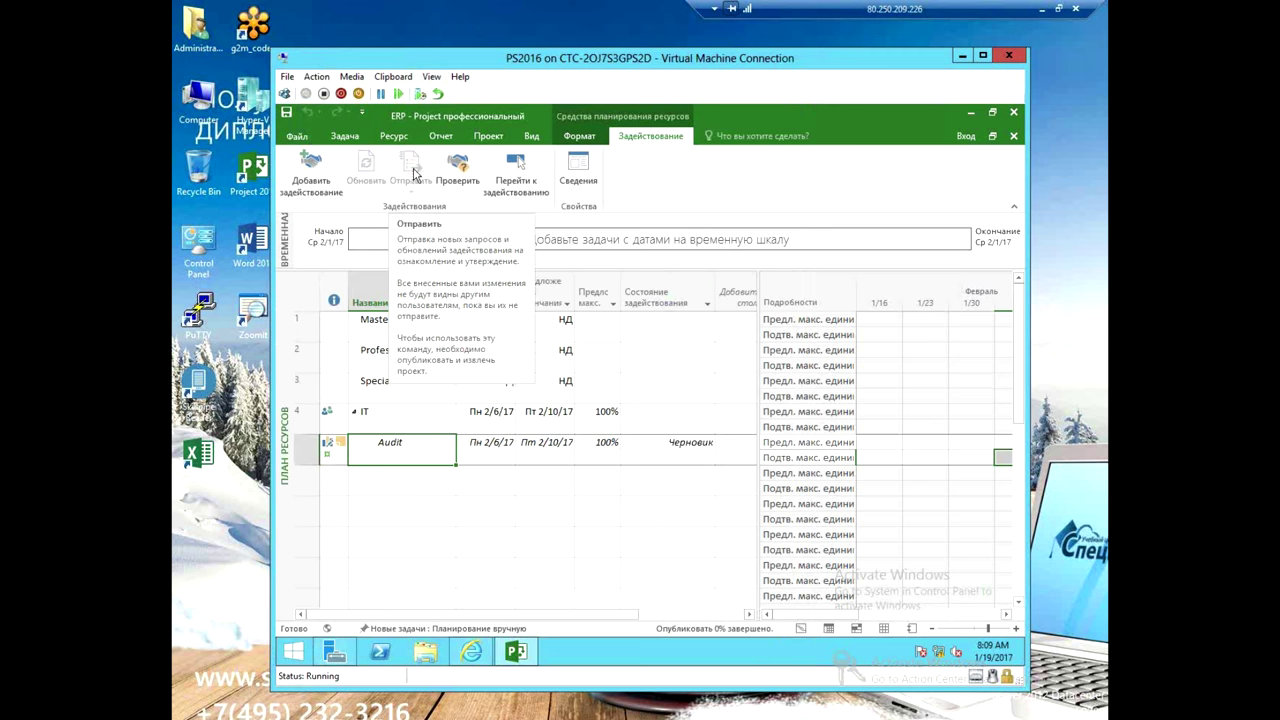
{"action": "left_click", "coordinate": [471, 651]}
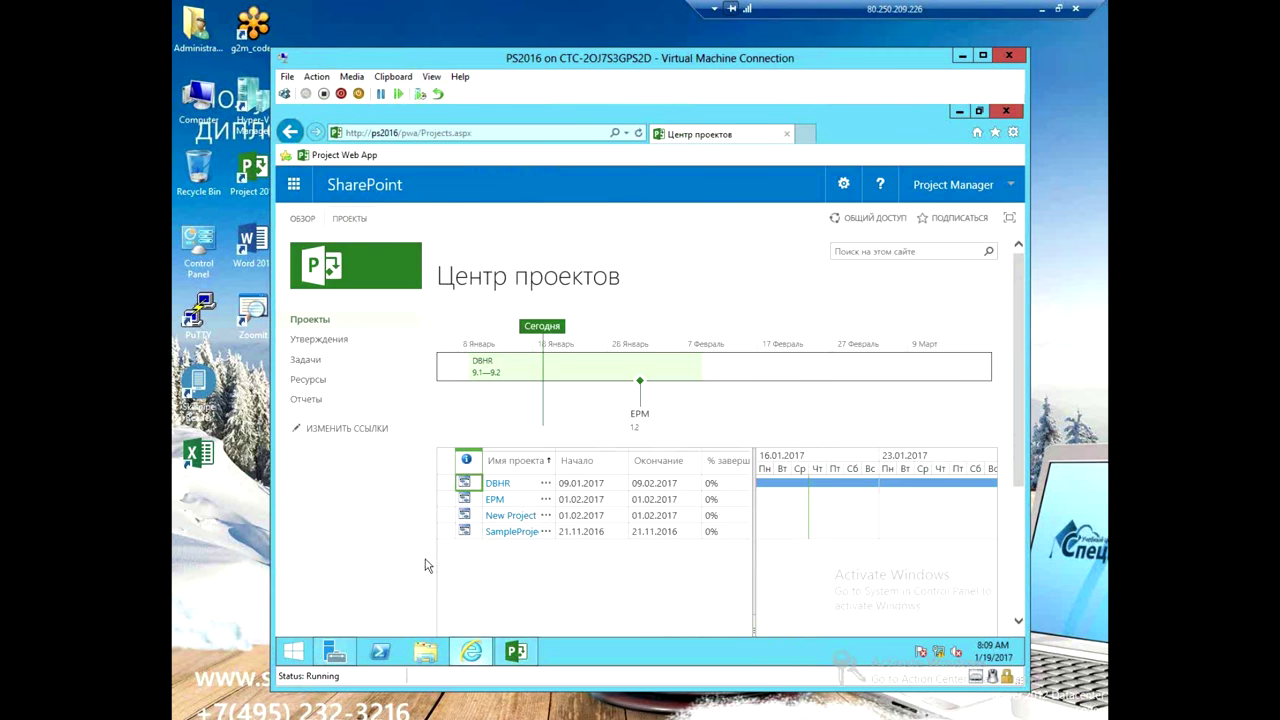
{"action": "left_click", "coordinate": [309, 379]}
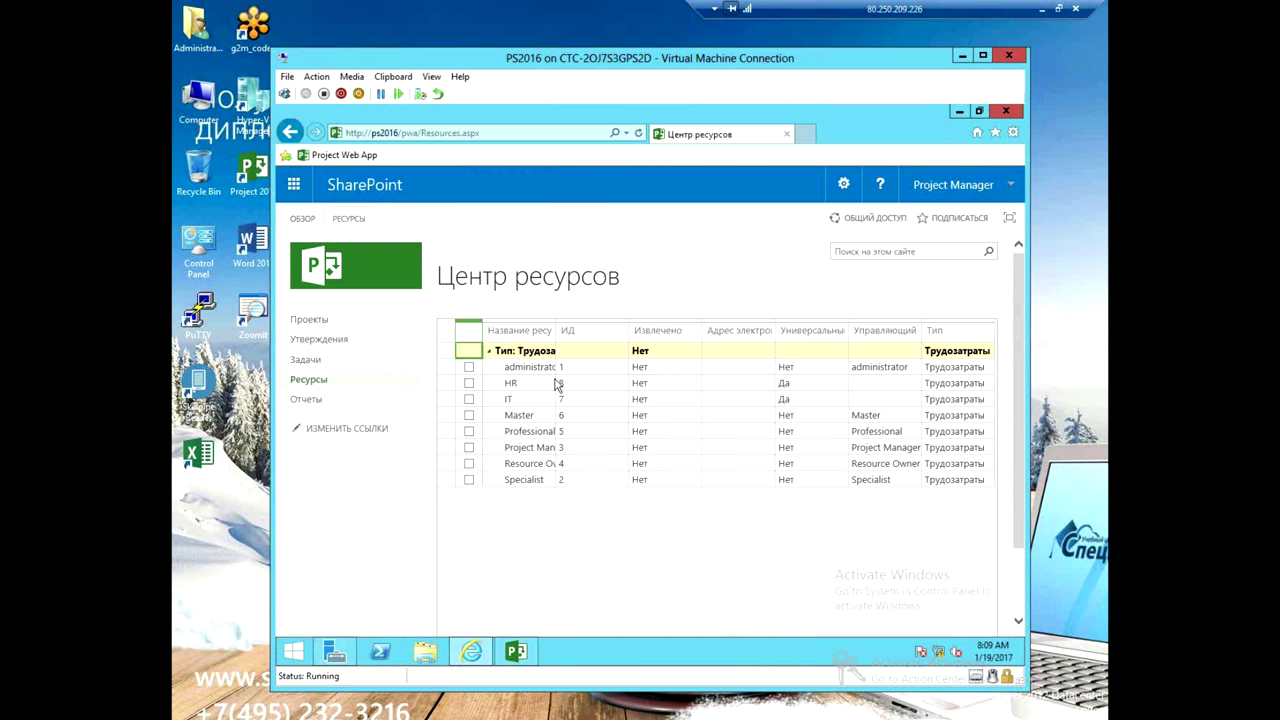
{"action": "left_click", "coordinate": [469, 399]}
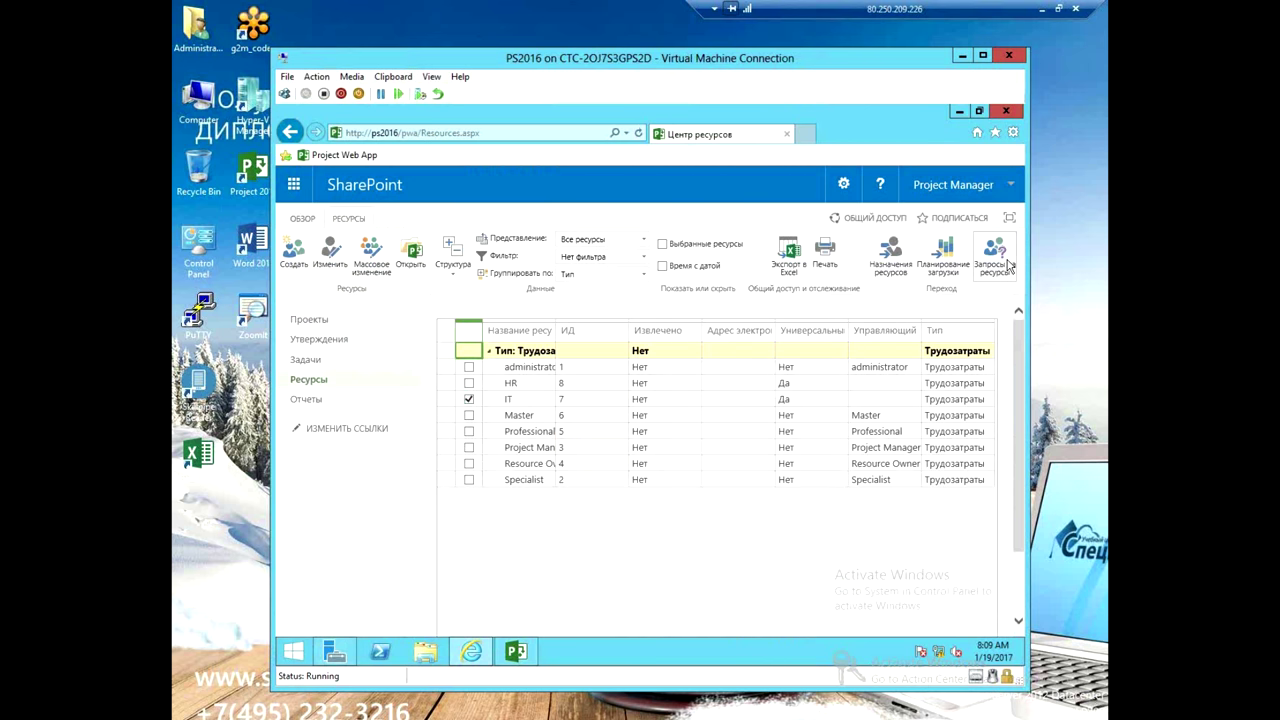
{"action": "left_click", "coordinate": [995, 258]}
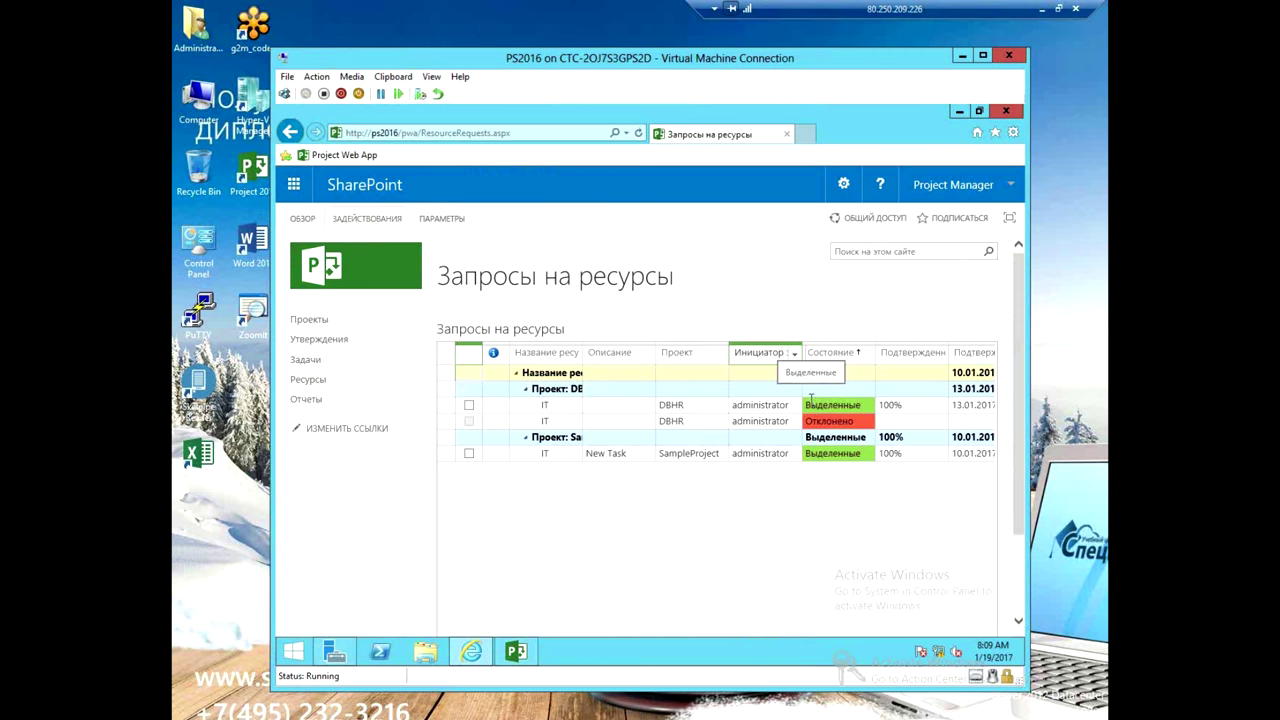
{"action": "left_click", "coordinate": [468, 405]}
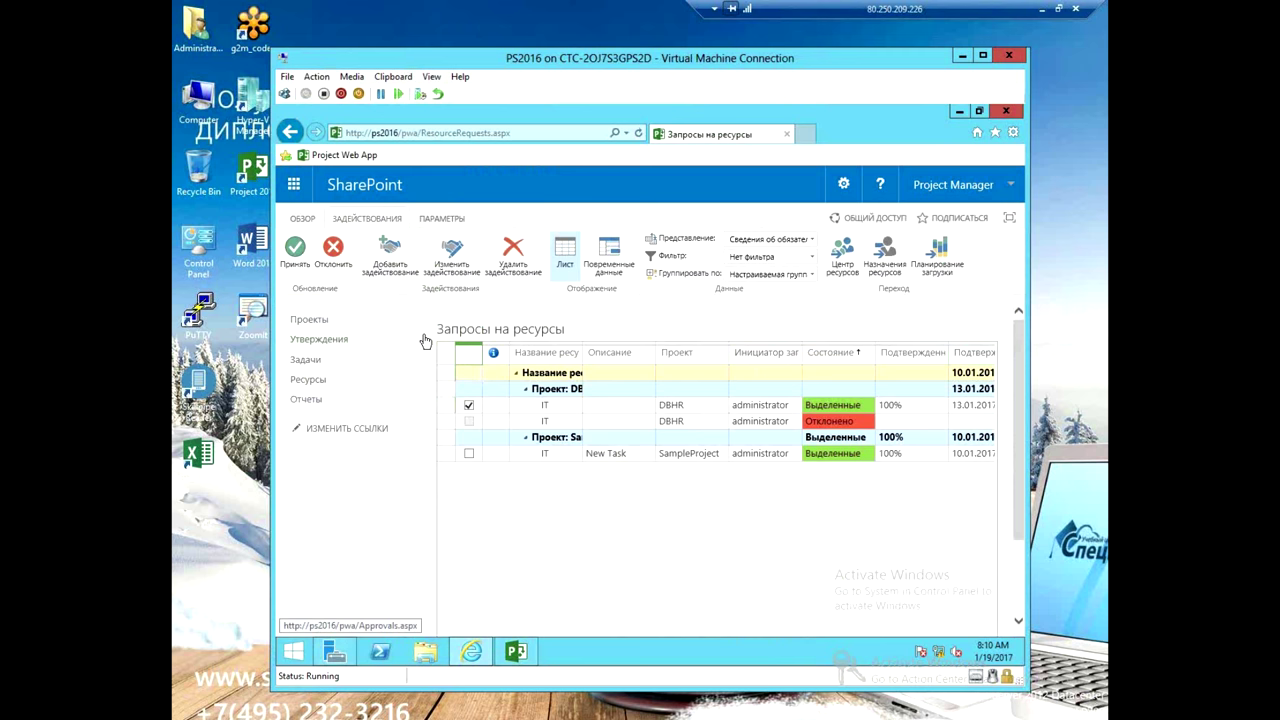
- Switch to the PowerPoint presentation 20170119.pptx and show slide 14, Обучение Project Server
{"action": "left_click", "coordinate": [1041, 9]}
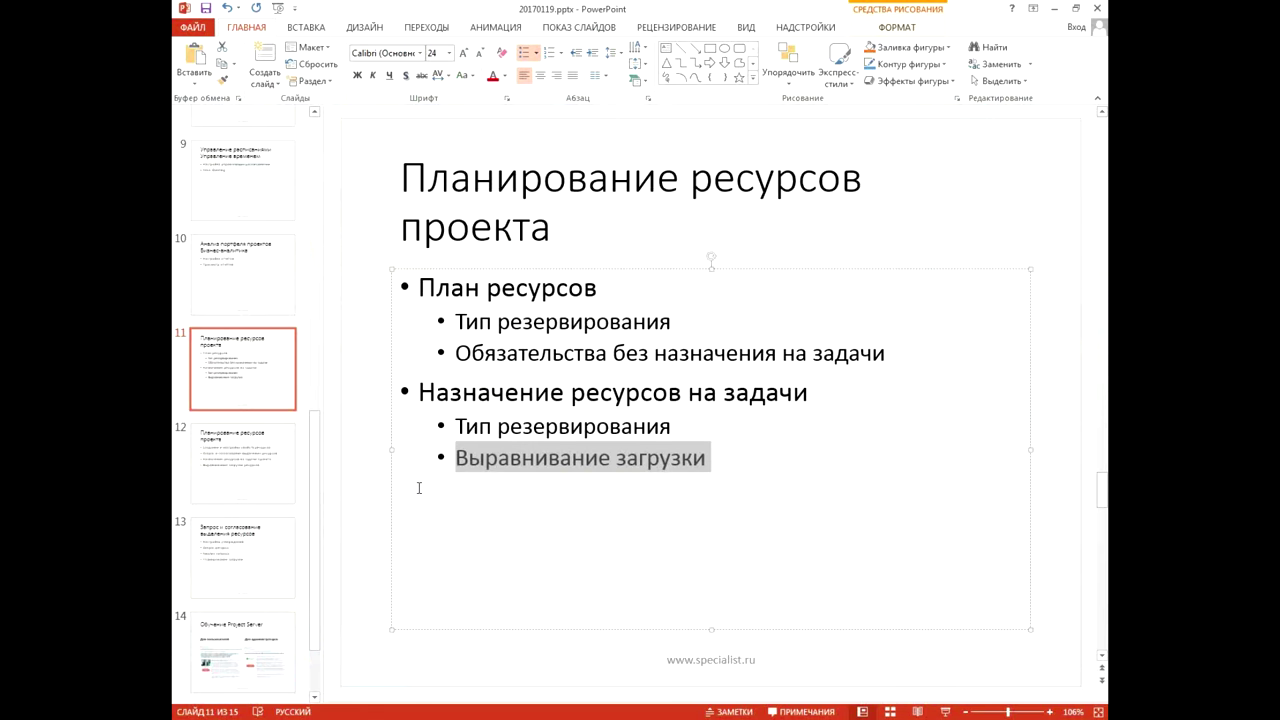
{"action": "left_click", "coordinate": [318, 511]}
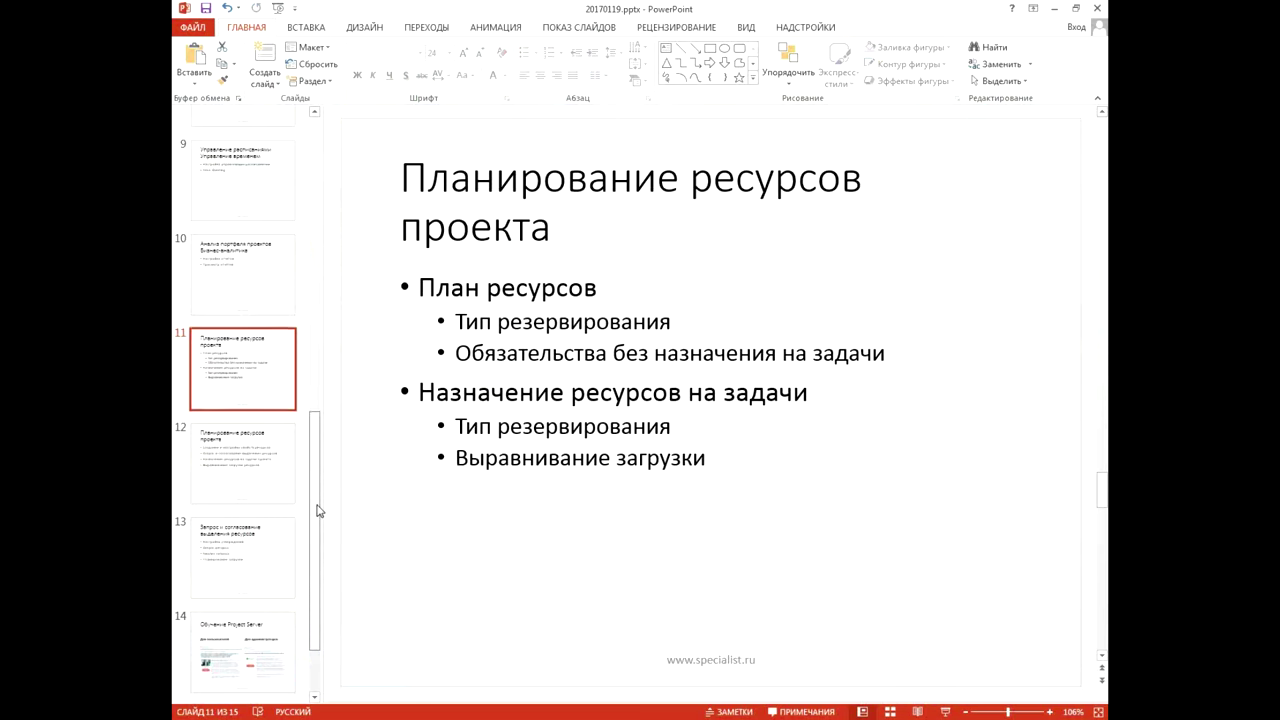
{"action": "scroll", "coordinate": [318, 511], "scroll_direction": "down", "scroll_amount": 2}
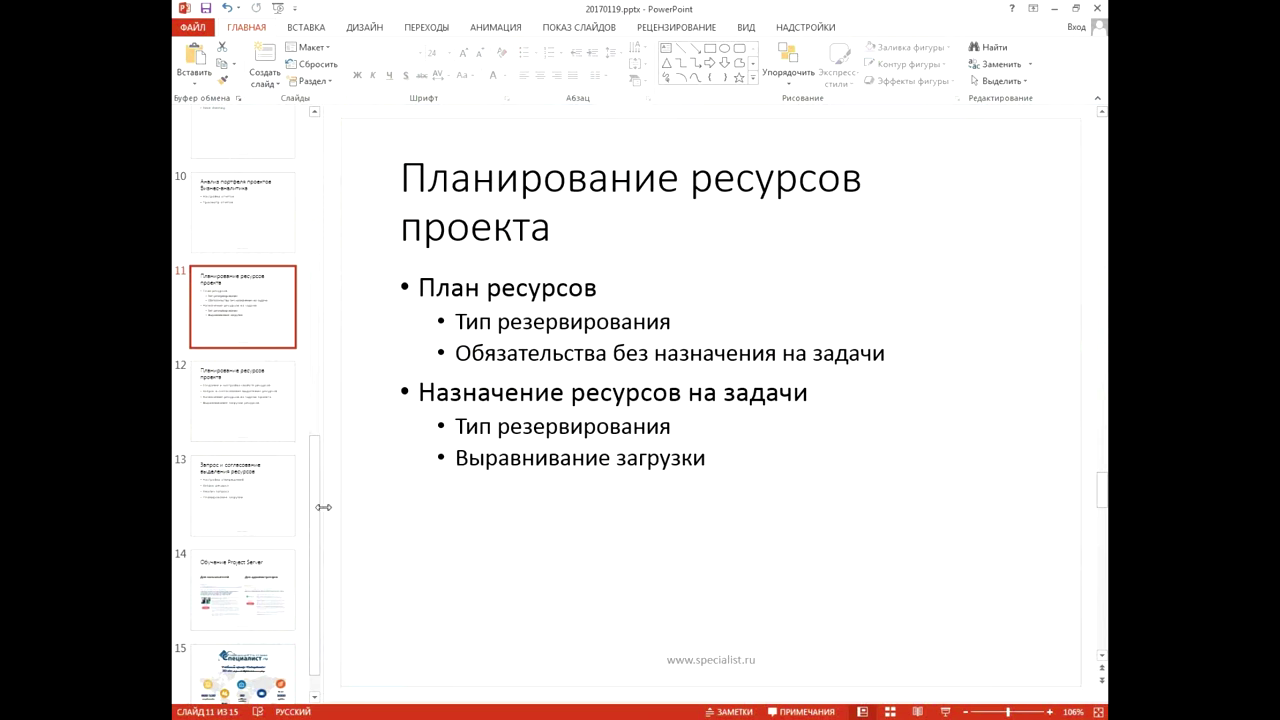
{"action": "left_click", "coordinate": [284, 598]}
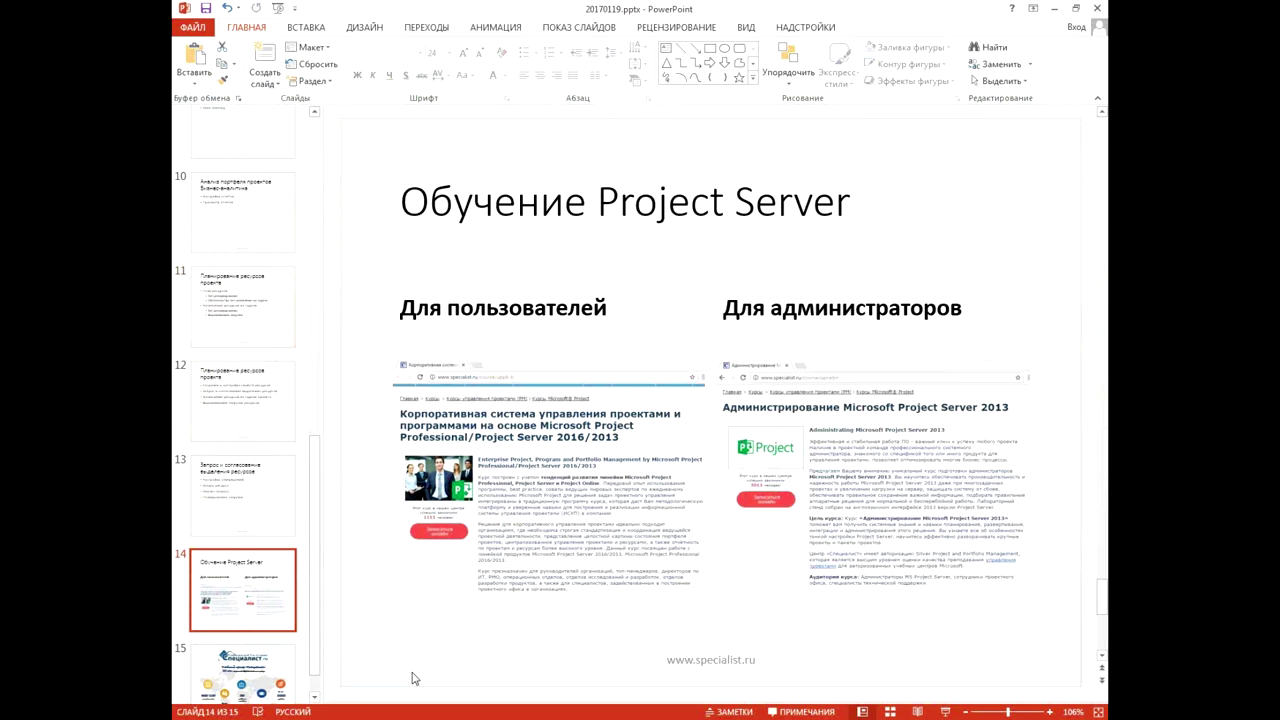